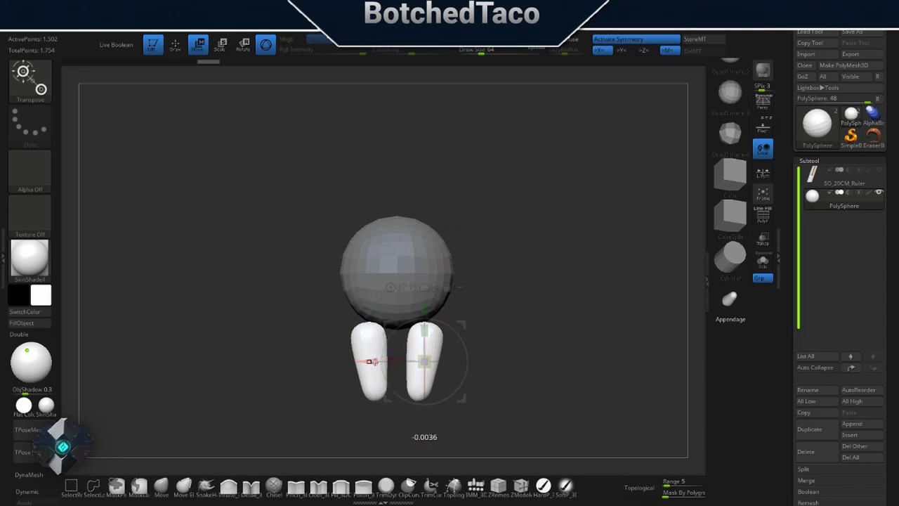
# Step: Slide both legs close together under the head sphere with Transpose Move and symmetry
pyautogui.moveTo(372, 361); pyautogui.dragTo(362, 361)
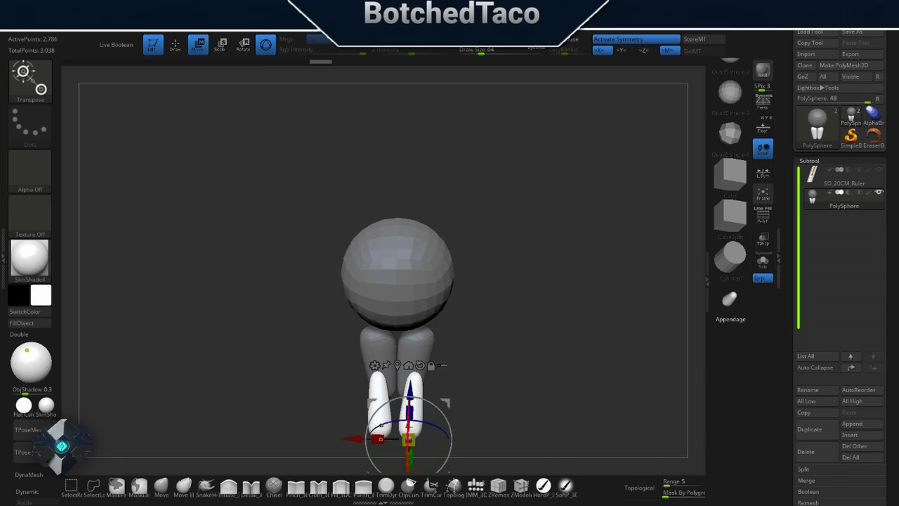
pyautogui.moveTo(492, 281); pyautogui.dragTo(534, 281)
pyautogui.moveTo(436, 393); pyautogui.dragTo(421, 361)
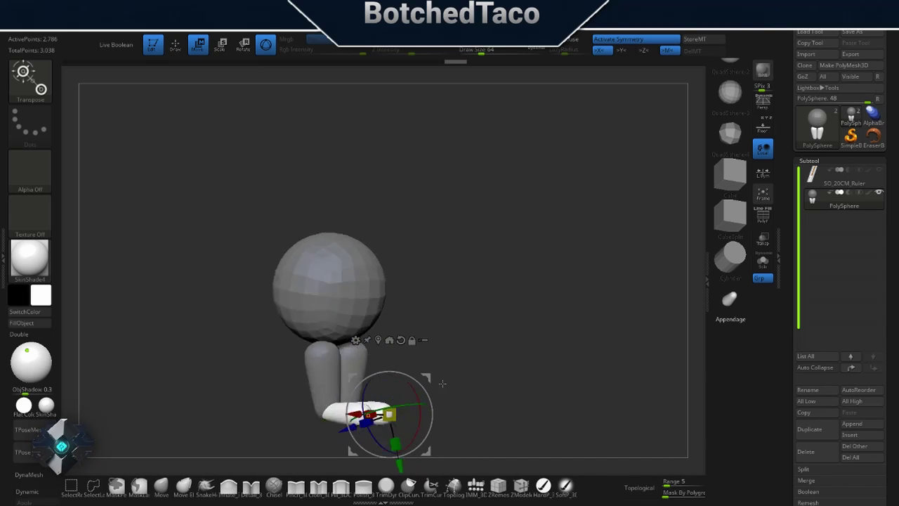
pyautogui.moveTo(387, 315); pyautogui.dragTo(357, 328)
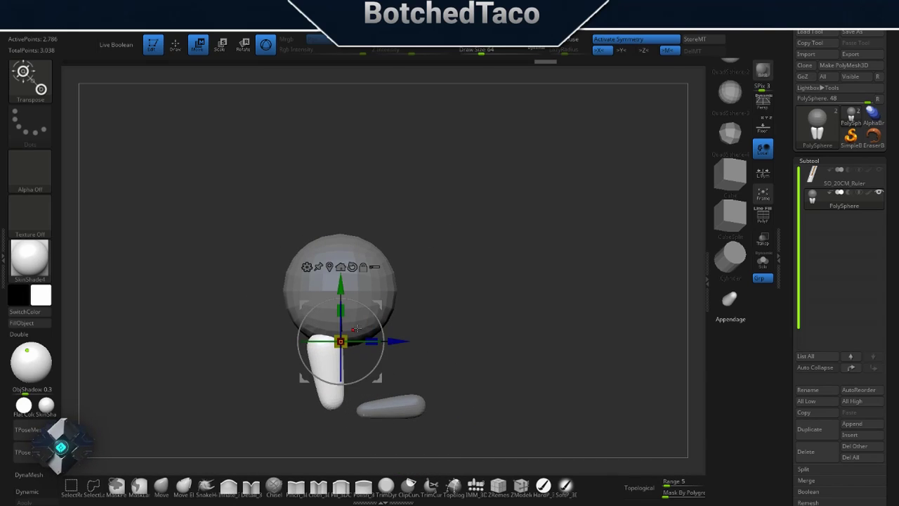
# Step: Position the horizontal foot piece at the base of each leg, pointing forward
pyautogui.keyDown('ctrl'); pyautogui.click(396, 406); pyautogui.keyUp('ctrl')
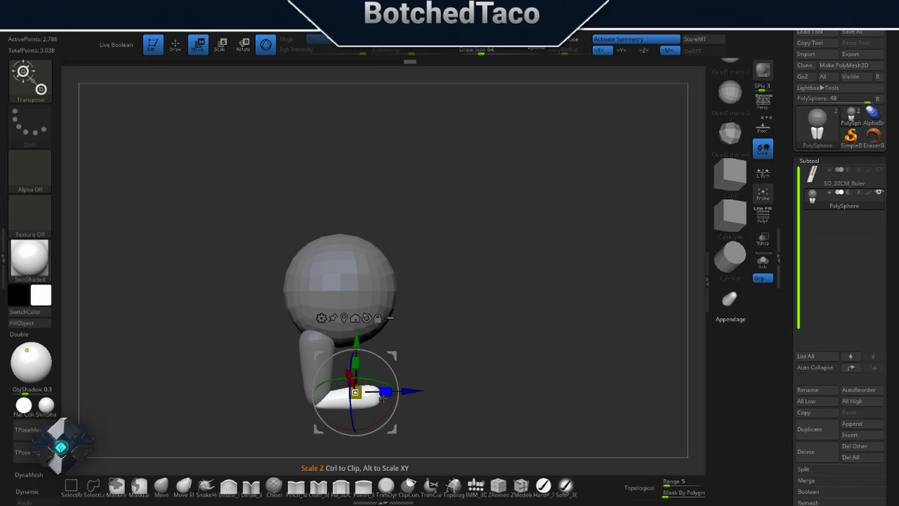
pyautogui.moveTo(435, 369)
pyautogui.mouseDown()
pyautogui.moveTo(427, 353)
pyautogui.moveTo(410, 364)
pyautogui.moveTo(429, 398)
pyautogui.mouseUp()
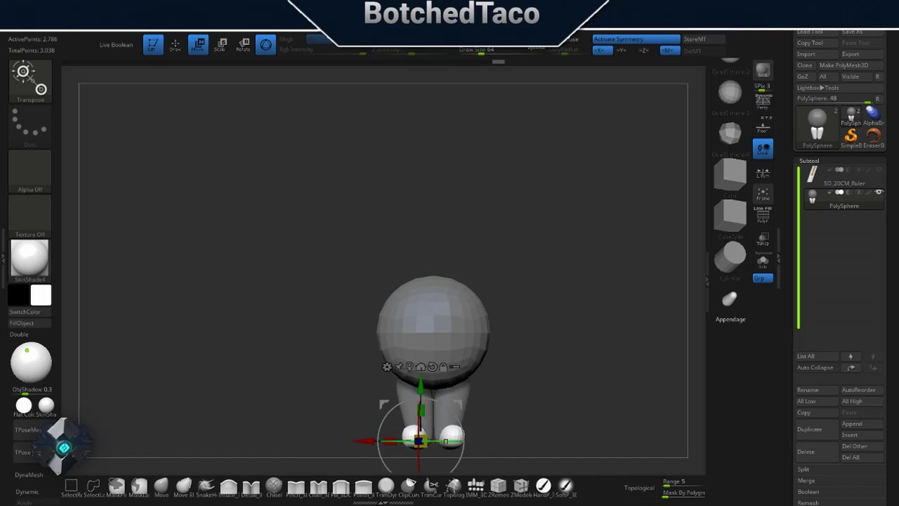
pyautogui.moveTo(479, 285); pyautogui.dragTo(188, 342)
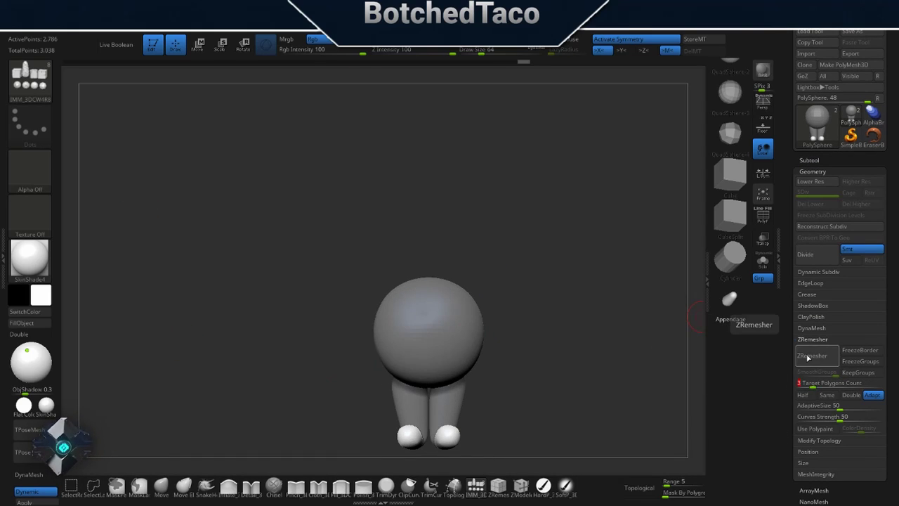
# Step: ZRemesh the figure into even quads and show the polygroup wireframe with PolyF
pyautogui.click(808, 356)
pyautogui.hotkey('shift', 'f')
pyautogui.moveTo(566, 271)
pyautogui.mouseDown()
pyautogui.moveTo(459, 309)
pyautogui.moveTo(492, 313)
pyautogui.moveTo(421, 310)
pyautogui.moveTo(482, 376)
pyautogui.mouseUp()
# Step: Invert the mask and Transpose-scale the feet into long forward-pointing shapes
pyautogui.press('w')
pyautogui.hotkey('ctrl', 'i')
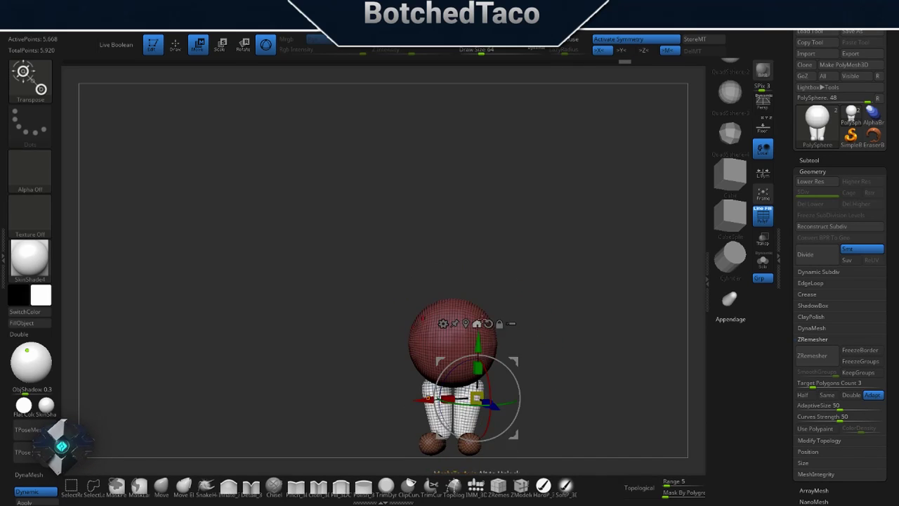
pyautogui.hotkey('ctrl', 'z')
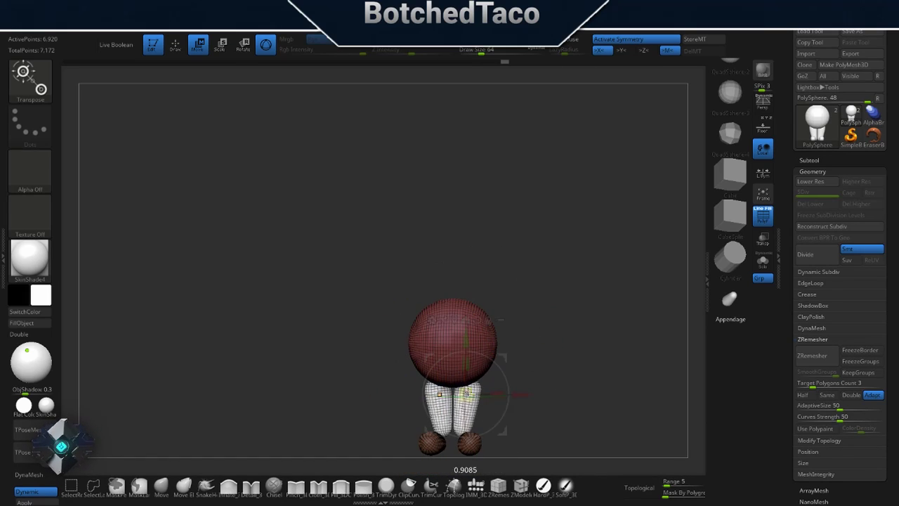
pyautogui.moveTo(471, 377)
pyautogui.mouseDown()
pyautogui.moveTo(447, 385)
pyautogui.moveTo(570, 282)
pyautogui.mouseUp()
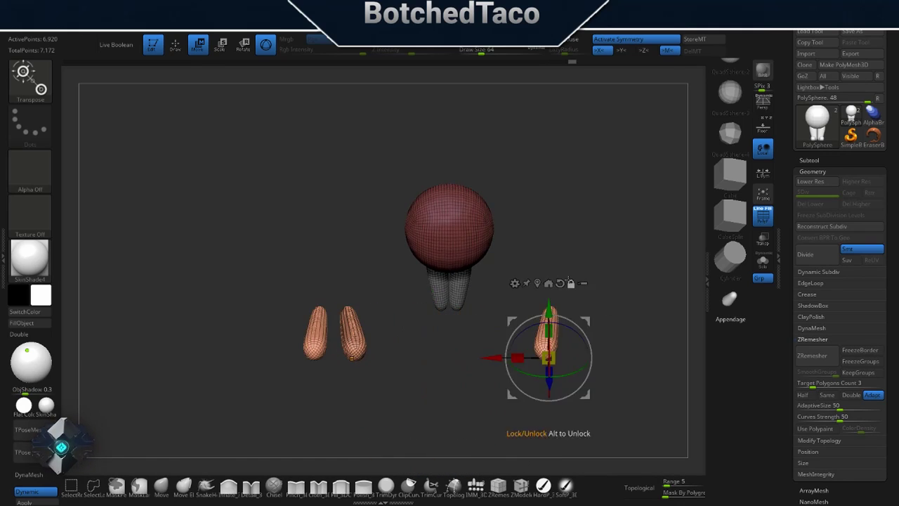
pyautogui.press('q')
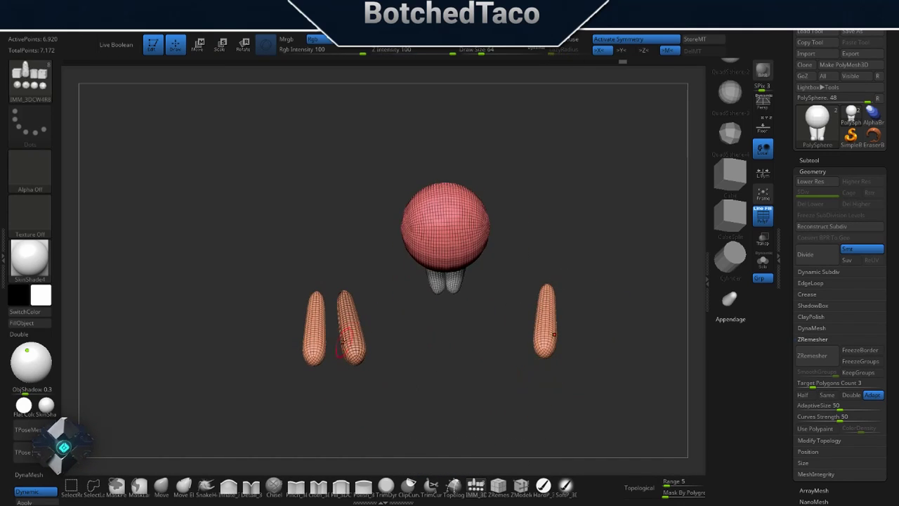
# Step: Undo and redo to compare the short round feet against the stretched long feet
pyautogui.hotkey('ctrl', 'z')
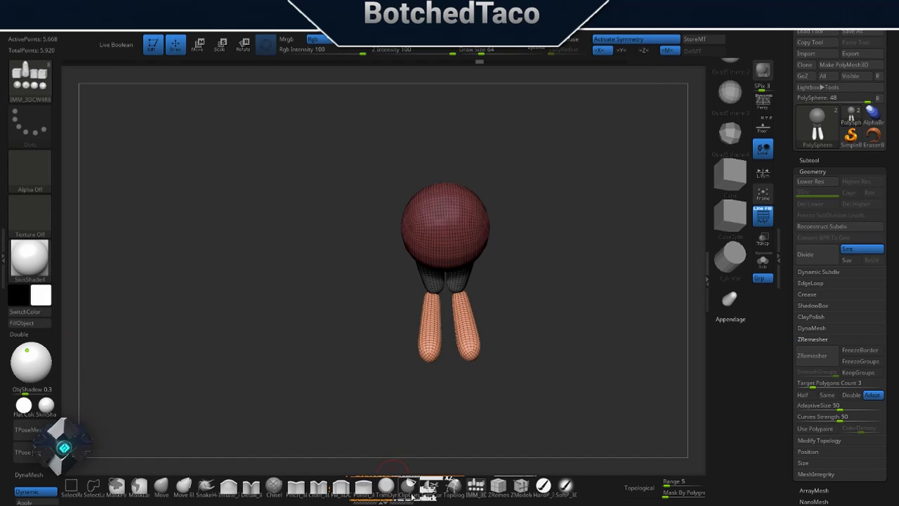
pyautogui.hotkey('ctrl', 'z')
pyautogui.hotkey('ctrl', 'shift', 'z')
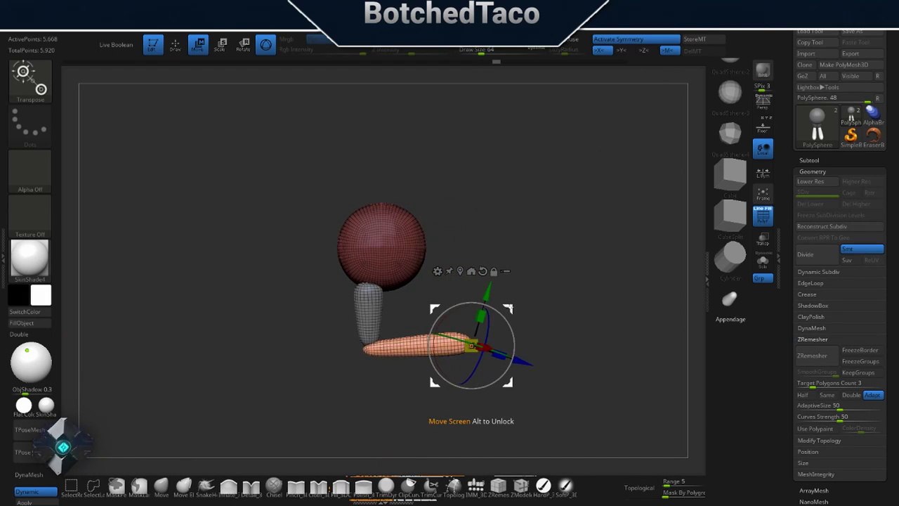
pyautogui.hotkey('ctrl', 'z')
pyautogui.press('q')
pyautogui.hotkey('ctrl', 'z')
pyautogui.hotkey('ctrl', 'shift', 'z')
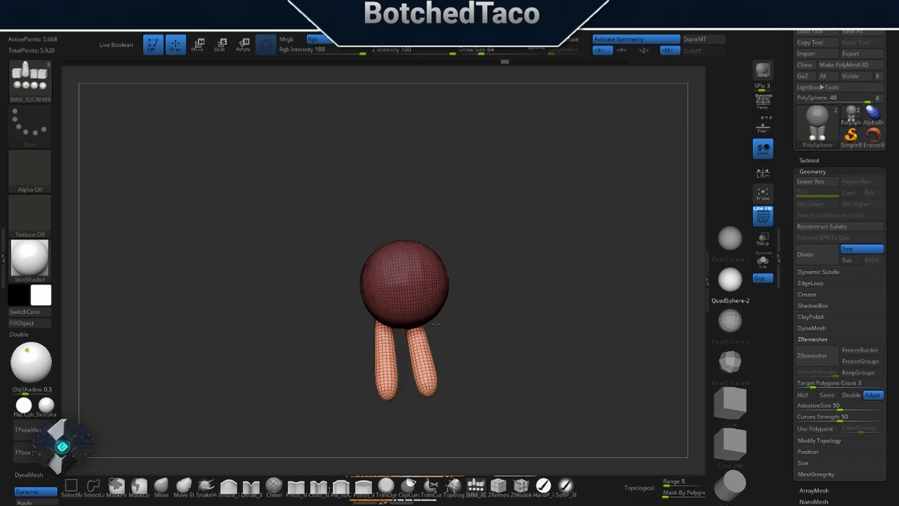
pyautogui.moveTo(426, 271)
pyautogui.mouseDown(button='right')
pyautogui.moveTo(456, 253)
pyautogui.moveTo(464, 219)
pyautogui.mouseUp(button='right')
# Step: Transpose-scale the legs and feet down to about half size, then select the head
pyautogui.press('w')
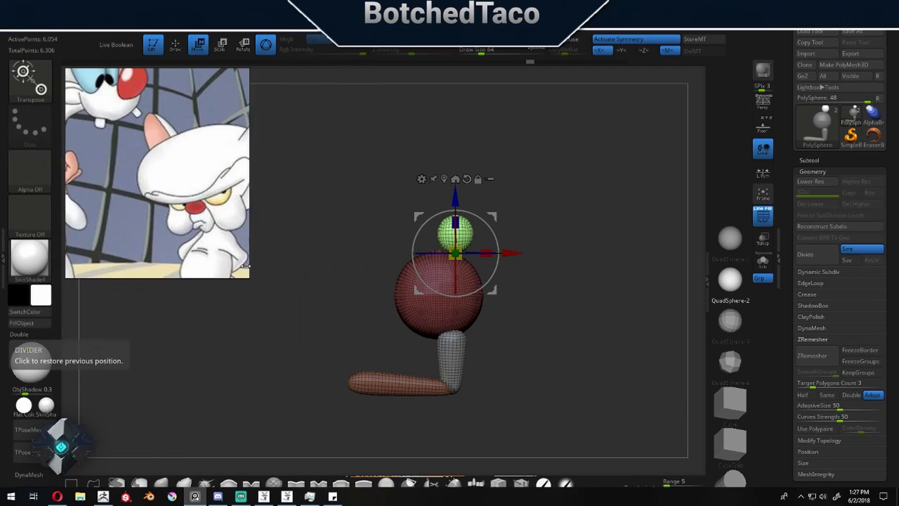
pyautogui.moveTo(579, 341); pyautogui.dragTo(455, 324, button='right')
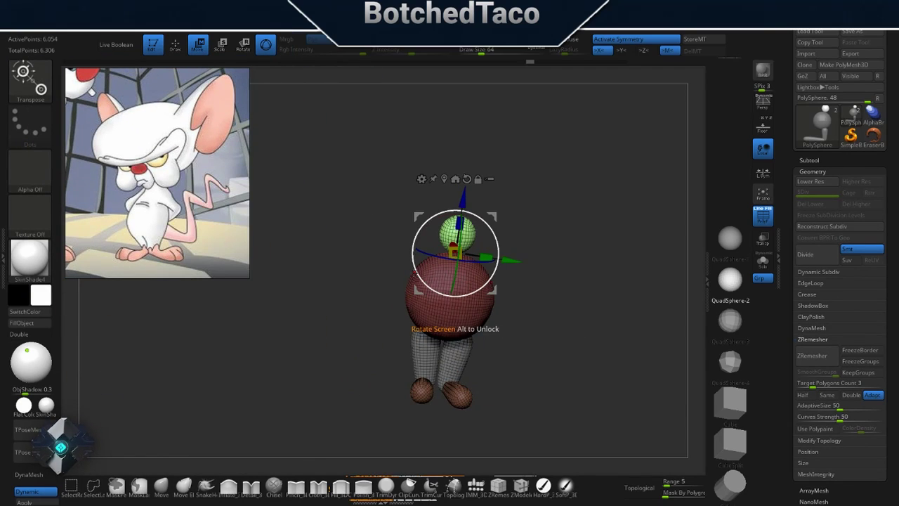
pyautogui.click(456, 233)
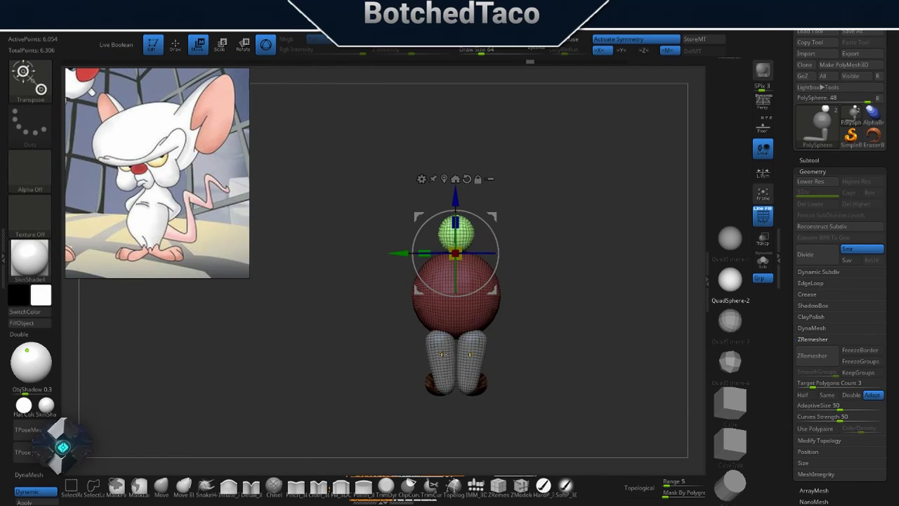
pyautogui.moveTo(440, 354); pyautogui.dragTo(450, 365)
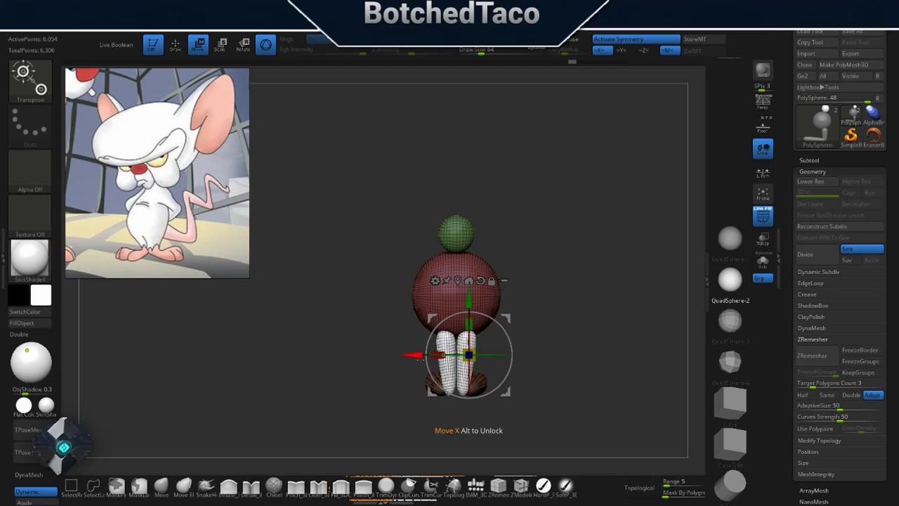
pyautogui.moveTo(534, 365); pyautogui.dragTo(575, 366, button='right')
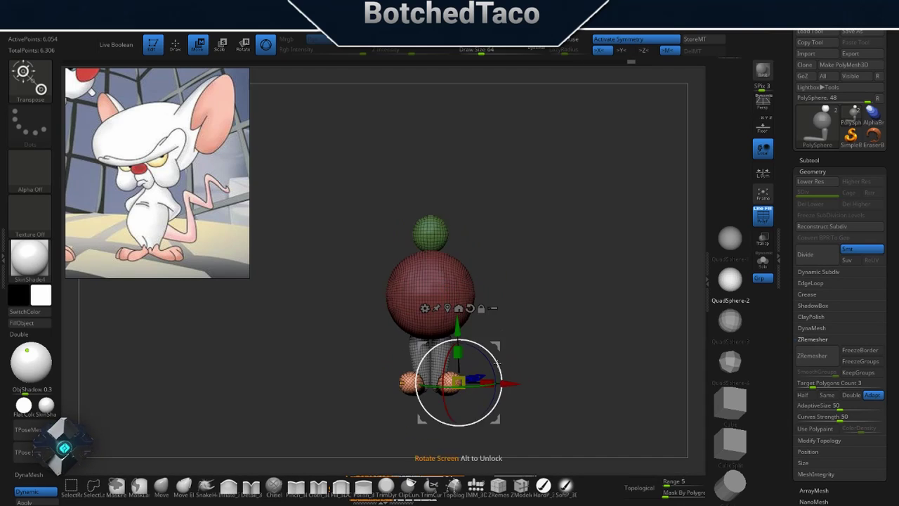
pyautogui.moveTo(492, 302); pyautogui.dragTo(414, 283, button='right')
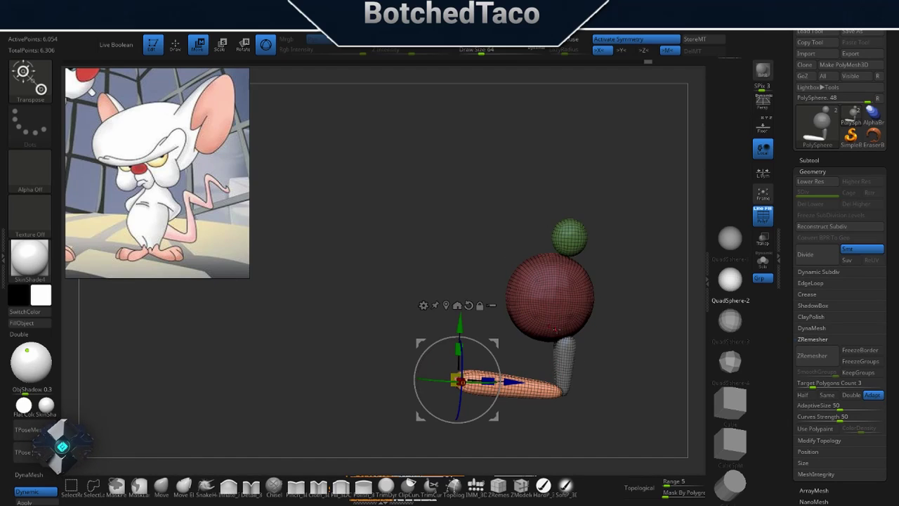
pyautogui.moveTo(567, 304); pyautogui.dragTo(516, 316, button='right')
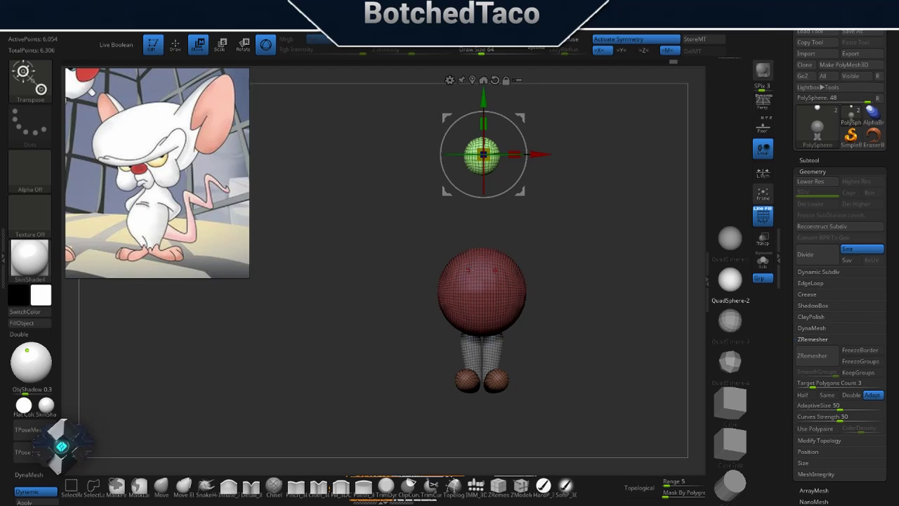
pyautogui.moveTo(545, 339); pyautogui.dragTo(591, 324, button='right')
pyautogui.keyDown('alt'); pyautogui.click(482, 288); pyautogui.keyUp('alt')
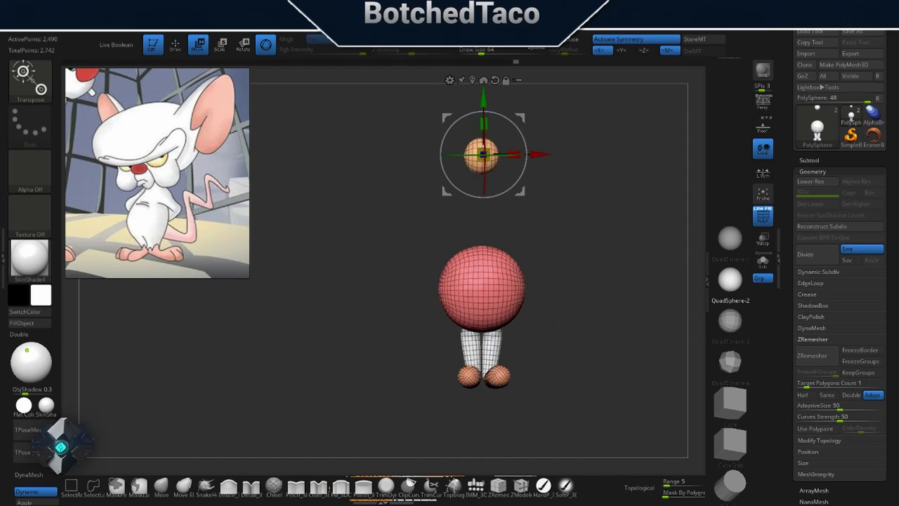
pyautogui.moveTo(485, 294); pyautogui.dragTo(501, 278, button='right')
# Step: Pull the head with the Move brush into a tall, backward-leaning egg-shaped body
pyautogui.press('q')
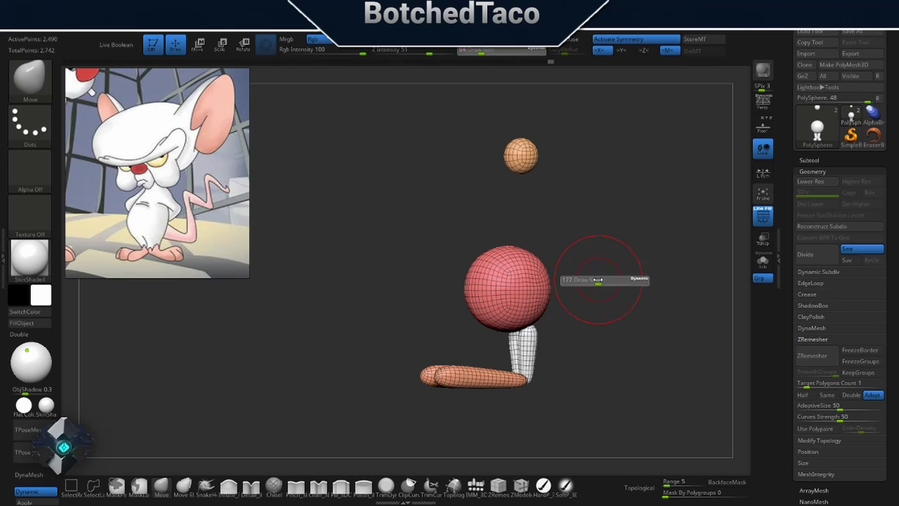
pyautogui.moveTo(552, 271); pyautogui.dragTo(567, 247)
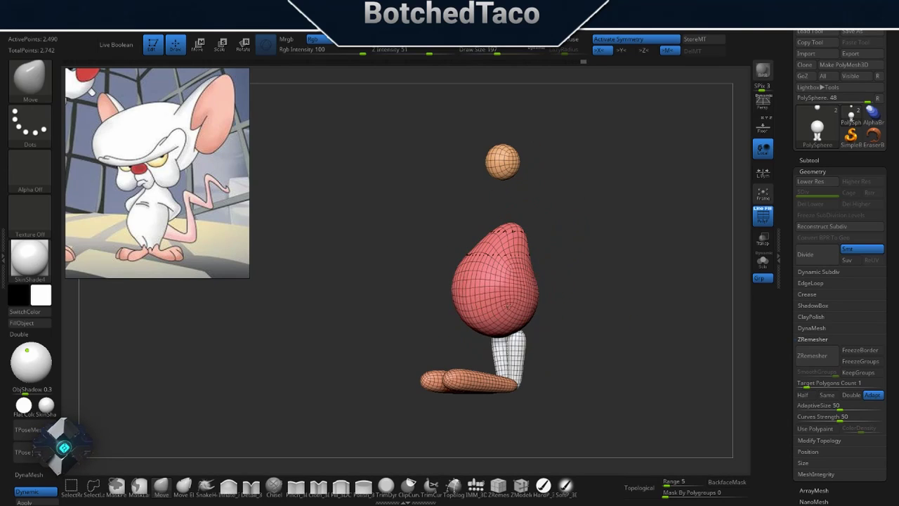
pyautogui.moveTo(484, 311)
pyautogui.mouseDown(button='right')
pyautogui.moveTo(472, 311)
pyautogui.moveTo(484, 330)
pyautogui.moveTo(555, 288)
pyautogui.mouseUp(button='right')
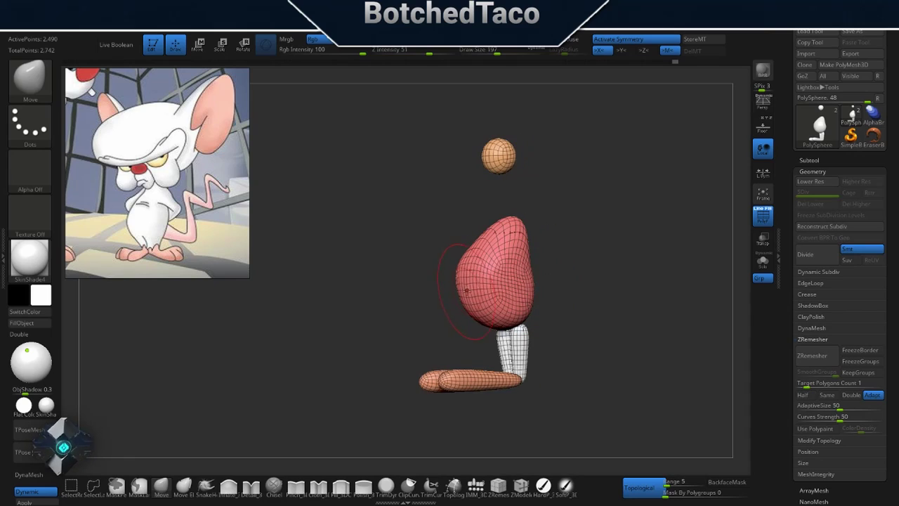
pyautogui.moveTo(484, 309)
pyautogui.mouseDown(button='right')
pyautogui.moveTo(492, 302)
pyautogui.moveTo(489, 309)
pyautogui.mouseUp(button='right')
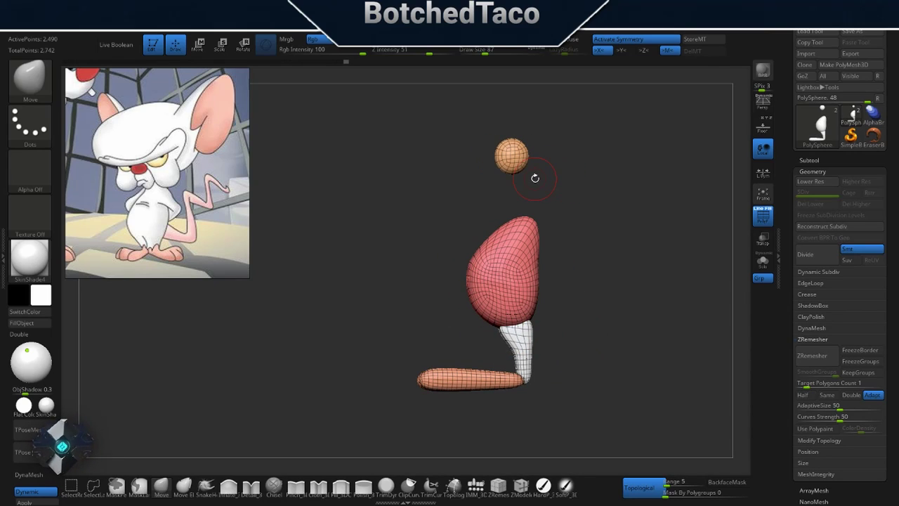
pyautogui.moveTo(514, 351); pyautogui.dragTo(534, 335, button='right')
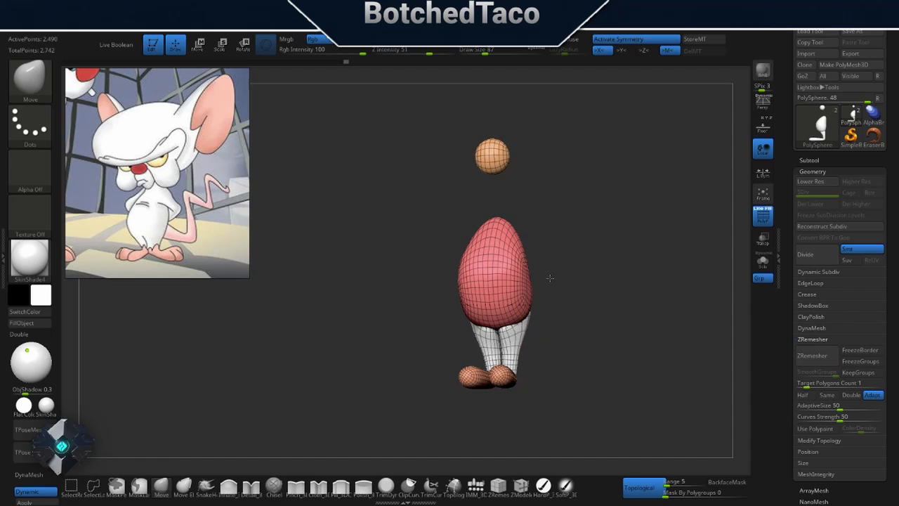
pyautogui.moveTo(550, 278)
pyautogui.mouseDown(button='right')
pyautogui.moveTo(519, 309)
pyautogui.moveTo(475, 323)
pyautogui.moveTo(504, 329)
pyautogui.moveTo(534, 320)
pyautogui.moveTo(520, 316)
pyautogui.moveTo(513, 281)
pyautogui.moveTo(510, 318)
pyautogui.moveTo(582, 412)
pyautogui.moveTo(612, 372)
pyautogui.moveTo(602, 436)
pyautogui.moveTo(642, 271)
pyautogui.moveTo(601, 182)
pyautogui.mouseUp(button='right')
pyautogui.moveTo(441, 81)
pyautogui.mouseDown(button='right')
pyautogui.moveTo(528, 239)
pyautogui.moveTo(585, 234)
pyautogui.moveTo(628, 255)
pyautogui.mouseUp(button='right')
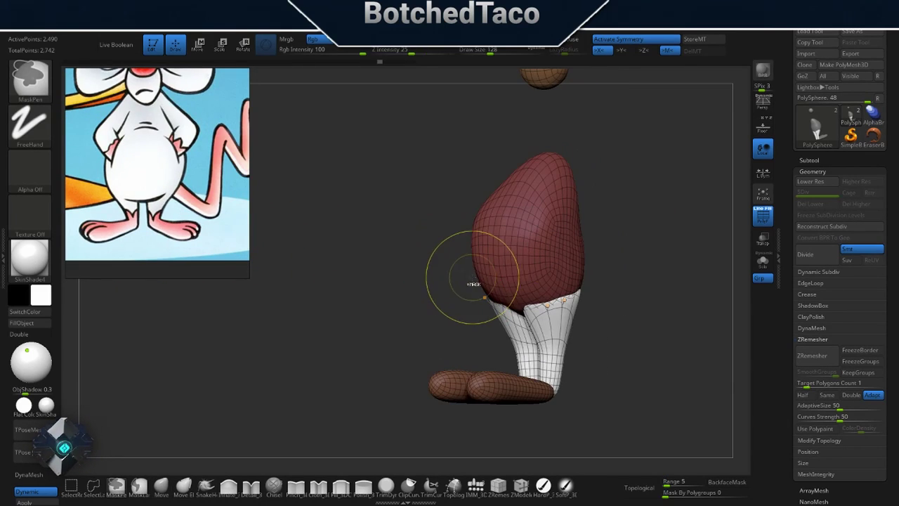
# Step: Invert the mask to isolate the legs, viewed from the front
pyautogui.keyDown('shift'); pyautogui.moveTo(473, 283); pyautogui.dragTo(256, 253, button='right'); pyautogui.keyUp('shift')
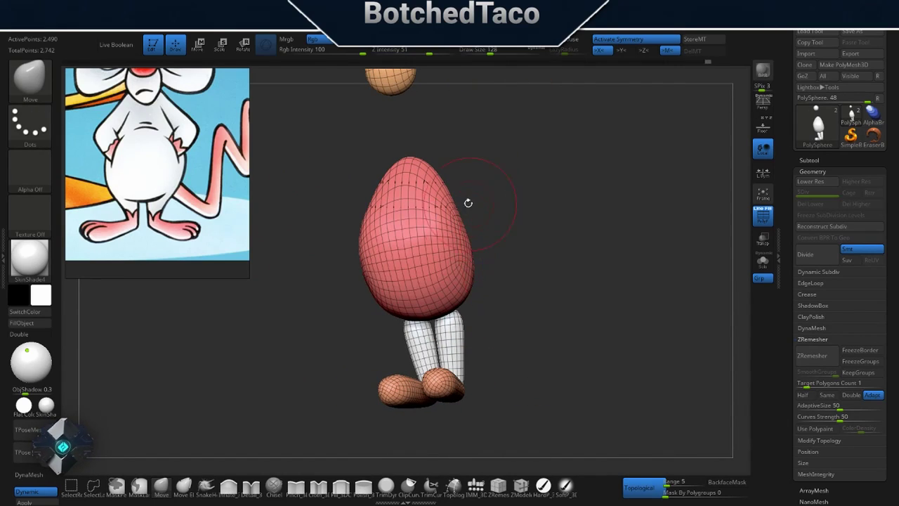
pyautogui.moveTo(469, 203); pyautogui.dragTo(393, 207, button='right')
pyautogui.press('w')
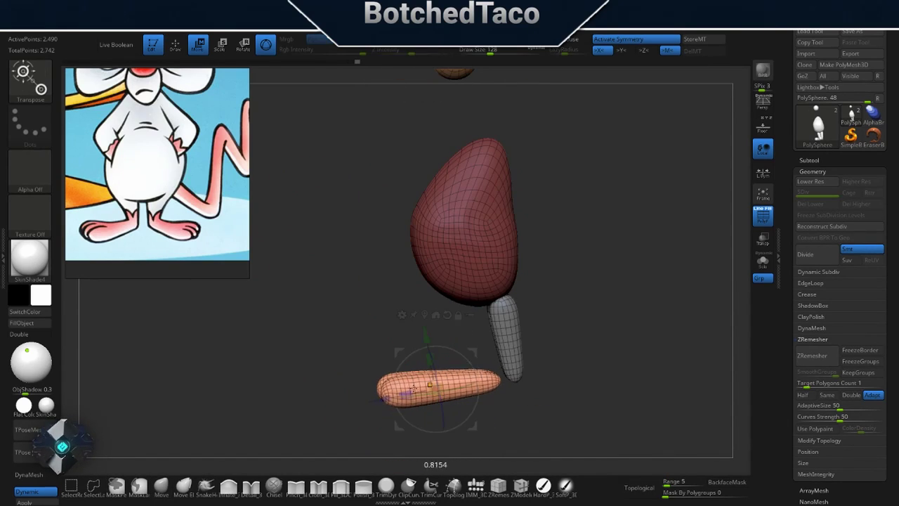
pyautogui.moveTo(415, 387)
pyautogui.mouseDown(button='right')
pyautogui.moveTo(526, 311)
pyautogui.moveTo(467, 288)
pyautogui.moveTo(538, 346)
pyautogui.mouseUp(button='right')
pyautogui.press('q')
pyautogui.keyDown('ctrl'); pyautogui.click(526, 311); pyautogui.keyUp('ctrl')
# Step: Enlarge the brush to cover the leg top and switch to the Inflate brush
pyautogui.press('s')
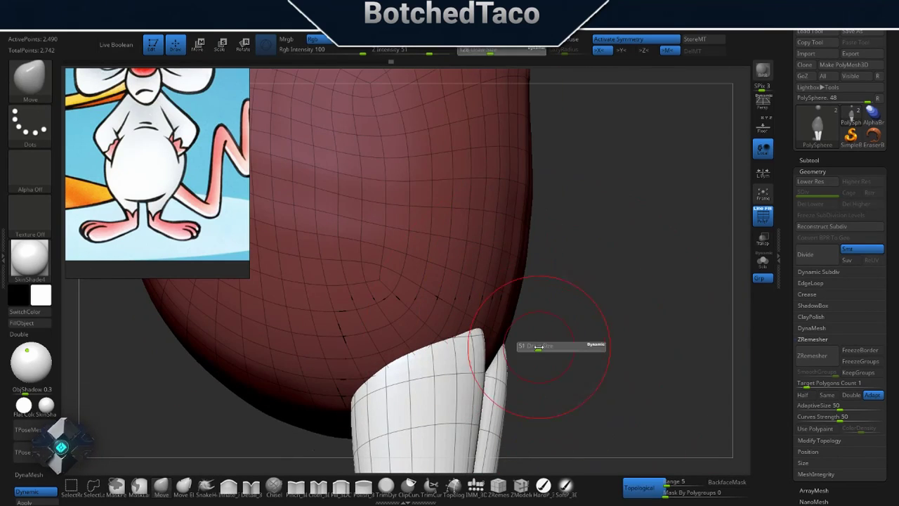
pyautogui.moveTo(483, 367)
pyautogui.keyDown('ctrl'); pyautogui.mouseDown(button='right')
pyautogui.moveTo(412, 351)
pyautogui.moveTo(431, 372)
pyautogui.moveTo(398, 375)
pyautogui.moveTo(356, 359)
pyautogui.mouseUp(button='right'); pyautogui.keyUp('ctrl')
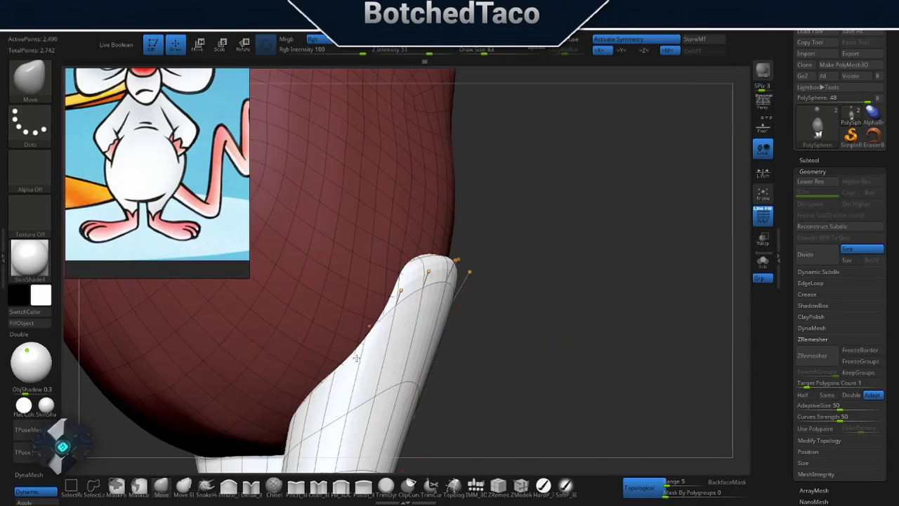
pyautogui.press('b')
pyautogui.press('i')
pyautogui.press('n')
pyautogui.moveTo(457, 261)
pyautogui.mouseDown(button='right')
pyautogui.moveTo(394, 287)
pyautogui.moveTo(415, 281)
pyautogui.mouseUp(button='right')
# Step: Reshape the leg top so it wraps around the underside of the egg body
pyautogui.press('b')
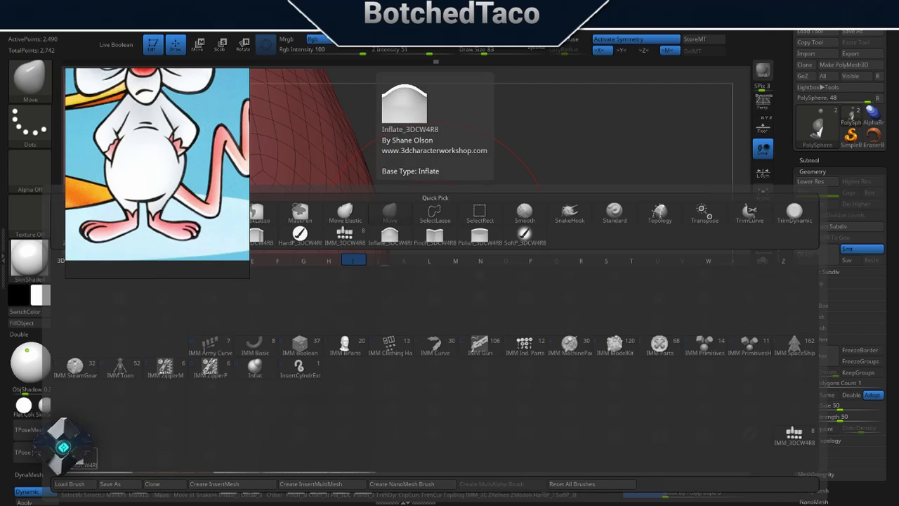
pyautogui.press('Escape')
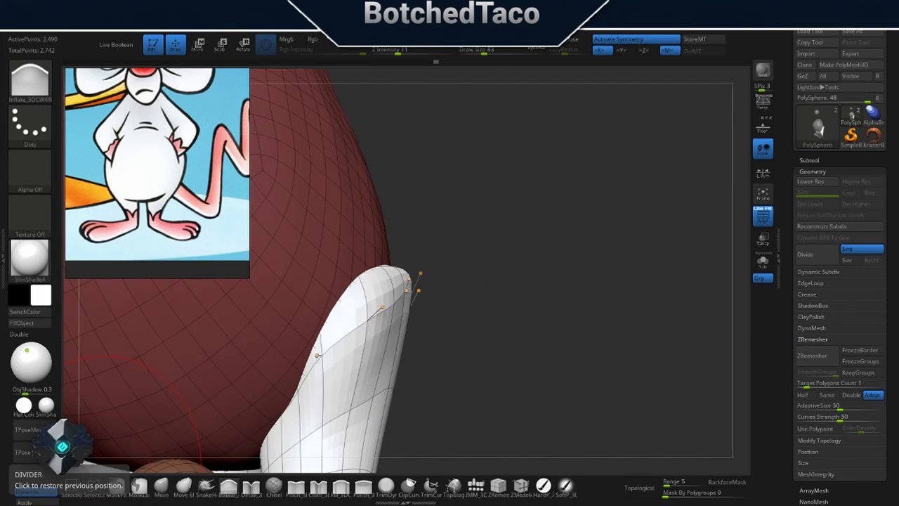
pyautogui.moveTo(134, 456); pyautogui.dragTo(476, 271, button='right')
pyautogui.moveTo(423, 241); pyautogui.dragTo(434, 286, button='right')
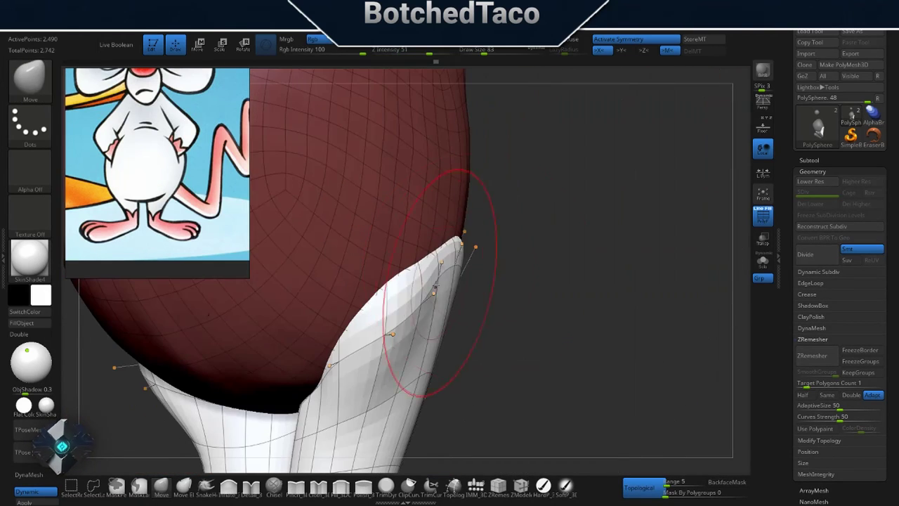
pyautogui.moveTo(389, 316)
pyautogui.mouseDown(button='right')
pyautogui.moveTo(450, 314)
pyautogui.moveTo(431, 281)
pyautogui.mouseUp(button='right')
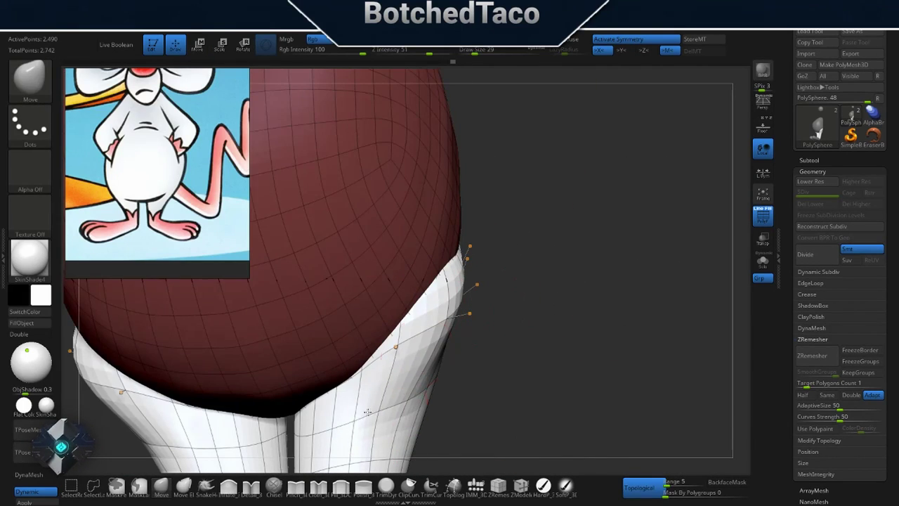
pyautogui.moveTo(466, 245); pyautogui.dragTo(459, 325, button='right')
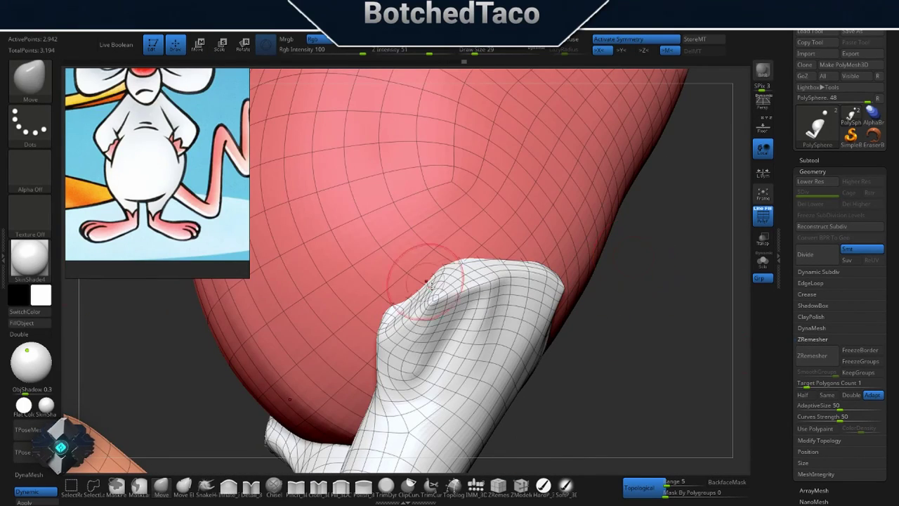
pyautogui.moveTo(426, 282)
pyautogui.mouseDown(button='right')
pyautogui.moveTo(500, 335)
pyautogui.moveTo(531, 319)
pyautogui.moveTo(521, 311)
pyautogui.moveTo(525, 379)
pyautogui.mouseUp(button='right')
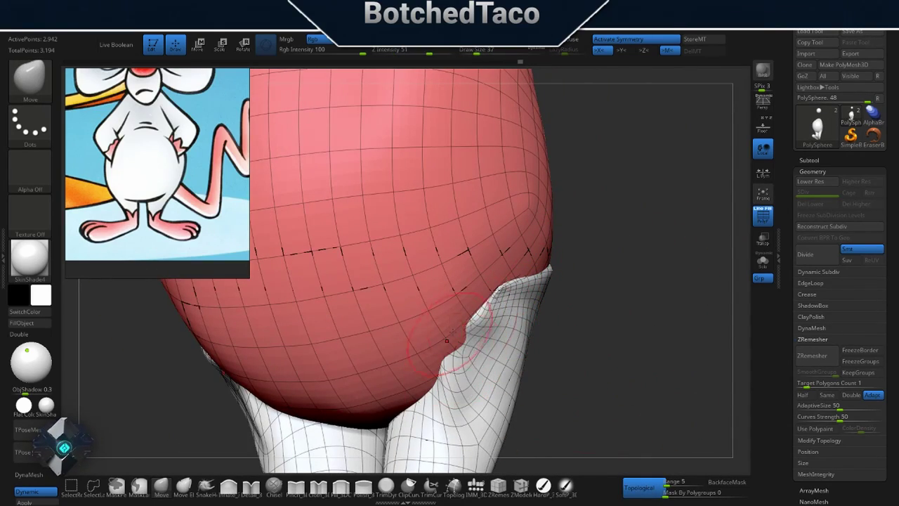
# Step: Refine the leg tops from behind and the side with the Move brush, framing the figure
pyautogui.moveTo(465, 346)
pyautogui.mouseDown(button='right')
pyautogui.moveTo(522, 381)
pyautogui.moveTo(532, 361)
pyautogui.moveTo(555, 383)
pyautogui.moveTo(532, 311)
pyautogui.moveTo(321, 431)
pyautogui.moveTo(615, 257)
pyautogui.moveTo(632, 185)
pyautogui.moveTo(662, 176)
pyautogui.moveTo(673, 121)
pyautogui.moveTo(547, 280)
pyautogui.moveTo(290, 291)
pyautogui.moveTo(422, 211)
pyautogui.moveTo(489, 263)
pyautogui.moveTo(668, 274)
pyautogui.mouseUp(button='right')
pyautogui.press('b')
pyautogui.press('m')
pyautogui.press('v')
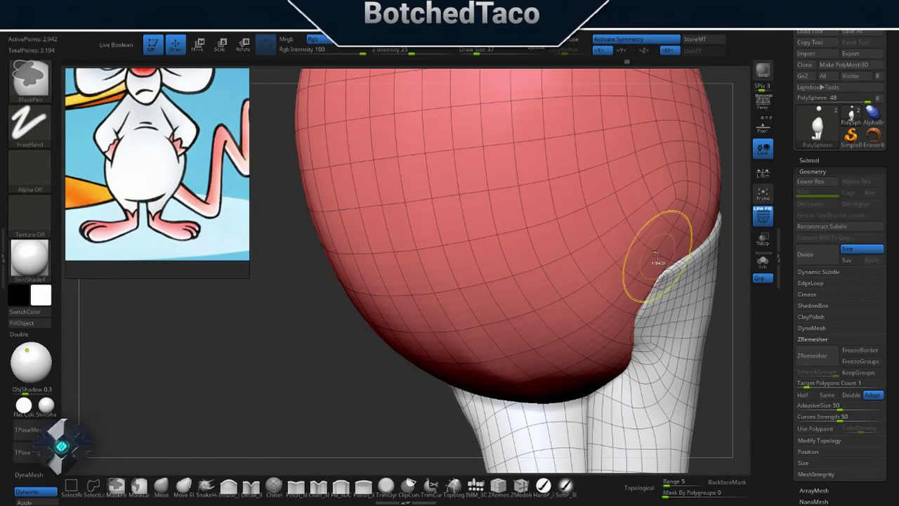
pyautogui.keyDown('shift'); pyautogui.moveTo(639, 267); pyautogui.dragTo(681, 274); pyautogui.keyUp('shift')
pyautogui.moveTo(680, 273)
pyautogui.mouseDown(button='right')
pyautogui.moveTo(642, 361)
pyautogui.moveTo(638, 281)
pyautogui.moveTo(569, 337)
pyautogui.moveTo(666, 362)
pyautogui.mouseUp(button='right')
pyautogui.press('f')
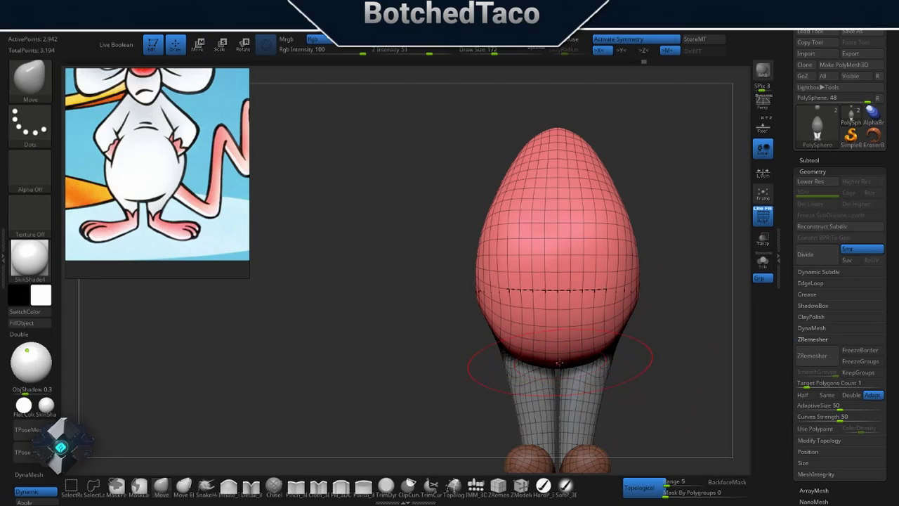
# Step: Reduce the brush size to 74 and zoom in on the legs and feet
pyautogui.moveTo(471, 367); pyautogui.dragTo(639, 341, button='right')
pyautogui.press('s')
pyautogui.moveTo(639, 341); pyautogui.dragTo(625, 341)
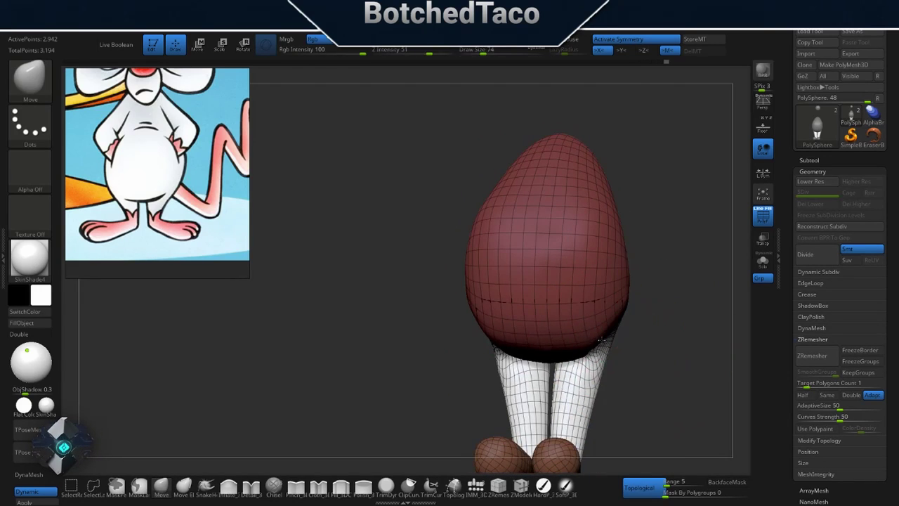
pyautogui.click(763, 216)
pyautogui.click(762, 216)
pyautogui.moveTo(650, 378)
pyautogui.keyDown('alt'); pyautogui.mouseDown(button='right')
pyautogui.moveTo(651, 255)
pyautogui.moveTo(637, 304)
pyautogui.mouseUp(button='right'); pyautogui.keyUp('alt')
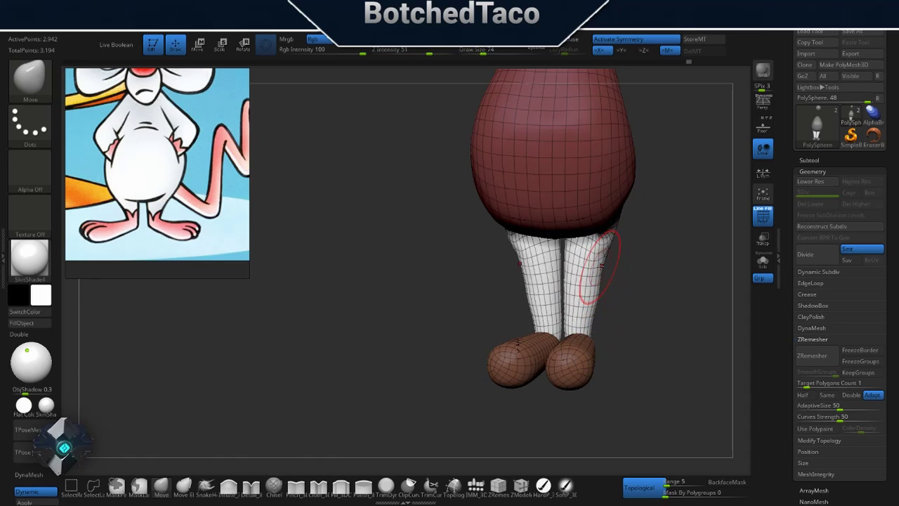
pyautogui.moveTo(600, 265)
pyautogui.keyDown('alt'); pyautogui.mouseDown(button='right')
pyautogui.moveTo(540, 295)
pyautogui.moveTo(624, 290)
pyautogui.moveTo(674, 266)
pyautogui.mouseUp(button='right'); pyautogui.keyUp('alt')
# Step: Stretch the feet forward into long shoe shapes with the Move brush
pyautogui.press('s')
pyautogui.moveTo(619, 267); pyautogui.dragTo(571, 233, button='right')
pyautogui.moveTo(540, 199)
pyautogui.mouseDown(button='right')
pyautogui.moveTo(682, 372)
pyautogui.moveTo(554, 188)
pyautogui.mouseUp(button='right')
pyautogui.press('m')
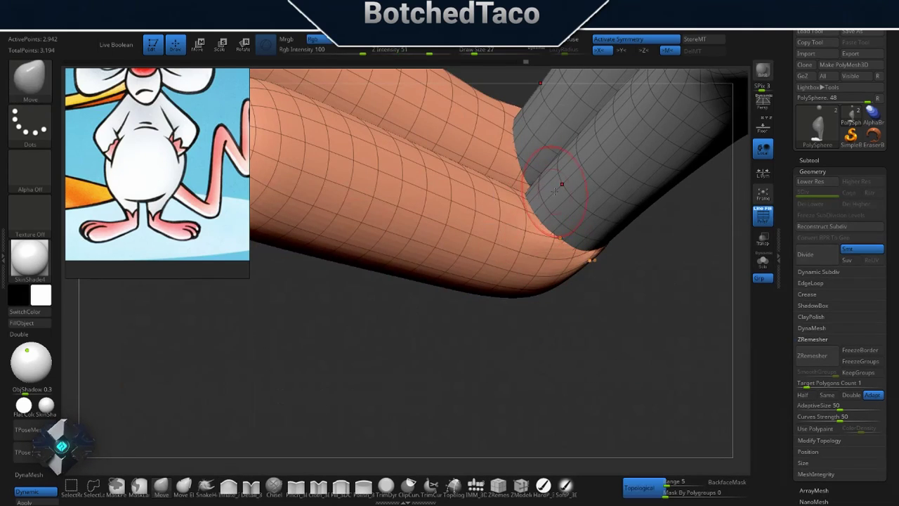
pyautogui.moveTo(565, 237)
pyautogui.mouseDown(button='right')
pyautogui.moveTo(727, 261)
pyautogui.moveTo(560, 257)
pyautogui.mouseUp(button='right')
pyautogui.press('w')
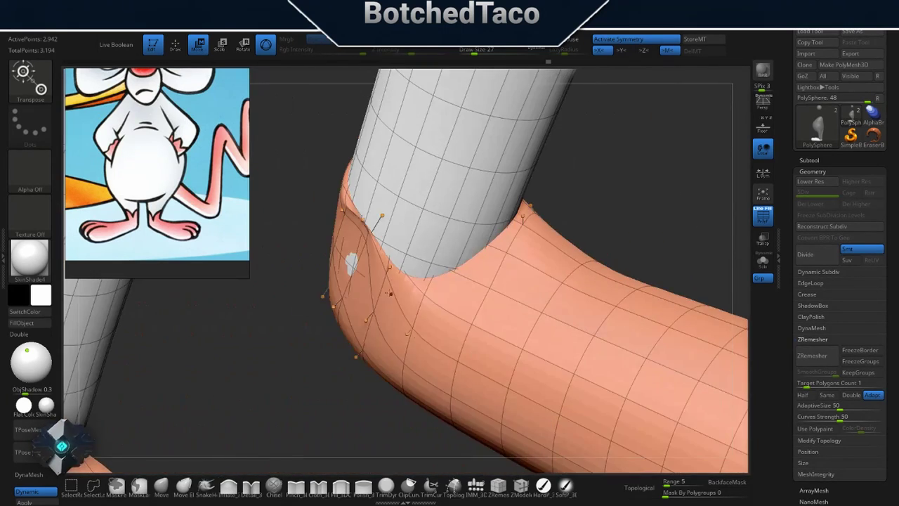
pyautogui.press('q')
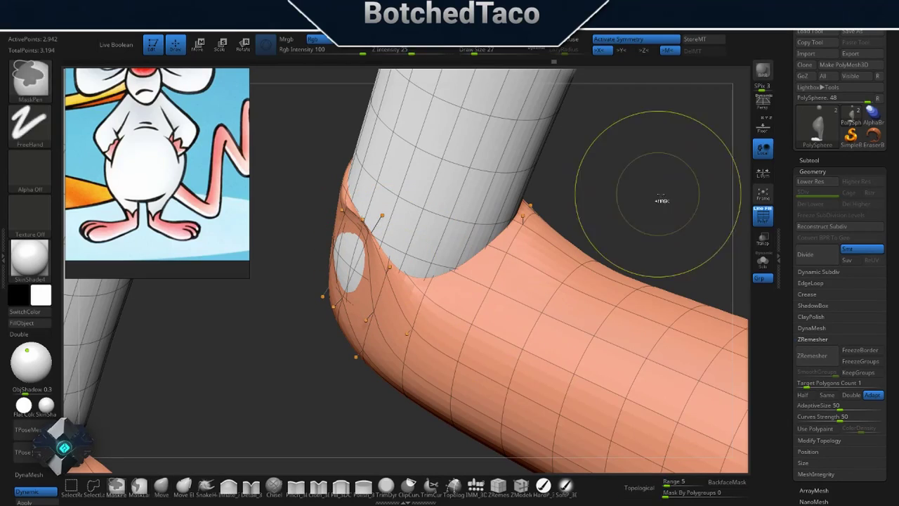
# Step: Blend the feet into the ankles, alternating the Inflate and Move brushes
pyautogui.press('b')
pyautogui.press('i')
pyautogui.press('n')
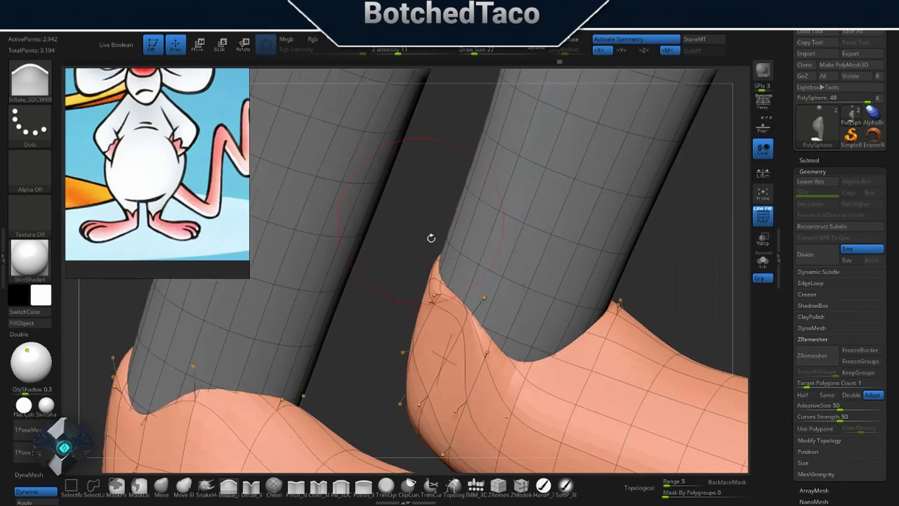
pyautogui.press('b')
pyautogui.press('m')
pyautogui.press('t')
pyautogui.moveTo(545, 346)
pyautogui.mouseDown()
pyautogui.moveTo(532, 281)
pyautogui.moveTo(469, 288)
pyautogui.moveTo(449, 337)
pyautogui.mouseUp()
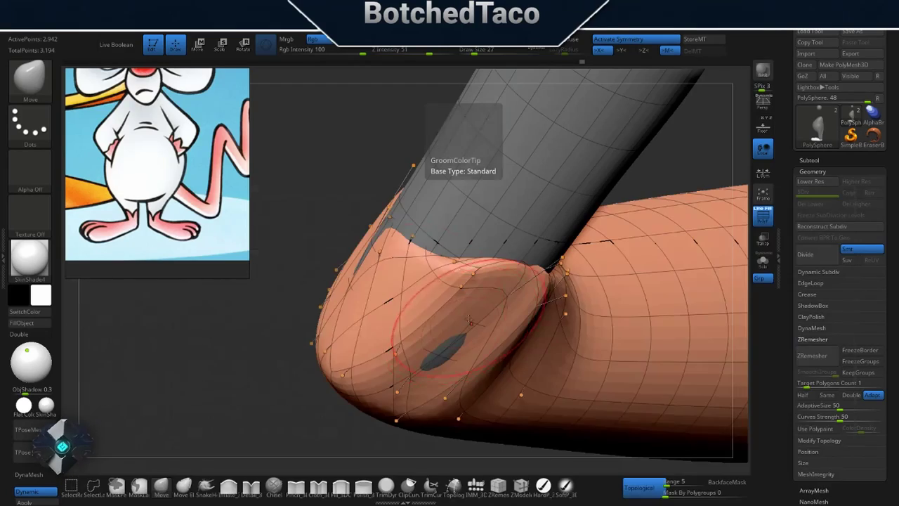
pyautogui.moveTo(372, 379)
pyautogui.mouseDown()
pyautogui.moveTo(443, 219)
pyautogui.moveTo(492, 246)
pyautogui.moveTo(612, 199)
pyautogui.moveTo(633, 277)
pyautogui.moveTo(612, 261)
pyautogui.mouseUp()
# Step: Inflate and Move-shape the lower legs at brush size 37
pyautogui.press('s')
pyautogui.click(660, 282)
pyautogui.press('b')
pyautogui.press('i')
pyautogui.press('n')
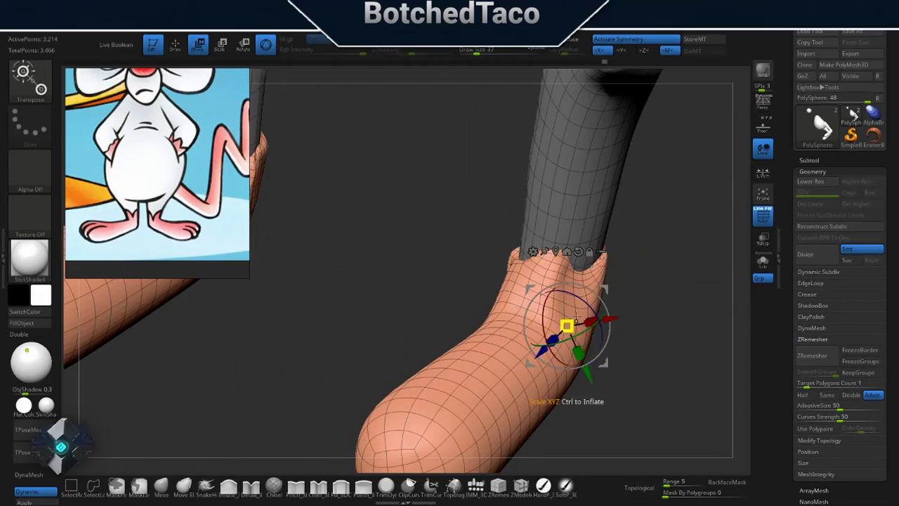
pyautogui.moveTo(568, 321)
pyautogui.mouseDown()
pyautogui.moveTo(503, 225)
pyautogui.moveTo(499, 248)
pyautogui.mouseUp()
pyautogui.press('b')
pyautogui.press('m')
pyautogui.press('v')
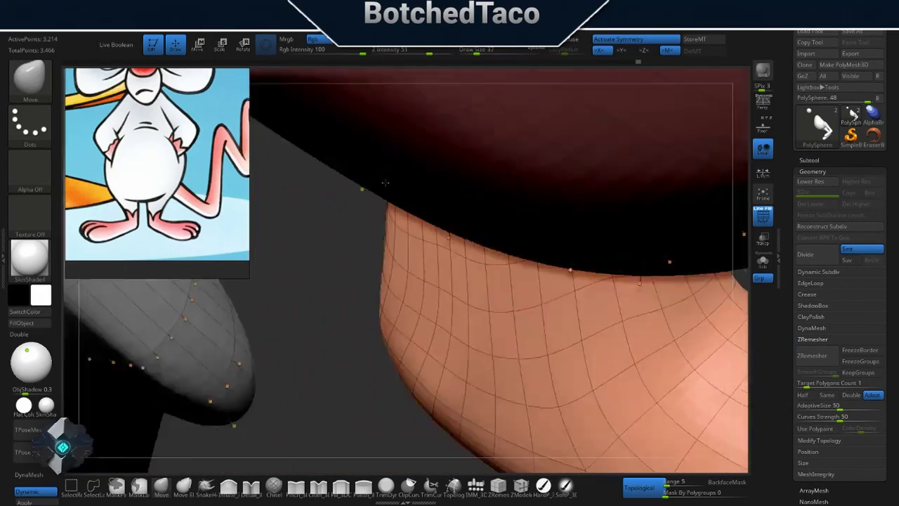
pyautogui.press('f')
pyautogui.scroll(3, 499, 248)
# Step: Straighten the right leg with Transpose so both legs hang under the body
pyautogui.press('w')
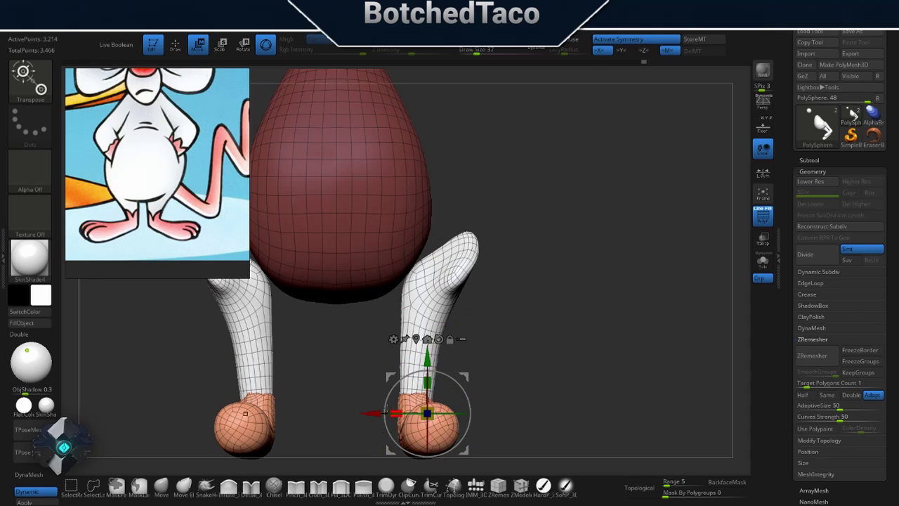
pyautogui.hotkey('ctrl', 'z')
pyautogui.press('q')
pyautogui.moveTo(468, 283)
pyautogui.mouseDown()
pyautogui.moveTo(597, 315)
pyautogui.moveTo(541, 323)
pyautogui.moveTo(524, 388)
pyautogui.mouseUp()
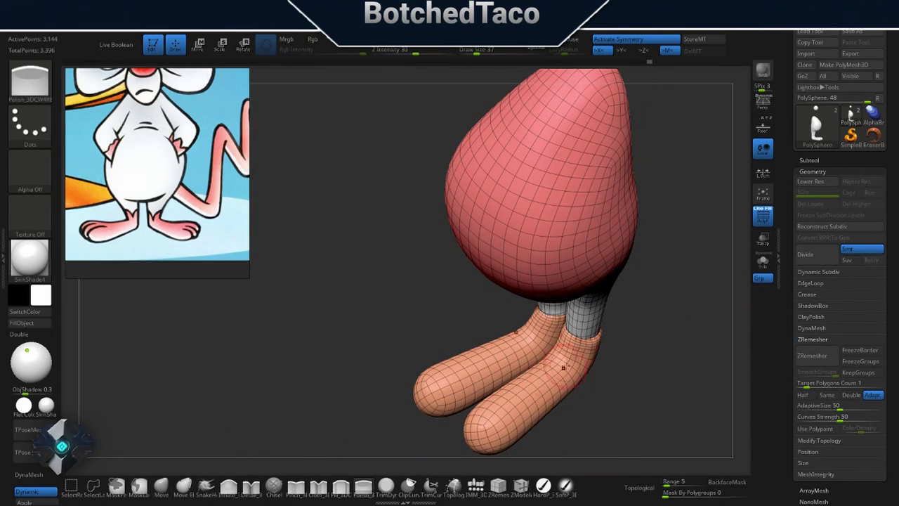
# Step: Shape the feet with Move, then Polish them into smooth, bulbous shoes
pyautogui.press('b')
pyautogui.press('m')
pyautogui.press('v')
pyautogui.moveTo(563, 366)
pyautogui.mouseDown()
pyautogui.moveTo(534, 299)
pyautogui.moveTo(582, 289)
pyautogui.moveTo(506, 288)
pyautogui.moveTo(531, 301)
pyautogui.moveTo(492, 354)
pyautogui.moveTo(475, 361)
pyautogui.moveTo(519, 358)
pyautogui.moveTo(492, 330)
pyautogui.moveTo(534, 316)
pyautogui.moveTo(546, 332)
pyautogui.moveTo(543, 363)
pyautogui.moveTo(528, 350)
pyautogui.moveTo(562, 372)
pyautogui.moveTo(547, 366)
pyautogui.moveTo(574, 397)
pyautogui.mouseUp()
pyautogui.press('b')
pyautogui.press('p')
pyautogui.press('o')
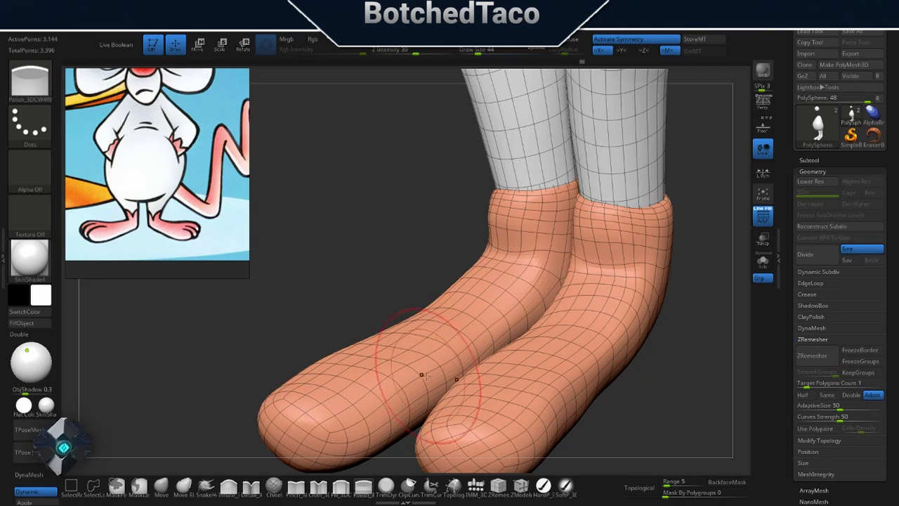
pyautogui.moveTo(584, 237)
pyautogui.mouseDown()
pyautogui.moveTo(531, 300)
pyautogui.moveTo(489, 290)
pyautogui.moveTo(534, 274)
pyautogui.moveTo(357, 341)
pyautogui.moveTo(469, 349)
pyautogui.moveTo(446, 332)
pyautogui.mouseUp()
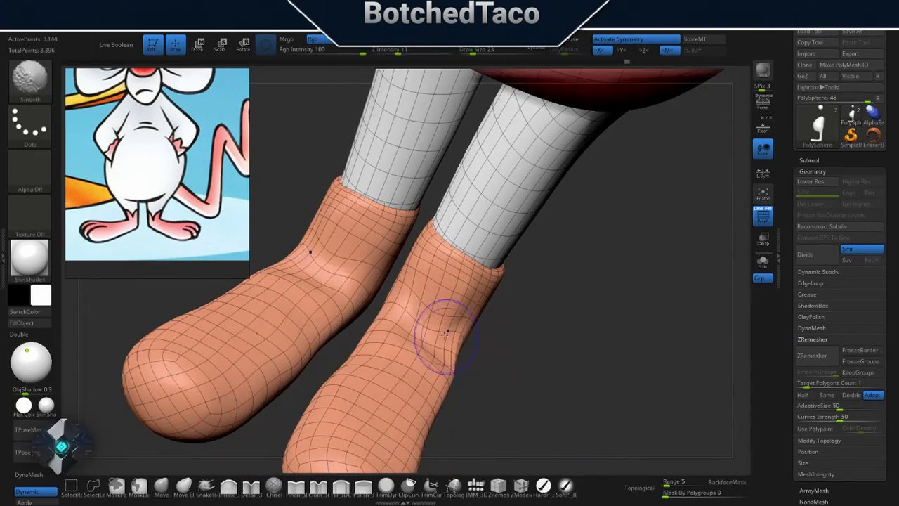
pyautogui.moveTo(307, 235); pyautogui.dragTo(520, 330)
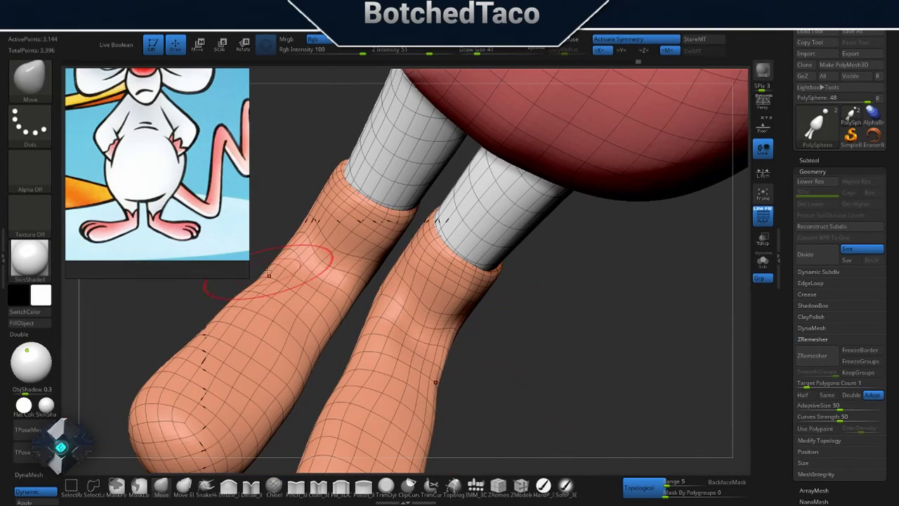
pyautogui.moveTo(268, 274); pyautogui.dragTo(363, 288, button='right')
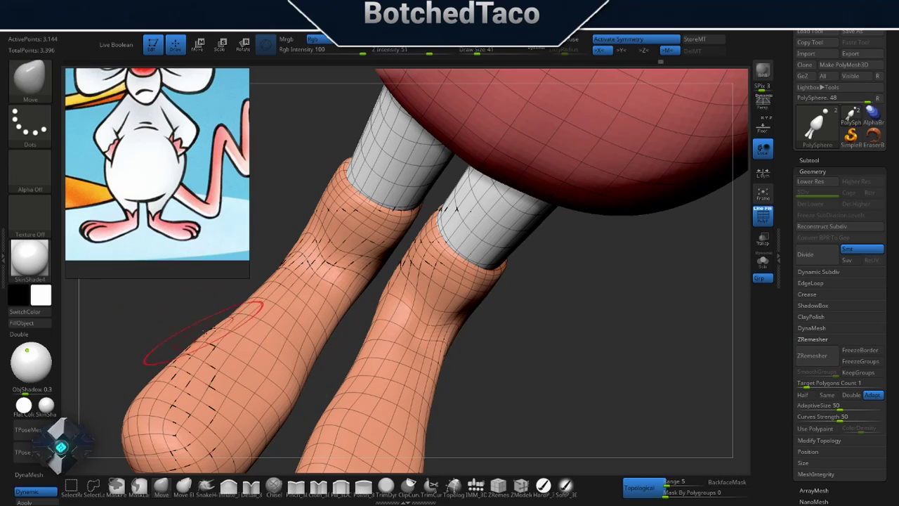
pyautogui.moveTo(204, 334); pyautogui.dragTo(257, 353, button='right')
pyautogui.moveTo(378, 382); pyautogui.dragTo(232, 456, button='right')
# Step: Refine the rounded cuffs around each ankle with the Move brush
pyautogui.click(172, 494)
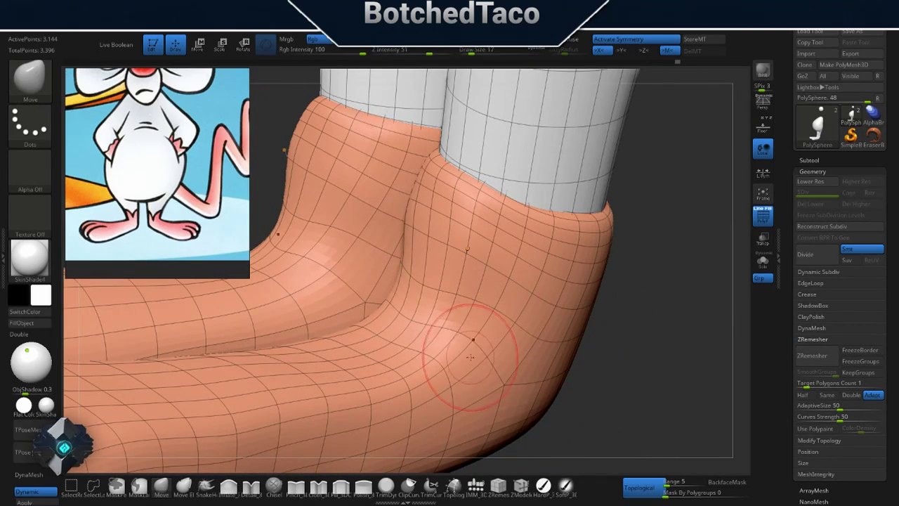
pyautogui.moveTo(394, 297)
pyautogui.mouseDown(button='right')
pyautogui.moveTo(562, 193)
pyautogui.moveTo(590, 243)
pyautogui.mouseUp(button='right')
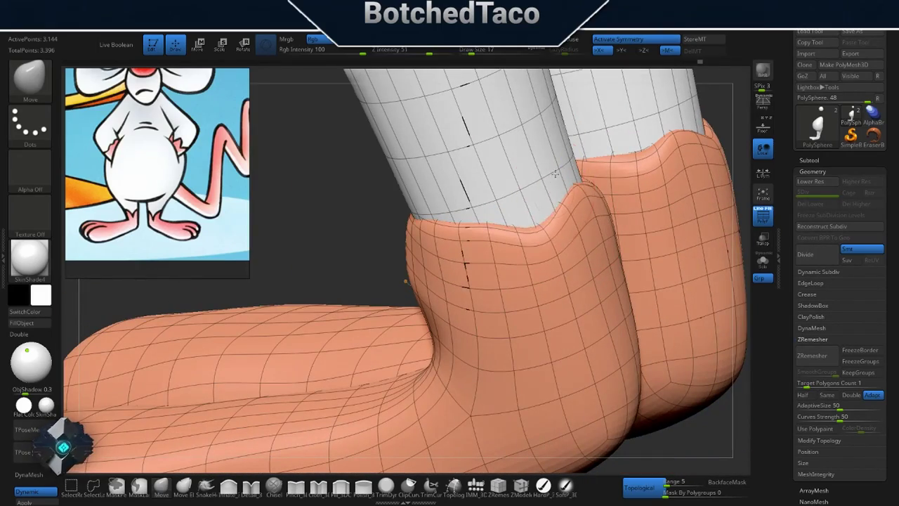
pyautogui.moveTo(515, 220)
pyautogui.mouseDown(button='right')
pyautogui.moveTo(602, 172)
pyautogui.moveTo(490, 222)
pyautogui.moveTo(532, 220)
pyautogui.moveTo(528, 205)
pyautogui.mouseUp(button='right')
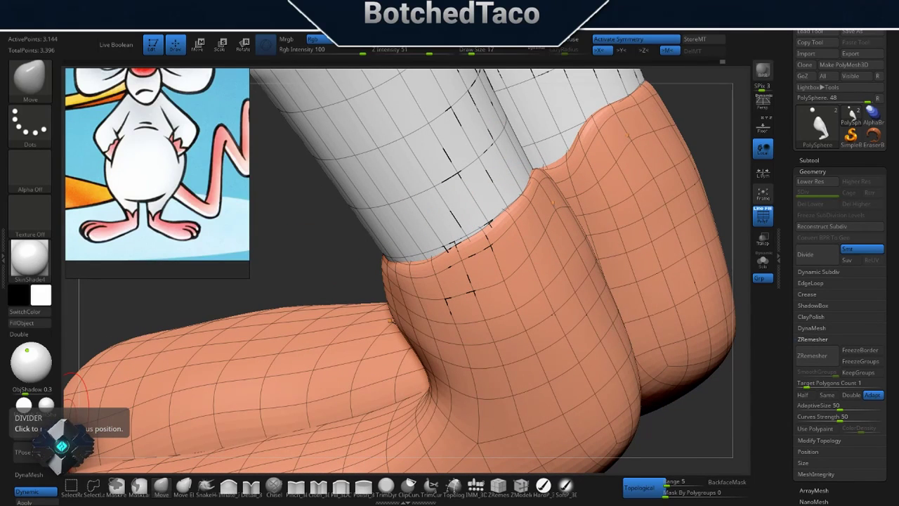
pyautogui.keyDown('shift'); pyautogui.moveTo(590, 277); pyautogui.dragTo(406, 241, button='right'); pyautogui.keyUp('shift')
pyautogui.moveTo(555, 200)
pyautogui.mouseDown(button='right')
pyautogui.moveTo(391, 184)
pyautogui.moveTo(342, 106)
pyautogui.moveTo(511, 243)
pyautogui.mouseUp(button='right')
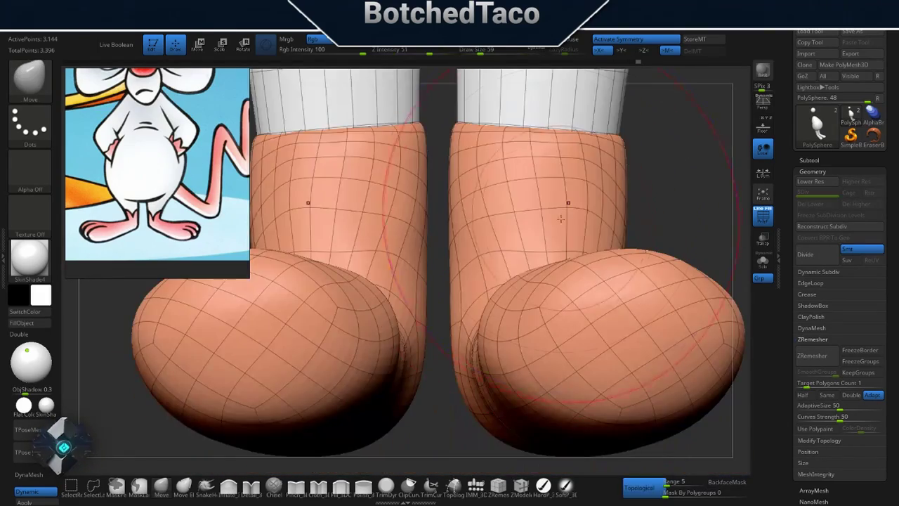
pyautogui.moveTo(568, 235)
pyautogui.mouseDown(button='right')
pyautogui.moveTo(461, 231)
pyautogui.moveTo(583, 203)
pyautogui.moveTo(534, 232)
pyautogui.moveTo(562, 261)
pyautogui.mouseUp(button='right')
# Step: Select the Move Topological brush at a smaller size and frame the whole model
pyautogui.press('b')
pyautogui.press('m')
pyautogui.press('t')
pyautogui.press('[')
pyautogui.press('[')
pyautogui.press('[')
pyautogui.press('f')
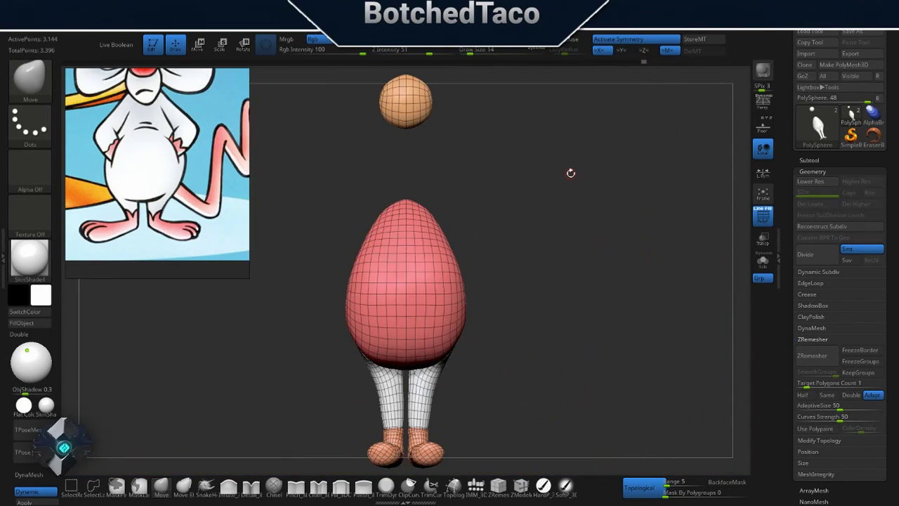
# Step: Save the project as a .ZPR in Documents > 3D Models > The Brain > Models
pyautogui.hotkey('ctrl', 's')
pyautogui.click(331, 192)
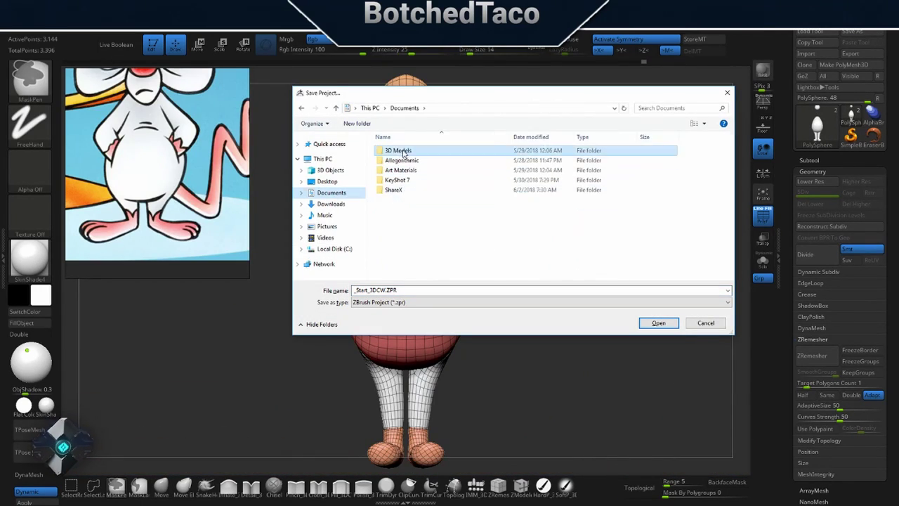
pyautogui.doubleClick(383, 147)
pyautogui.doubleClick(394, 237)
pyautogui.doubleClick(387, 147)
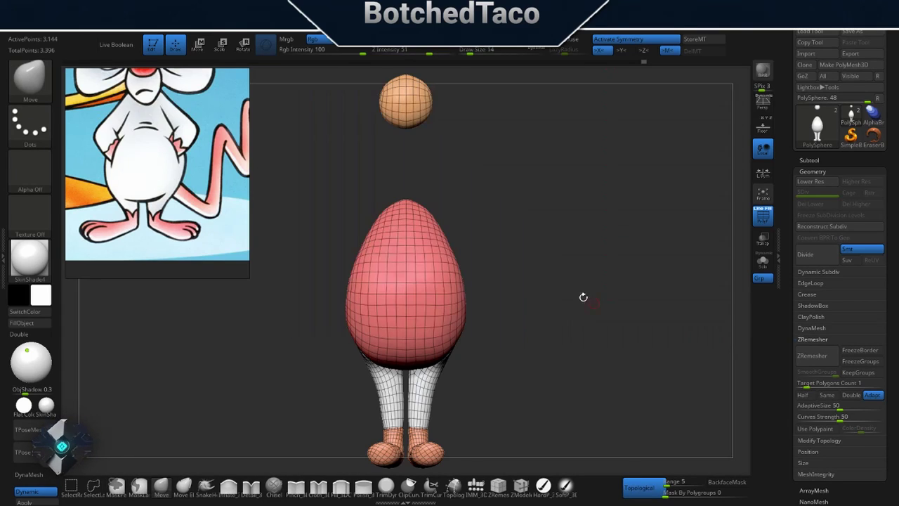
# Step: Drag the head sphere down onto the body with the Transpose gizmo and frame the model
pyautogui.press('w')
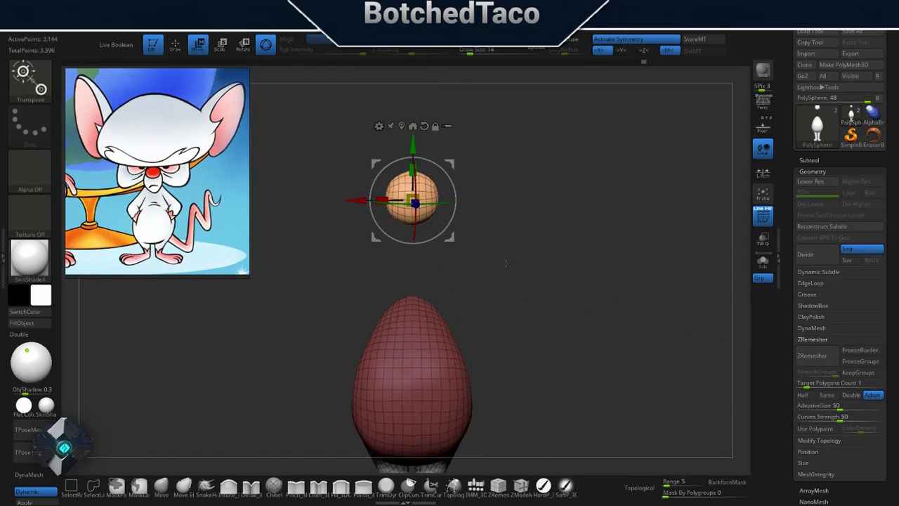
pyautogui.moveTo(405, 99)
pyautogui.mouseDown()
pyautogui.moveTo(401, 287)
pyautogui.moveTo(366, 359)
pyautogui.mouseUp()
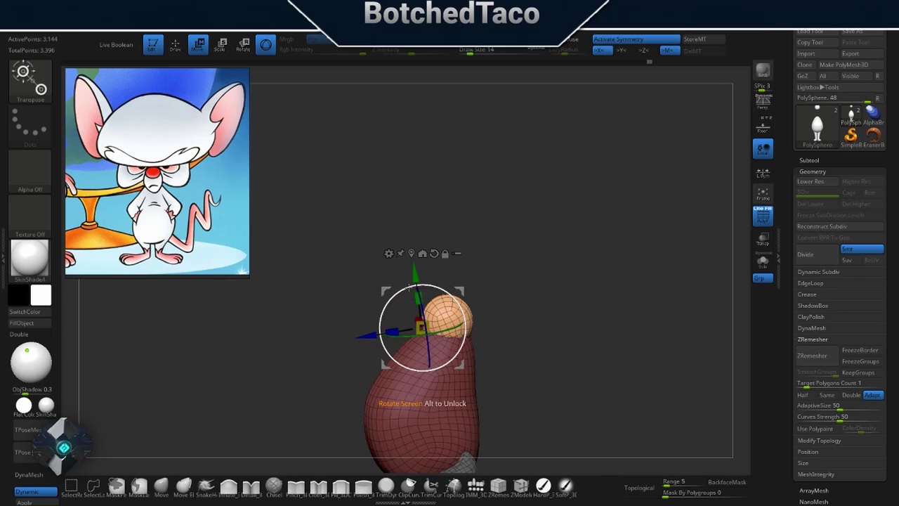
pyautogui.keyDown('shift'); pyautogui.moveTo(418, 298); pyautogui.dragTo(422, 328); pyautogui.keyUp('shift')
pyautogui.moveTo(438, 293)
pyautogui.keyDown('alt'); pyautogui.mouseDown()
pyautogui.moveTo(464, 210)
pyautogui.moveTo(515, 206)
pyautogui.moveTo(524, 220)
pyautogui.moveTo(452, 205)
pyautogui.moveTo(513, 242)
pyautogui.moveTo(509, 260)
pyautogui.moveTo(541, 241)
pyautogui.mouseUp(); pyautogui.keyUp('alt')
# Step: Sculpt the body into a pear shape with a forward-bulging belly using the Move brush
pyautogui.press('q')
pyautogui.moveTo(472, 232); pyautogui.dragTo(490, 212)
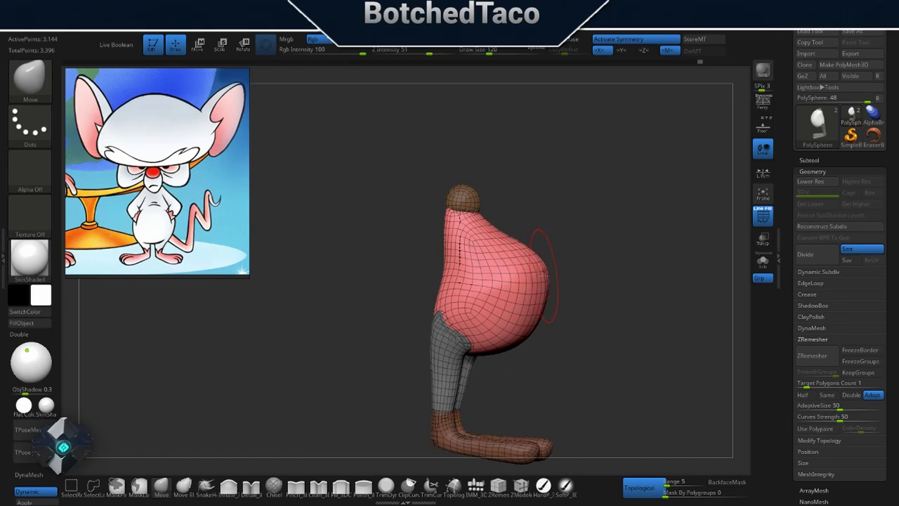
pyautogui.moveTo(543, 274)
pyautogui.mouseDown()
pyautogui.moveTo(647, 257)
pyautogui.moveTo(638, 246)
pyautogui.moveTo(562, 240)
pyautogui.mouseUp()
pyautogui.moveTo(551, 286); pyautogui.dragTo(496, 277)
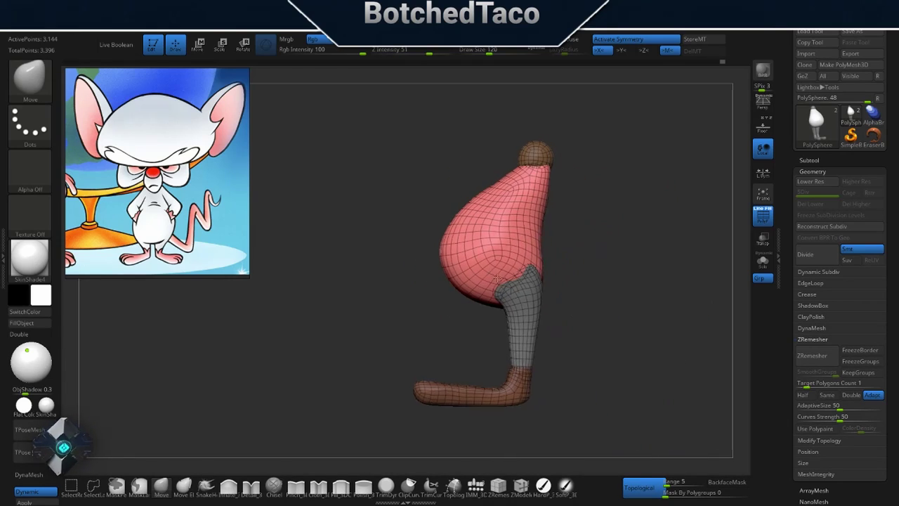
pyautogui.moveTo(644, 287); pyautogui.dragTo(460, 269)
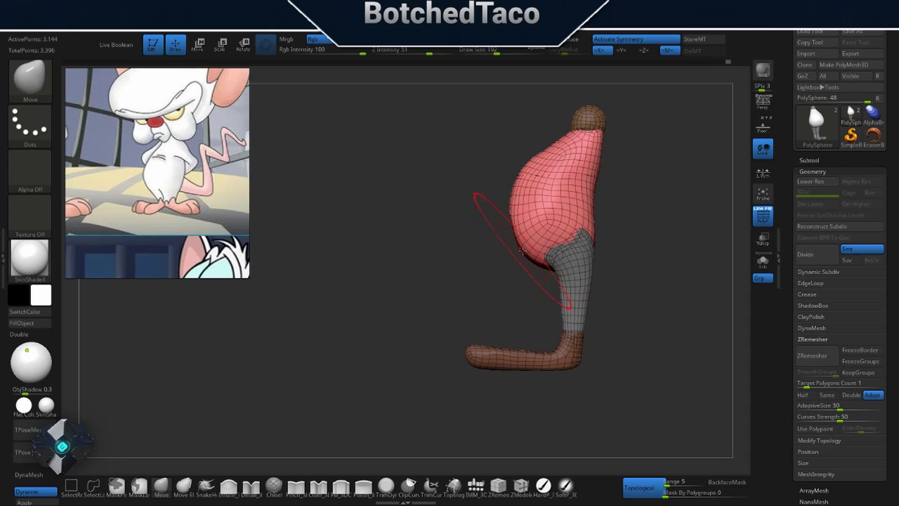
pyautogui.moveTo(522, 250)
pyautogui.mouseDown()
pyautogui.moveTo(582, 231)
pyautogui.moveTo(529, 257)
pyautogui.moveTo(590, 222)
pyautogui.moveTo(520, 239)
pyautogui.moveTo(620, 215)
pyautogui.moveTo(534, 239)
pyautogui.moveTo(569, 213)
pyautogui.moveTo(583, 214)
pyautogui.moveTo(566, 233)
pyautogui.mouseUp()
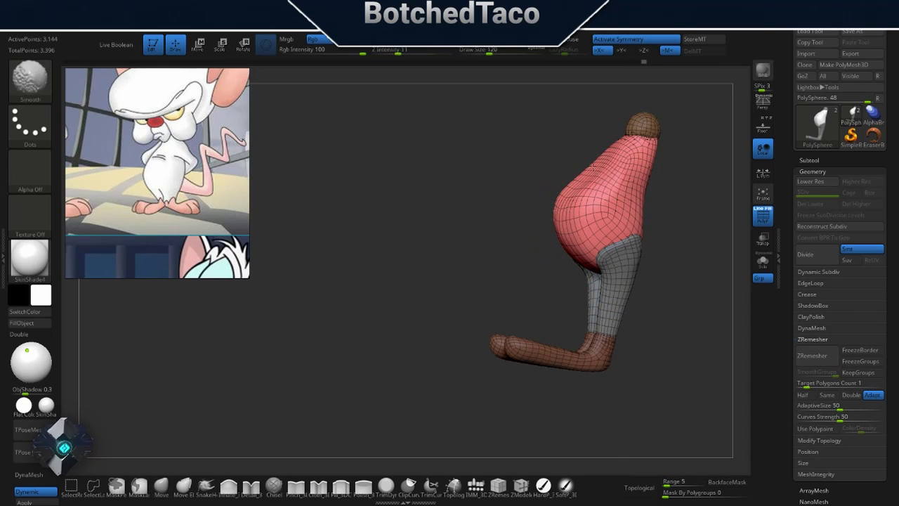
pyautogui.moveTo(593, 167)
pyautogui.keyDown('shift'); pyautogui.mouseDown()
pyautogui.moveTo(573, 225)
pyautogui.moveTo(622, 249)
pyautogui.moveTo(588, 263)
pyautogui.mouseUp(); pyautogui.keyUp('shift')
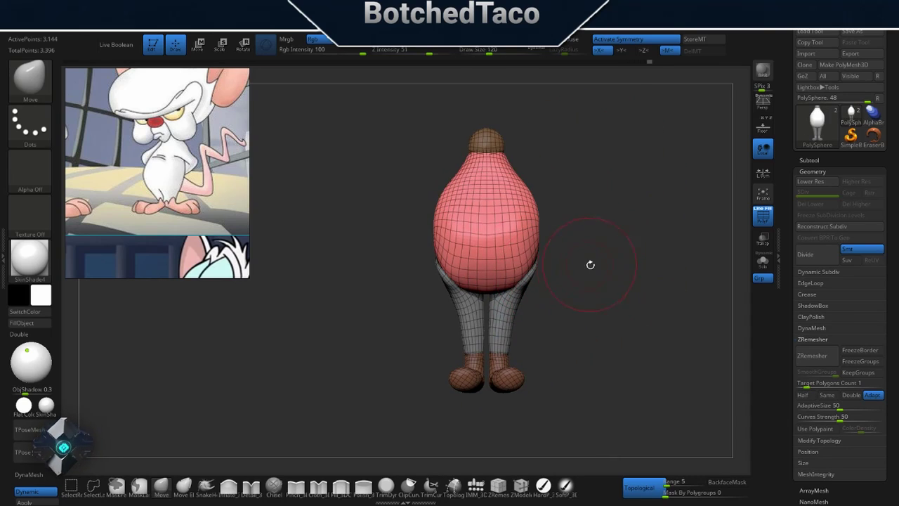
# Step: Resize the Move brush and pull the hips out to overhang the tops of the legs
pyautogui.press('w')
pyautogui.press('q')
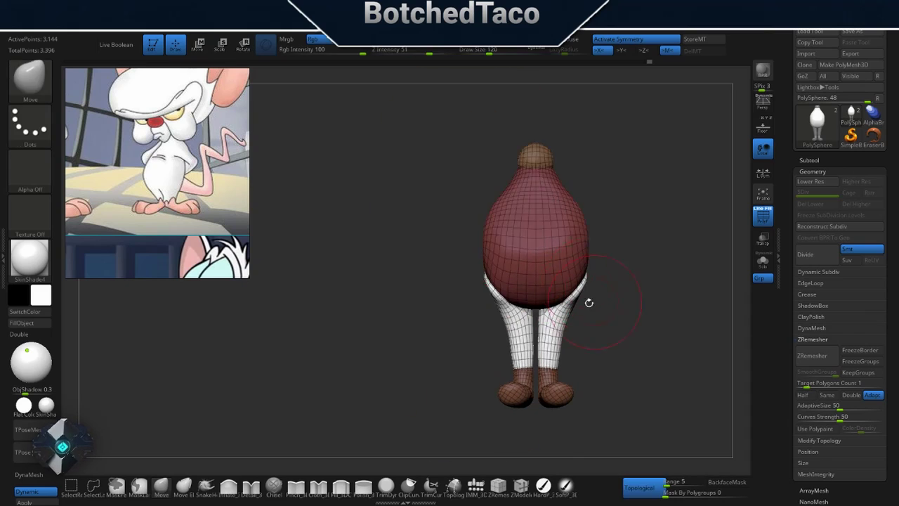
pyautogui.moveTo(588, 301)
pyautogui.keyDown('alt'); pyautogui.mouseDown()
pyautogui.moveTo(604, 211)
pyautogui.moveTo(610, 235)
pyautogui.moveTo(582, 211)
pyautogui.moveTo(496, 263)
pyautogui.moveTo(533, 255)
pyautogui.mouseUp(); pyautogui.keyUp('alt')
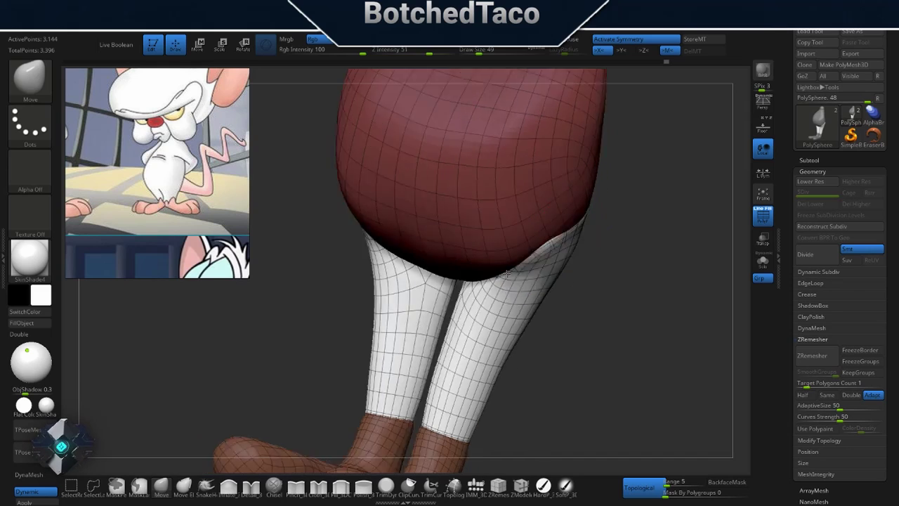
pyautogui.moveTo(550, 244)
pyautogui.mouseDown()
pyautogui.moveTo(466, 231)
pyautogui.moveTo(582, 270)
pyautogui.mouseUp()
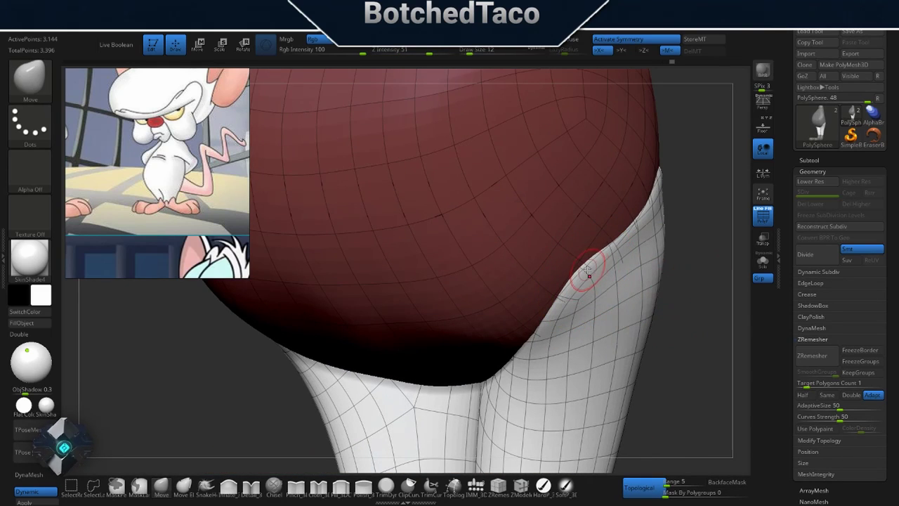
pyautogui.press('f')
pyautogui.moveTo(659, 175); pyautogui.dragTo(622, 240)
pyautogui.press('s')
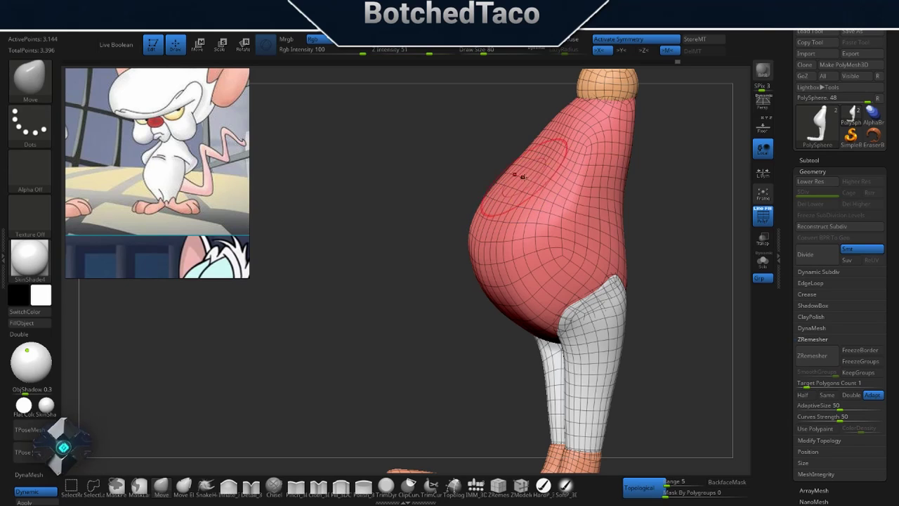
pyautogui.moveTo(523, 177); pyautogui.dragTo(528, 226)
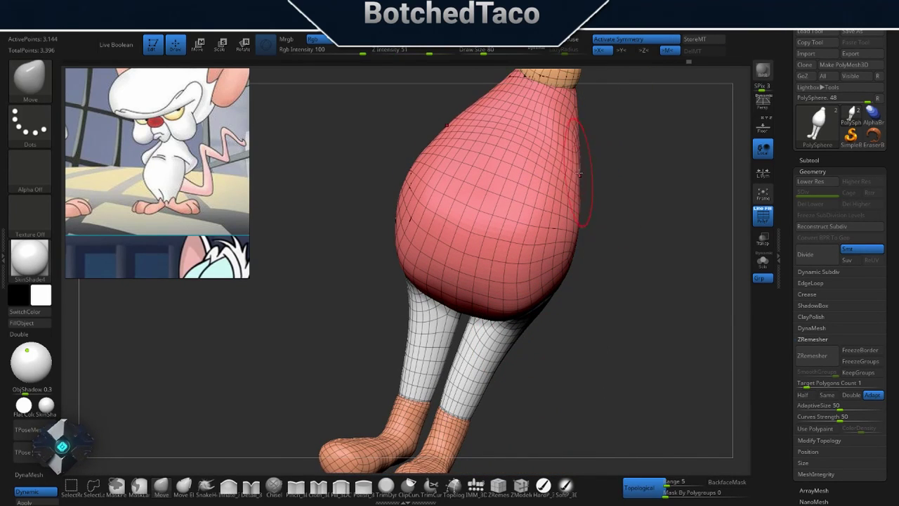
pyautogui.moveTo(578, 173)
pyautogui.mouseDown()
pyautogui.moveTo(531, 150)
pyautogui.moveTo(269, 168)
pyautogui.mouseUp()
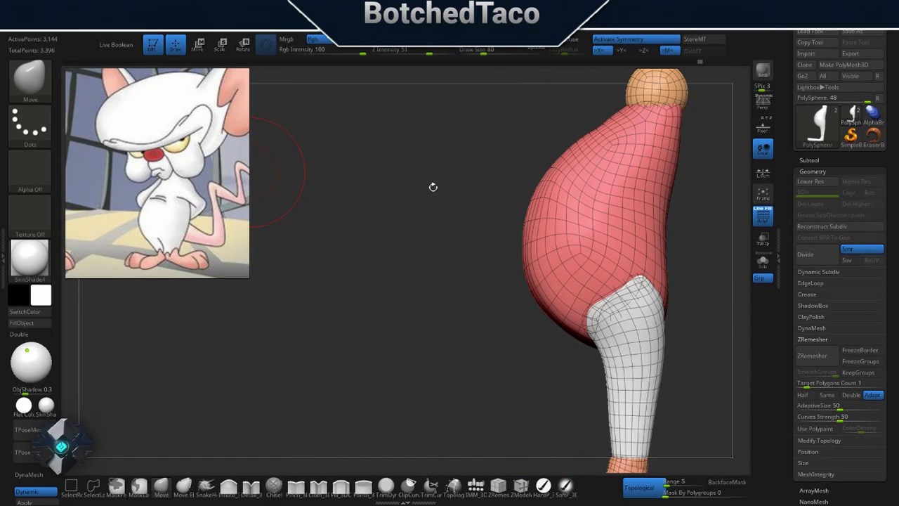
pyautogui.moveTo(510, 170); pyautogui.dragTo(499, 139)
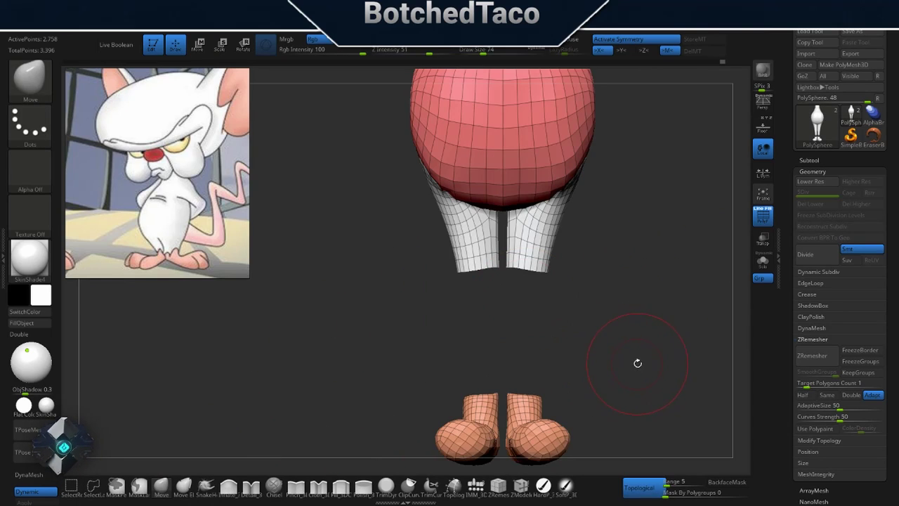
# Step: Refine the elongated feet and round out the pear-shaped body from all angles
pyautogui.moveTo(535, 339)
pyautogui.mouseDown()
pyautogui.moveTo(453, 250)
pyautogui.moveTo(469, 249)
pyautogui.mouseUp()
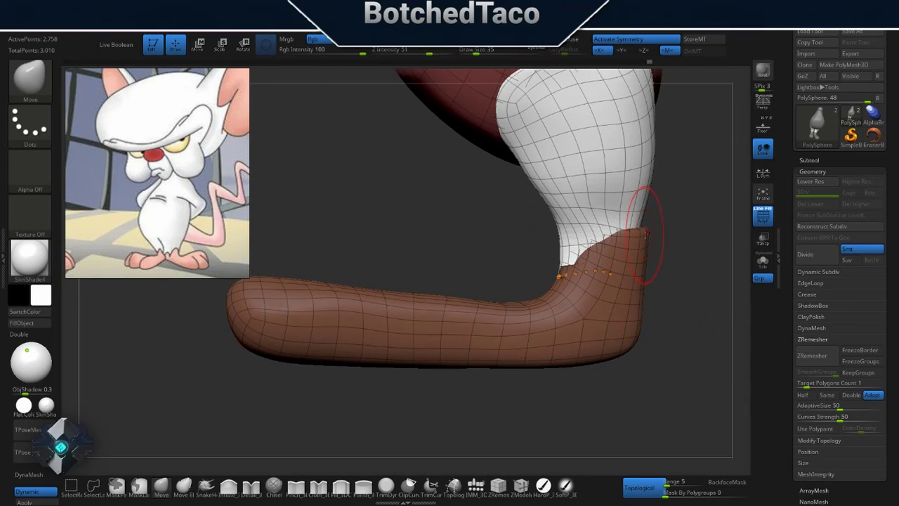
pyautogui.moveTo(593, 233)
pyautogui.mouseDown()
pyautogui.moveTo(575, 203)
pyautogui.moveTo(543, 224)
pyautogui.moveTo(594, 230)
pyautogui.moveTo(506, 311)
pyautogui.mouseUp()
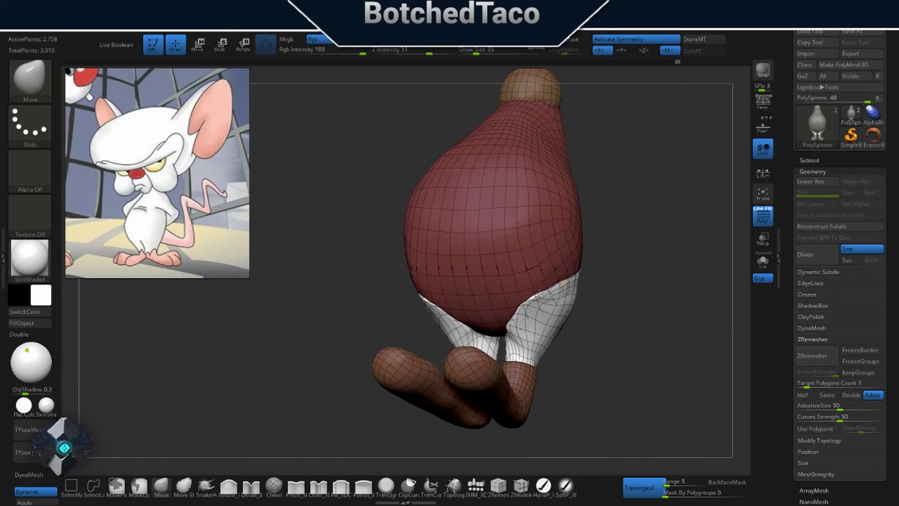
pyautogui.moveTo(484, 319); pyautogui.dragTo(495, 344, button='right')
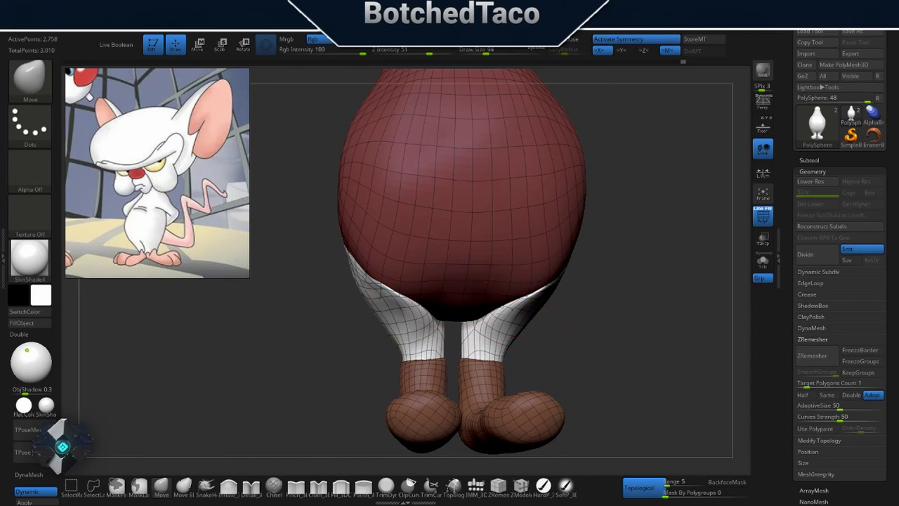
pyautogui.moveTo(516, 309)
pyautogui.mouseDown()
pyautogui.moveTo(455, 303)
pyautogui.moveTo(569, 294)
pyautogui.mouseUp()
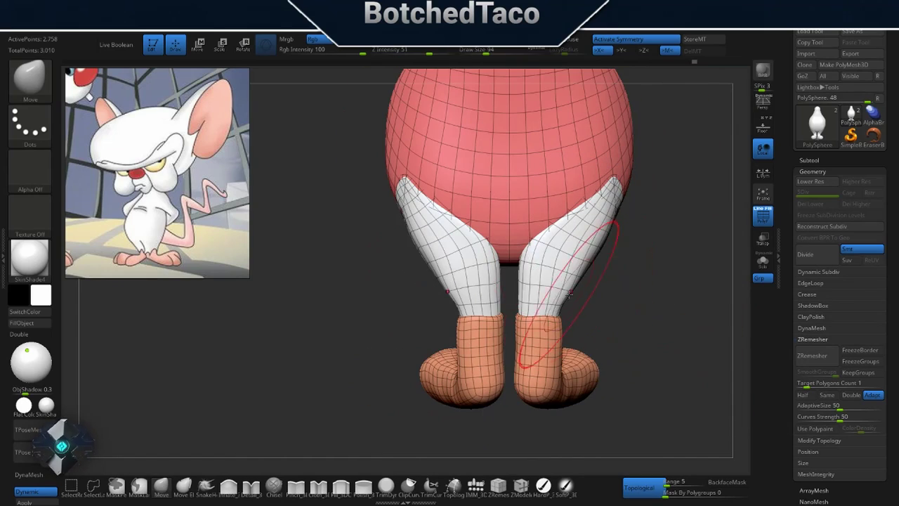
pyautogui.moveTo(513, 398); pyautogui.dragTo(555, 246)
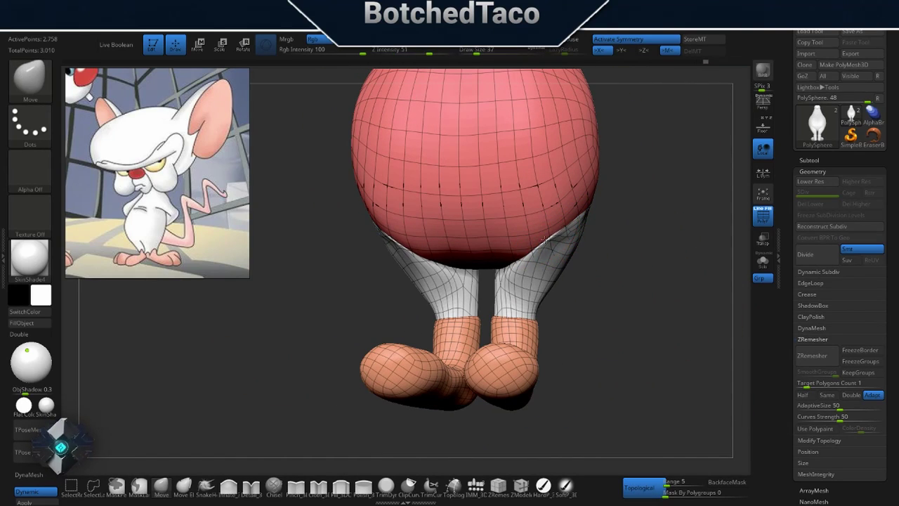
pyautogui.moveTo(547, 241)
pyautogui.mouseDown()
pyautogui.moveTo(622, 375)
pyautogui.moveTo(554, 236)
pyautogui.moveTo(577, 197)
pyautogui.mouseUp()
pyautogui.moveTo(502, 250); pyautogui.dragTo(591, 262)
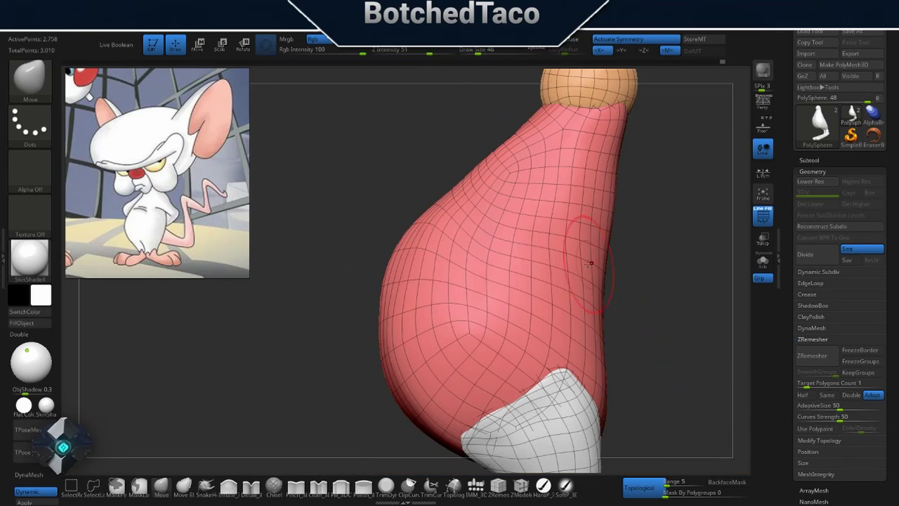
pyautogui.moveTo(405, 279); pyautogui.dragTo(661, 300)
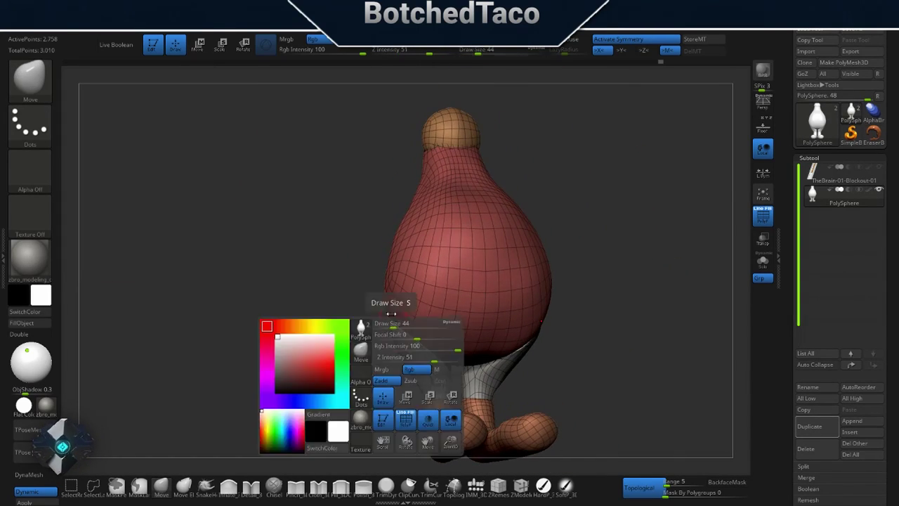
# Step: Enlarge the Move brush to size 56 and frame the body and legs
pyautogui.moveTo(410, 362); pyautogui.dragTo(372, 346)
pyautogui.press('s')
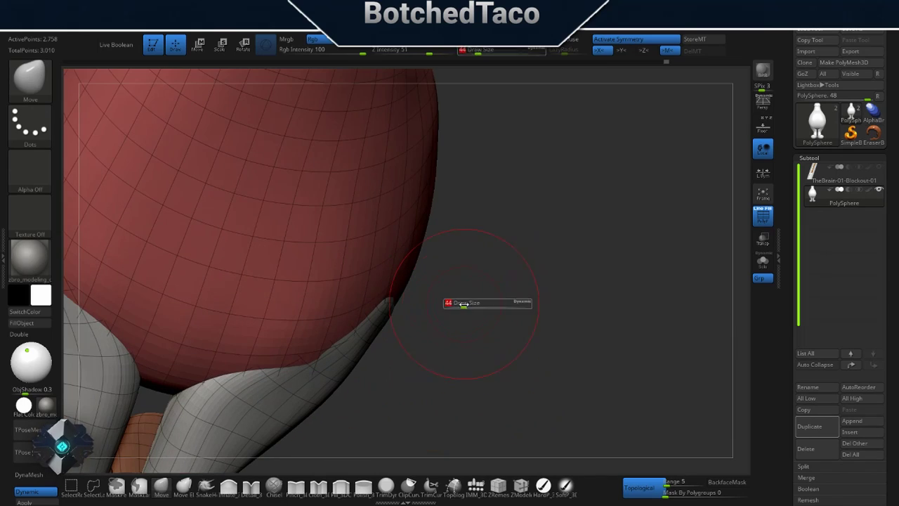
pyautogui.write('16')
pyautogui.press('f')
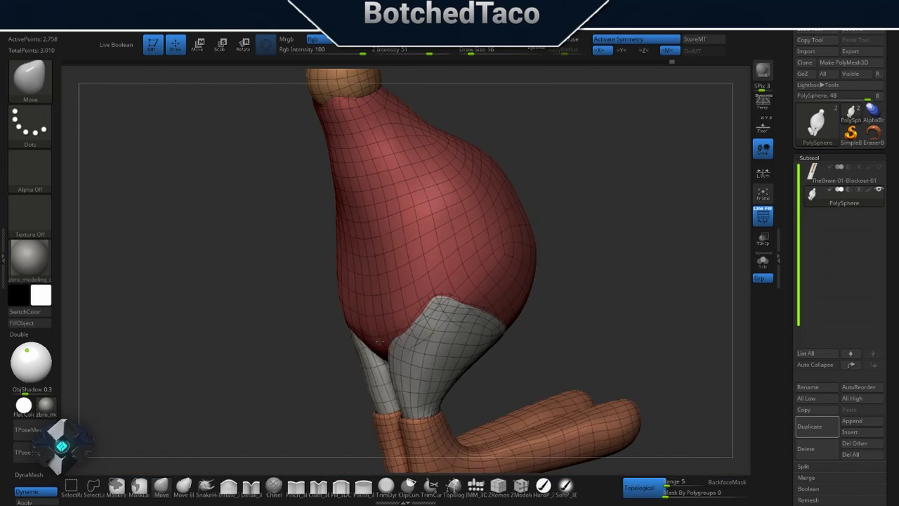
pyautogui.press('s')
pyautogui.moveTo(564, 240)
pyautogui.mouseDown()
pyautogui.moveTo(437, 117)
pyautogui.moveTo(535, 144)
pyautogui.mouseUp()
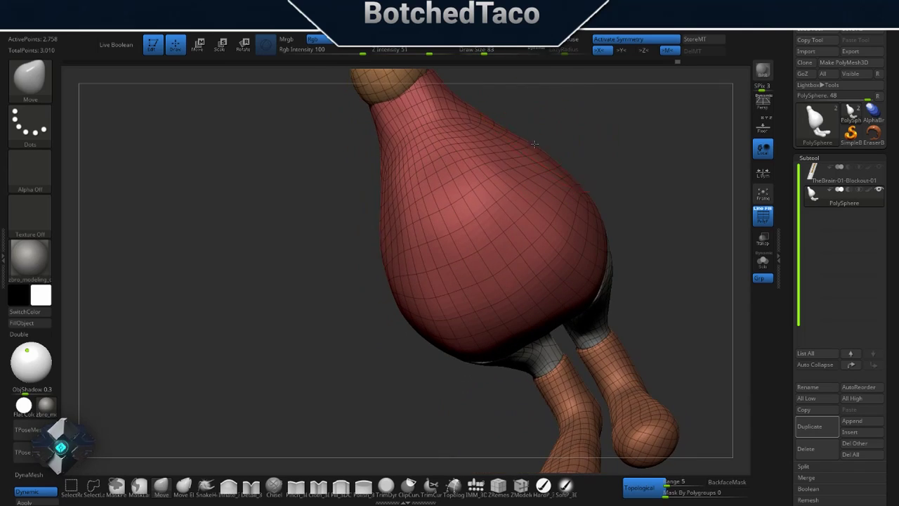
pyautogui.keyDown('shift'); pyautogui.moveTo(590, 201); pyautogui.dragTo(522, 316); pyautogui.keyUp('shift')
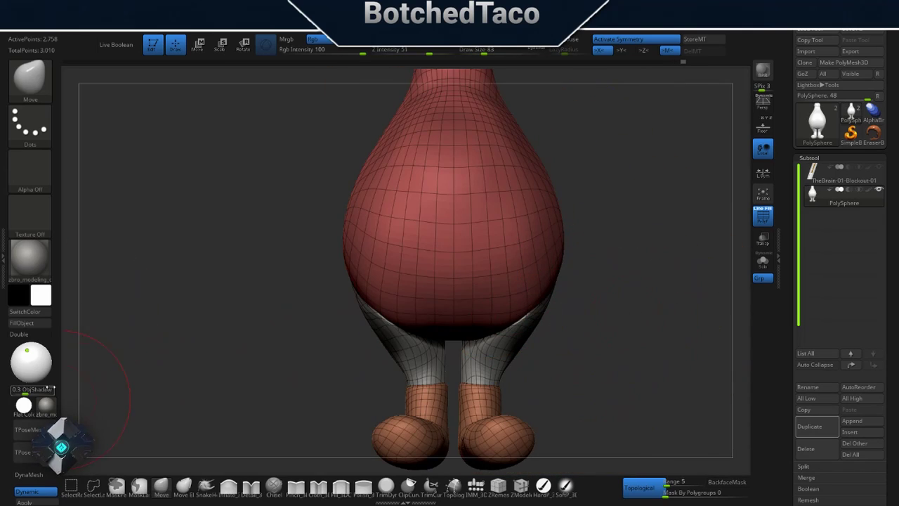
pyautogui.keyDown('alt'); pyautogui.moveTo(49, 389); pyautogui.dragTo(562, 317, button='right'); pyautogui.keyUp('alt')
pyautogui.press('s')
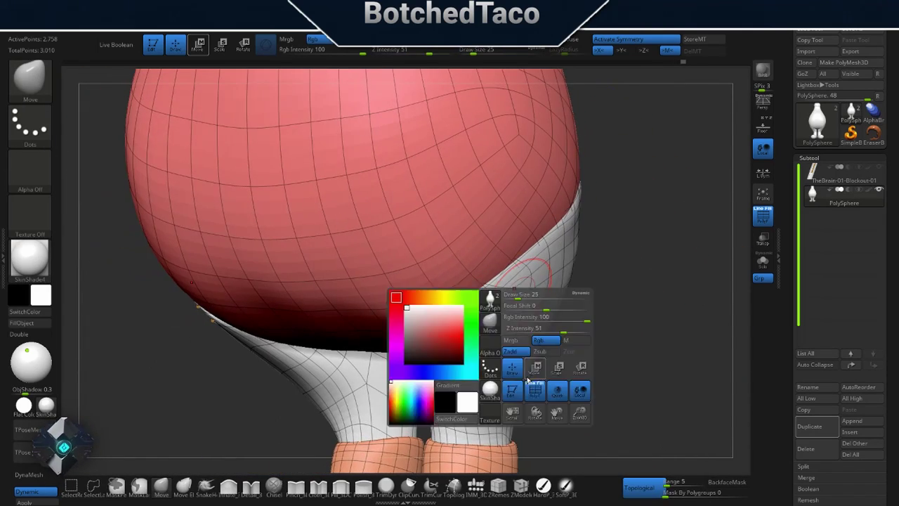
pyautogui.moveTo(461, 314)
pyautogui.mouseDown()
pyautogui.moveTo(446, 360)
pyautogui.moveTo(441, 343)
pyautogui.mouseUp()
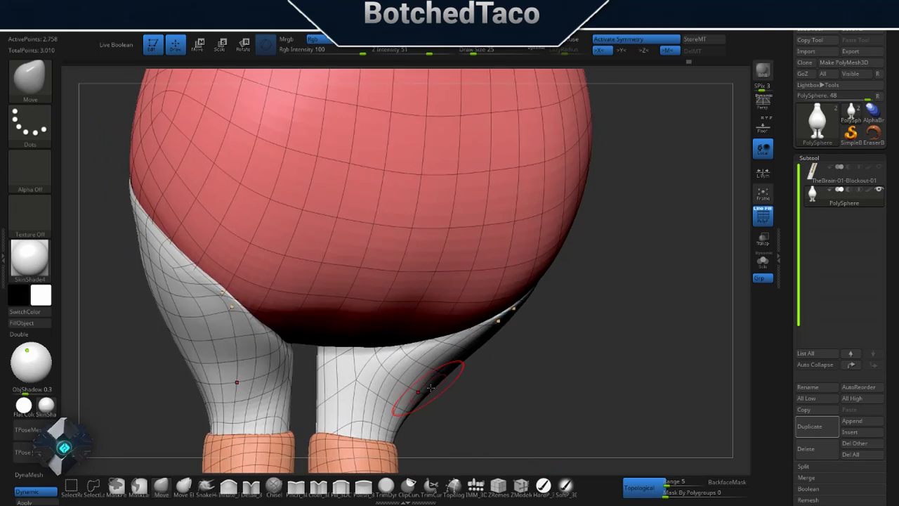
pyautogui.moveTo(512, 234)
pyautogui.mouseDown()
pyautogui.moveTo(524, 373)
pyautogui.moveTo(500, 365)
pyautogui.moveTo(422, 381)
pyautogui.mouseUp()
# Step: Push the foot's toe forward with the Transpose gizmo
pyautogui.press('w')
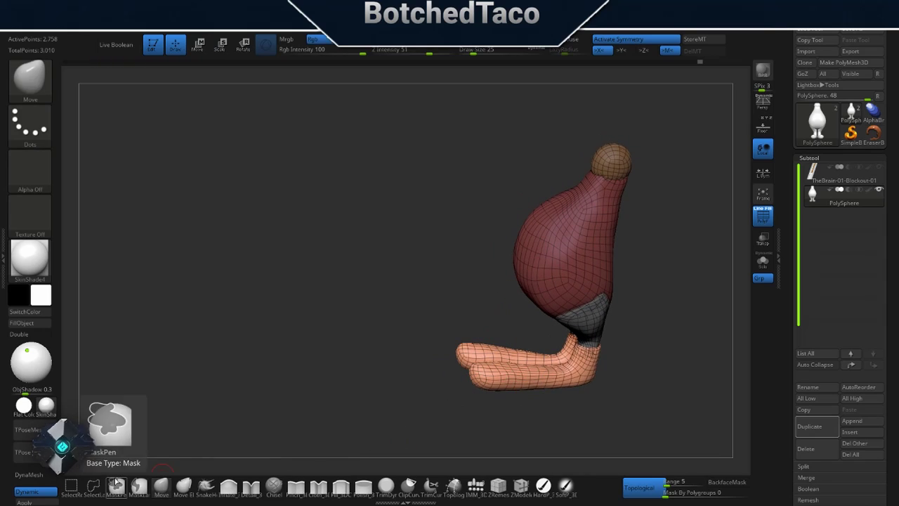
pyautogui.click(161, 485)
pyautogui.moveTo(550, 455); pyautogui.dragTo(496, 393)
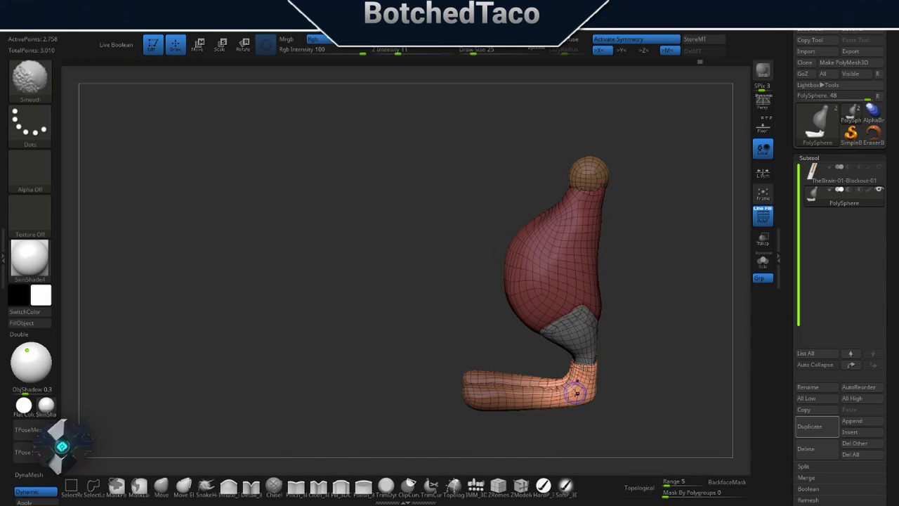
pyautogui.keyDown('ctrl'); pyautogui.moveTo(555, 421); pyautogui.dragTo(533, 434); pyautogui.keyUp('ctrl')
pyautogui.press('w')
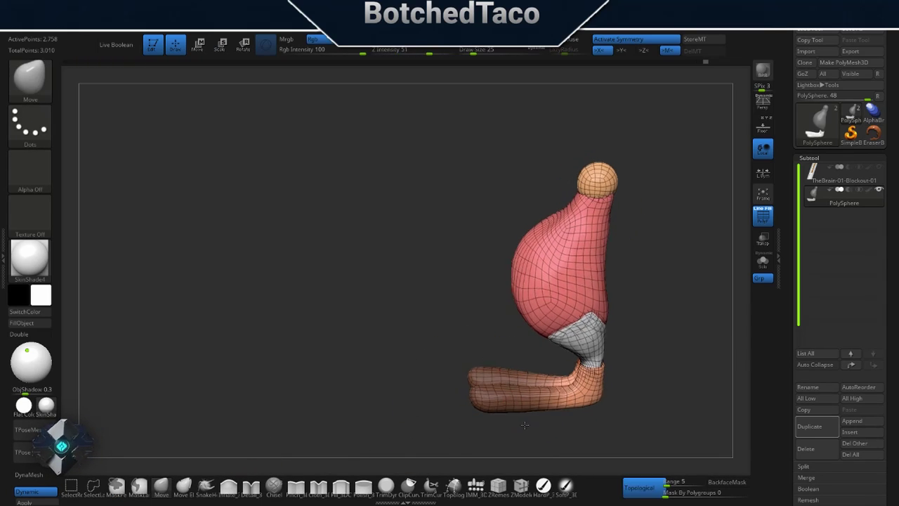
pyautogui.keyDown('ctrl'); pyautogui.click(552, 367); pyautogui.keyUp('ctrl')
pyautogui.moveTo(467, 384); pyautogui.dragTo(493, 383)
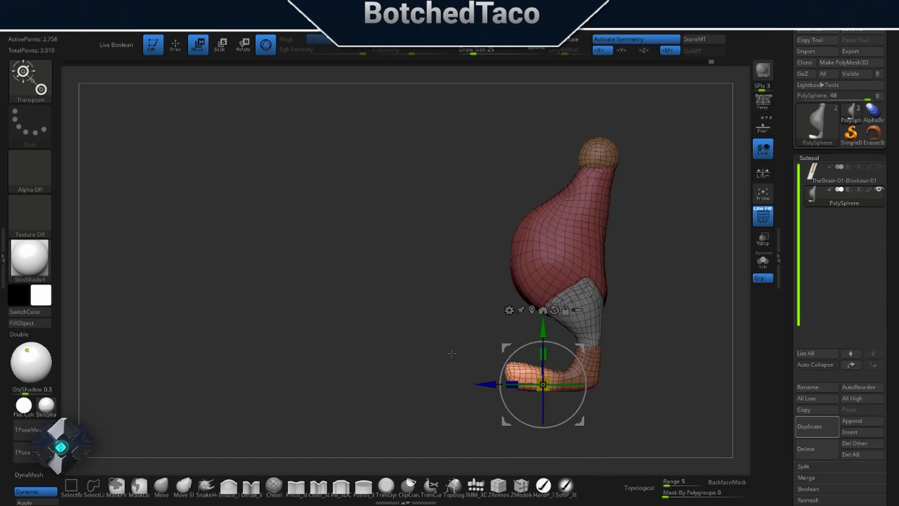
pyautogui.press('q')
# Step: Invert the mask to isolate the head and place the gizmo on it
pyautogui.hotkey('ctrl', 'i')
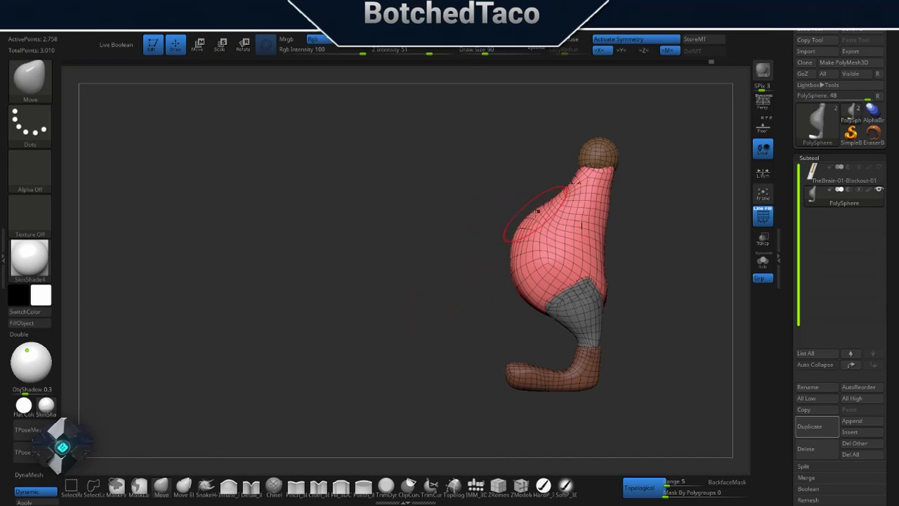
pyautogui.moveTo(393, 231); pyautogui.dragTo(449, 232)
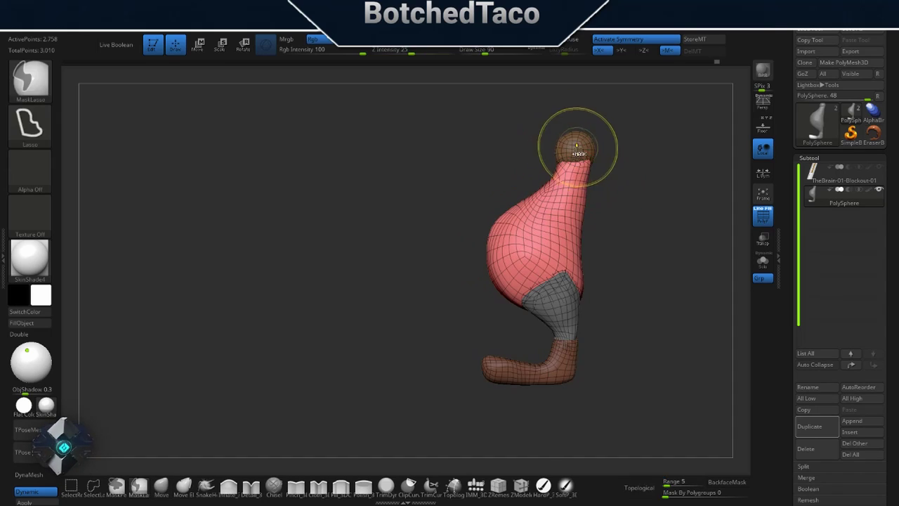
pyautogui.press('w')
pyautogui.keyDown('ctrl'); pyautogui.click(580, 147); pyautogui.keyUp('ctrl')
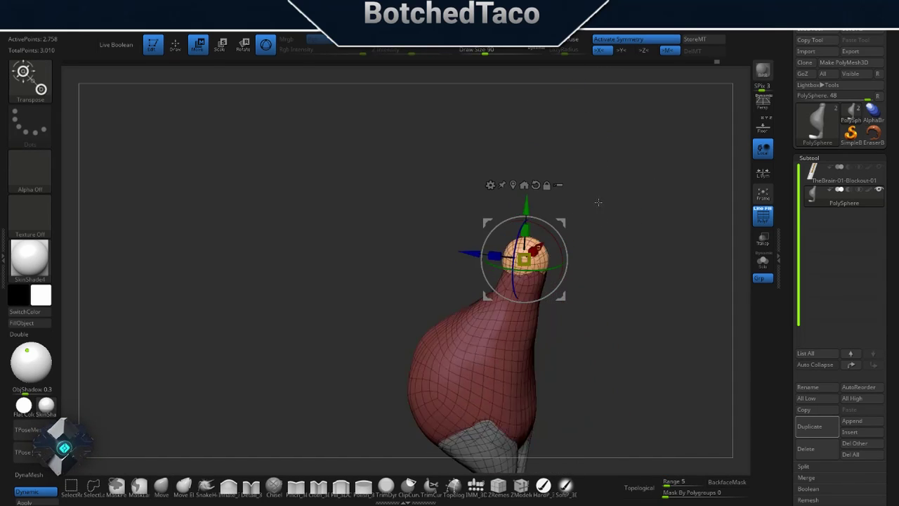
pyautogui.moveTo(594, 201); pyautogui.dragTo(627, 134)
# Step: Insert a green capsule arm on the upper body
pyautogui.press('q')
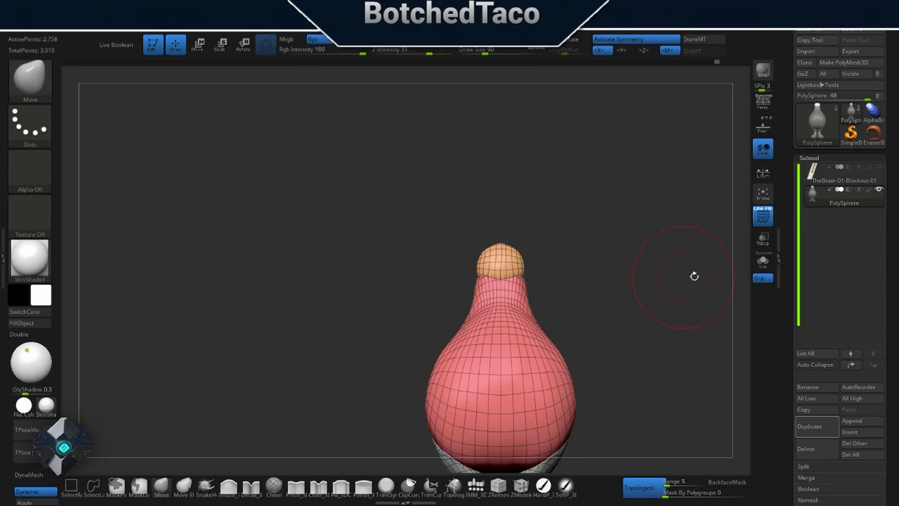
pyautogui.moveTo(692, 274); pyautogui.dragTo(632, 211)
pyautogui.moveTo(491, 261)
pyautogui.mouseDown()
pyautogui.moveTo(539, 267)
pyautogui.moveTo(460, 263)
pyautogui.mouseUp()
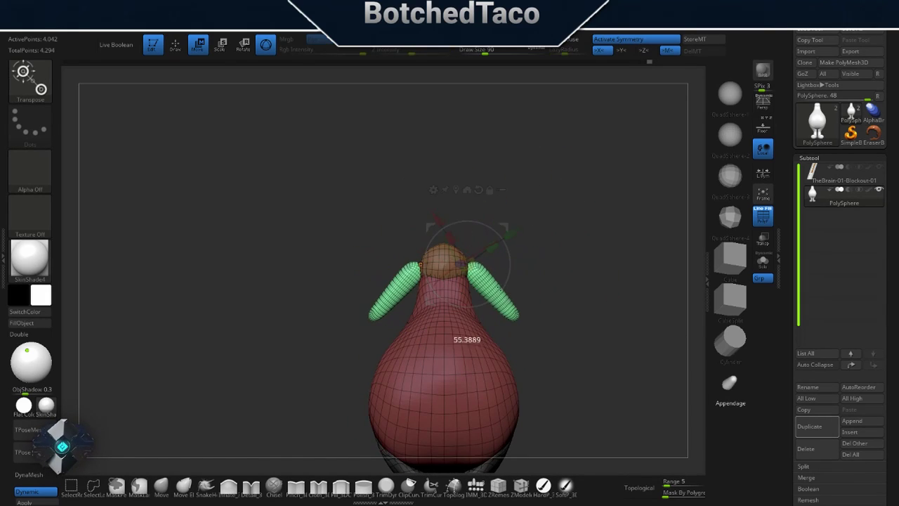
# Step: Insert capsule forearm pieces onto the arms and position them
pyautogui.moveTo(521, 236)
pyautogui.mouseDown()
pyautogui.moveTo(496, 302)
pyautogui.moveTo(488, 261)
pyautogui.mouseUp()
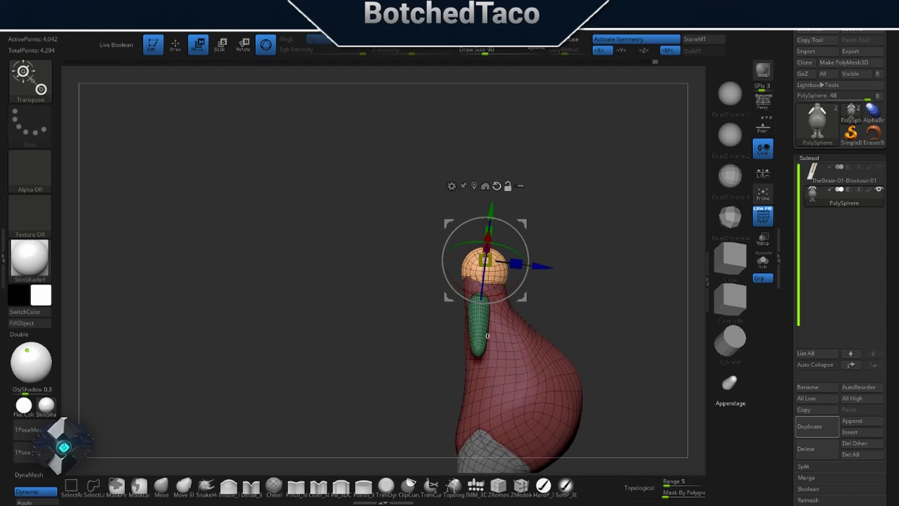
pyautogui.press('q')
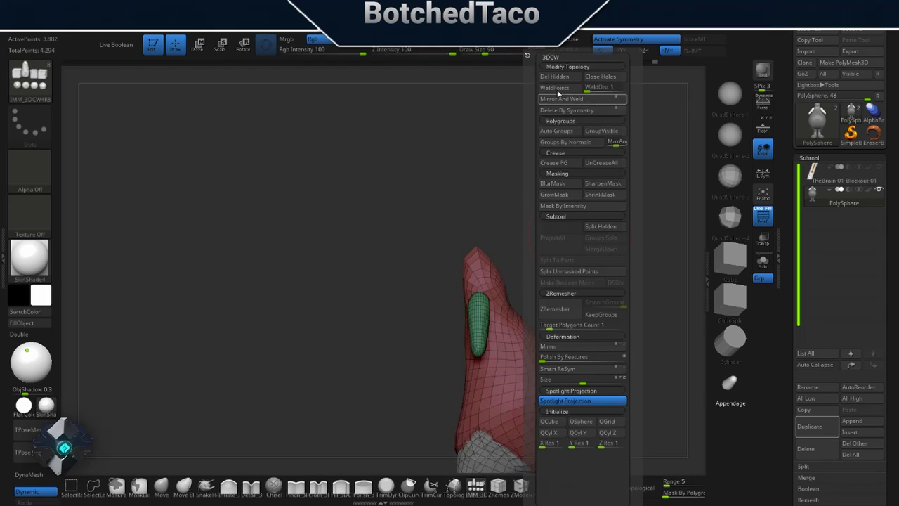
pyautogui.moveTo(579, 251)
pyautogui.mouseDown()
pyautogui.moveTo(544, 243)
pyautogui.moveTo(576, 267)
pyautogui.moveTo(583, 231)
pyautogui.moveTo(576, 267)
pyautogui.moveTo(533, 210)
pyautogui.moveTo(597, 254)
pyautogui.moveTo(465, 260)
pyautogui.moveTo(541, 257)
pyautogui.mouseUp()
pyautogui.click(706, 256)
pyautogui.press('w')
pyautogui.press('q')
pyautogui.press('f')
pyautogui.moveTo(517, 330); pyautogui.dragTo(483, 290)
# Step: Fill the unmasked mesh with the current colour using FillObject
pyautogui.click(30, 322)
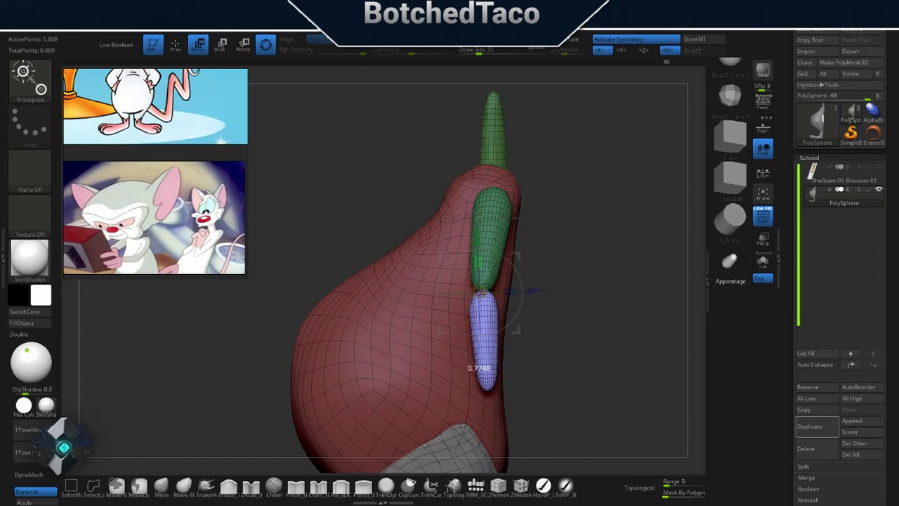
pyautogui.moveTo(483, 294); pyautogui.dragTo(537, 291)
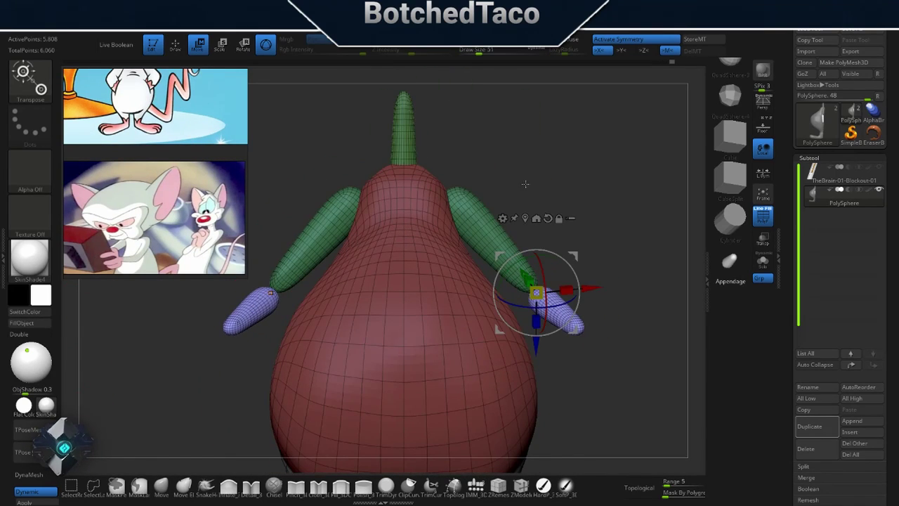
pyautogui.moveTo(512, 184); pyautogui.dragTo(507, 216)
# Step: Polish the body with a low-strength smoothing brush, then restore topological Move sculpting
pyautogui.press('q')
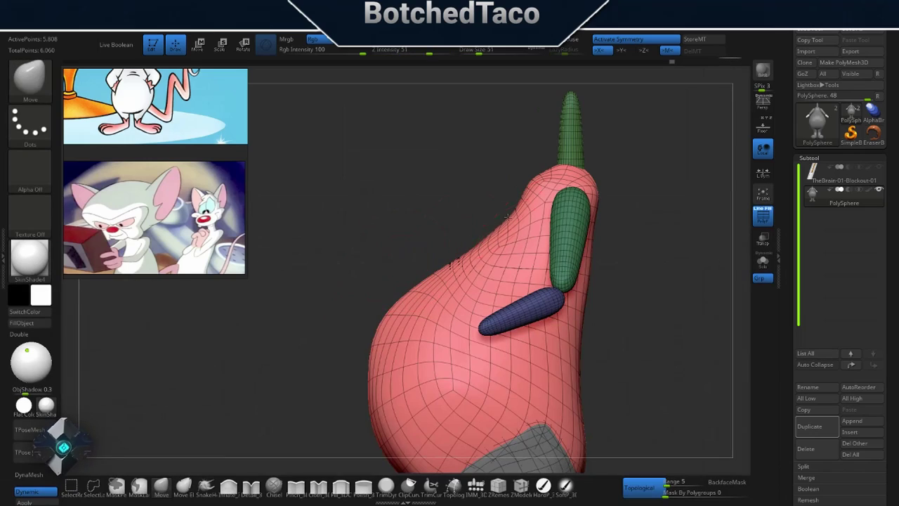
pyautogui.press('b')
pyautogui.press('p')
pyautogui.press('o')
pyautogui.moveTo(565, 167); pyautogui.dragTo(574, 146)
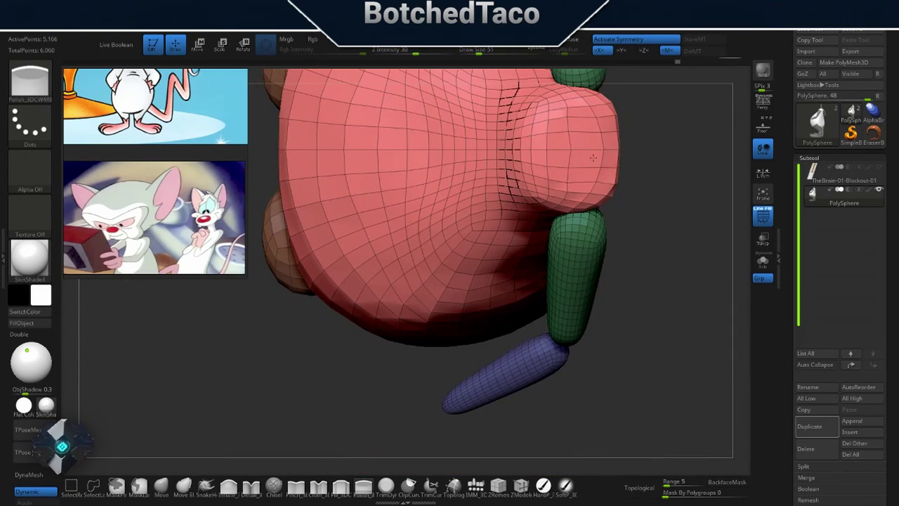
pyautogui.moveTo(593, 158)
pyautogui.mouseDown()
pyautogui.moveTo(568, 124)
pyautogui.moveTo(526, 183)
pyautogui.moveTo(552, 217)
pyautogui.moveTo(590, 213)
pyautogui.mouseUp()
pyautogui.press('b')
pyautogui.press('m')
pyautogui.press('v')
pyautogui.moveTo(532, 256)
pyautogui.mouseDown()
pyautogui.moveTo(603, 261)
pyautogui.moveTo(464, 260)
pyautogui.moveTo(517, 334)
pyautogui.moveTo(482, 401)
pyautogui.moveTo(421, 271)
pyautogui.moveTo(468, 301)
pyautogui.moveTo(399, 400)
pyautogui.moveTo(393, 372)
pyautogui.moveTo(389, 403)
pyautogui.moveTo(415, 236)
pyautogui.moveTo(462, 221)
pyautogui.moveTo(421, 302)
pyautogui.moveTo(438, 291)
pyautogui.moveTo(560, 276)
pyautogui.moveTo(625, 286)
pyautogui.mouseUp()
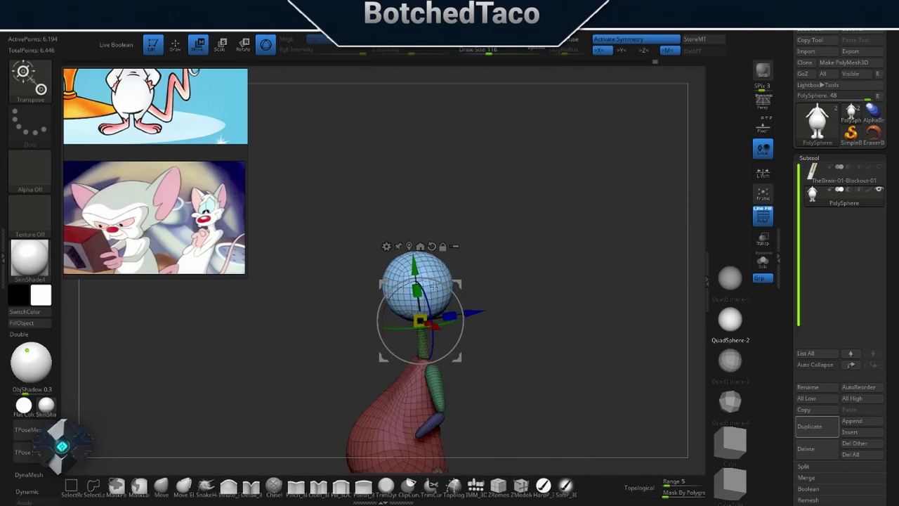
# Step: Zoom and pan the reference collage to show the large Brain picture
pyautogui.scroll(-3, 229, 195)
pyautogui.moveTo(258, 166); pyautogui.dragTo(228, 195, button='middle')
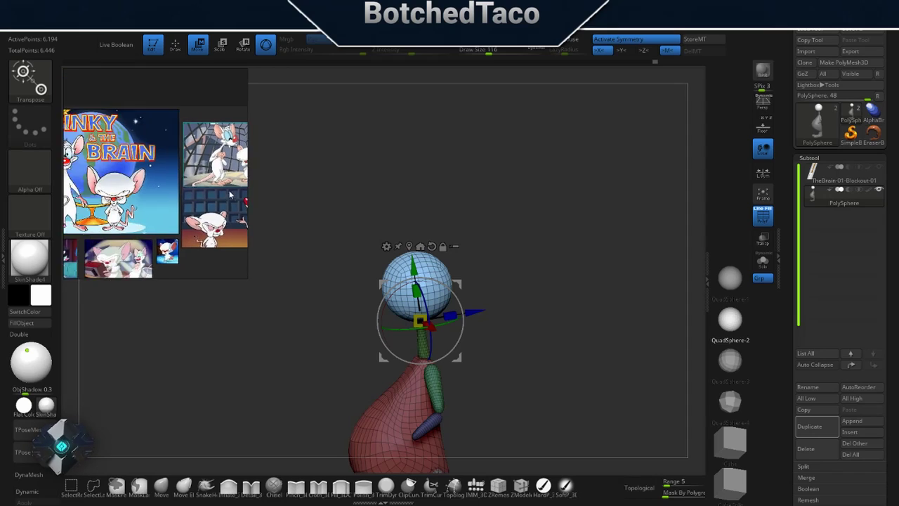
pyautogui.scroll(5, 229, 195)
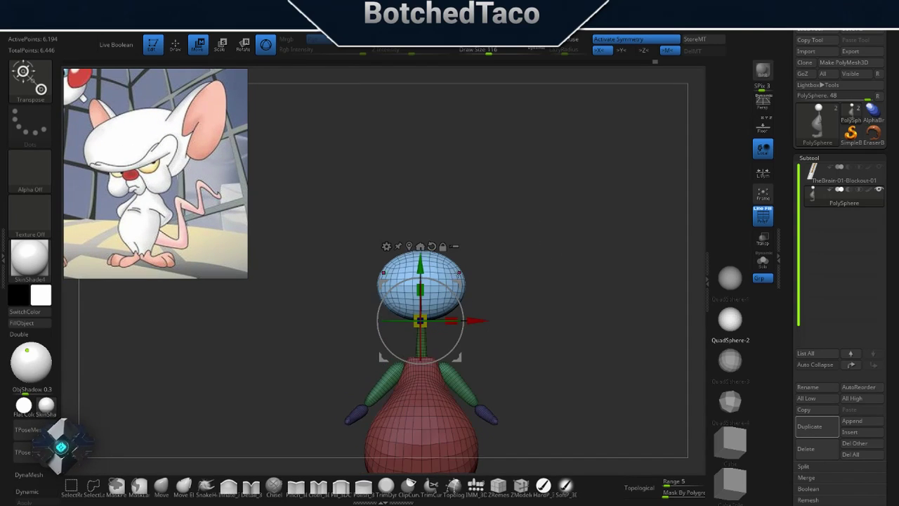
# Step: Scale the head sphere into a wide ellipsoid with Transpose
pyautogui.moveTo(488, 318); pyautogui.dragTo(419, 290)
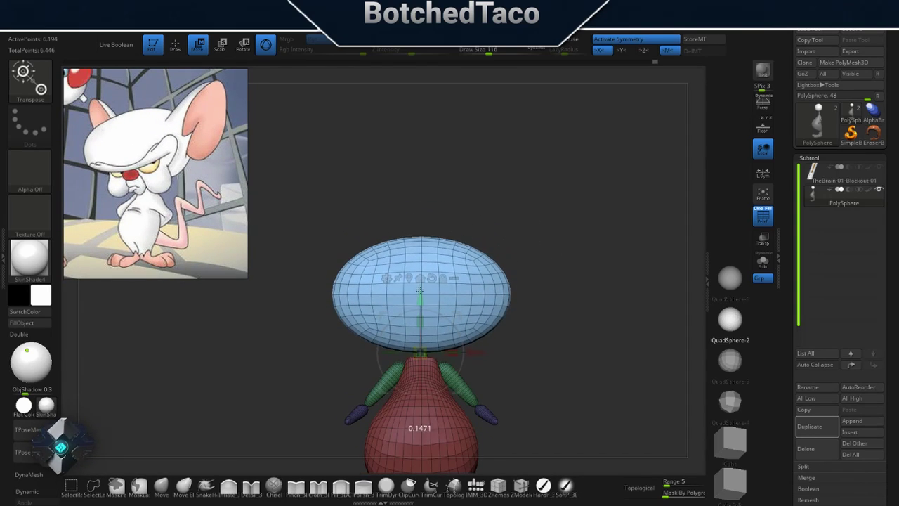
pyautogui.moveTo(420, 293)
pyautogui.mouseDown(button='right')
pyautogui.moveTo(441, 284)
pyautogui.moveTo(431, 261)
pyautogui.moveTo(397, 414)
pyautogui.moveTo(433, 328)
pyautogui.mouseUp(button='right')
pyautogui.press('q')
pyautogui.press('w')
pyautogui.moveTo(444, 291)
pyautogui.mouseDown(button='right')
pyautogui.moveTo(474, 347)
pyautogui.moveTo(481, 411)
pyautogui.mouseUp(button='right')
# Step: Shape a flattened brain cap on top of the head, then turn off PolyF
pyautogui.press('q')
pyautogui.moveTo(432, 369)
pyautogui.mouseDown(button='right')
pyautogui.moveTo(449, 393)
pyautogui.moveTo(483, 262)
pyautogui.moveTo(492, 246)
pyautogui.moveTo(513, 257)
pyautogui.moveTo(486, 276)
pyautogui.mouseUp(button='right')
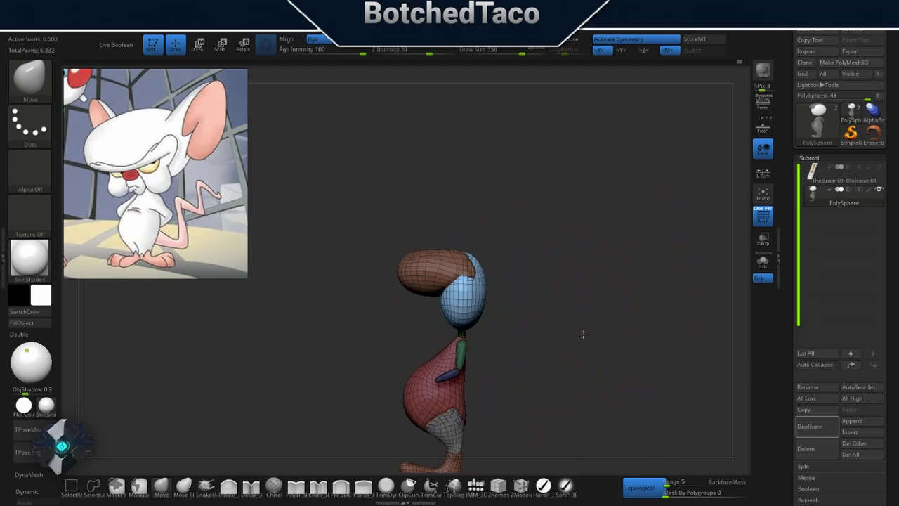
pyautogui.moveTo(506, 311)
pyautogui.mouseDown(button='right')
pyautogui.moveTo(488, 260)
pyautogui.moveTo(590, 299)
pyautogui.moveTo(541, 275)
pyautogui.moveTo(532, 290)
pyautogui.moveTo(462, 260)
pyautogui.moveTo(526, 331)
pyautogui.moveTo(502, 314)
pyautogui.moveTo(576, 295)
pyautogui.moveTo(602, 300)
pyautogui.mouseUp(button='right')
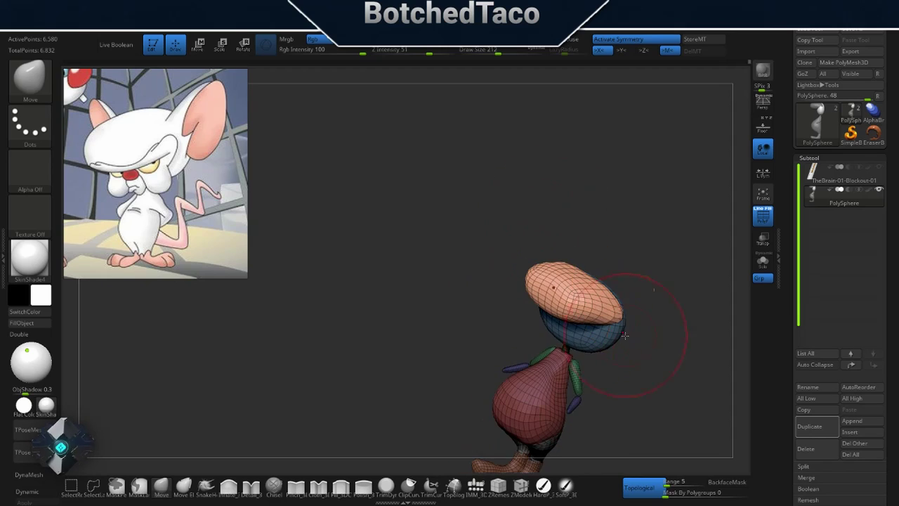
pyautogui.press('w')
pyautogui.press('q')
pyautogui.moveTo(653, 288)
pyautogui.mouseDown(button='right')
pyautogui.moveTo(618, 302)
pyautogui.moveTo(668, 295)
pyautogui.moveTo(638, 318)
pyautogui.mouseUp(button='right')
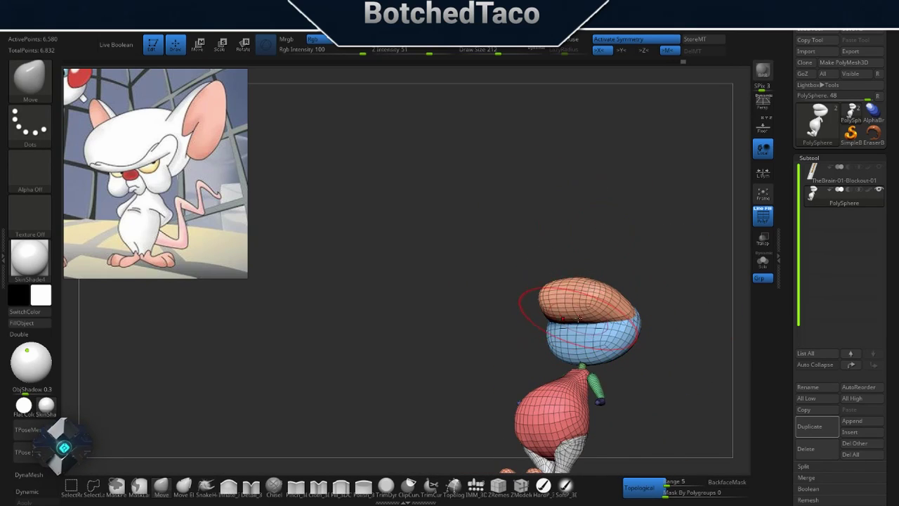
pyautogui.moveTo(577, 318)
pyautogui.mouseDown(button='right')
pyautogui.moveTo(655, 282)
pyautogui.moveTo(603, 295)
pyautogui.mouseUp(button='right')
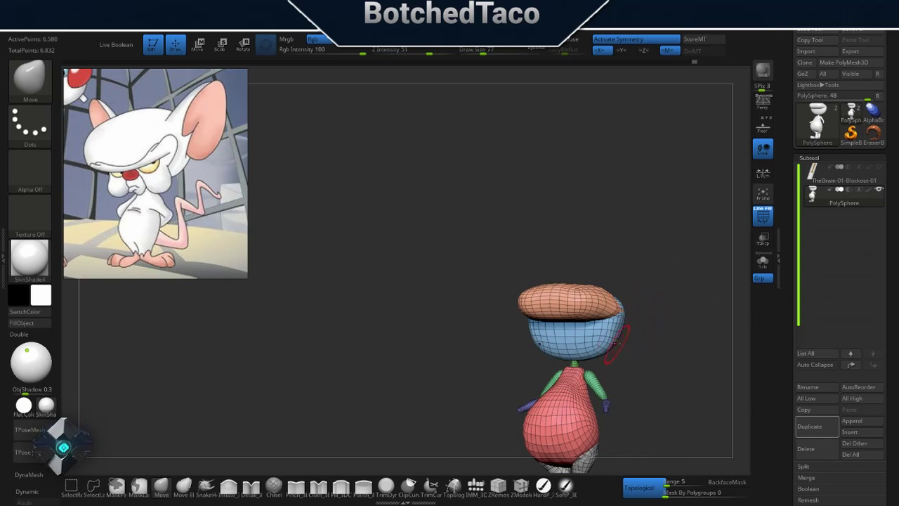
pyautogui.moveTo(610, 339)
pyautogui.mouseDown(button='right')
pyautogui.moveTo(632, 348)
pyautogui.moveTo(616, 359)
pyautogui.mouseUp(button='right')
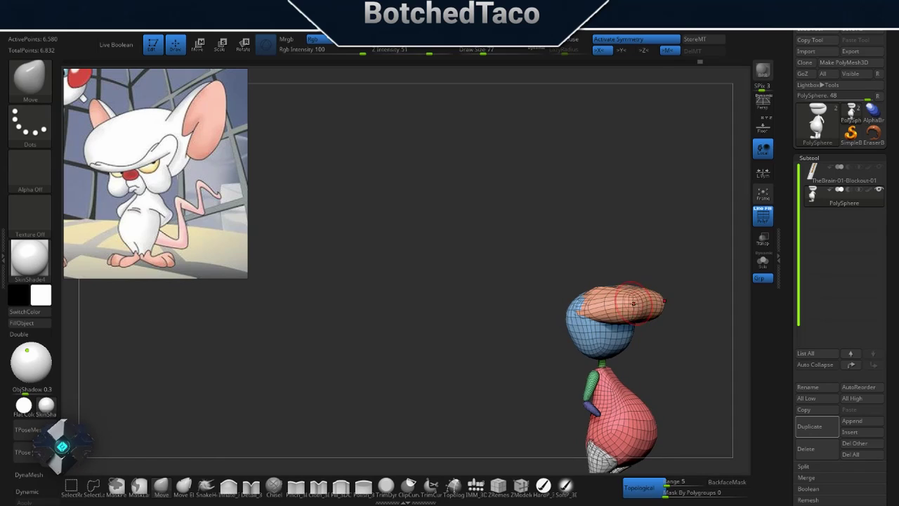
pyautogui.moveTo(633, 303)
pyautogui.mouseDown(button='right')
pyautogui.moveTo(618, 284)
pyautogui.moveTo(574, 284)
pyautogui.moveTo(566, 274)
pyautogui.moveTo(435, 313)
pyautogui.moveTo(570, 337)
pyautogui.mouseUp(button='right')
pyautogui.hotkey('shift', 'f')
# Step: Collapse the subtool list and hide everything except the head parts
pyautogui.click(809, 157)
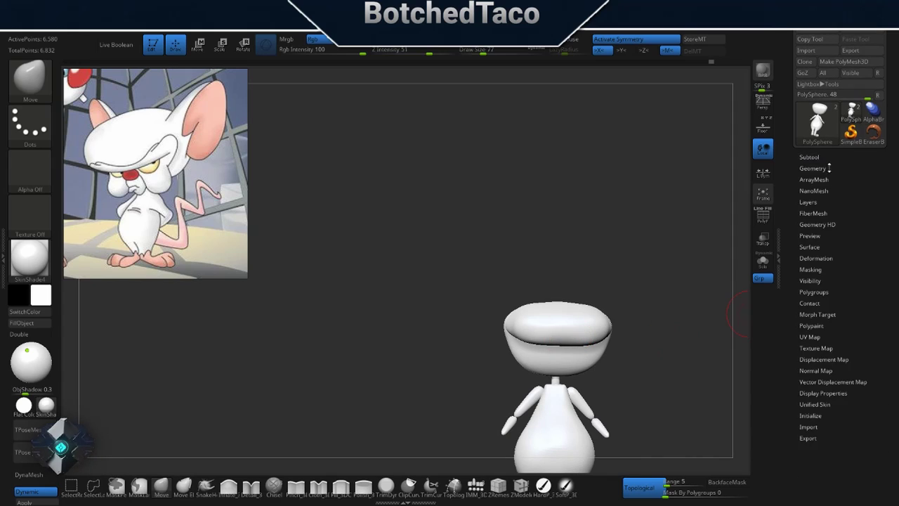
pyautogui.moveTo(545, 379)
pyautogui.mouseDown(button='right')
pyautogui.moveTo(649, 380)
pyautogui.moveTo(583, 279)
pyautogui.moveTo(460, 337)
pyautogui.moveTo(485, 298)
pyautogui.moveTo(502, 306)
pyautogui.moveTo(457, 281)
pyautogui.moveTo(491, 295)
pyautogui.moveTo(498, 249)
pyautogui.moveTo(522, 312)
pyautogui.mouseUp(button='right')
pyautogui.press('w')
pyautogui.press('q')
pyautogui.keyDown('ctrl'); pyautogui.keyDown('shift'); pyautogui.click(495, 339); pyautogui.keyUp('shift'); pyautogui.keyUp('ctrl')
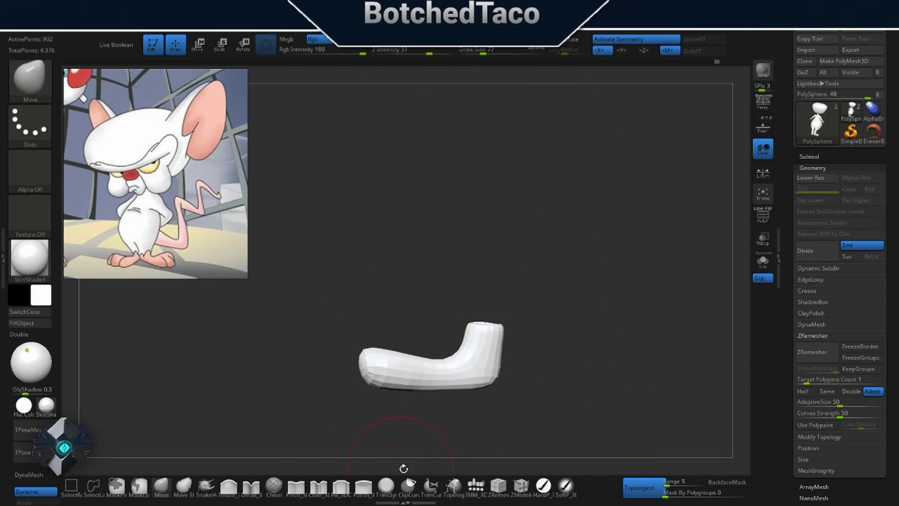
pyautogui.keyDown('ctrl'); pyautogui.keyDown('shift'); pyautogui.click(510, 320); pyautogui.keyUp('shift'); pyautogui.keyUp('ctrl')
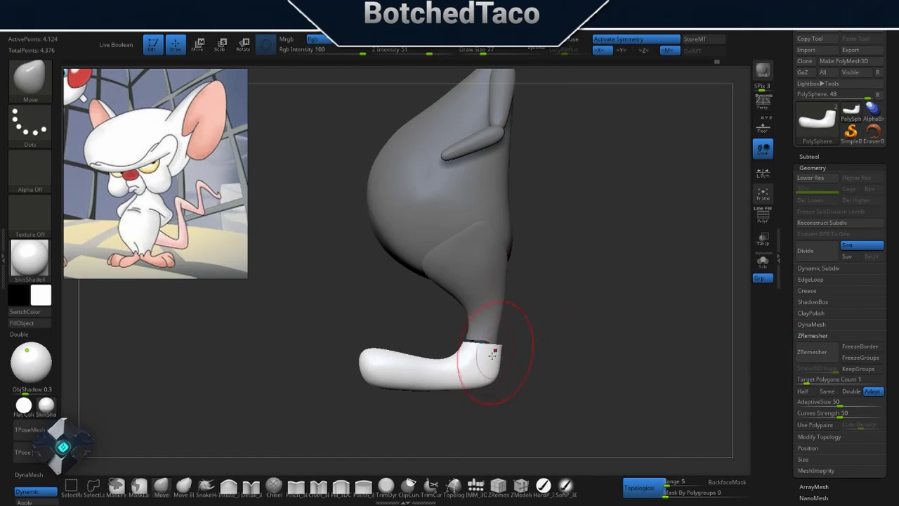
# Step: Clear the mask and remove the hidden head geometry with Del Hidden
pyautogui.press('w')
pyautogui.moveTo(491, 351)
pyautogui.mouseDown(button='right')
pyautogui.moveTo(548, 253)
pyautogui.moveTo(515, 241)
pyautogui.moveTo(534, 273)
pyautogui.mouseUp(button='right')
pyautogui.press('q')
pyautogui.keyDown('ctrl'); pyautogui.click(579, 257); pyautogui.keyUp('ctrl')
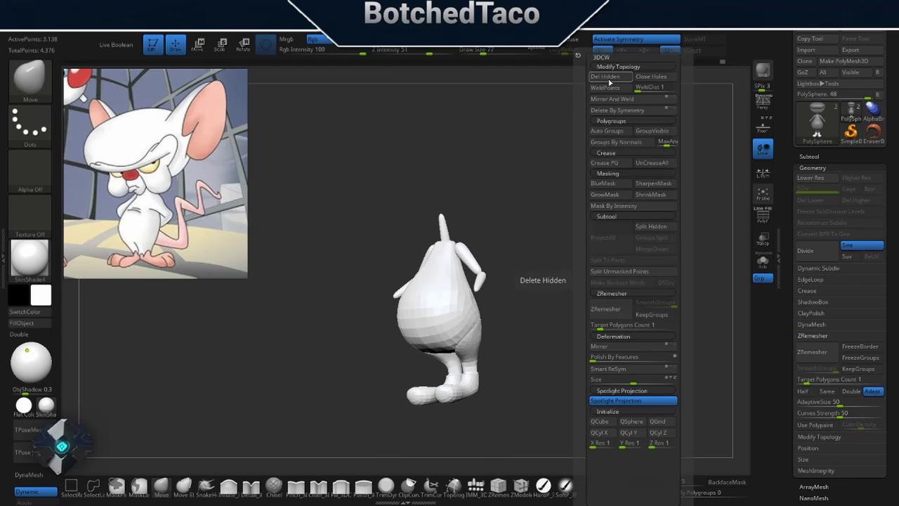
pyautogui.click(590, 281)
pyautogui.moveTo(590, 281)
pyautogui.mouseDown(button='right')
pyautogui.moveTo(597, 230)
pyautogui.moveTo(534, 295)
pyautogui.mouseUp(button='right')
pyautogui.click(475, 484)
# Step: Insert a sphere on the neck as the head, raise it and squash it wide
pyautogui.press('m')
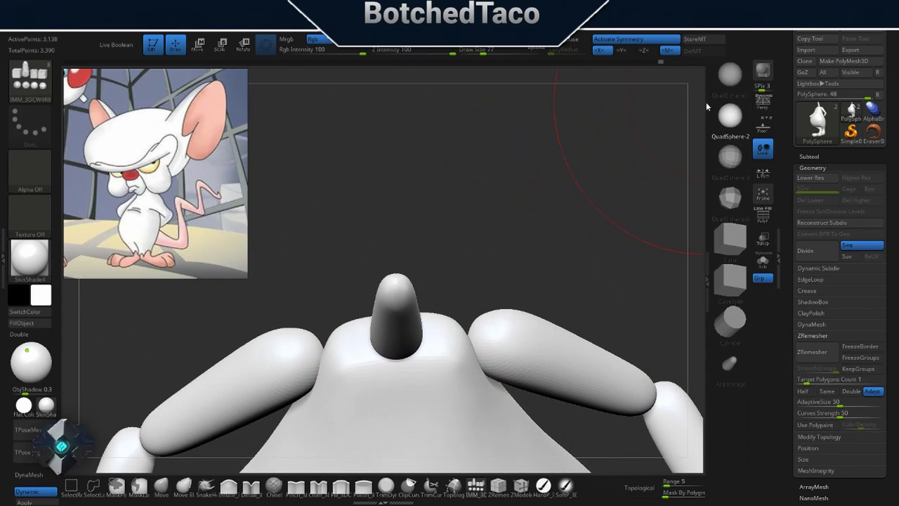
pyautogui.moveTo(395, 279); pyautogui.dragTo(421, 211)
pyautogui.moveTo(422, 211); pyautogui.dragTo(450, 295, button='right')
pyautogui.press('w')
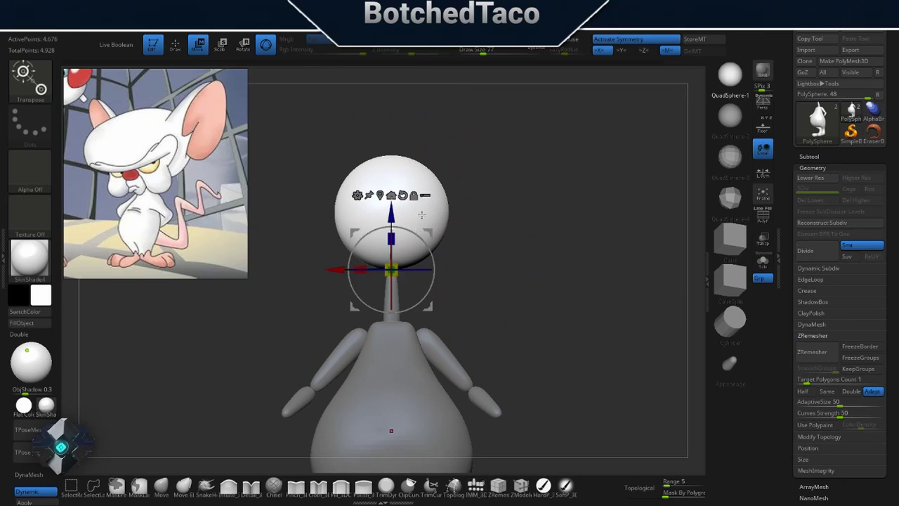
pyautogui.moveTo(391, 232); pyautogui.dragTo(464, 263)
pyautogui.press('q')
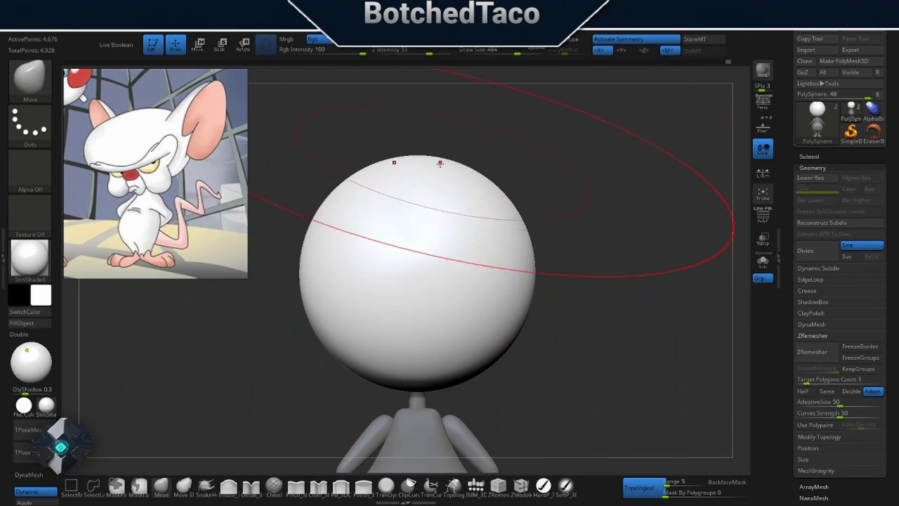
pyautogui.moveTo(512, 232); pyautogui.dragTo(531, 267)
# Step: Stretch the head outward with the Move brush and round it into a wide dome
pyautogui.moveTo(516, 325); pyautogui.dragTo(564, 234, button='right')
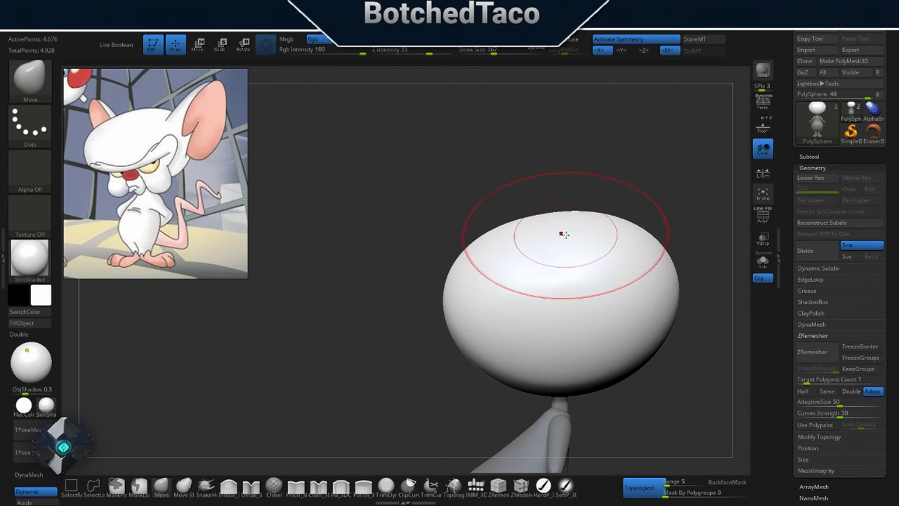
pyautogui.press('w')
pyautogui.moveTo(508, 395); pyautogui.dragTo(478, 394)
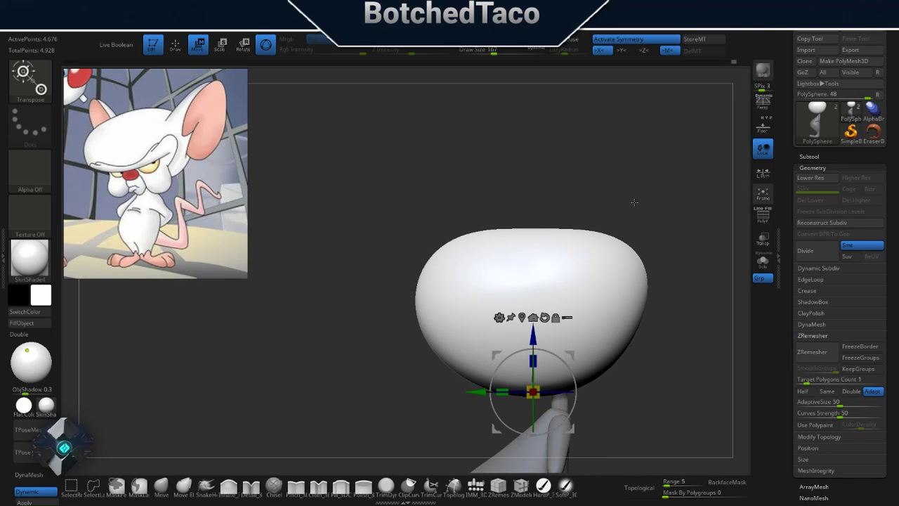
pyautogui.hotkey('ctrl', 'z')
pyautogui.press('q')
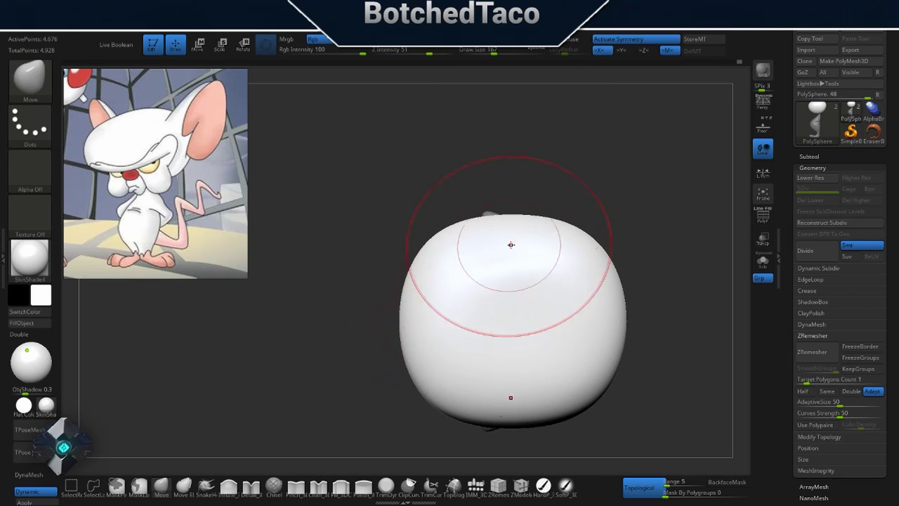
pyautogui.moveTo(511, 245)
pyautogui.mouseDown(button='right')
pyautogui.moveTo(576, 231)
pyautogui.moveTo(347, 241)
pyautogui.moveTo(535, 242)
pyautogui.mouseUp(button='right')
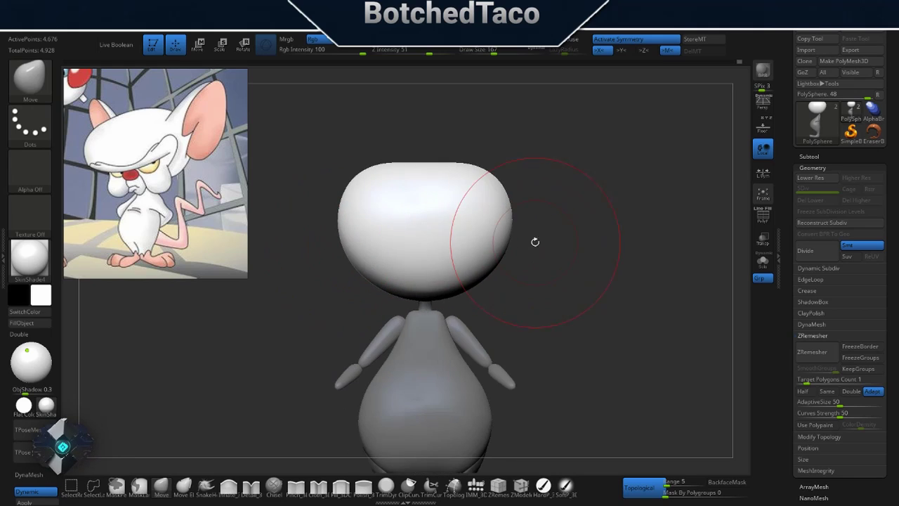
pyautogui.moveTo(422, 301)
pyautogui.mouseDown(button='right')
pyautogui.moveTo(534, 274)
pyautogui.moveTo(562, 281)
pyautogui.moveTo(590, 218)
pyautogui.moveTo(645, 172)
pyautogui.mouseUp(button='right')
pyautogui.press('w')
pyautogui.press('q')
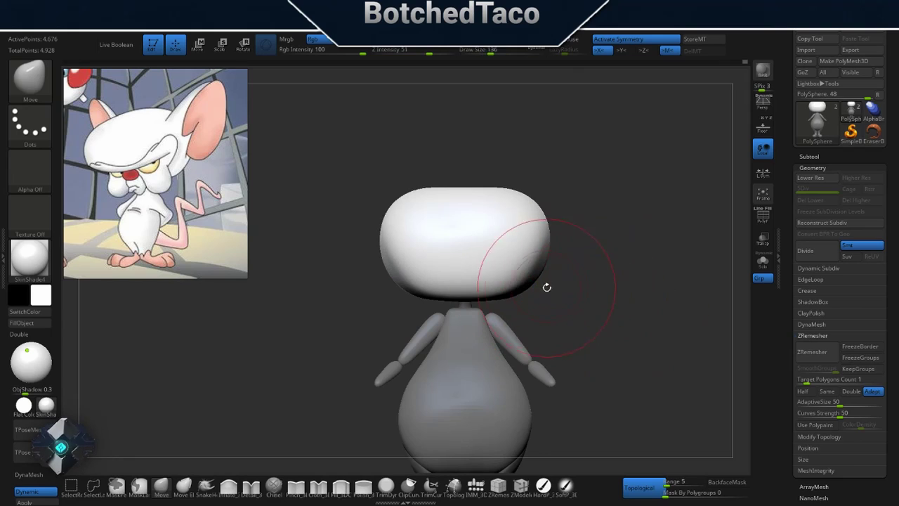
pyautogui.moveTo(547, 287)
pyautogui.mouseDown(button='right')
pyautogui.moveTo(600, 295)
pyautogui.moveTo(614, 233)
pyautogui.mouseUp(button='right')
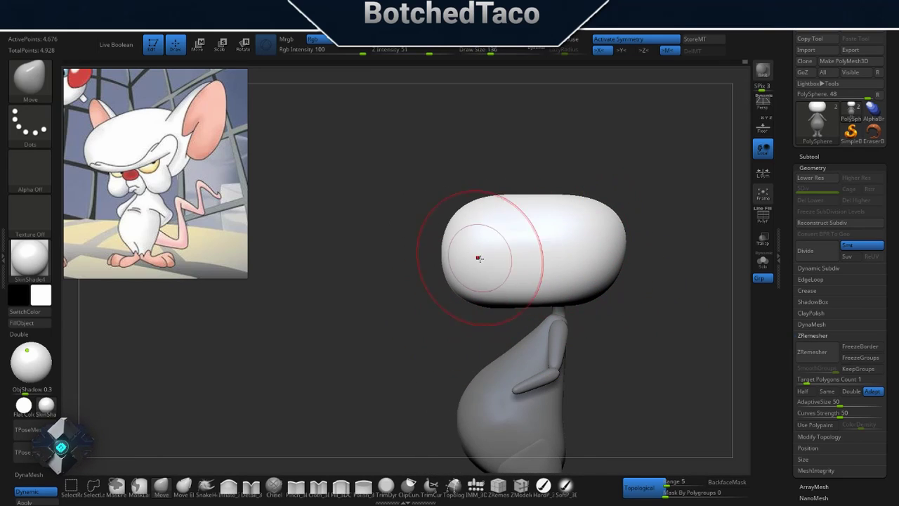
pyautogui.moveTo(658, 320); pyautogui.dragTo(541, 381, button='right')
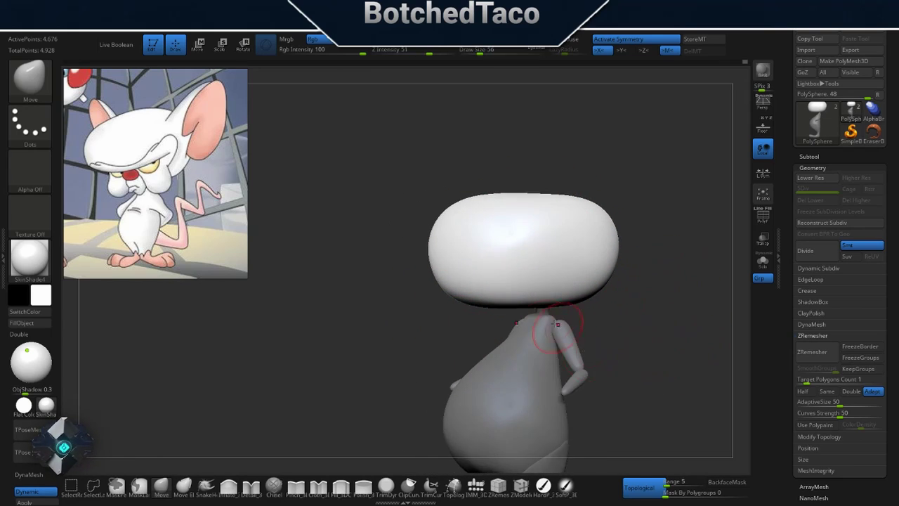
pyautogui.moveTo(475, 268)
pyautogui.mouseDown(button='right')
pyautogui.moveTo(431, 291)
pyautogui.moveTo(475, 295)
pyautogui.moveTo(459, 260)
pyautogui.moveTo(438, 281)
pyautogui.moveTo(520, 278)
pyautogui.moveTo(492, 290)
pyautogui.moveTo(492, 281)
pyautogui.moveTo(460, 288)
pyautogui.moveTo(451, 272)
pyautogui.moveTo(470, 267)
pyautogui.moveTo(453, 271)
pyautogui.moveTo(412, 244)
pyautogui.mouseUp(button='right')
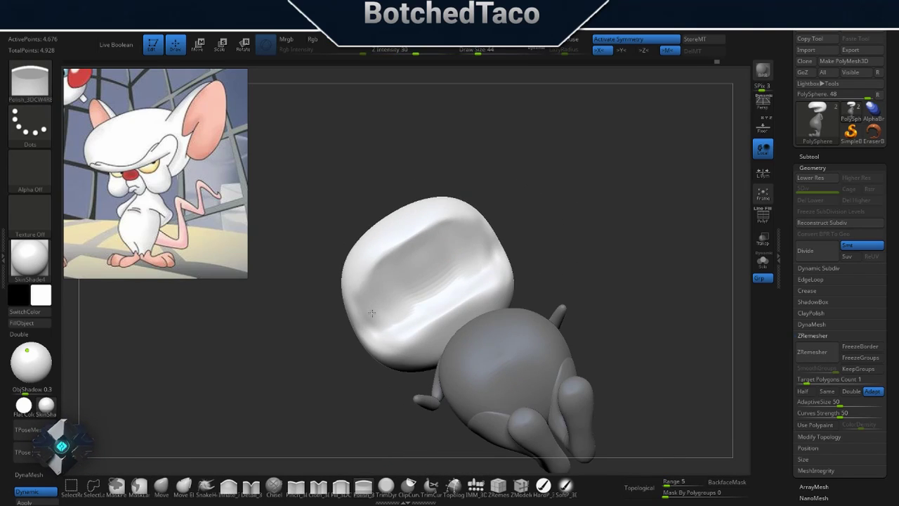
# Step: Mask the top of the head, push the snout forward with Transpose, then clear the mask
pyautogui.moveTo(371, 314); pyautogui.dragTo(359, 250, button='right')
pyautogui.moveTo(402, 291); pyautogui.dragTo(397, 307, button='right')
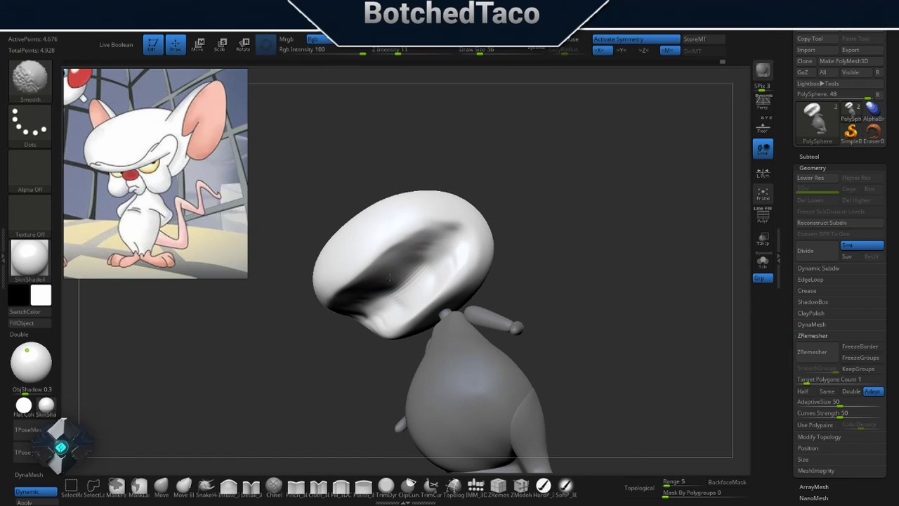
pyautogui.moveTo(432, 244)
pyautogui.mouseDown(button='right')
pyautogui.moveTo(414, 278)
pyautogui.moveTo(522, 277)
pyautogui.moveTo(576, 290)
pyautogui.moveTo(554, 303)
pyautogui.moveTo(576, 211)
pyautogui.moveTo(623, 226)
pyautogui.moveTo(650, 204)
pyautogui.moveTo(626, 206)
pyautogui.moveTo(565, 243)
pyautogui.mouseUp(button='right')
pyautogui.press('s')
pyautogui.rightClick(576, 207)
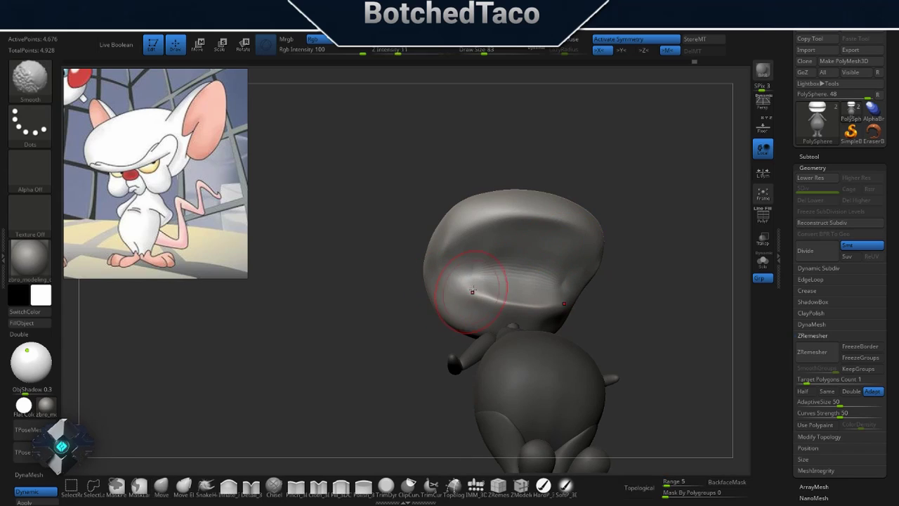
pyautogui.moveTo(472, 290)
pyautogui.mouseDown(button='right')
pyautogui.moveTo(531, 281)
pyautogui.moveTo(594, 245)
pyautogui.moveTo(564, 283)
pyautogui.mouseUp(button='right')
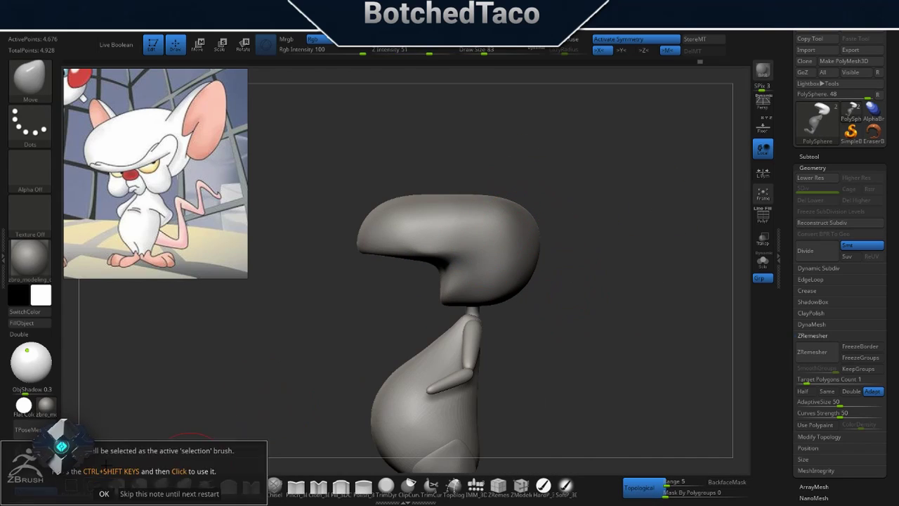
pyautogui.keyDown('ctrl'); pyautogui.keyDown('shift'); pyautogui.moveTo(444, 181); pyautogui.dragTo(355, 296); pyautogui.keyUp('shift'); pyautogui.keyUp('ctrl')
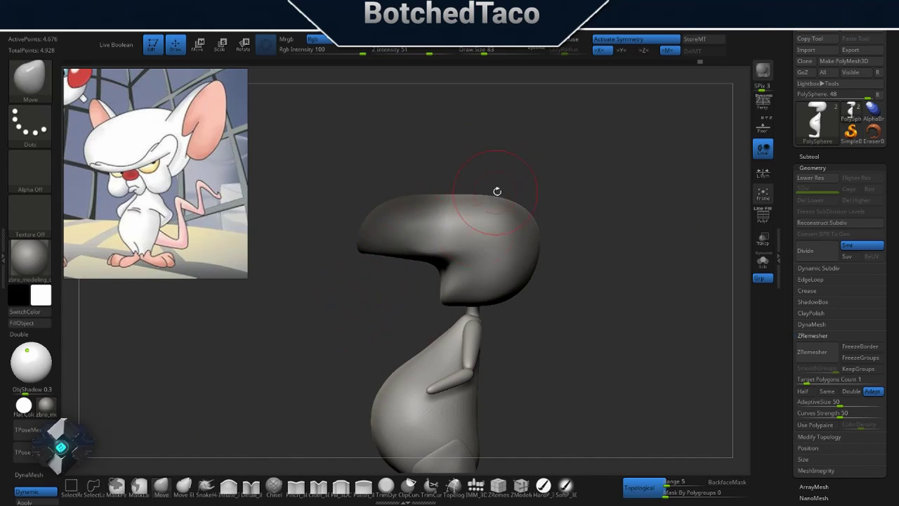
pyautogui.press('w')
pyautogui.moveTo(392, 329); pyautogui.dragTo(434, 335)
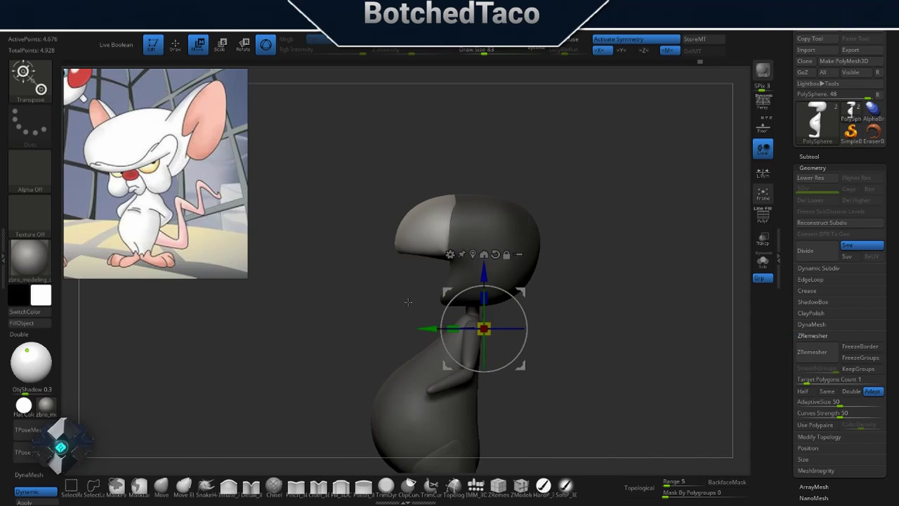
pyautogui.keyDown('ctrl'); pyautogui.moveTo(674, 251); pyautogui.dragTo(660, 262); pyautogui.keyUp('ctrl')
pyautogui.press('w')
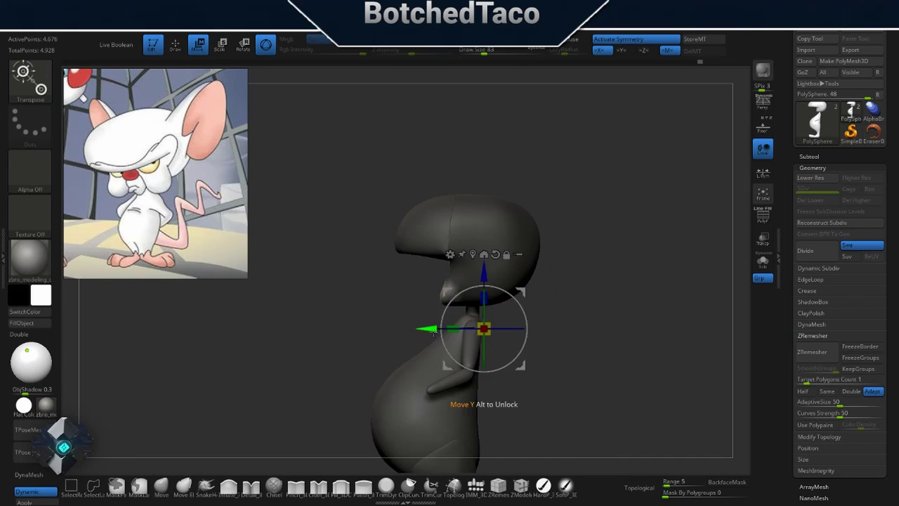
pyautogui.press('q')
# Step: Switch to the Move Topological brush and adjust its size for the body
pyautogui.moveTo(481, 276)
pyautogui.keyDown('ctrl'); pyautogui.mouseDown(button='right')
pyautogui.moveTo(557, 200)
pyautogui.moveTo(481, 211)
pyautogui.mouseUp(button='right'); pyautogui.keyUp('ctrl')
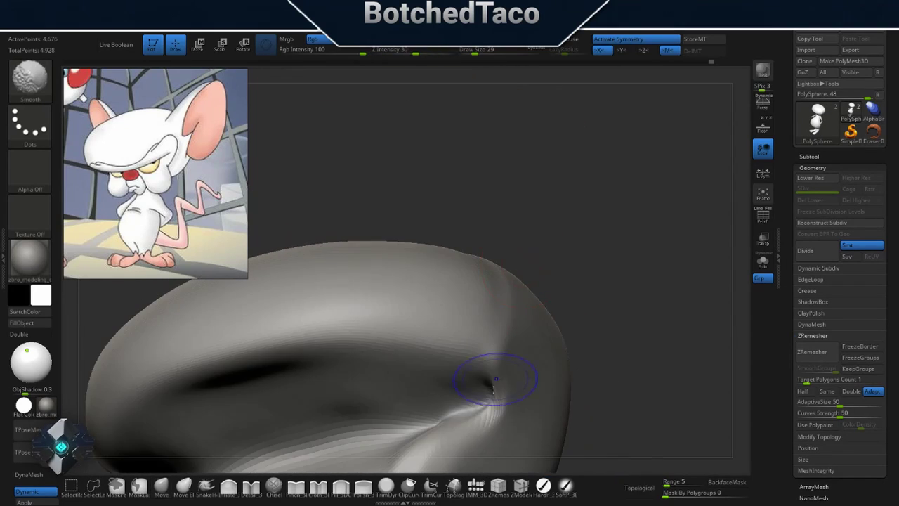
pyautogui.moveTo(492, 377)
pyautogui.mouseDown()
pyautogui.moveTo(485, 281)
pyautogui.moveTo(438, 327)
pyautogui.moveTo(448, 274)
pyautogui.mouseUp()
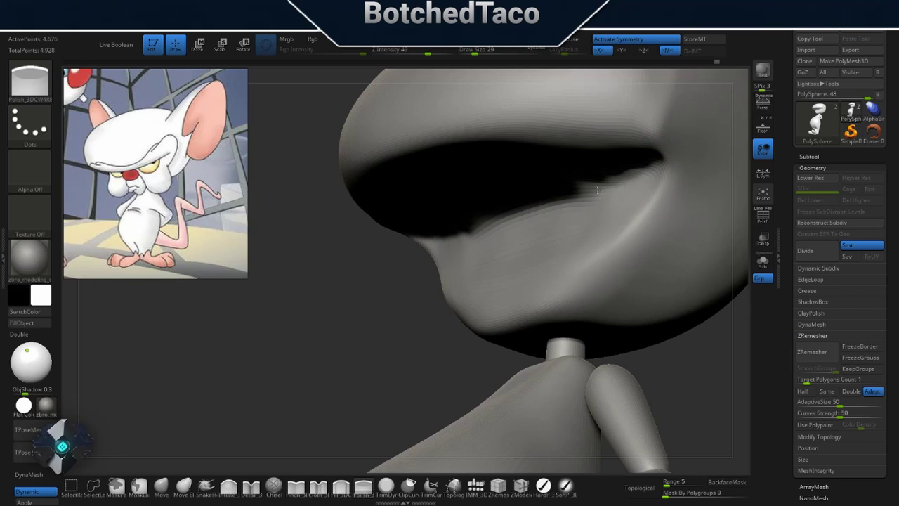
pyautogui.moveTo(598, 189)
pyautogui.mouseDown()
pyautogui.moveTo(499, 271)
pyautogui.moveTo(392, 323)
pyautogui.mouseUp()
pyautogui.moveTo(519, 243)
pyautogui.mouseDown()
pyautogui.moveTo(597, 298)
pyautogui.moveTo(618, 281)
pyautogui.moveTo(582, 260)
pyautogui.moveTo(581, 383)
pyautogui.moveTo(642, 372)
pyautogui.moveTo(654, 352)
pyautogui.moveTo(557, 272)
pyautogui.mouseUp()
pyautogui.press('s')
pyautogui.press('b')
pyautogui.press('m')
pyautogui.press('t')
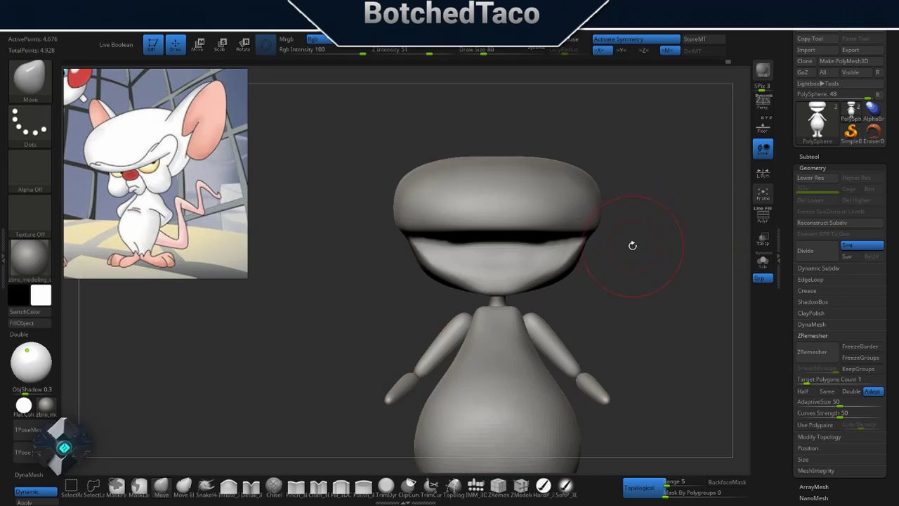
# Step: Mask the head, arms and legs to work on the body, then clear the mask
pyautogui.moveTo(633, 245); pyautogui.dragTo(421, 358)
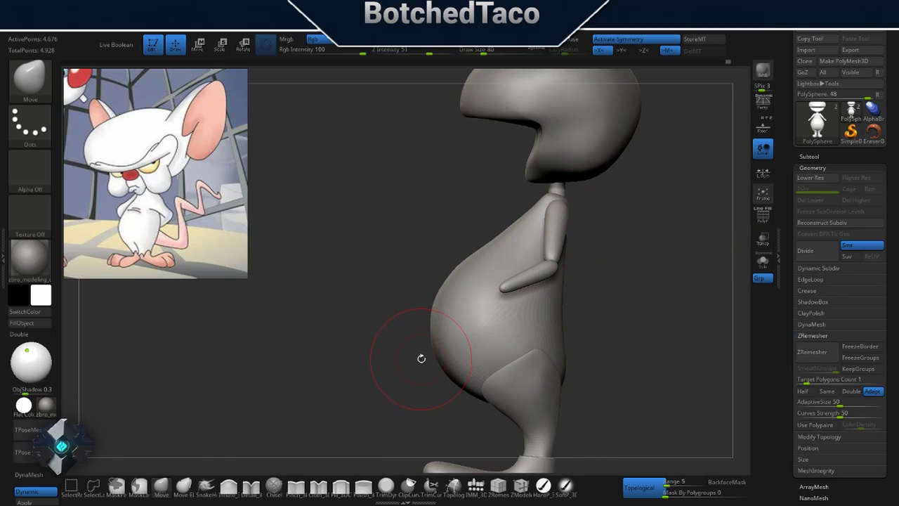
pyautogui.keyDown('ctrl'); pyautogui.click(475, 329); pyautogui.keyUp('ctrl')
pyautogui.keyDown('ctrl'); pyautogui.click(473, 327); pyautogui.keyUp('ctrl')
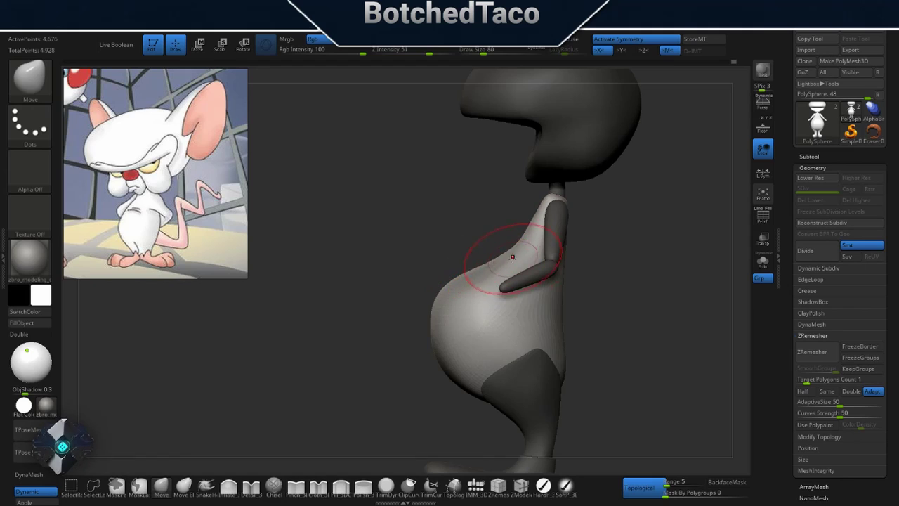
pyautogui.moveTo(512, 258); pyautogui.dragTo(506, 257)
pyautogui.moveTo(540, 346)
pyautogui.mouseDown()
pyautogui.moveTo(528, 355)
pyautogui.moveTo(542, 365)
pyautogui.moveTo(517, 292)
pyautogui.moveTo(561, 307)
pyautogui.moveTo(623, 415)
pyautogui.mouseUp()
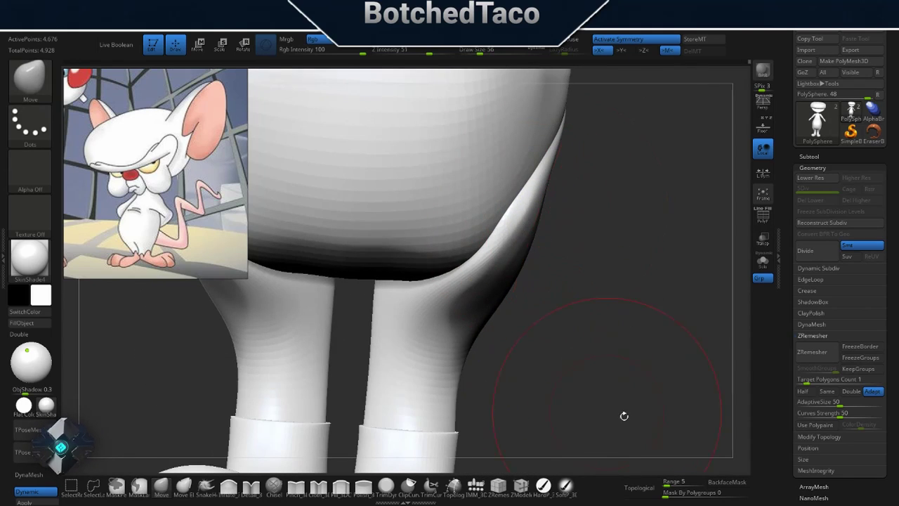
pyautogui.moveTo(523, 226)
pyautogui.keyDown('alt'); pyautogui.mouseDown()
pyautogui.moveTo(598, 223)
pyautogui.moveTo(383, 320)
pyautogui.moveTo(421, 371)
pyautogui.moveTo(484, 327)
pyautogui.mouseUp(); pyautogui.keyUp('alt')
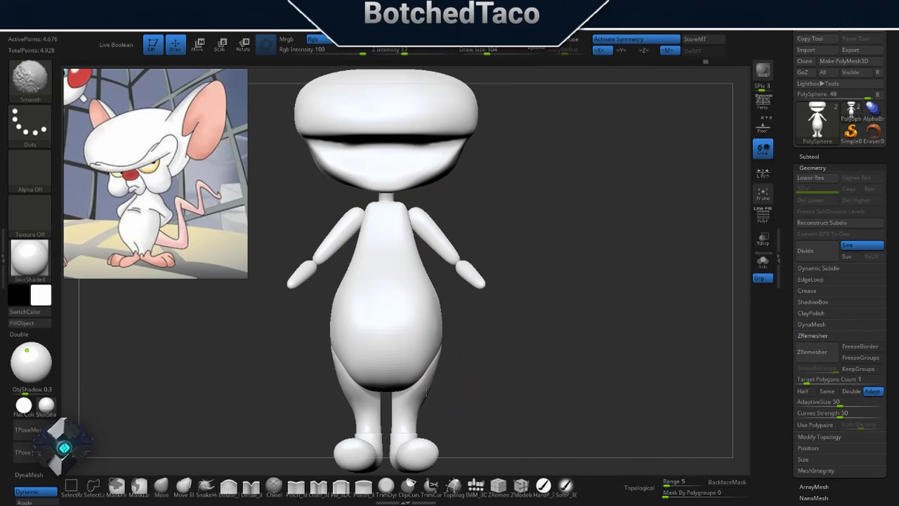
pyautogui.moveTo(426, 394)
pyautogui.mouseDown()
pyautogui.moveTo(421, 411)
pyautogui.moveTo(428, 371)
pyautogui.moveTo(475, 316)
pyautogui.moveTo(516, 316)
pyautogui.mouseUp()
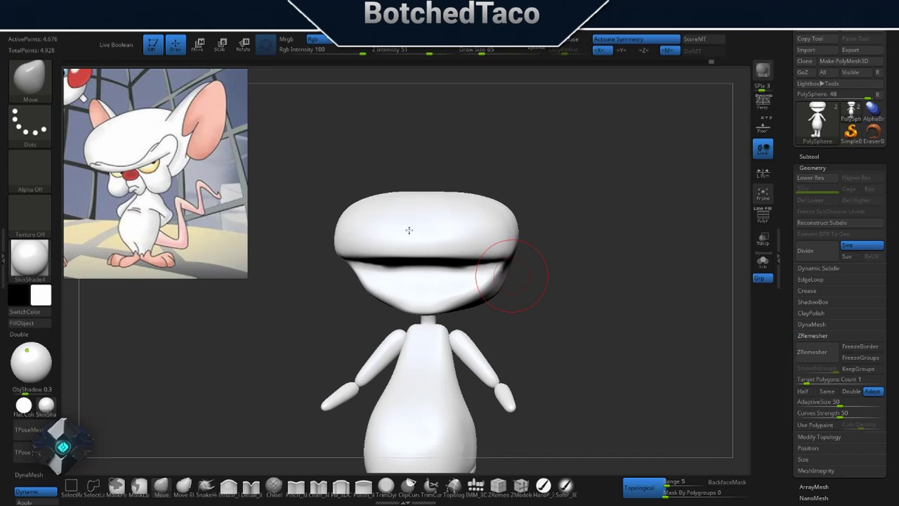
# Step: Insert a new IMM sphere onto the front of the head
pyautogui.press('b')
pyautogui.press('i')
pyautogui.press('m')
pyautogui.moveTo(391, 337); pyautogui.dragTo(372, 297)
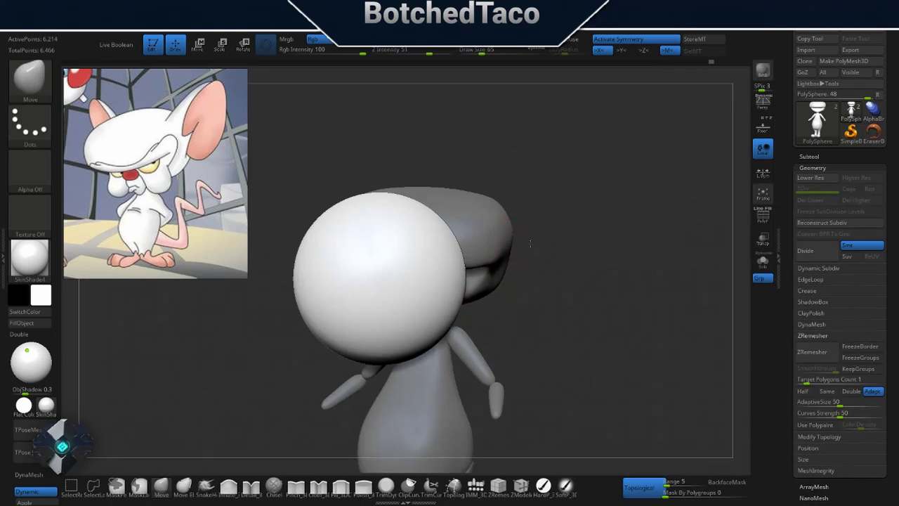
# Step: Shrink the new front sphere slightly with Transpose and check it from several angles
pyautogui.press('w')
pyautogui.moveTo(595, 340); pyautogui.dragTo(576, 338)
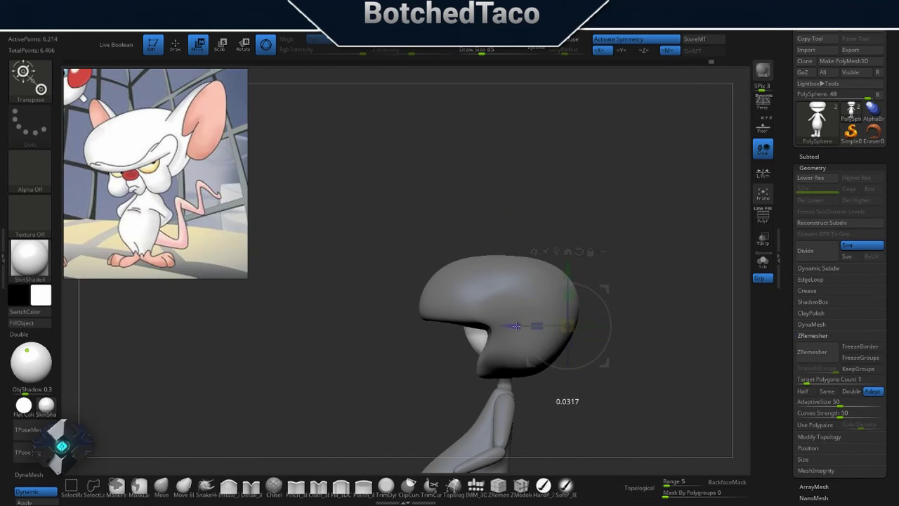
pyautogui.moveTo(516, 325); pyautogui.dragTo(574, 359)
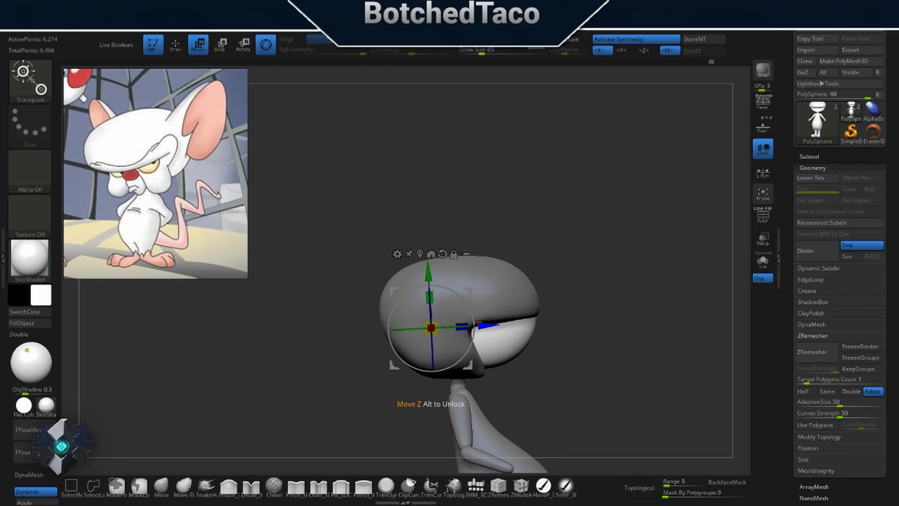
pyautogui.moveTo(490, 333)
pyautogui.mouseDown()
pyautogui.moveTo(587, 325)
pyautogui.moveTo(614, 351)
pyautogui.mouseUp()
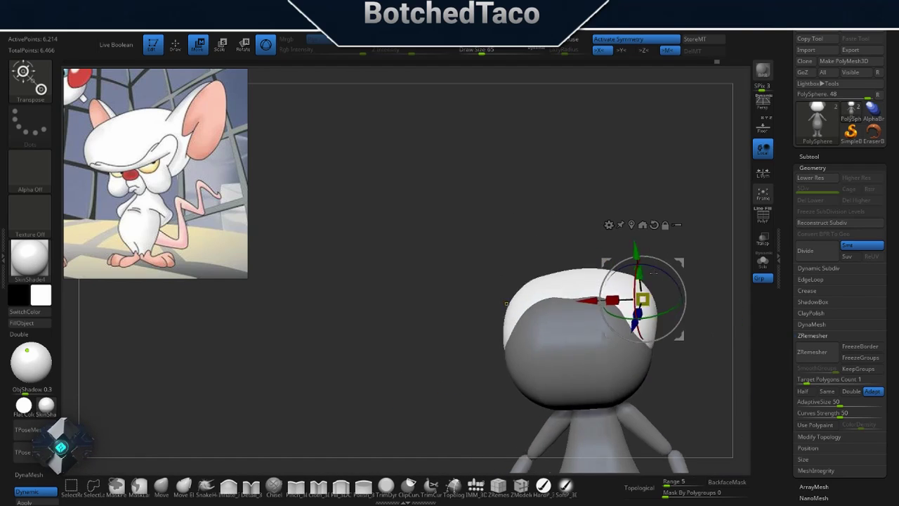
pyautogui.press('q')
pyautogui.moveTo(642, 305)
pyautogui.mouseDown()
pyautogui.moveTo(602, 321)
pyautogui.moveTo(653, 363)
pyautogui.moveTo(613, 377)
pyautogui.mouseUp()
pyautogui.moveTo(588, 290); pyautogui.dragTo(607, 316)
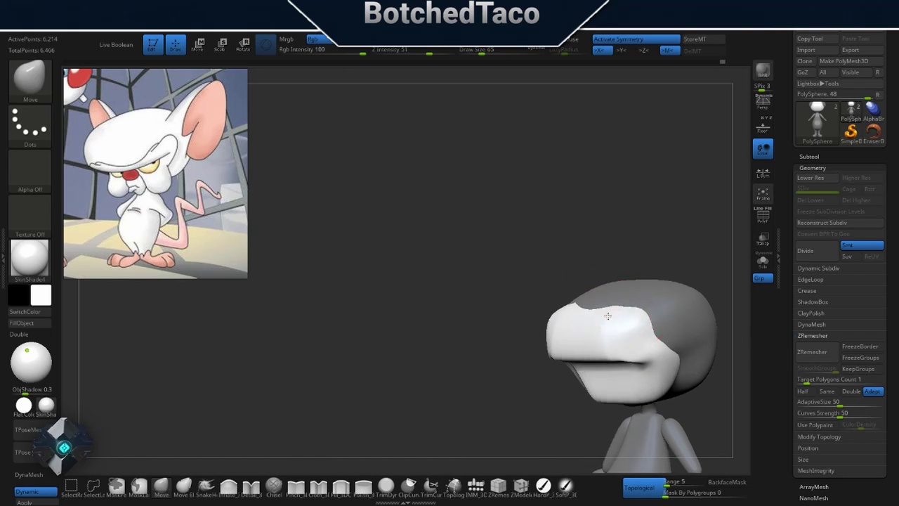
pyautogui.moveTo(652, 335); pyautogui.dragTo(655, 343)
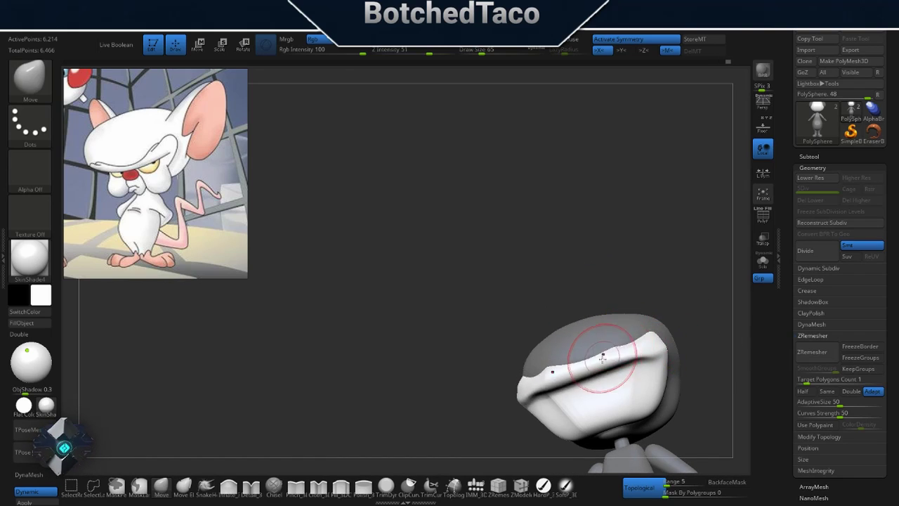
pyautogui.moveTo(602, 358); pyautogui.dragTo(562, 362)
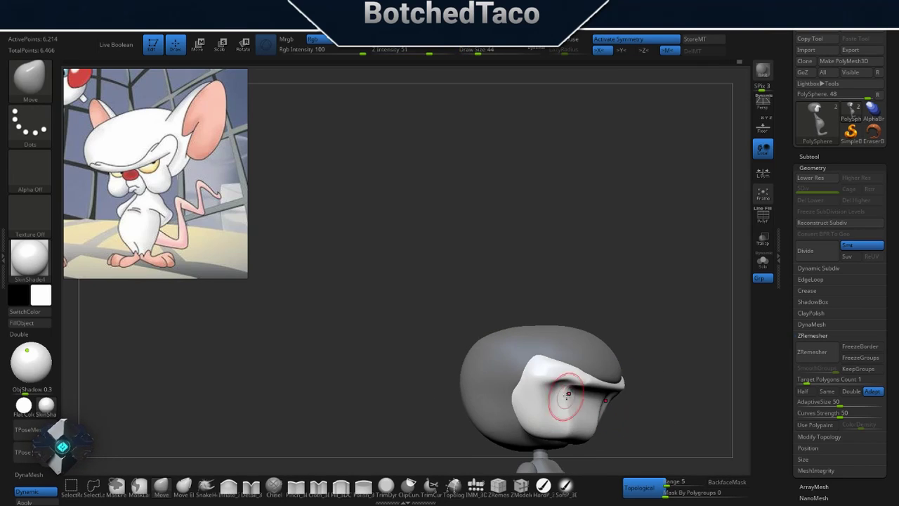
pyautogui.moveTo(568, 395)
pyautogui.mouseDown()
pyautogui.moveTo(581, 411)
pyautogui.moveTo(637, 397)
pyautogui.moveTo(541, 321)
pyautogui.moveTo(537, 329)
pyautogui.mouseUp()
# Step: Isolate one head piece, then unhide the whole character and zoom onto the head
pyautogui.keyDown('ctrl'); pyautogui.keyDown('shift'); pyautogui.click(608, 299); pyautogui.keyUp('shift'); pyautogui.keyUp('ctrl')
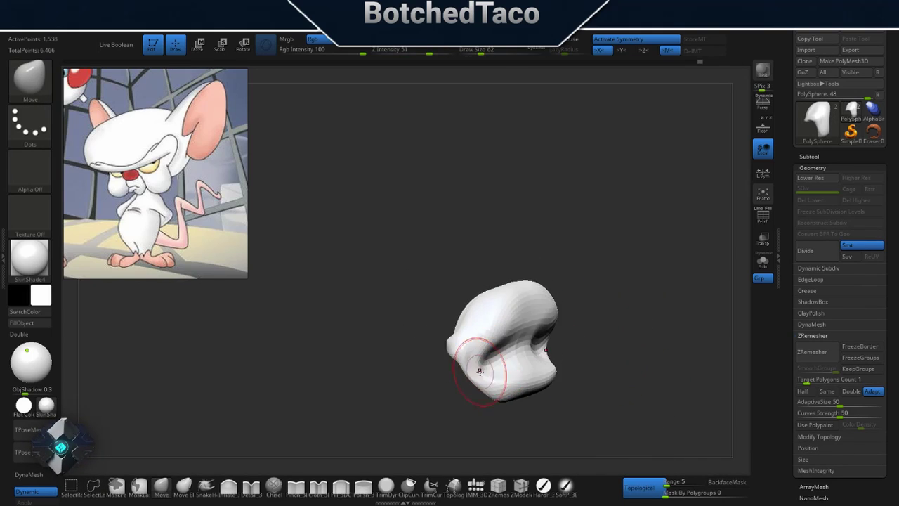
pyautogui.moveTo(479, 370); pyautogui.dragTo(482, 368)
pyautogui.keyDown('ctrl'); pyautogui.keyDown('shift'); pyautogui.click(566, 335); pyautogui.keyUp('shift'); pyautogui.keyUp('ctrl')
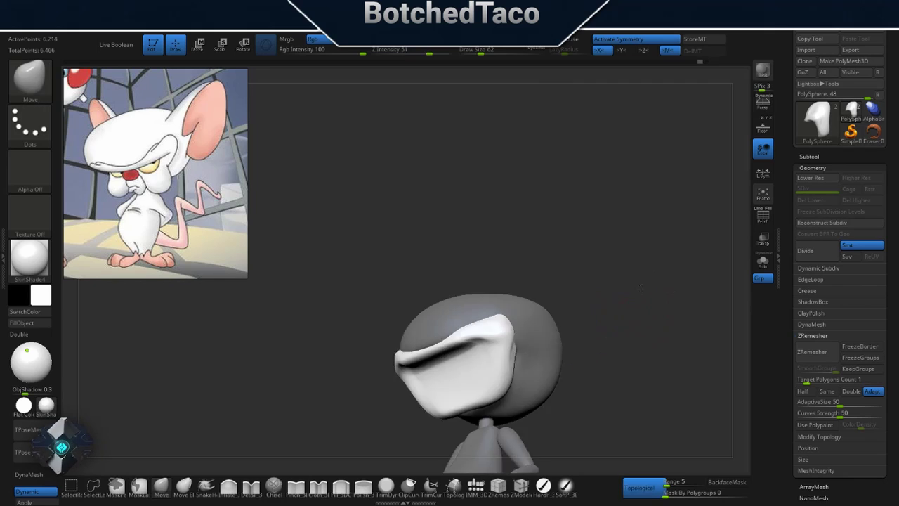
pyautogui.moveTo(640, 288)
pyautogui.mouseDown()
pyautogui.moveTo(468, 297)
pyautogui.moveTo(423, 251)
pyautogui.moveTo(393, 295)
pyautogui.mouseUp()
# Step: Shape the brow and snout, alternating between the Inflate and Move brushes
pyautogui.press('b')
pyautogui.press('i')
pyautogui.press('n')
pyautogui.moveTo(300, 412)
pyautogui.mouseDown()
pyautogui.moveTo(481, 369)
pyautogui.moveTo(618, 285)
pyautogui.mouseUp()
pyautogui.press('b')
pyautogui.press('m')
pyautogui.press('v')
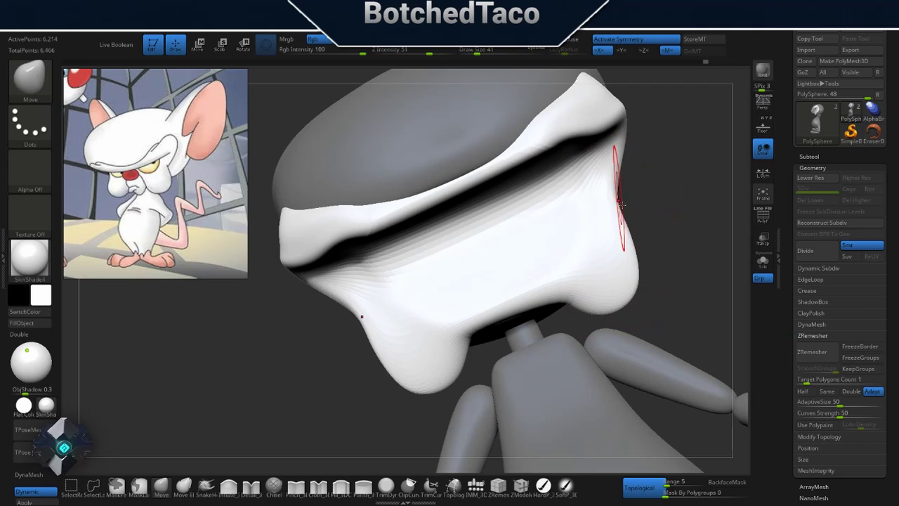
pyautogui.keyDown('shift'); pyautogui.moveTo(576, 316); pyautogui.dragTo(575, 290); pyautogui.keyUp('shift')
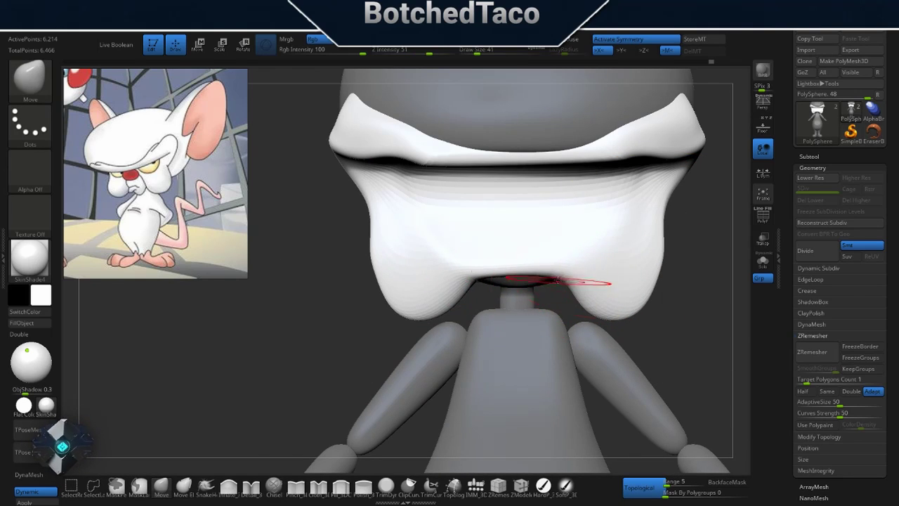
pyautogui.moveTo(611, 283); pyautogui.dragTo(490, 163)
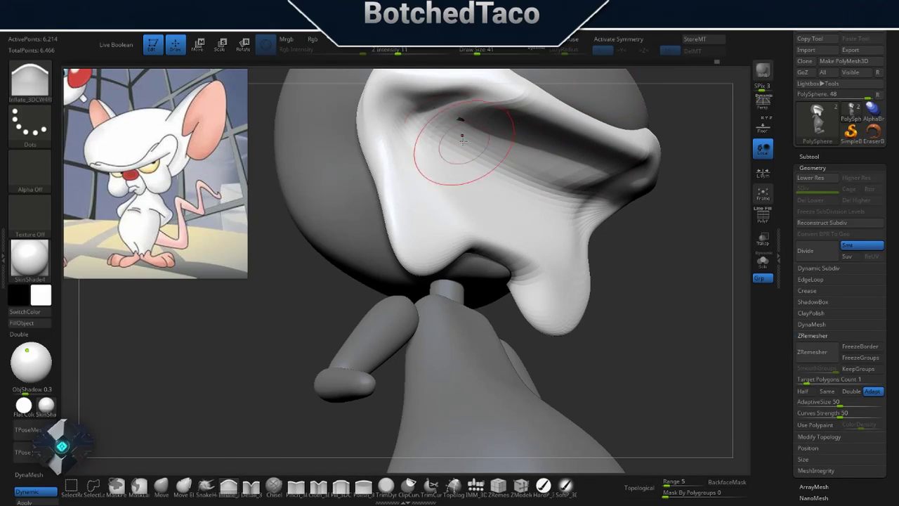
pyautogui.press('b')
pyautogui.press('m')
pyautogui.press('v')
pyautogui.moveTo(580, 163)
pyautogui.mouseDown()
pyautogui.moveTo(659, 215)
pyautogui.moveTo(372, 250)
pyautogui.moveTo(379, 239)
pyautogui.mouseUp()
# Step: Turn on X symmetry and smooth the side of the cheek
pyautogui.press('x')
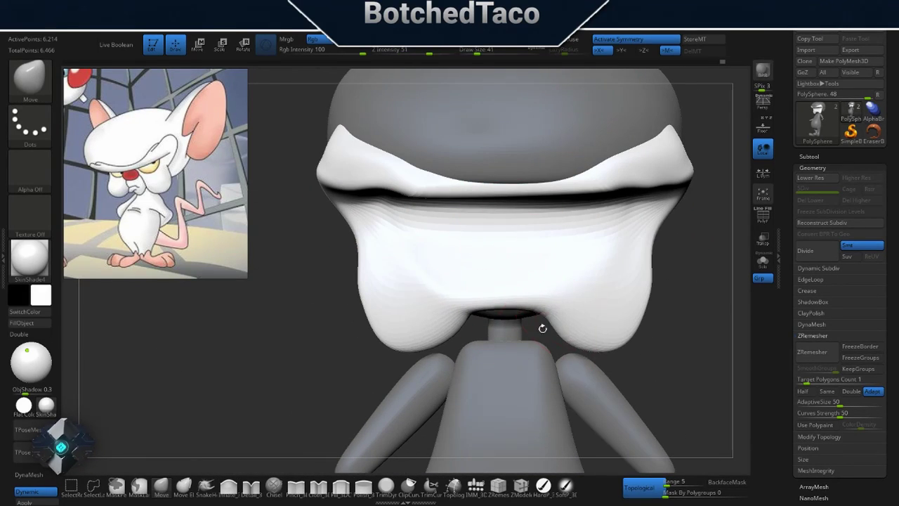
pyautogui.moveTo(669, 270)
pyautogui.mouseDown()
pyautogui.moveTo(576, 197)
pyautogui.moveTo(542, 221)
pyautogui.mouseUp()
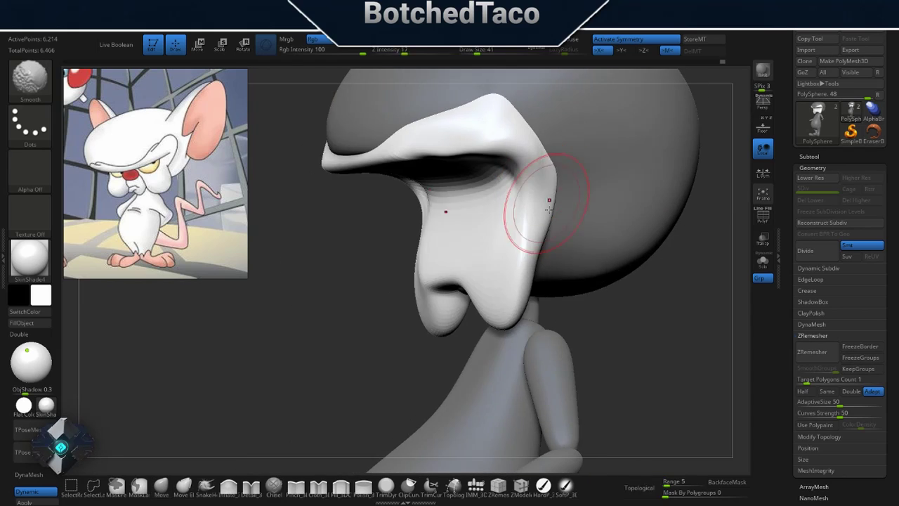
pyautogui.press('space')
pyautogui.moveTo(582, 176)
pyautogui.keyDown('alt'); pyautogui.mouseDown()
pyautogui.moveTo(627, 263)
pyautogui.moveTo(632, 251)
pyautogui.moveTo(638, 290)
pyautogui.moveTo(693, 241)
pyautogui.moveTo(636, 233)
pyautogui.mouseUp(); pyautogui.keyUp('alt')
pyautogui.press('f')
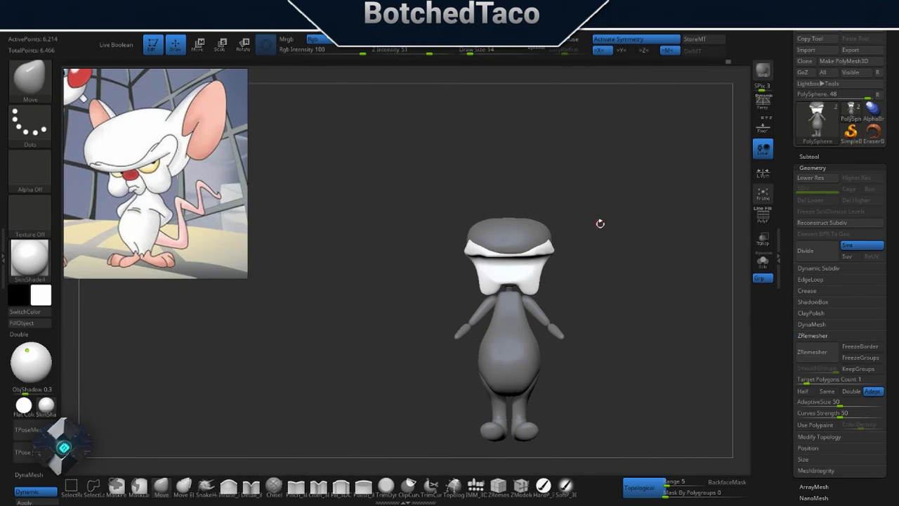
pyautogui.moveTo(591, 293)
pyautogui.keyDown('alt'); pyautogui.mouseDown()
pyautogui.moveTo(534, 267)
pyautogui.moveTo(451, 290)
pyautogui.mouseUp(); pyautogui.keyUp('alt')
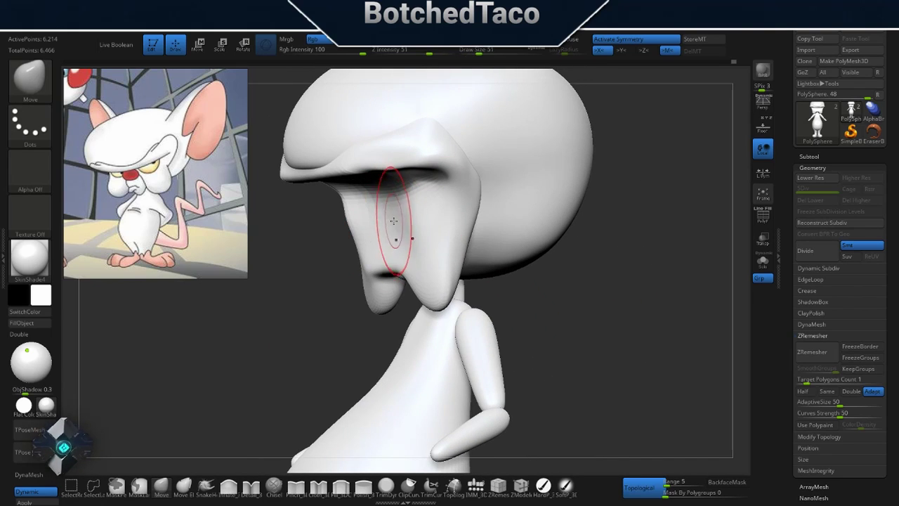
pyautogui.moveTo(394, 221)
pyautogui.mouseDown()
pyautogui.moveTo(412, 181)
pyautogui.moveTo(442, 232)
pyautogui.moveTo(512, 307)
pyautogui.moveTo(502, 293)
pyautogui.mouseUp()
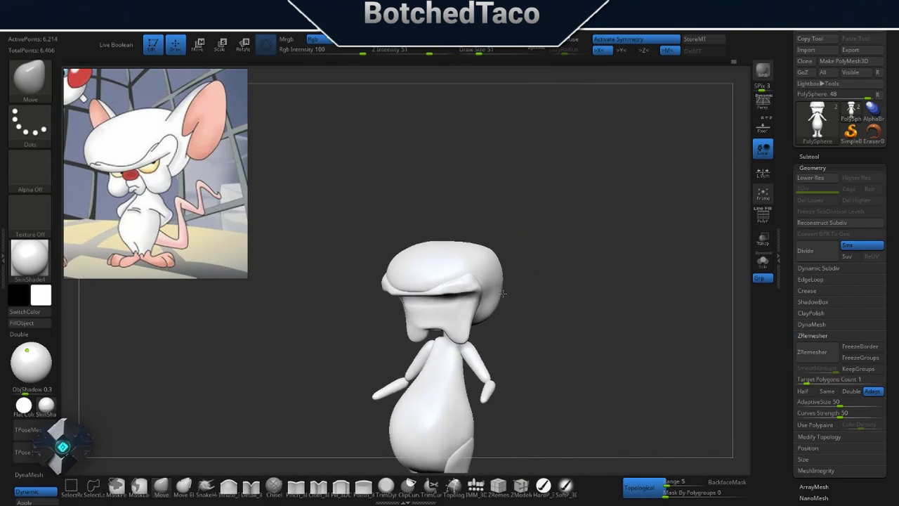
pyautogui.moveTo(379, 406)
pyautogui.keyDown('alt'); pyautogui.mouseDown()
pyautogui.moveTo(446, 361)
pyautogui.moveTo(442, 391)
pyautogui.moveTo(414, 414)
pyautogui.moveTo(451, 390)
pyautogui.moveTo(457, 345)
pyautogui.moveTo(428, 302)
pyautogui.moveTo(431, 315)
pyautogui.moveTo(502, 276)
pyautogui.moveTo(487, 321)
pyautogui.moveTo(344, 414)
pyautogui.mouseUp(); pyautogui.keyUp('alt')
# Step: Try the Inflate brush on the legs, then undo repeatedly back to 4,948 active points
pyautogui.click(228, 485)
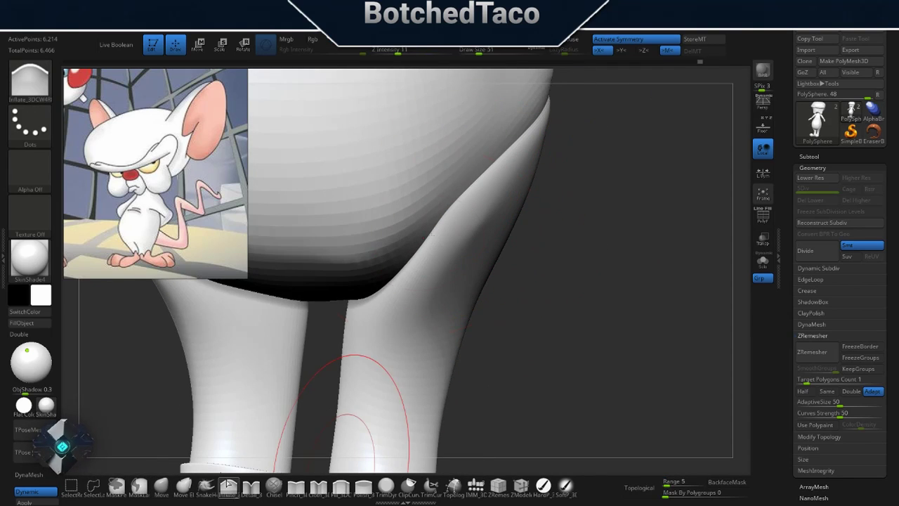
pyautogui.moveTo(457, 318); pyautogui.dragTo(508, 187)
pyautogui.click(24, 311)
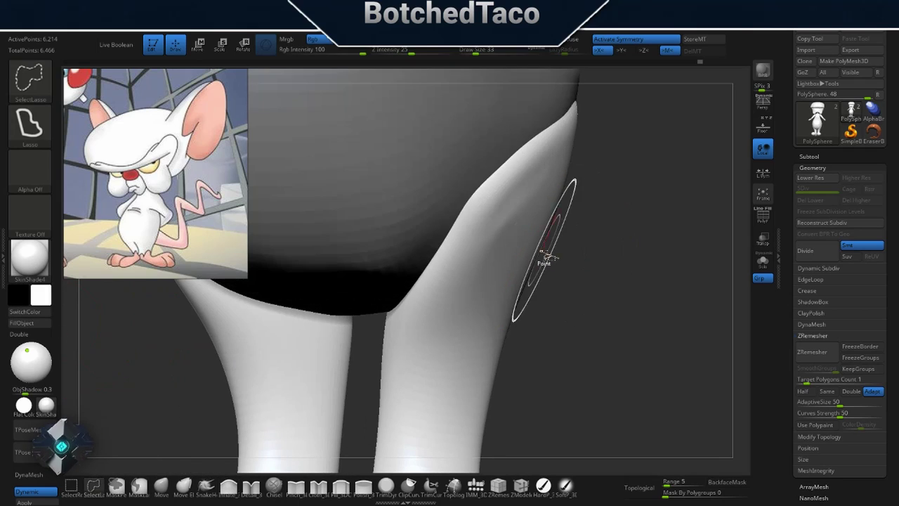
pyautogui.hotkey('ctrl', 'z')
pyautogui.hotkey('ctrl', 'z')
pyautogui.hotkey('ctrl', 'z')
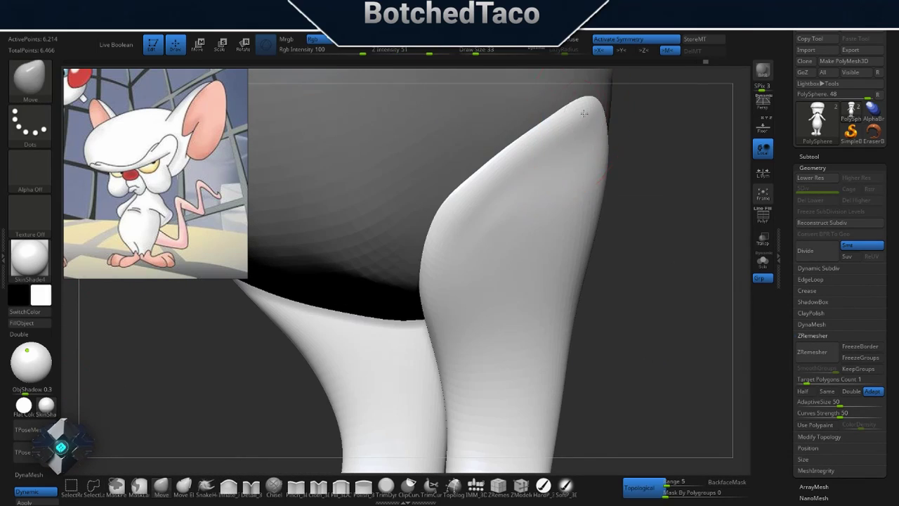
pyautogui.hotkey('ctrl', 'z')
pyautogui.hotkey('ctrl', 'z')
pyautogui.hotkey('ctrl', 'z')
pyautogui.hotkey('ctrl', 'z')
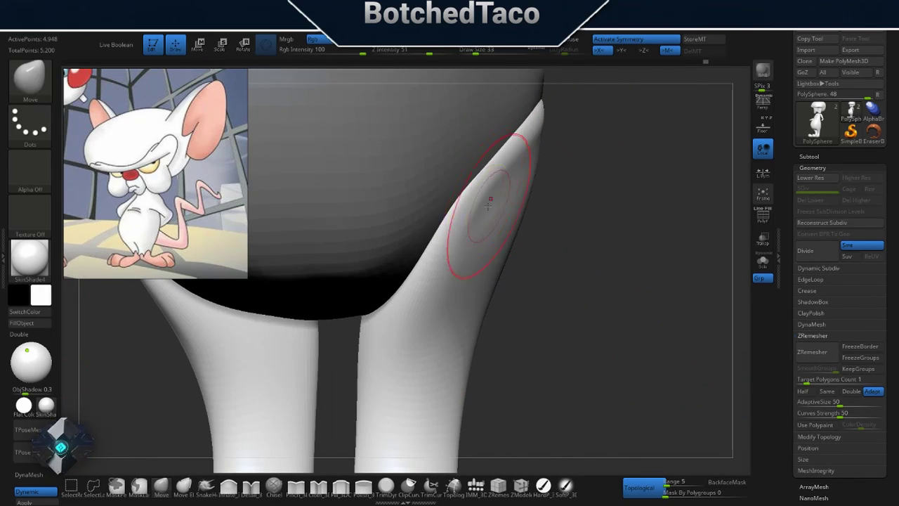
pyautogui.hotkey('ctrl', 'z')
pyautogui.hotkey('ctrl', 'z')
pyautogui.hotkey('ctrl', 'z')
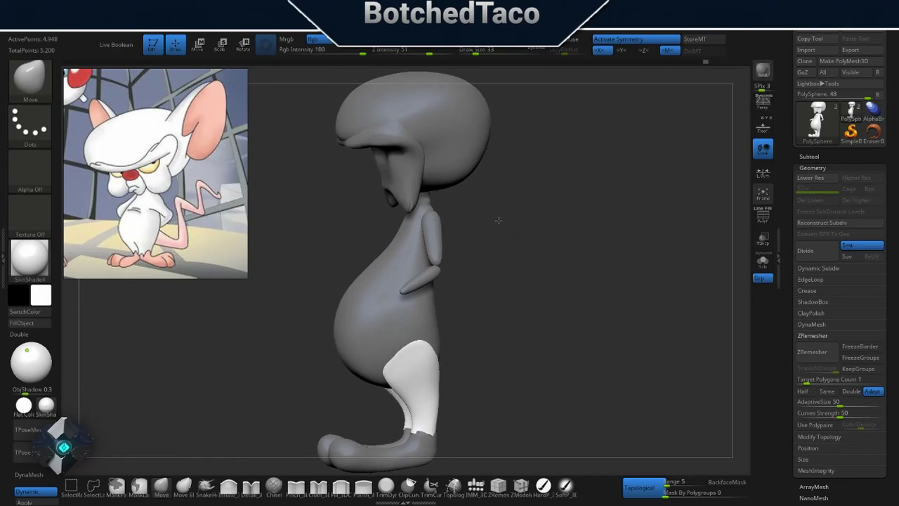
pyautogui.hotkey('ctrl', 'z')
pyautogui.hotkey('ctrl', 'z')
pyautogui.hotkey('ctrl', 'z')
pyautogui.hotkey('ctrl', 'z')
pyautogui.hotkey('ctrl', 'z')
pyautogui.press('s')
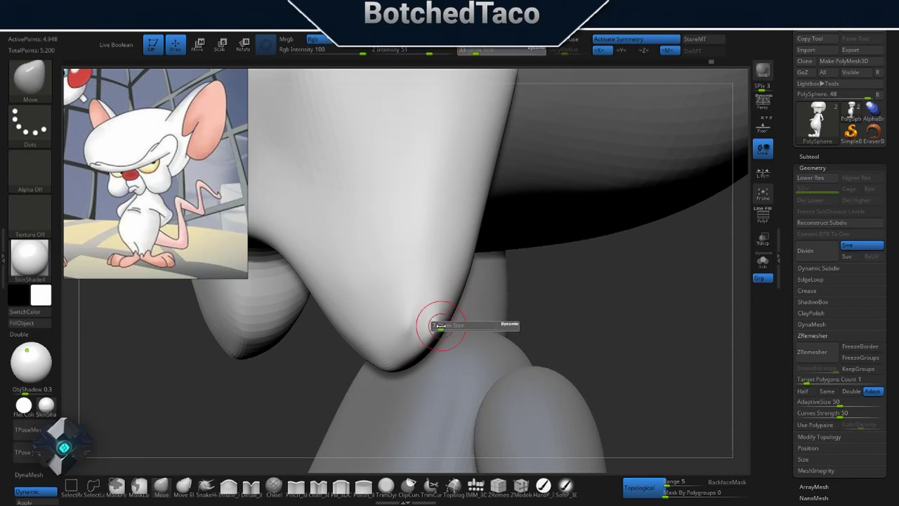
pyautogui.hotkey('ctrl', 'z')
pyautogui.hotkey('ctrl', 'z')
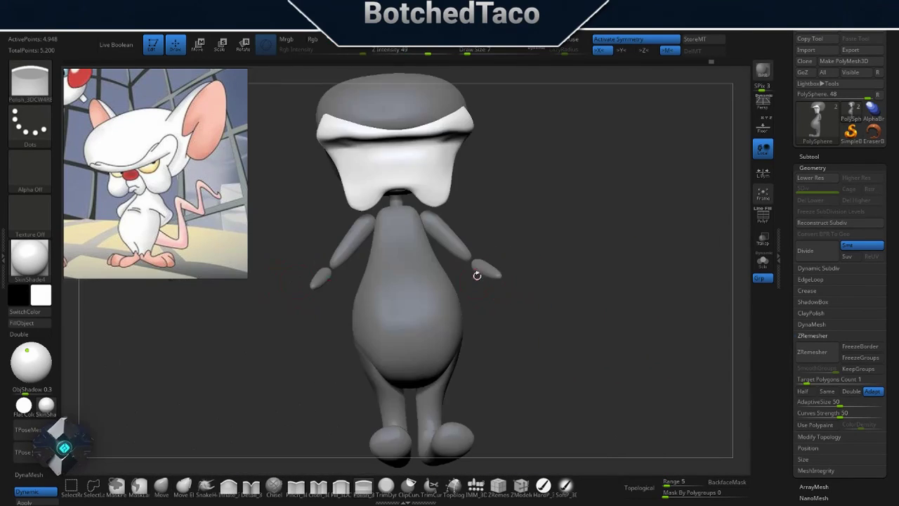
pyautogui.hotkey('ctrl', 'z')
pyautogui.hotkey('ctrl', 'z')
pyautogui.hotkey('ctrl', 'z')
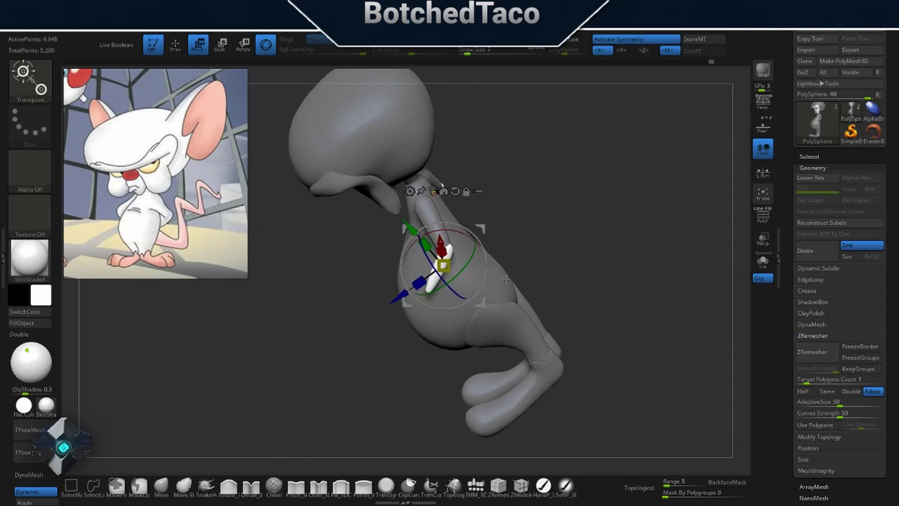
pyautogui.hotkey('ctrl', 'z')
pyautogui.hotkey('ctrl', 'z')
pyautogui.hotkey('ctrl', 'z')
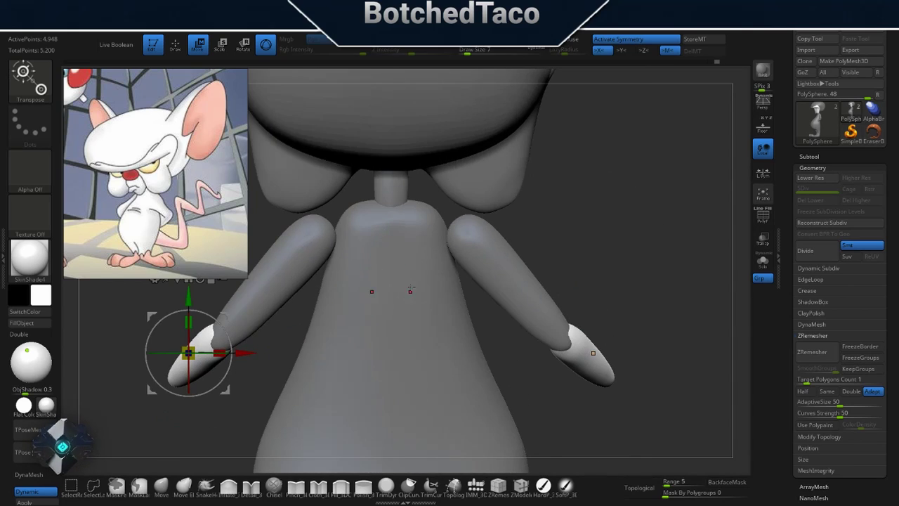
pyautogui.hotkey('ctrl', 'z')
# Step: Keep undoing further back through the earlier arm poses
pyautogui.hotkey('ctrl', 'z')
pyautogui.hotkey('ctrl', 'z')
pyautogui.hotkey('ctrl', 'z')
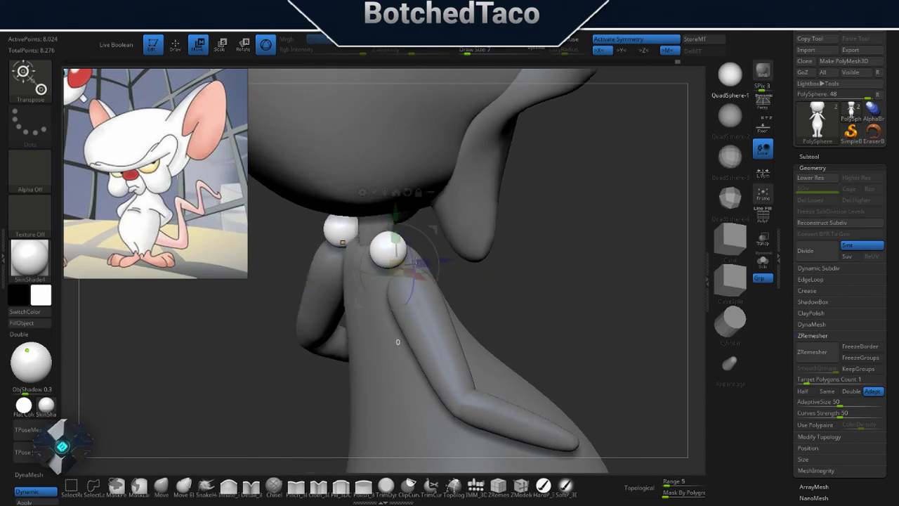
pyautogui.hotkey('ctrl', 'z')
pyautogui.hotkey('ctrl', 'z')
pyautogui.hotkey('ctrl', 'z')
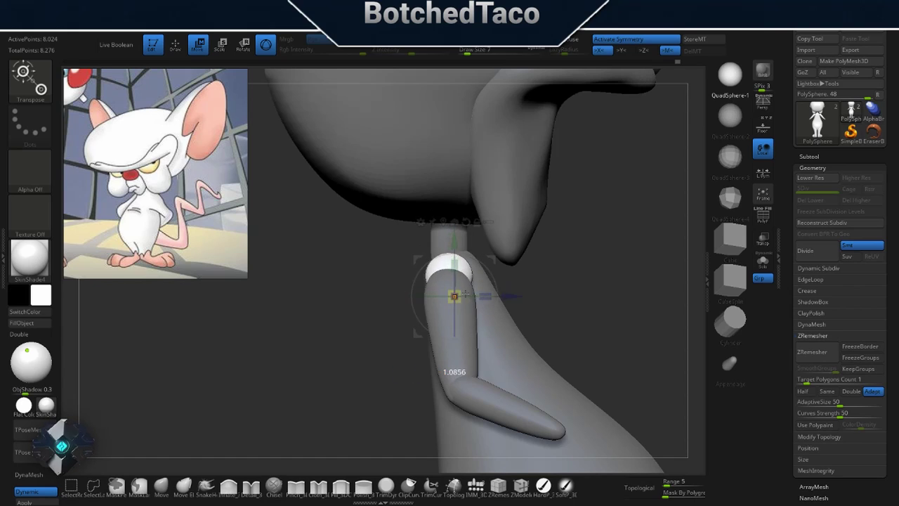
pyautogui.hotkey('ctrl', 'z')
pyautogui.hotkey('ctrl', 'z')
pyautogui.hotkey('ctrl', 'z')
pyautogui.hotkey('ctrl', 'z')
pyautogui.press('s')
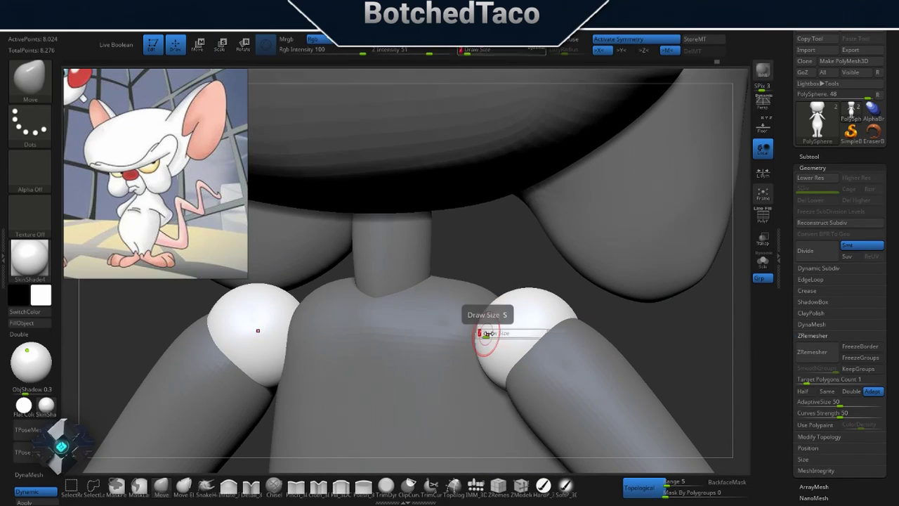
pyautogui.hotkey('ctrl', 'z')
pyautogui.hotkey('ctrl', 'z')
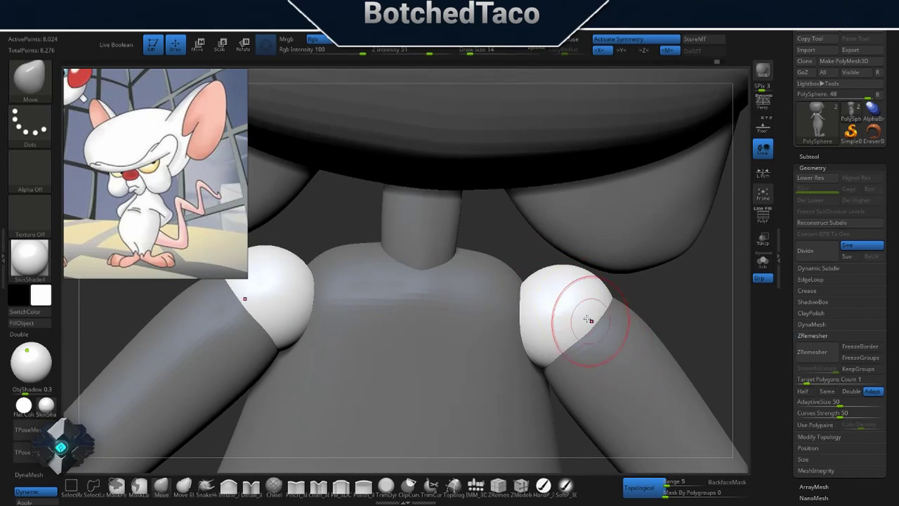
pyautogui.hotkey('ctrl', 'z')
pyautogui.hotkey('ctrl', 'z')
pyautogui.hotkey('ctrl', 'z')
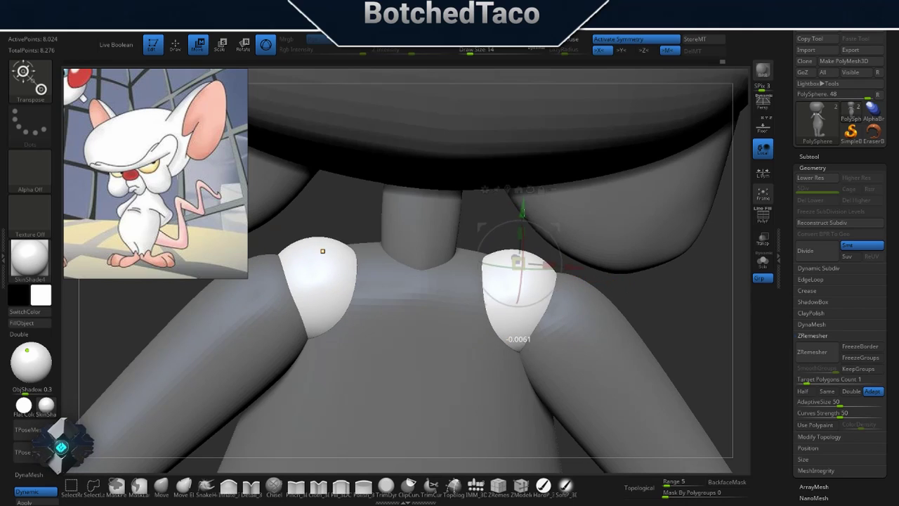
pyautogui.hotkey('ctrl', 'z')
pyautogui.hotkey('ctrl', 'z')
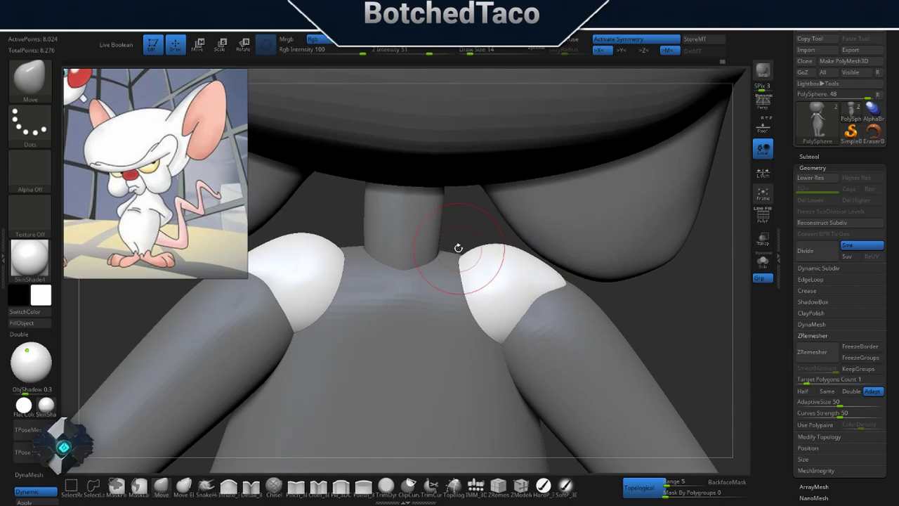
# Step: Select the Inflate brush and round out the shoulder caps
pyautogui.moveTo(458, 248)
pyautogui.mouseDown(button='right')
pyautogui.moveTo(554, 302)
pyautogui.moveTo(474, 242)
pyautogui.moveTo(545, 256)
pyautogui.moveTo(453, 295)
pyautogui.mouseUp(button='right')
pyautogui.moveTo(446, 263)
pyautogui.mouseDown(button='right')
pyautogui.moveTo(498, 260)
pyautogui.moveTo(457, 278)
pyautogui.moveTo(500, 270)
pyautogui.mouseUp(button='right')
pyautogui.press('b')
pyautogui.press('i')
pyautogui.press('n')
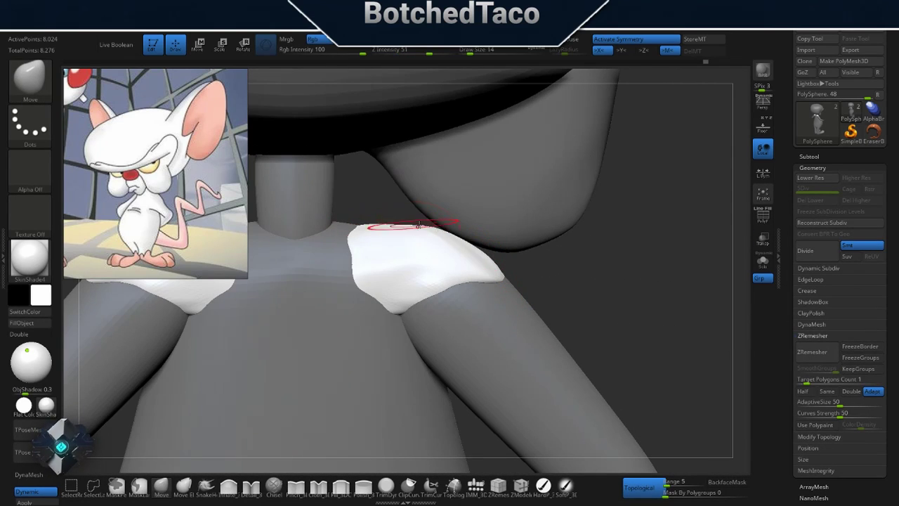
pyautogui.moveTo(417, 224)
pyautogui.mouseDown(button='right')
pyautogui.moveTo(391, 231)
pyautogui.moveTo(442, 277)
pyautogui.moveTo(520, 245)
pyautogui.moveTo(427, 267)
pyautogui.moveTo(667, 261)
pyautogui.mouseUp(button='right')
pyautogui.moveTo(605, 256)
pyautogui.mouseDown(button='right')
pyautogui.moveTo(449, 302)
pyautogui.moveTo(393, 330)
pyautogui.mouseUp(button='right')
pyautogui.moveTo(497, 342)
pyautogui.mouseDown(button='right')
pyautogui.moveTo(592, 265)
pyautogui.moveTo(570, 249)
pyautogui.mouseUp(button='right')
pyautogui.press('f')
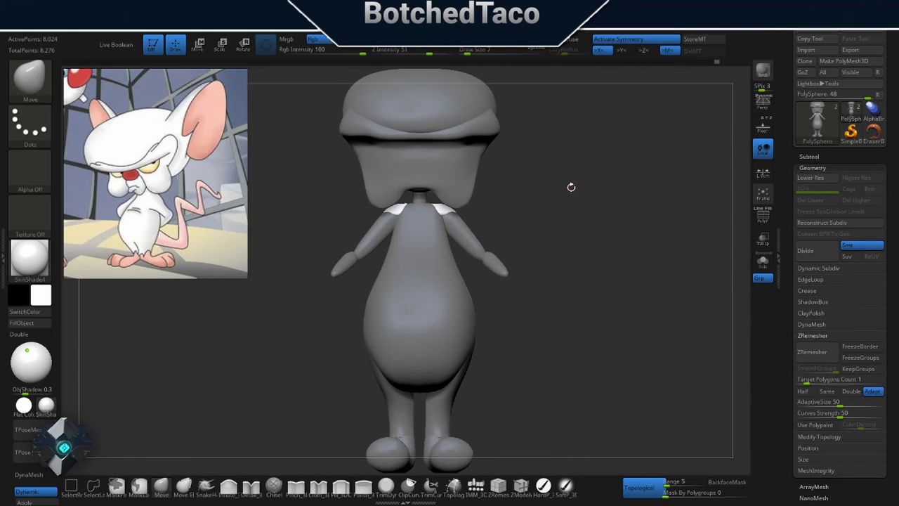
# Step: Reposition the masked part with Transpose, then clear the mask
pyautogui.press('w')
pyautogui.moveTo(548, 281)
pyautogui.mouseDown(button='right')
pyautogui.moveTo(591, 271)
pyautogui.moveTo(534, 304)
pyautogui.mouseUp(button='right')
pyautogui.press('q')
pyautogui.keyDown('ctrl'); pyautogui.click(590, 271); pyautogui.keyUp('ctrl')
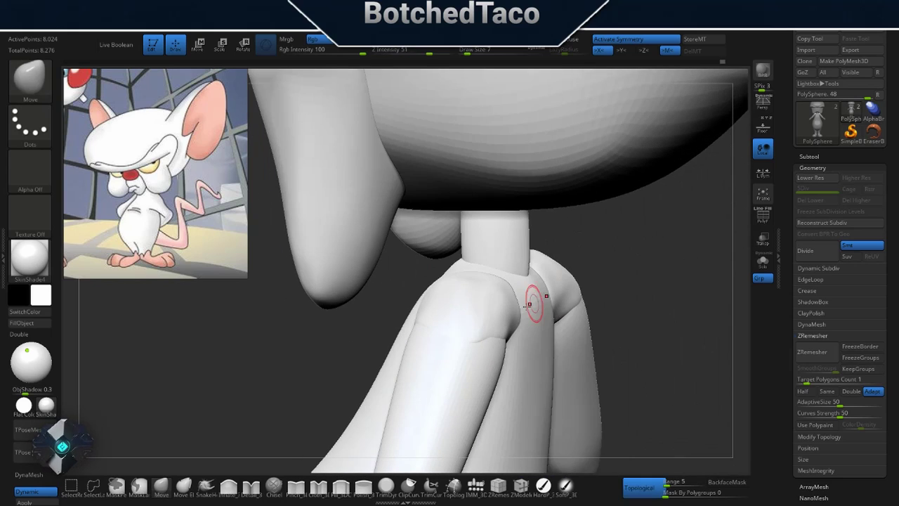
pyautogui.moveTo(476, 338)
pyautogui.mouseDown(button='right')
pyautogui.moveTo(523, 298)
pyautogui.moveTo(548, 316)
pyautogui.moveTo(524, 325)
pyautogui.moveTo(701, 317)
pyautogui.moveTo(599, 179)
pyautogui.moveTo(611, 175)
pyautogui.moveTo(588, 196)
pyautogui.moveTo(608, 176)
pyautogui.moveTo(594, 175)
pyautogui.moveTo(639, 167)
pyautogui.moveTo(542, 180)
pyautogui.moveTo(646, 297)
pyautogui.moveTo(611, 314)
pyautogui.moveTo(570, 240)
pyautogui.mouseUp(button='right')
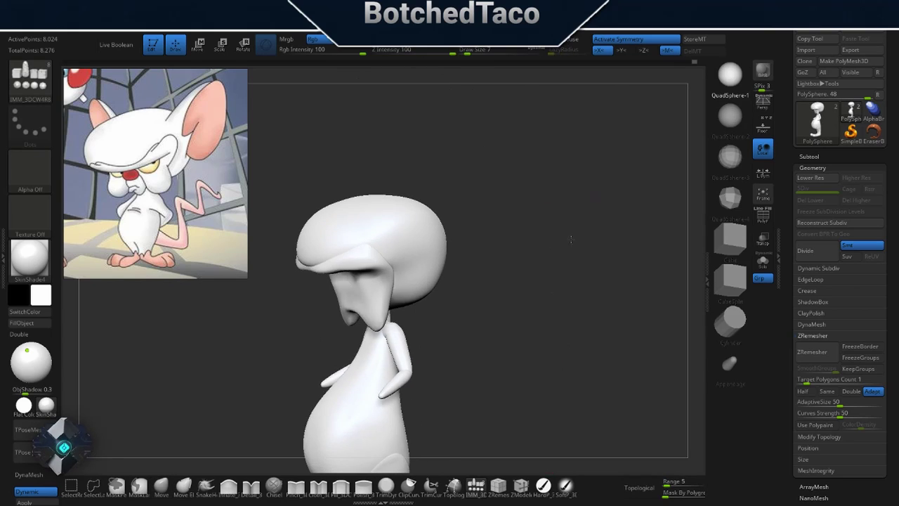
# Step: Rotate the ear sphere up and to the left with Transpose, then return to sculpting
pyautogui.press('w')
pyautogui.keyDown('ctrl'); pyautogui.keyDown('shift'); pyautogui.click(433, 241); pyautogui.keyUp('shift'); pyautogui.keyUp('ctrl')
pyautogui.moveTo(437, 212); pyautogui.dragTo(385, 244)
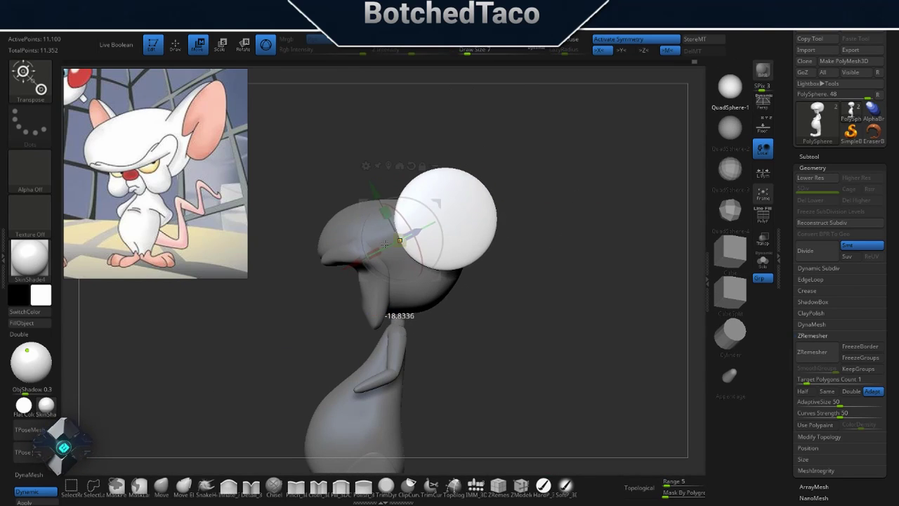
pyautogui.moveTo(362, 256); pyautogui.dragTo(408, 236, button='right')
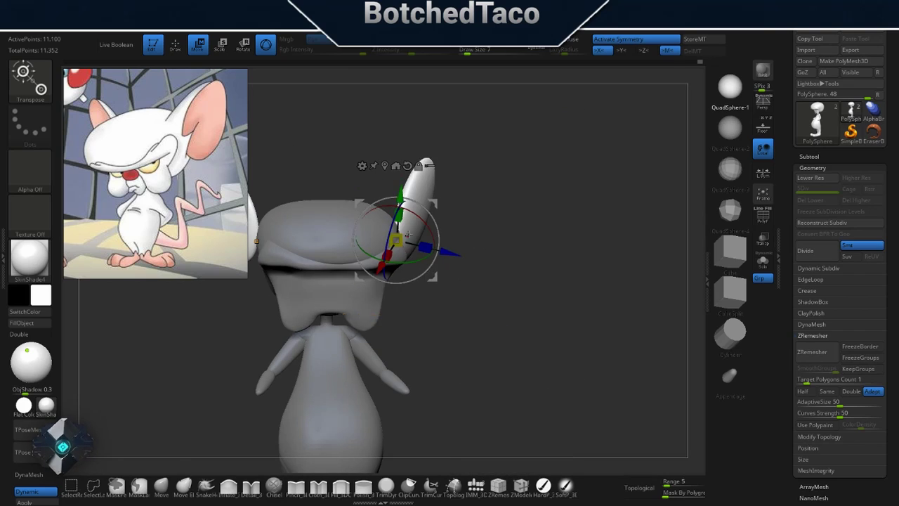
pyautogui.moveTo(491, 281); pyautogui.dragTo(509, 272, button='right')
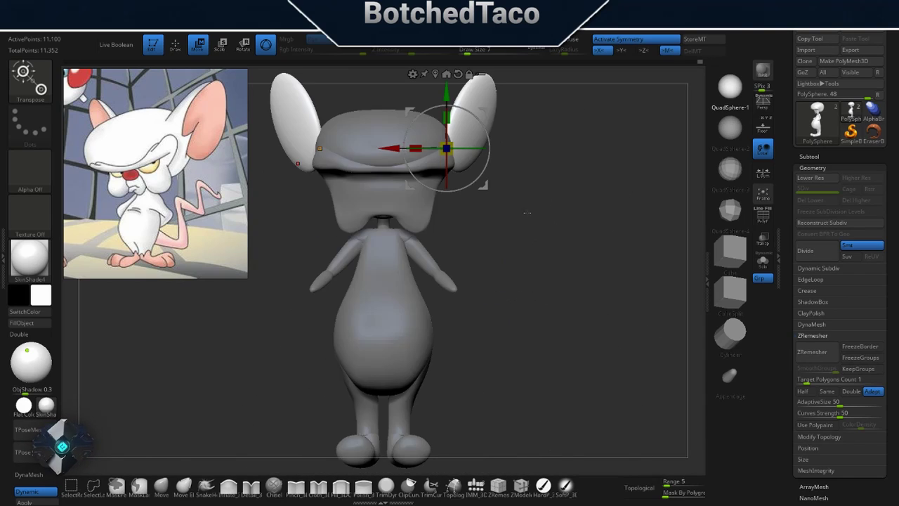
pyautogui.moveTo(558, 244)
pyautogui.mouseDown(button='right')
pyautogui.moveTo(457, 239)
pyautogui.moveTo(435, 170)
pyautogui.moveTo(473, 201)
pyautogui.mouseUp(button='right')
pyautogui.press('q')
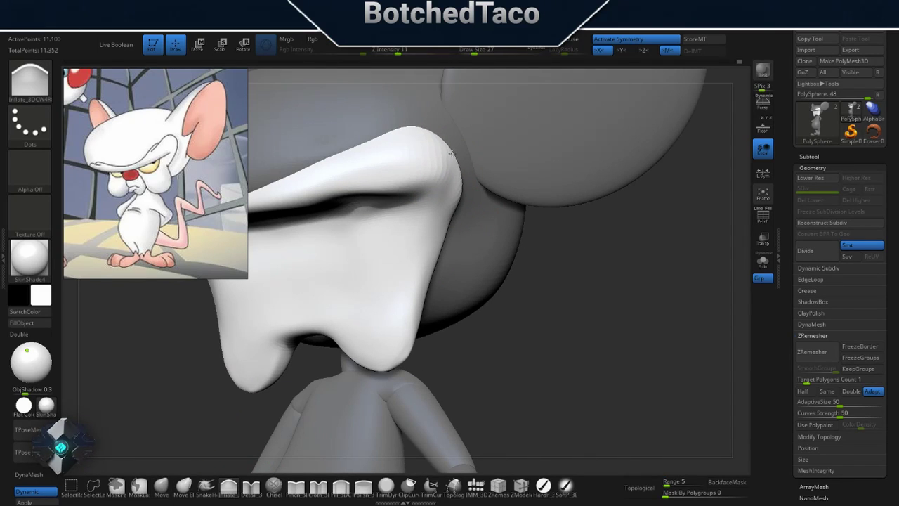
# Step: Smooth the ear's surface from the side, then save the project
pyautogui.moveTo(401, 84); pyautogui.dragTo(385, 204, button='right')
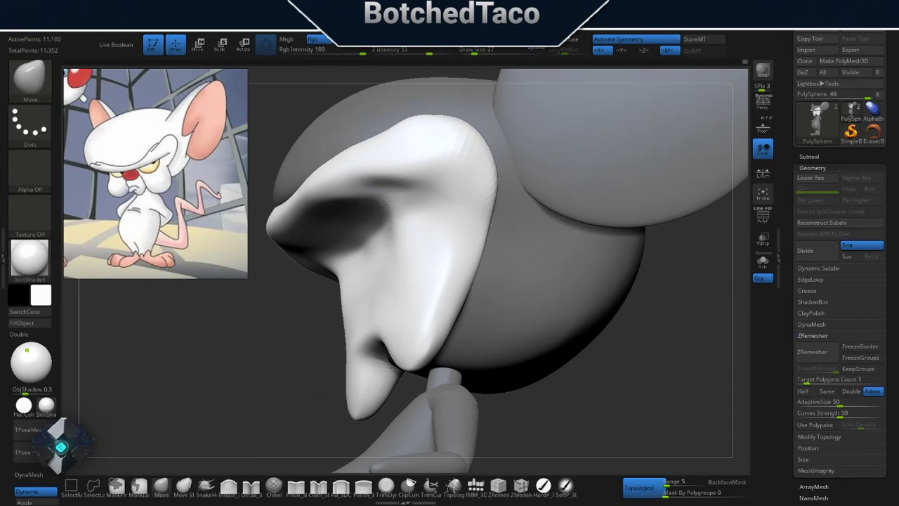
pyautogui.moveTo(433, 237); pyautogui.dragTo(437, 208, button='right')
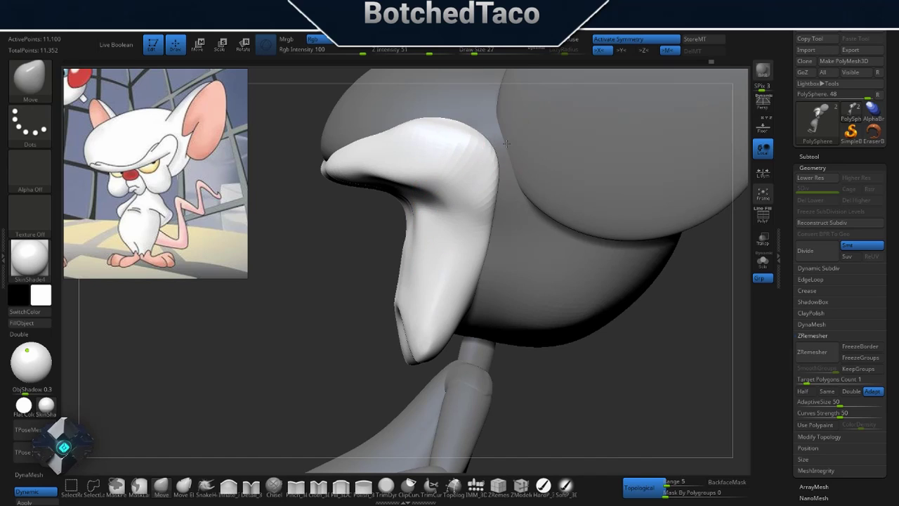
pyautogui.moveTo(491, 145); pyautogui.dragTo(461, 124, button='right')
pyautogui.moveTo(449, 120)
pyautogui.mouseDown(button='right')
pyautogui.moveTo(477, 124)
pyautogui.moveTo(395, 317)
pyautogui.moveTo(534, 128)
pyautogui.moveTo(501, 130)
pyautogui.moveTo(554, 208)
pyautogui.moveTo(524, 234)
pyautogui.moveTo(507, 182)
pyautogui.mouseUp(button='right')
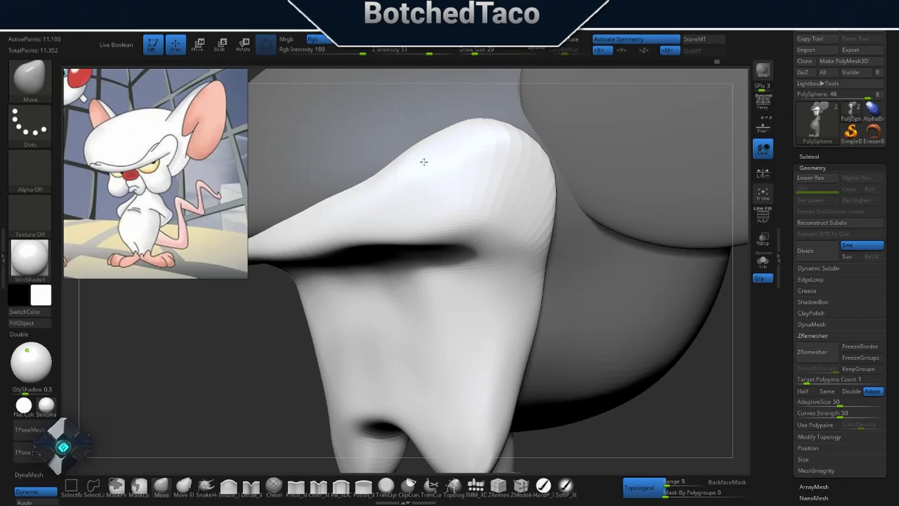
pyautogui.keyDown('shift'); pyautogui.moveTo(424, 162); pyautogui.dragTo(371, 190); pyautogui.keyUp('shift')
pyautogui.moveTo(370, 191)
pyautogui.mouseDown(button='right')
pyautogui.moveTo(445, 161)
pyautogui.moveTo(477, 263)
pyautogui.moveTo(498, 161)
pyautogui.moveTo(483, 212)
pyautogui.moveTo(586, 215)
pyautogui.moveTo(502, 313)
pyautogui.mouseUp(button='right')
pyautogui.hotkey('ctrl', 's')
pyautogui.press('Return')
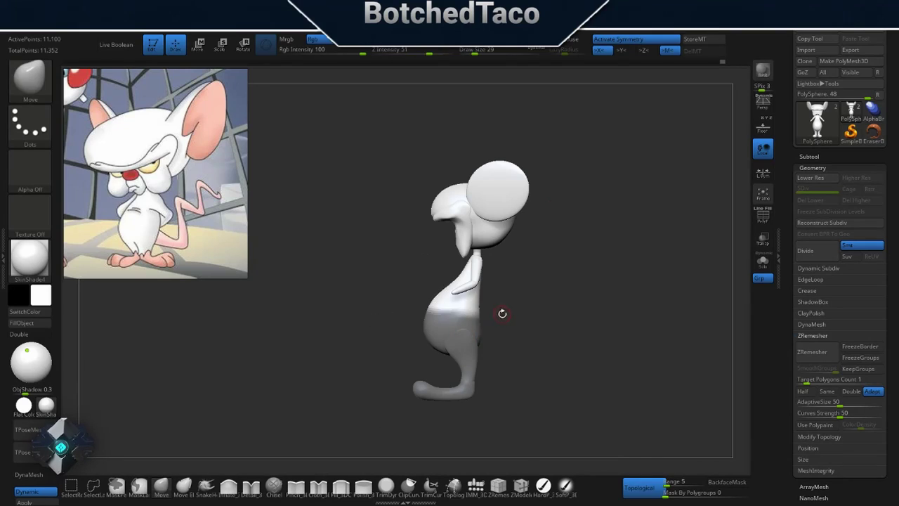
# Step: Mask the head and ears, then smooth the seam around the waist
pyautogui.press('w')
pyautogui.keyDown('ctrl'); pyautogui.moveTo(502, 313); pyautogui.dragTo(469, 229); pyautogui.keyUp('ctrl')
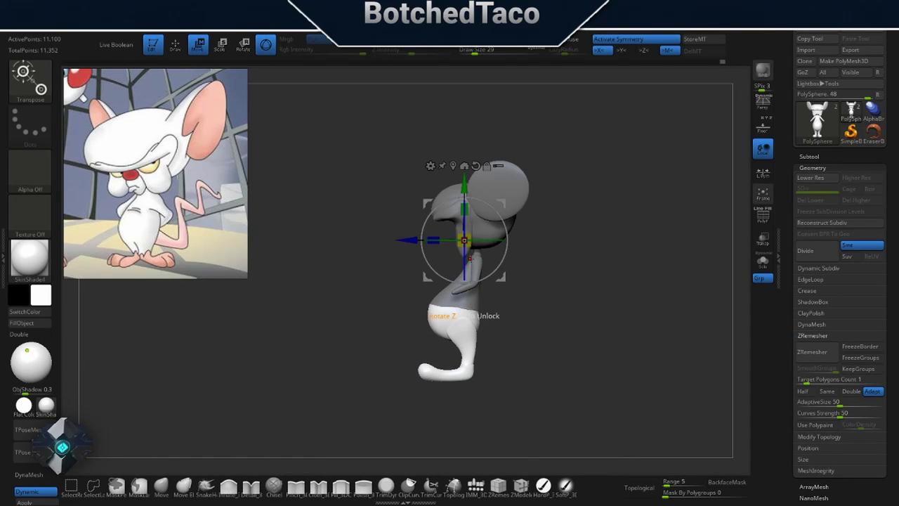
pyautogui.press('q')
pyautogui.keyDown('ctrl'); pyautogui.click(503, 321); pyautogui.keyUp('ctrl')
pyautogui.keyDown('alt'); pyautogui.moveTo(504, 321); pyautogui.dragTo(451, 309, button='right'); pyautogui.keyUp('alt')
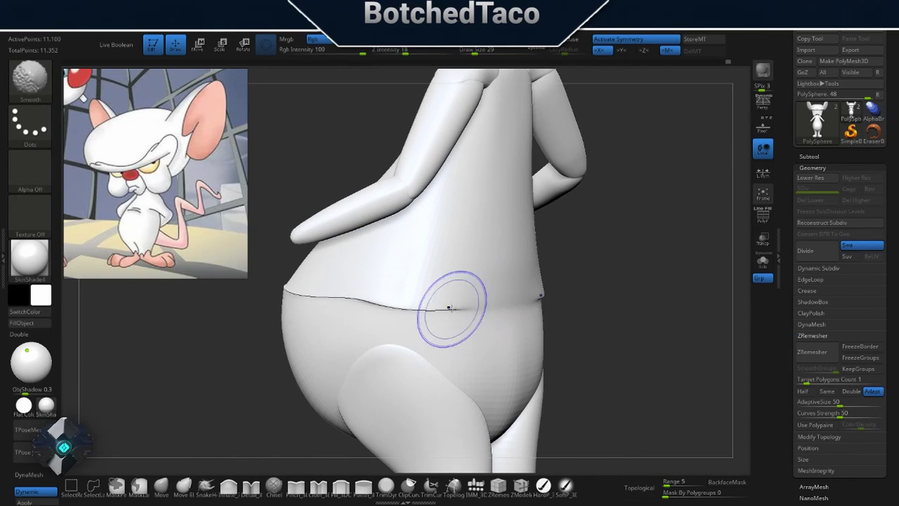
pyautogui.moveTo(295, 296); pyautogui.dragTo(367, 321, button='right')
# Step: Pull both hips in slightly with symmetric moving from a front view
pyautogui.press('b')
pyautogui.press('m')
pyautogui.press('v')
pyautogui.moveTo(461, 341)
pyautogui.keyDown('alt'); pyautogui.mouseDown(button='right')
pyautogui.moveTo(475, 315)
pyautogui.moveTo(455, 347)
pyautogui.moveTo(431, 217)
pyautogui.mouseUp(button='right'); pyautogui.keyUp('alt')
pyautogui.press('b')
pyautogui.press('i')
pyautogui.press('n')
pyautogui.moveTo(407, 311); pyautogui.dragTo(495, 279, button='right')
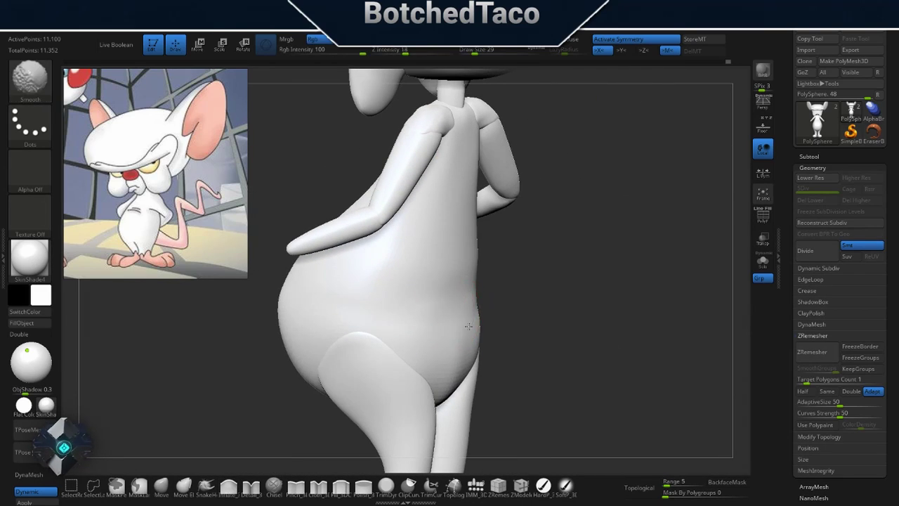
pyautogui.press('q')
pyautogui.moveTo(526, 319); pyautogui.dragTo(514, 323)
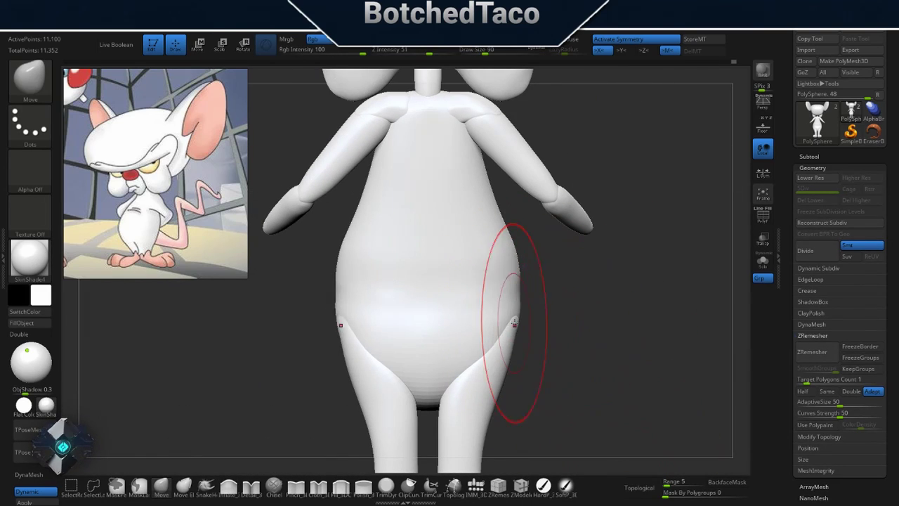
# Step: Orbit around the body from three-quarter, back and front, then inspect the feet
pyautogui.moveTo(503, 248)
pyautogui.mouseDown(button='right')
pyautogui.moveTo(554, 288)
pyautogui.moveTo(535, 293)
pyautogui.mouseUp(button='right')
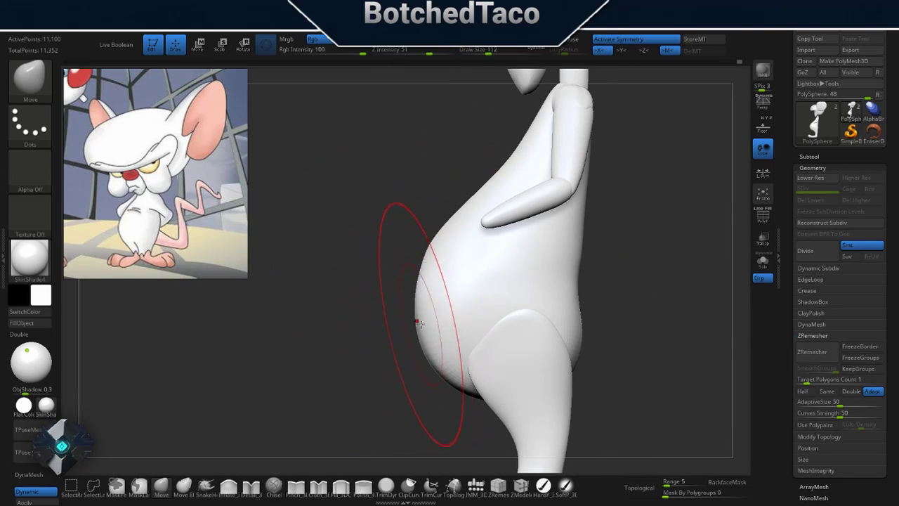
pyautogui.moveTo(419, 322)
pyautogui.mouseDown(button='right')
pyautogui.moveTo(410, 383)
pyautogui.moveTo(440, 356)
pyautogui.mouseUp(button='right')
pyautogui.moveTo(408, 270)
pyautogui.mouseDown(button='right')
pyautogui.moveTo(421, 281)
pyautogui.moveTo(401, 311)
pyautogui.moveTo(401, 301)
pyautogui.moveTo(457, 328)
pyautogui.moveTo(401, 372)
pyautogui.moveTo(436, 337)
pyautogui.moveTo(555, 309)
pyautogui.moveTo(479, 356)
pyautogui.mouseUp(button='right')
pyautogui.moveTo(506, 386)
pyautogui.mouseDown(button='right')
pyautogui.moveTo(547, 380)
pyautogui.moveTo(513, 383)
pyautogui.moveTo(592, 289)
pyautogui.mouseUp(button='right')
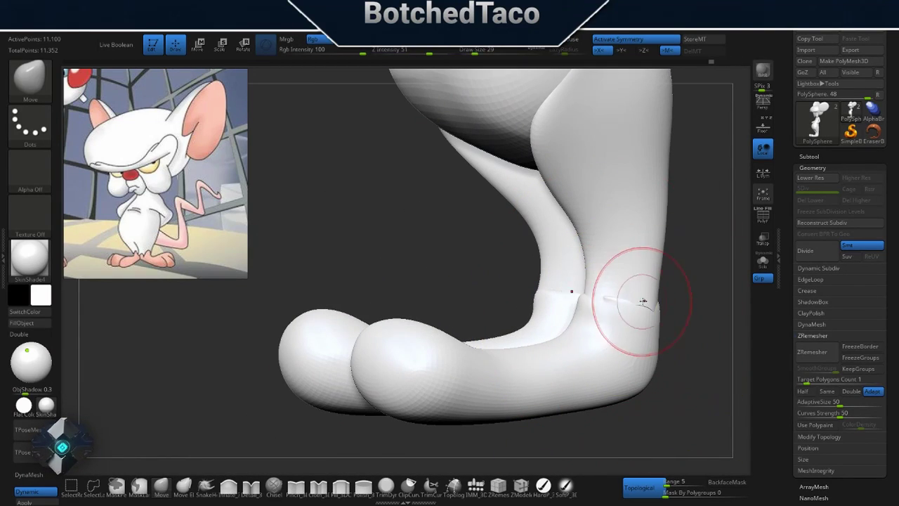
pyautogui.moveTo(643, 302)
pyautogui.mouseDown(button='right')
pyautogui.moveTo(595, 280)
pyautogui.moveTo(682, 291)
pyautogui.moveTo(596, 333)
pyautogui.moveTo(606, 281)
pyautogui.moveTo(571, 345)
pyautogui.moveTo(676, 311)
pyautogui.moveTo(611, 324)
pyautogui.moveTo(568, 318)
pyautogui.mouseUp(button='right')
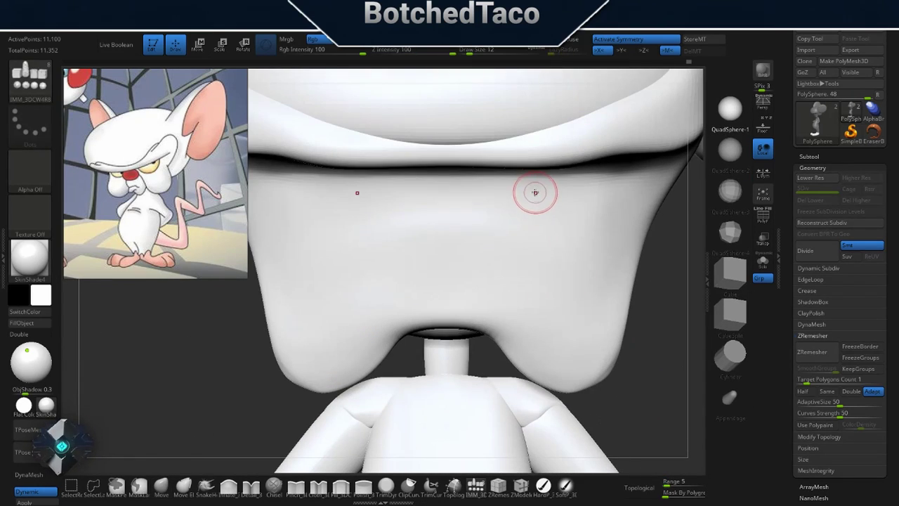
# Step: Push the eye piece back into the head and check it from the side
pyautogui.keyDown('alt'); pyautogui.click(604, 219); pyautogui.keyUp('alt')
pyautogui.press('w')
pyautogui.moveTo(582, 186); pyautogui.dragTo(555, 186)
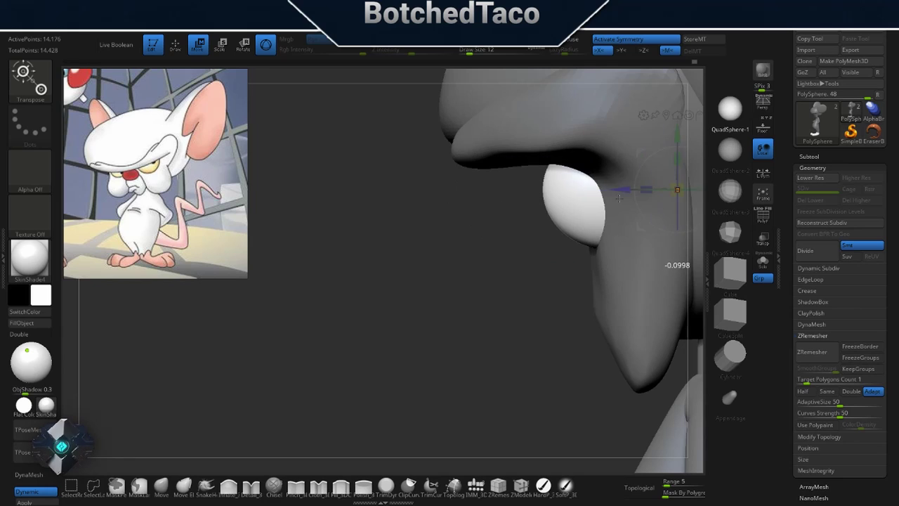
pyautogui.moveTo(555, 211)
pyautogui.mouseDown(button='right')
pyautogui.moveTo(503, 266)
pyautogui.moveTo(475, 272)
pyautogui.mouseUp(button='right')
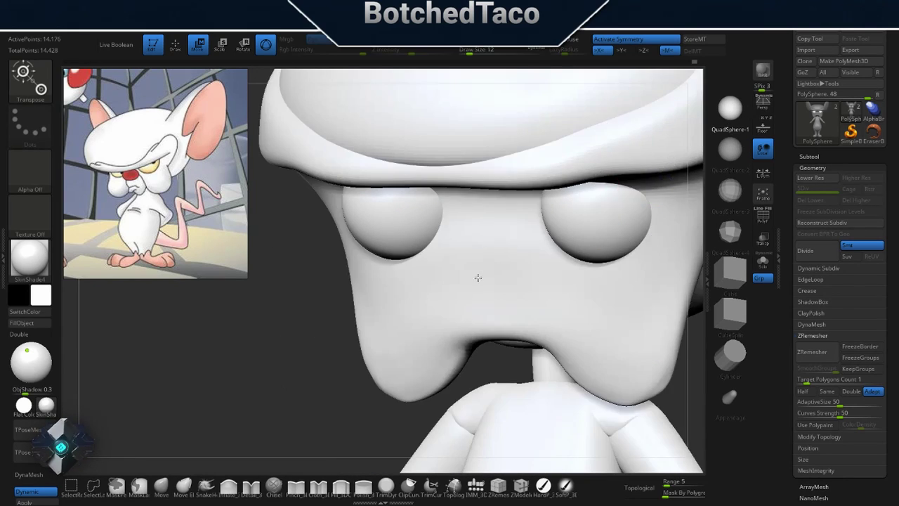
pyautogui.keyDown('ctrl'); pyautogui.keyDown('shift'); pyautogui.click(290, 358); pyautogui.keyUp('shift'); pyautogui.keyUp('ctrl')
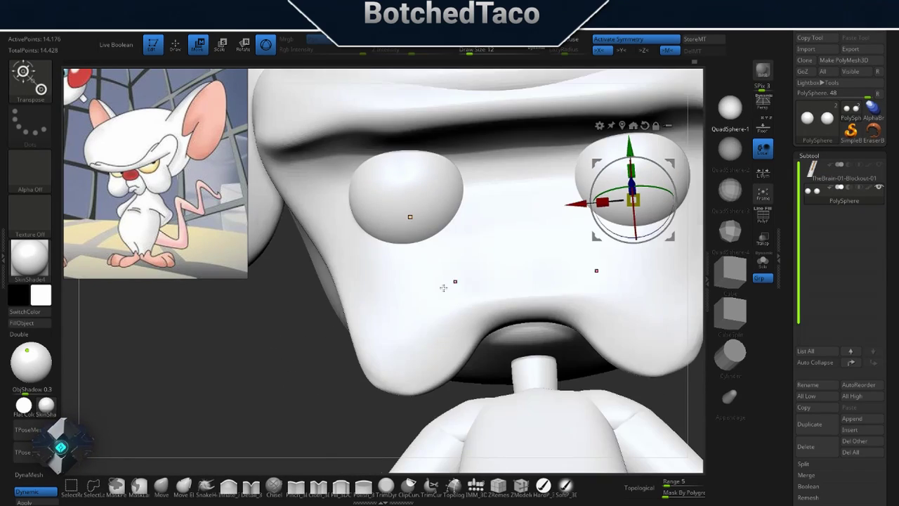
pyautogui.moveTo(290, 357)
pyautogui.mouseDown(button='right')
pyautogui.moveTo(383, 286)
pyautogui.moveTo(417, 236)
pyautogui.moveTo(502, 345)
pyautogui.mouseUp(button='right')
# Step: Add an oval nose sphere at face centre and a large sphere at the mouth
pyautogui.click(384, 286)
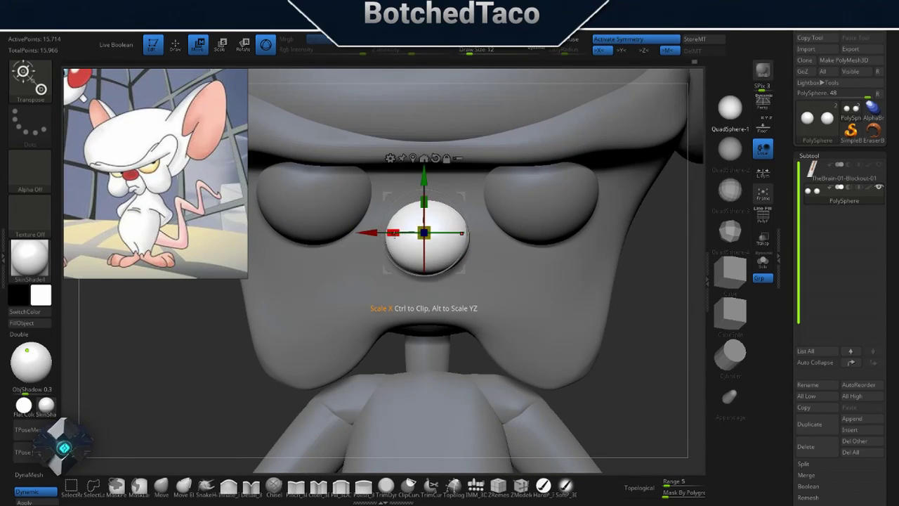
pyautogui.moveTo(425, 186)
pyautogui.mouseDown(button='right')
pyautogui.moveTo(492, 210)
pyautogui.moveTo(420, 309)
pyautogui.mouseUp(button='right')
pyautogui.press('q')
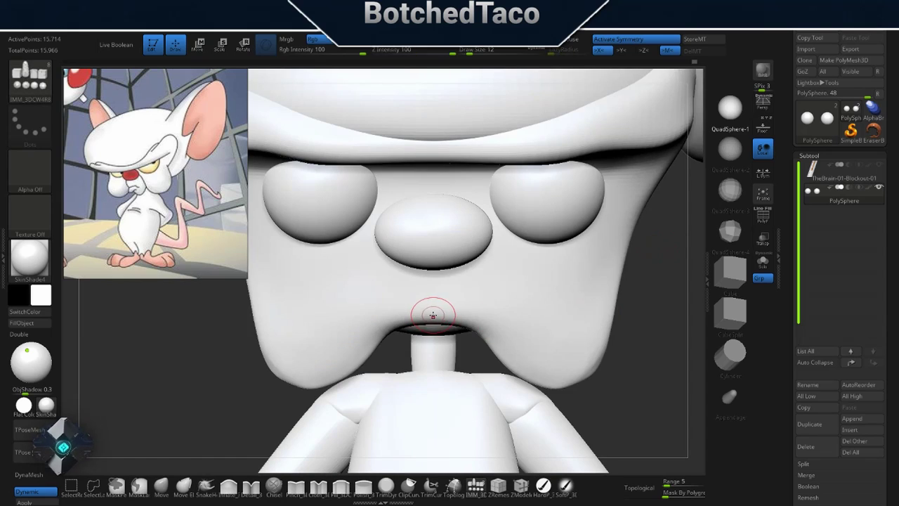
pyautogui.moveTo(420, 309); pyautogui.dragTo(487, 351)
pyautogui.press('w')
pyautogui.moveTo(488, 352)
pyautogui.mouseDown(button='right')
pyautogui.moveTo(478, 309)
pyautogui.moveTo(444, 348)
pyautogui.moveTo(464, 405)
pyautogui.mouseUp(button='right')
# Step: From a front view, insert another small sphere at the snout and position it
pyautogui.press('q')
pyautogui.press('s')
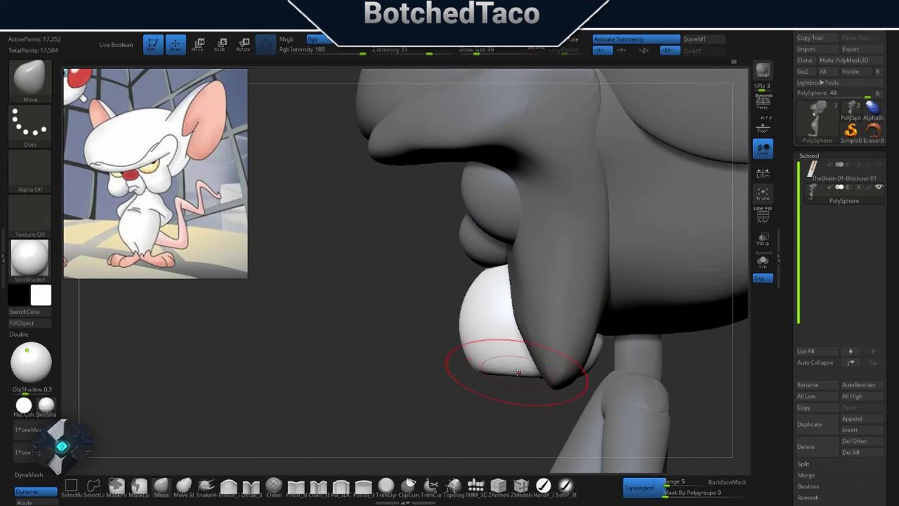
pyautogui.press('space')
pyautogui.moveTo(517, 372)
pyautogui.mouseDown(button='right')
pyautogui.moveTo(564, 366)
pyautogui.moveTo(523, 385)
pyautogui.moveTo(522, 352)
pyautogui.mouseUp(button='right')
pyautogui.click(476, 484)
pyautogui.click(471, 325)
pyautogui.moveTo(472, 325)
pyautogui.mouseDown(button='right')
pyautogui.moveTo(478, 365)
pyautogui.moveTo(534, 351)
pyautogui.moveTo(525, 353)
pyautogui.moveTo(528, 371)
pyautogui.moveTo(566, 311)
pyautogui.mouseUp(button='right')
pyautogui.press('q')
pyautogui.press('w')
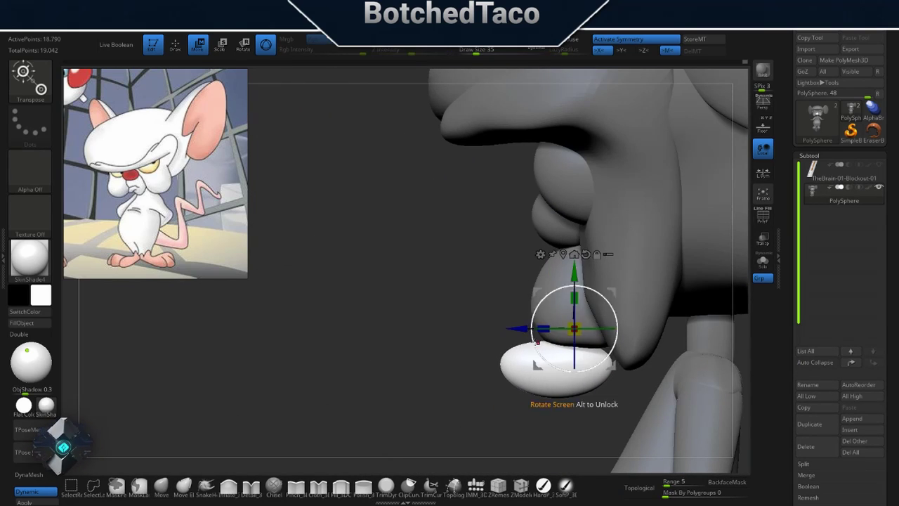
pyautogui.keyDown('shift'); pyautogui.moveTo(537, 343); pyautogui.dragTo(580, 328, button='right'); pyautogui.keyUp('shift')
# Step: Insert an IMM appendage at the mouse's rear as the tail
pyautogui.press('f')
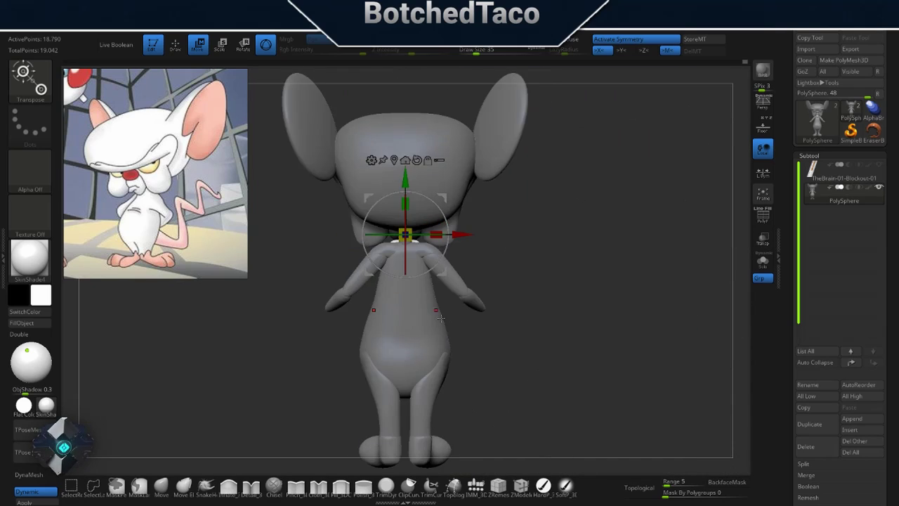
pyautogui.moveTo(422, 281); pyautogui.dragTo(492, 281, button='right')
pyautogui.click(475, 485)
pyautogui.press('m')
pyautogui.press('w')
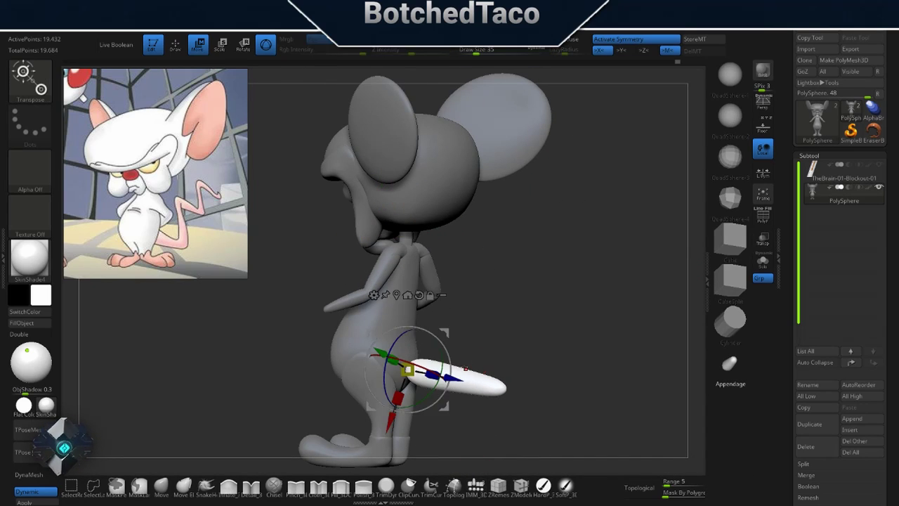
pyautogui.moveTo(459, 361)
pyautogui.mouseDown(button='right')
pyautogui.moveTo(506, 370)
pyautogui.moveTo(531, 357)
pyautogui.moveTo(497, 361)
pyautogui.mouseUp(button='right')
# Step: Rotate the first tail segment down so it lies along the thigh
pyautogui.press('w')
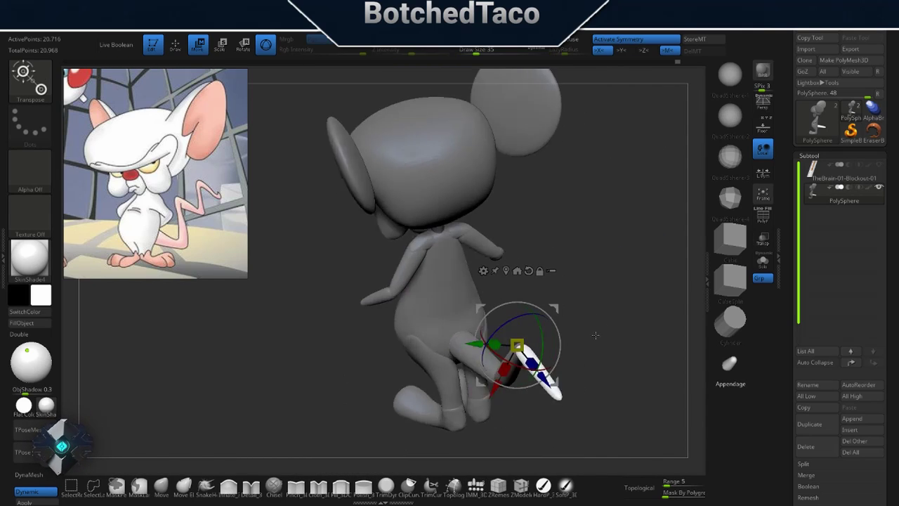
pyautogui.moveTo(503, 320); pyautogui.dragTo(495, 321)
pyautogui.moveTo(485, 361)
pyautogui.mouseDown()
pyautogui.moveTo(552, 355)
pyautogui.moveTo(526, 338)
pyautogui.moveTo(466, 367)
pyautogui.moveTo(580, 328)
pyautogui.mouseUp()
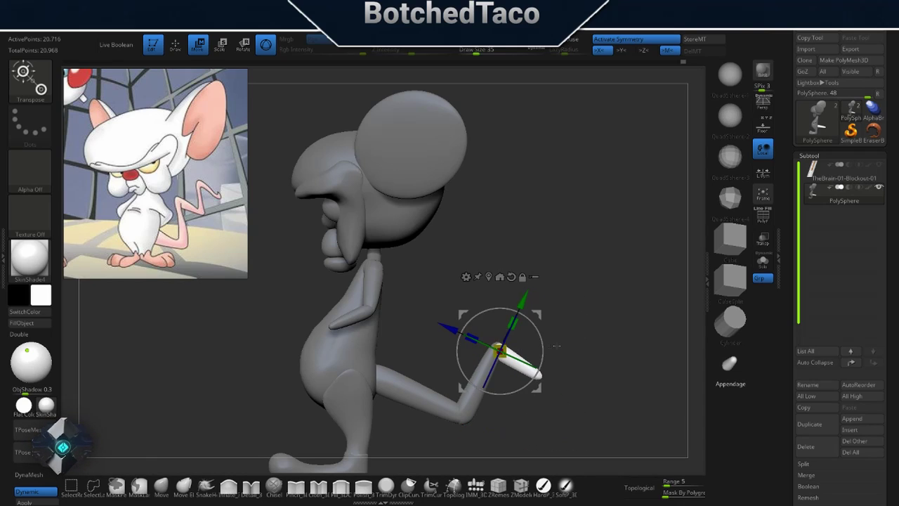
pyautogui.press('w')
pyautogui.keyDown('ctrl'); pyautogui.click(439, 401); pyautogui.keyUp('ctrl')
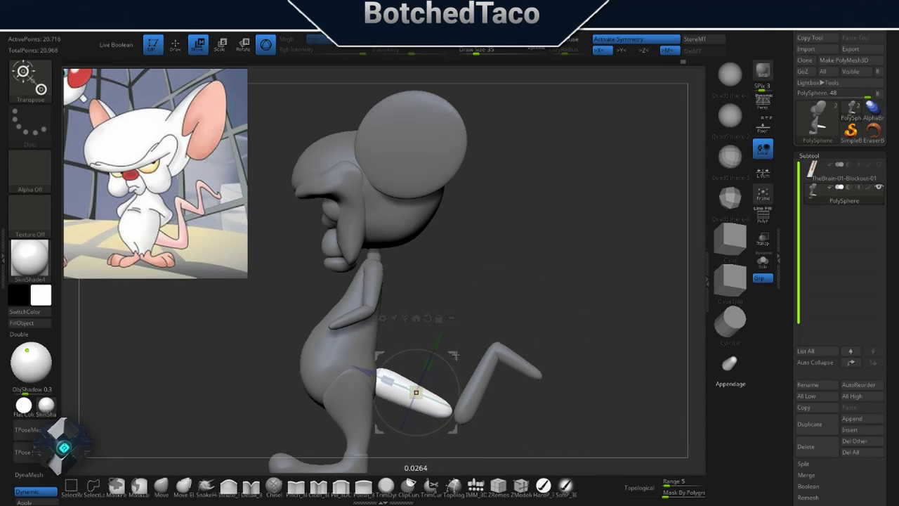
pyautogui.press('q')
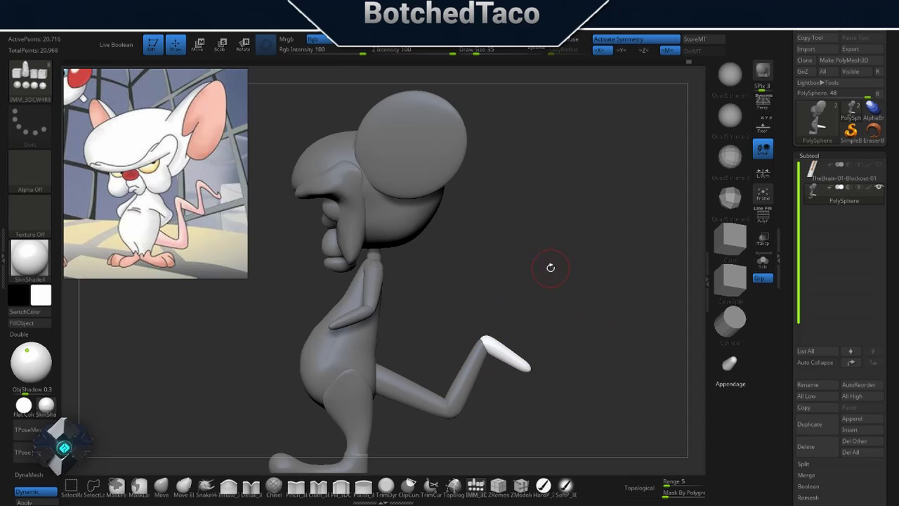
# Step: Bend the tail's end segment with the gizmo and check the zig-zag
pyautogui.moveTo(550, 359); pyautogui.dragTo(541, 337)
pyautogui.press('w')
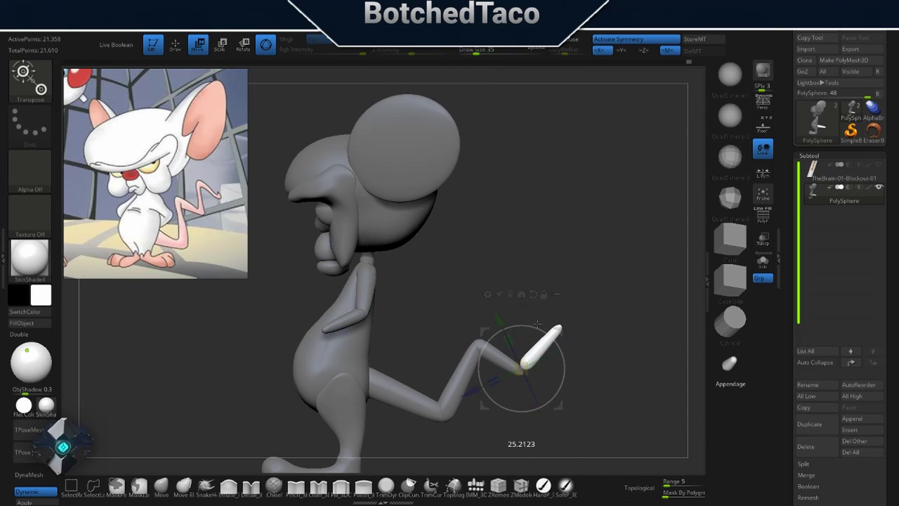
pyautogui.moveTo(568, 312)
pyautogui.mouseDown()
pyautogui.moveTo(575, 346)
pyautogui.moveTo(537, 368)
pyautogui.mouseUp()
pyautogui.press('q')
pyautogui.press('w')
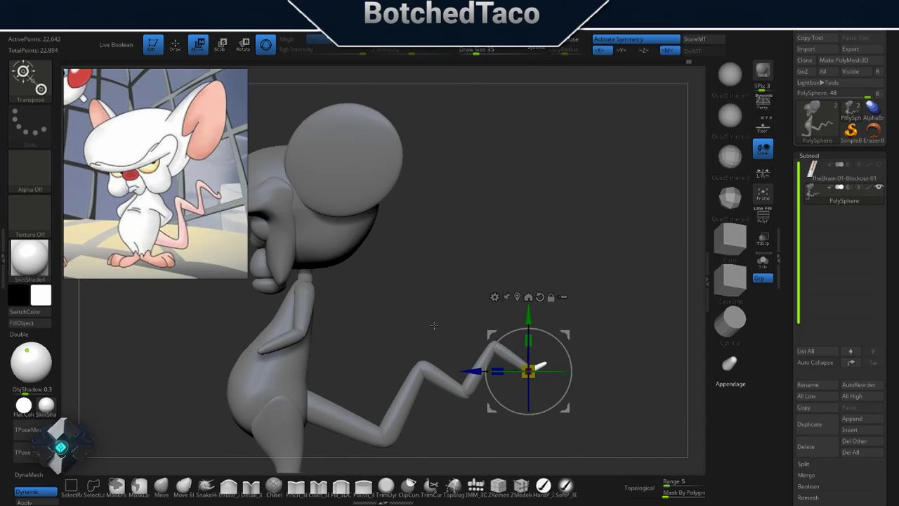
pyautogui.moveTo(537, 368)
pyautogui.mouseDown()
pyautogui.moveTo(581, 275)
pyautogui.moveTo(533, 273)
pyautogui.mouseUp()
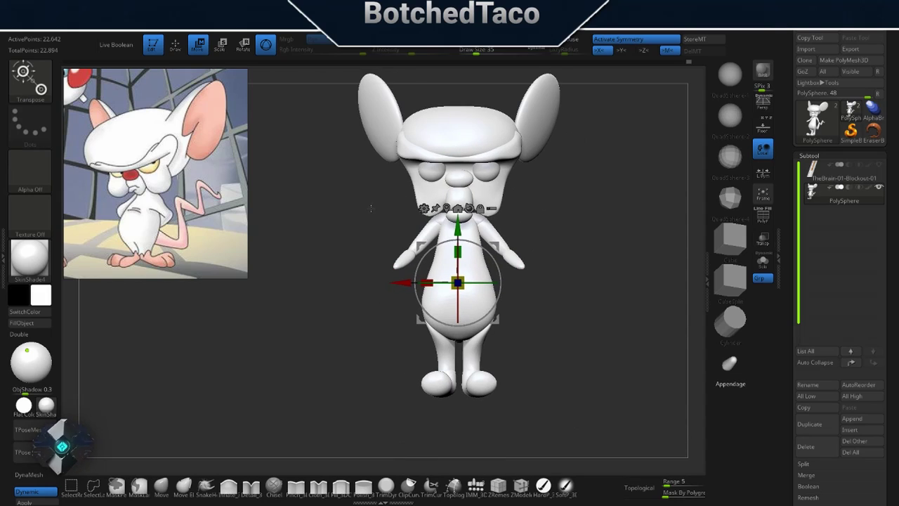
# Step: Turn the model to a three-quarter view and save the project
pyautogui.scroll(-3, 205, 180)
pyautogui.scroll(-2, 205, 179)
pyautogui.scroll(-2, 197, 175)
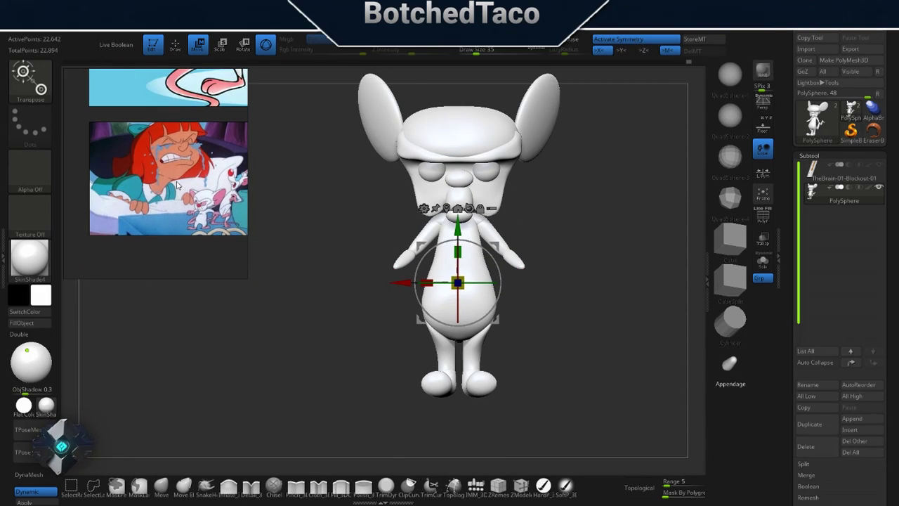
pyautogui.scroll(-2, 183, 172)
pyautogui.scroll(-2, 168, 168)
pyautogui.press('q')
pyautogui.moveTo(587, 281); pyautogui.dragTo(570, 294)
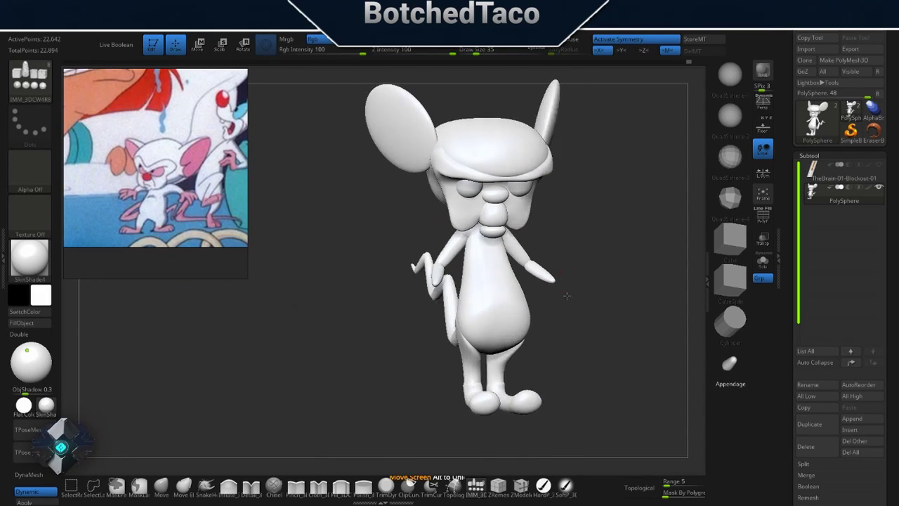
pyautogui.hotkey('ctrl', 's')
pyautogui.press('Return')
pyautogui.scroll(3, 581, 212)
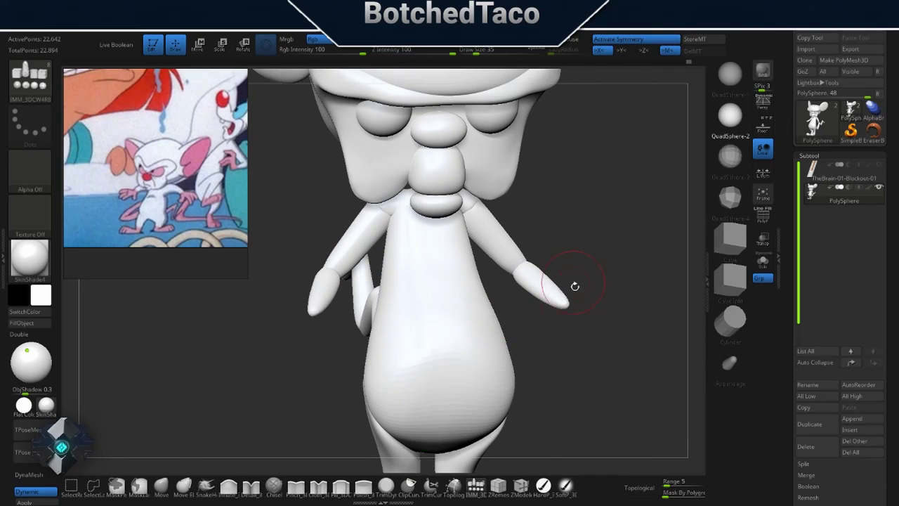
# Step: Place the move gizmo on the right hand sphere and view it from the front
pyautogui.press('w')
pyautogui.keyDown('ctrl'); pyautogui.click(568, 311); pyautogui.keyUp('ctrl')
pyautogui.moveTo(566, 314)
pyautogui.mouseDown(button='right')
pyautogui.moveTo(582, 330)
pyautogui.moveTo(544, 365)
pyautogui.moveTo(598, 337)
pyautogui.moveTo(488, 237)
pyautogui.moveTo(566, 220)
pyautogui.moveTo(551, 177)
pyautogui.moveTo(513, 203)
pyautogui.moveTo(531, 244)
pyautogui.moveTo(466, 318)
pyautogui.mouseUp(button='right')
pyautogui.press('q')
pyautogui.press('b')
pyautogui.press('m')
pyautogui.press('v')
pyautogui.press('s')
pyautogui.press('w')
pyautogui.press('q')
pyautogui.press('w')
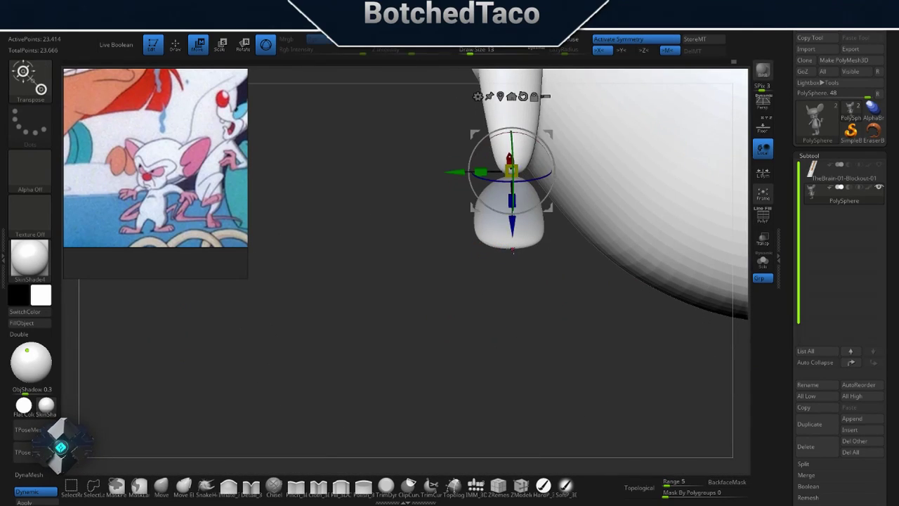
pyautogui.moveTo(513, 251)
pyautogui.mouseDown(button='right')
pyautogui.moveTo(524, 246)
pyautogui.moveTo(518, 107)
pyautogui.moveTo(527, 310)
pyautogui.moveTo(515, 195)
pyautogui.moveTo(567, 233)
pyautogui.mouseUp(button='right')
# Step: Duplicate the finger twice, rotating the copies to fan three fingers around the hand
pyautogui.press('q')
pyautogui.hotkey('shift', 'f')
pyautogui.press('w')
pyautogui.moveTo(592, 262); pyautogui.dragTo(506, 260, button='right')
pyautogui.keyDown('ctrl'); pyautogui.moveTo(495, 225); pyautogui.dragTo(513, 271); pyautogui.keyUp('ctrl')
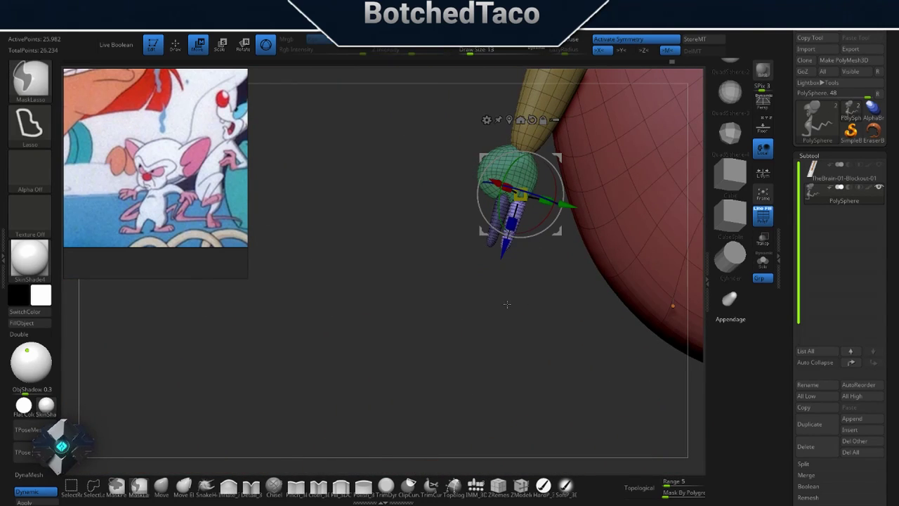
pyautogui.moveTo(533, 210); pyautogui.dragTo(479, 198)
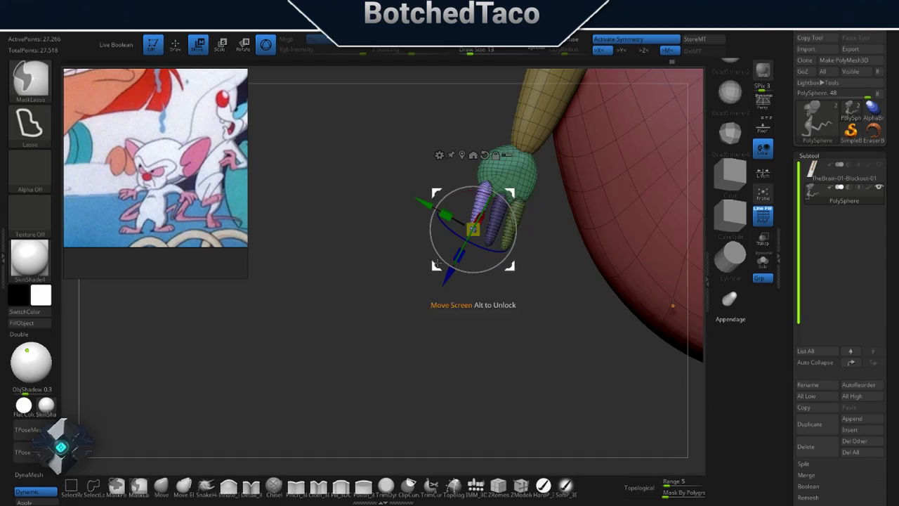
pyautogui.keyDown('ctrl'); pyautogui.moveTo(488, 239); pyautogui.dragTo(492, 243); pyautogui.keyUp('ctrl')
pyautogui.moveTo(491, 243)
pyautogui.mouseDown(button='right')
pyautogui.moveTo(472, 236)
pyautogui.moveTo(466, 132)
pyautogui.moveTo(555, 158)
pyautogui.moveTo(558, 183)
pyautogui.mouseUp(button='right')
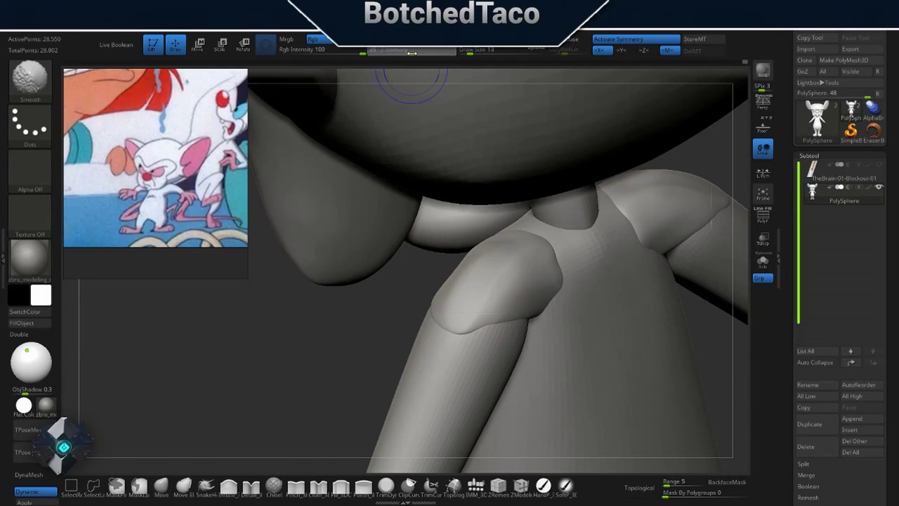
# Step: Zoom onto the knee and switch brushes to reshape the leg joint
pyautogui.moveTo(410, 81)
pyautogui.mouseDown(button='right')
pyautogui.moveTo(361, 457)
pyautogui.moveTo(288, 450)
pyautogui.mouseUp(button='right')
pyautogui.scroll(2, 513, 280)
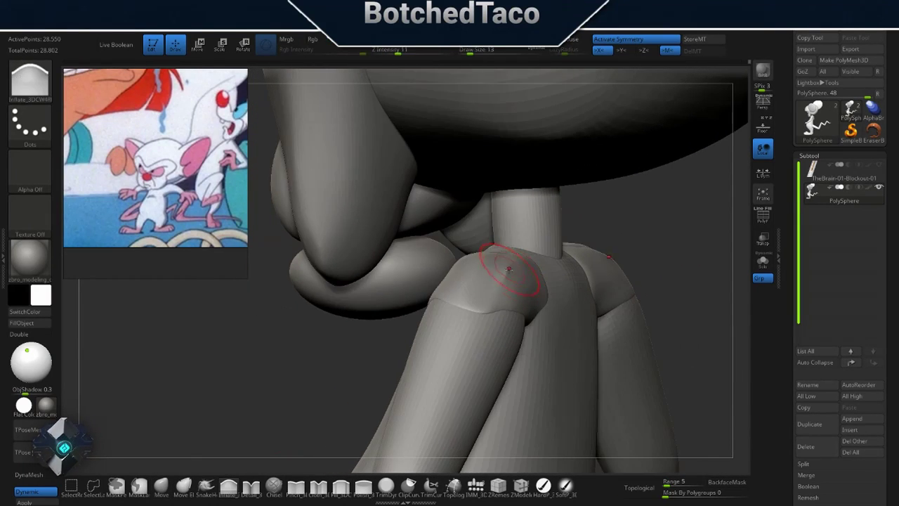
pyautogui.scroll(5, 517, 283)
pyautogui.hotkey('shift', 'd')
pyautogui.moveTo(522, 275); pyautogui.dragTo(441, 124, button='right')
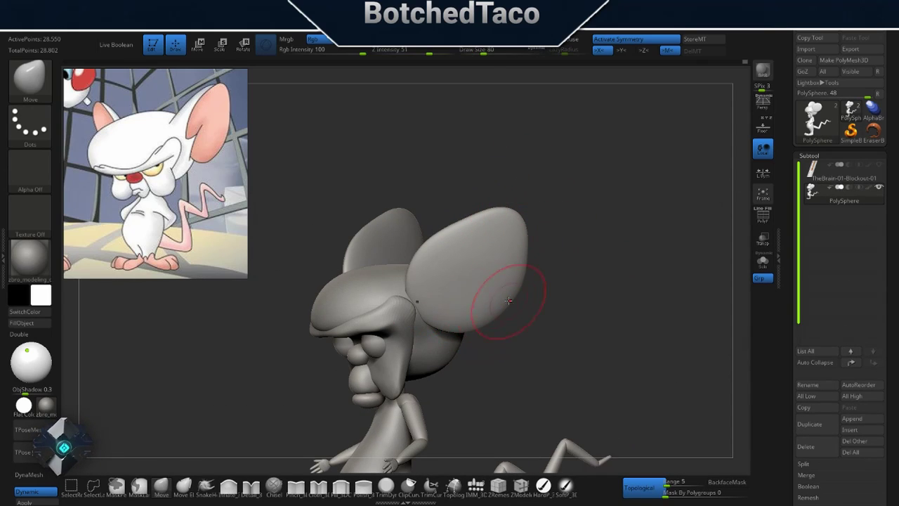
# Step: Nudge the finger slightly upward and reposition the nose blob with the gizmo
pyautogui.moveTo(504, 306); pyautogui.dragTo(662, 462)
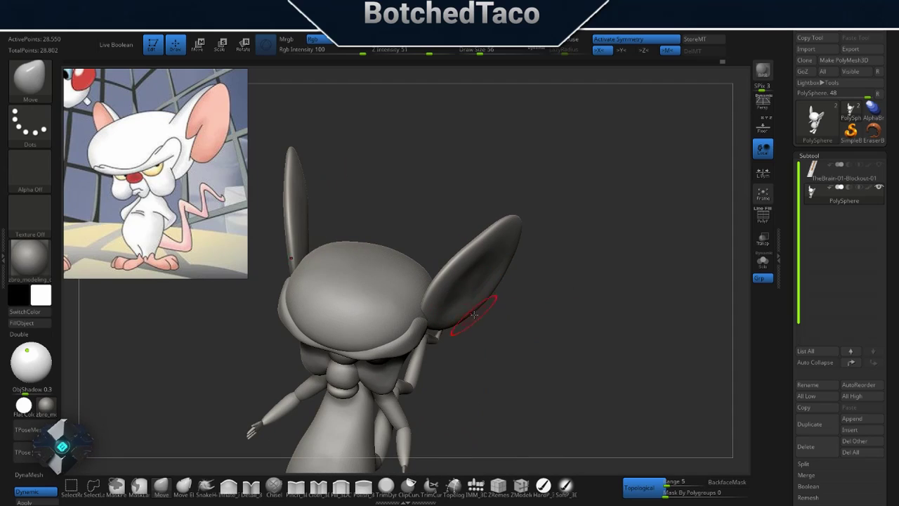
pyautogui.moveTo(503, 263); pyautogui.dragTo(519, 293, button='right')
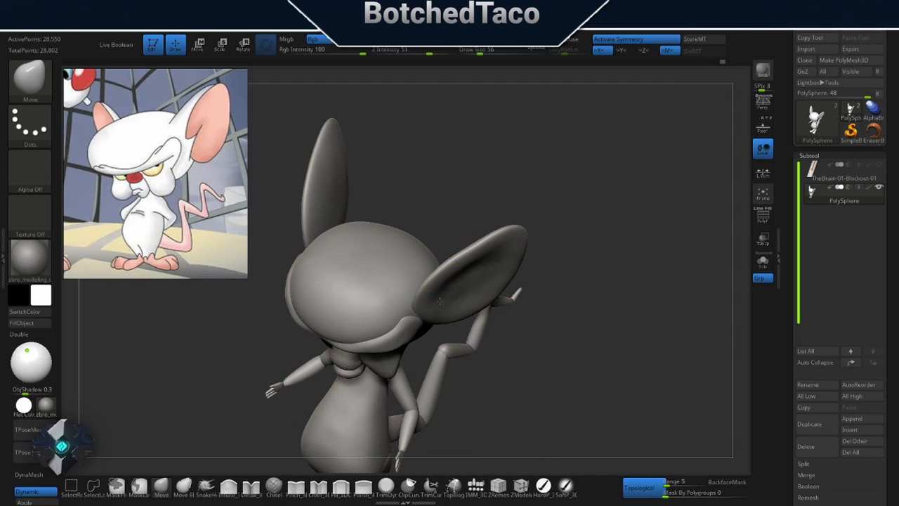
pyautogui.press('s')
pyautogui.keyDown('shift'); pyautogui.moveTo(534, 284); pyautogui.dragTo(594, 269); pyautogui.keyUp('shift')
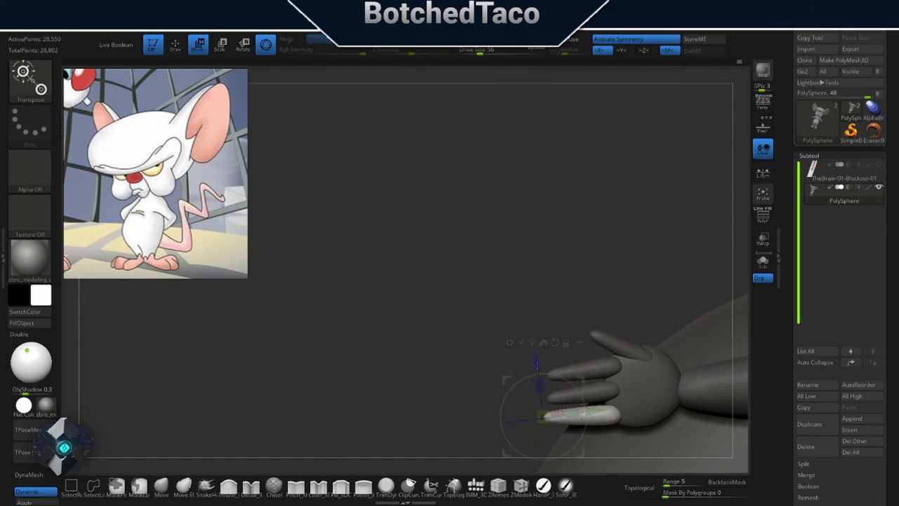
pyautogui.moveTo(573, 317); pyautogui.dragTo(573, 311)
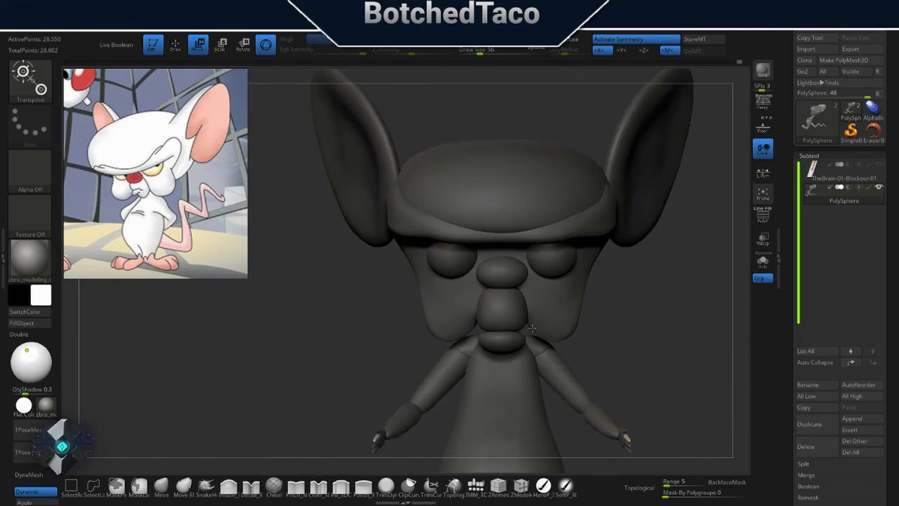
pyautogui.keyDown('alt'); pyautogui.click(463, 289); pyautogui.keyUp('alt')
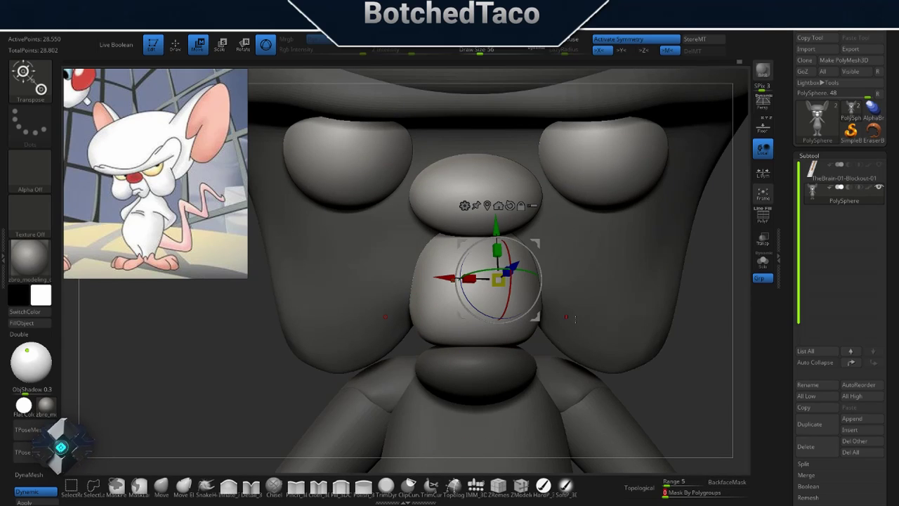
pyautogui.press('q')
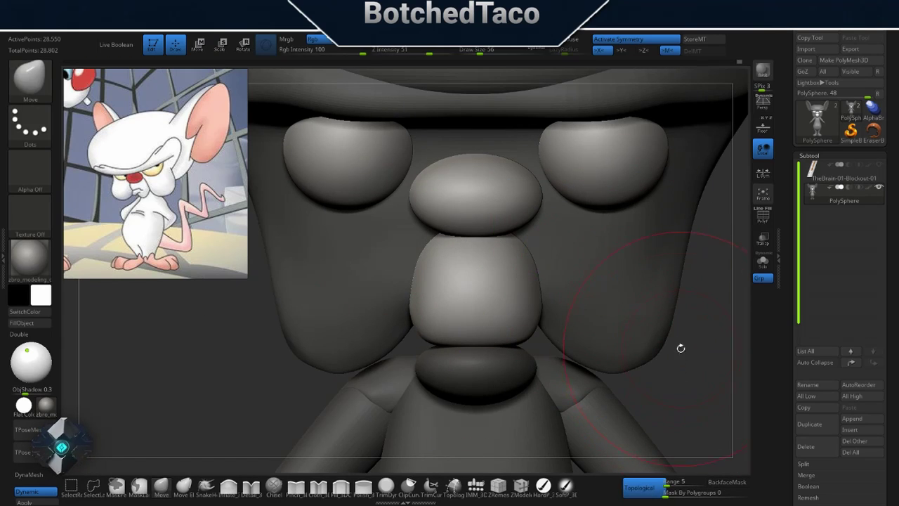
pyautogui.moveTo(578, 301)
pyautogui.mouseDown()
pyautogui.moveTo(654, 353)
pyautogui.moveTo(664, 280)
pyautogui.moveTo(422, 353)
pyautogui.mouseUp()
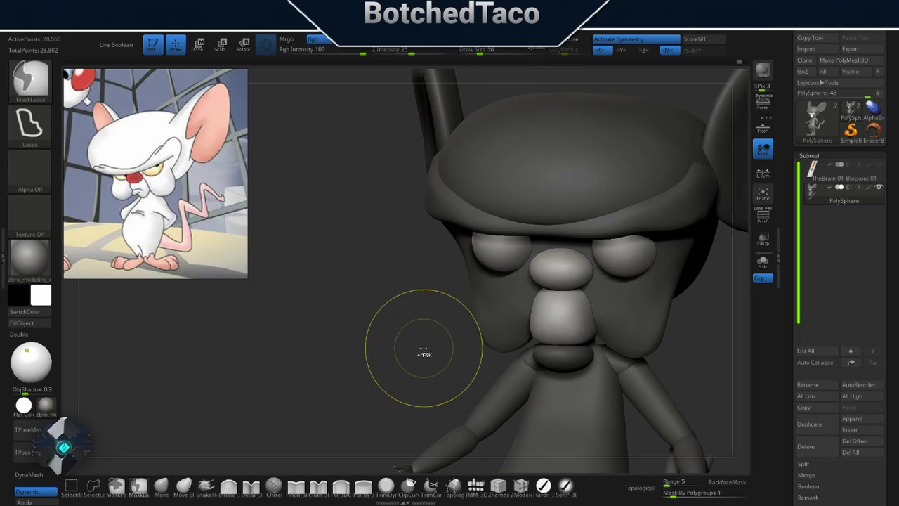
# Step: Save the project and apply the SkinShade4 material to the model
pyautogui.hotkey('ctrl', 's')
pyautogui.press('Return')
pyautogui.moveTo(414, 281)
pyautogui.mouseDown()
pyautogui.moveTo(316, 305)
pyautogui.moveTo(533, 320)
pyautogui.mouseUp()
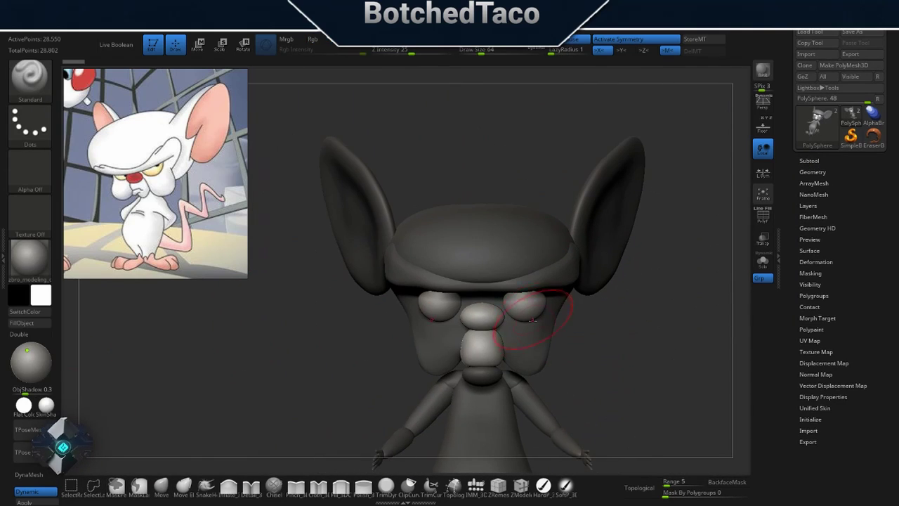
pyautogui.click(45, 407)
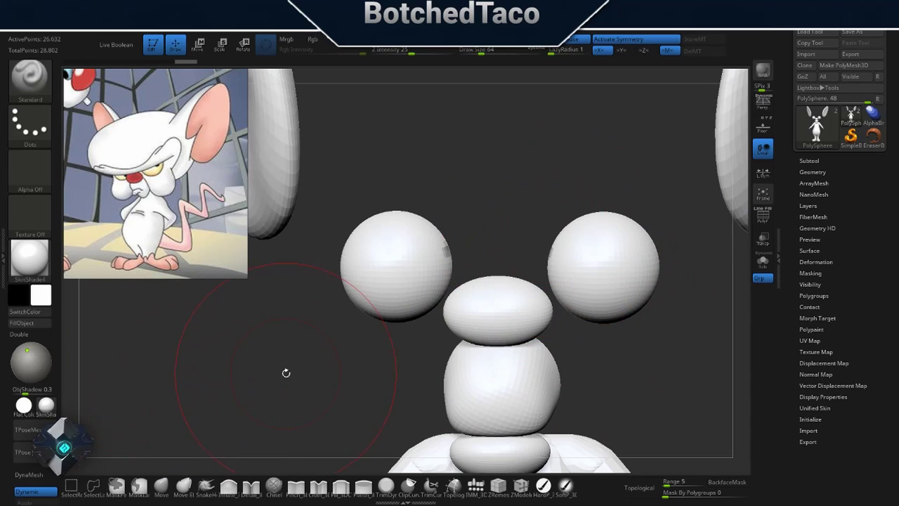
# Step: Mask both ears, group them into their own polygroup, and show PolyF wireframe
pyautogui.keyDown('ctrl'); pyautogui.click(555, 225); pyautogui.keyUp('ctrl')
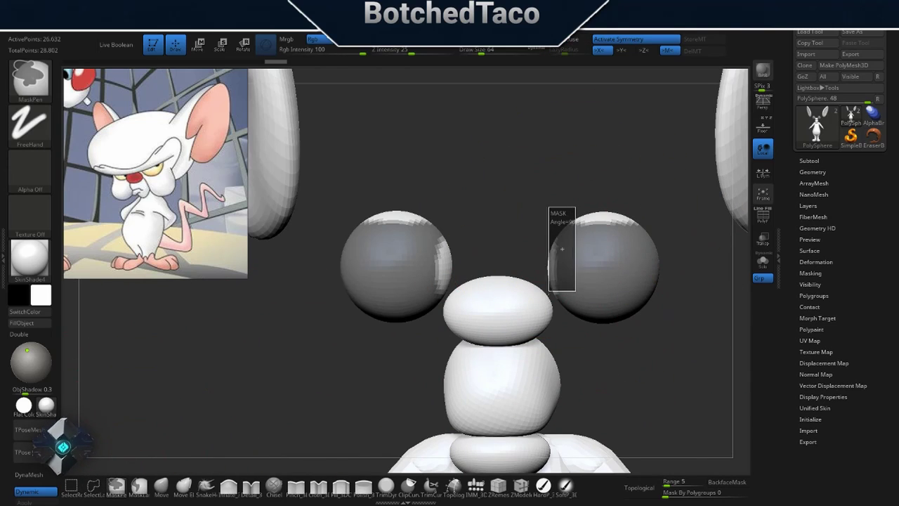
pyautogui.keyDown('ctrl'); pyautogui.moveTo(577, 213); pyautogui.dragTo(566, 271); pyautogui.keyUp('ctrl')
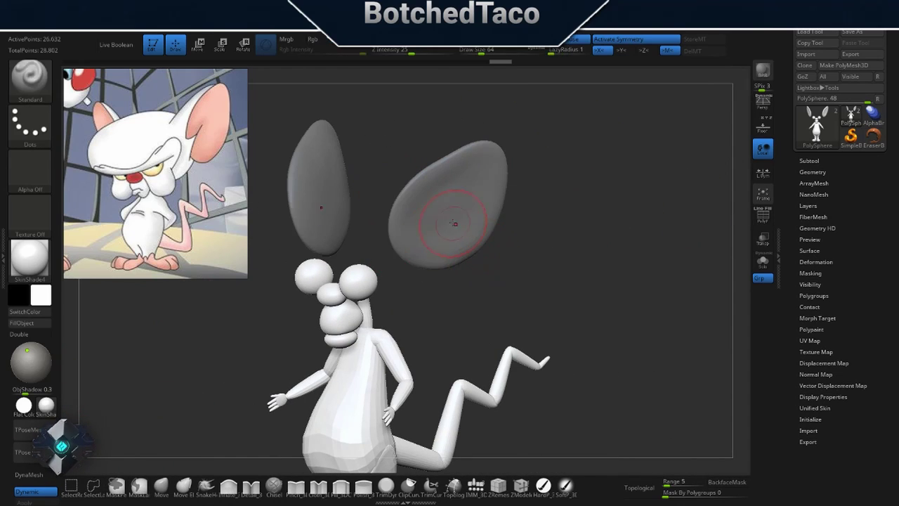
pyautogui.moveTo(445, 211)
pyautogui.keyDown('ctrl'); pyautogui.mouseDown()
pyautogui.moveTo(561, 260)
pyautogui.moveTo(381, 191)
pyautogui.mouseUp(); pyautogui.keyUp('ctrl')
pyautogui.hotkey('shift', 'f')
pyautogui.keyDown('ctrl'); pyautogui.click(570, 236); pyautogui.keyUp('ctrl')
pyautogui.hotkey('ctrl', 'w')
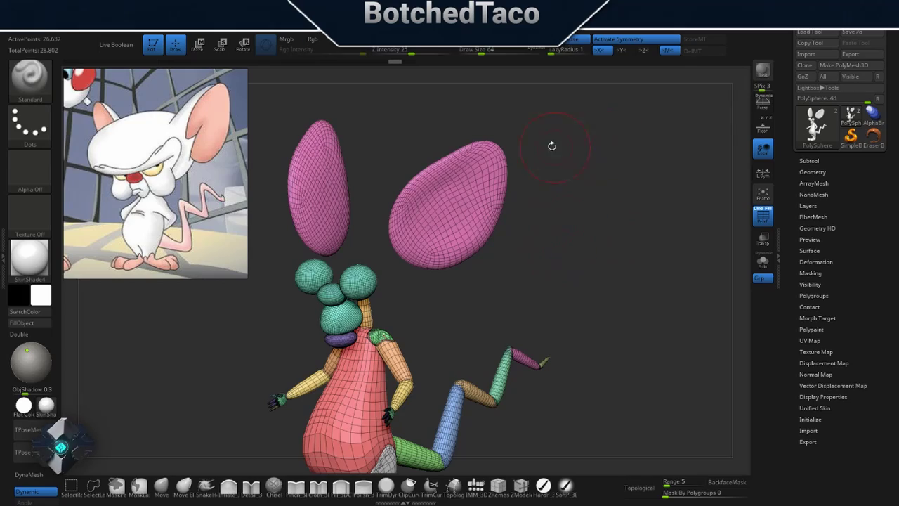
# Step: Mask the face area and test-scale the nose blobs, undoing the stretch
pyautogui.moveTo(552, 146)
pyautogui.mouseDown()
pyautogui.moveTo(411, 287)
pyautogui.moveTo(345, 231)
pyautogui.moveTo(309, 303)
pyautogui.moveTo(408, 233)
pyautogui.moveTo(452, 271)
pyautogui.mouseUp()
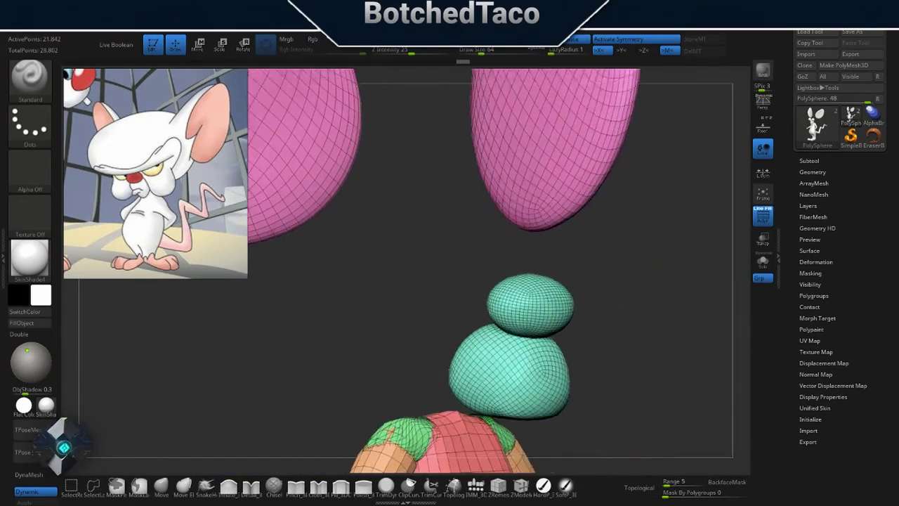
pyautogui.moveTo(551, 236)
pyautogui.mouseDown()
pyautogui.moveTo(594, 287)
pyautogui.moveTo(341, 357)
pyautogui.moveTo(552, 256)
pyautogui.moveTo(521, 169)
pyautogui.mouseUp()
pyautogui.press('w')
pyautogui.hotkey('ctrl', 'z')
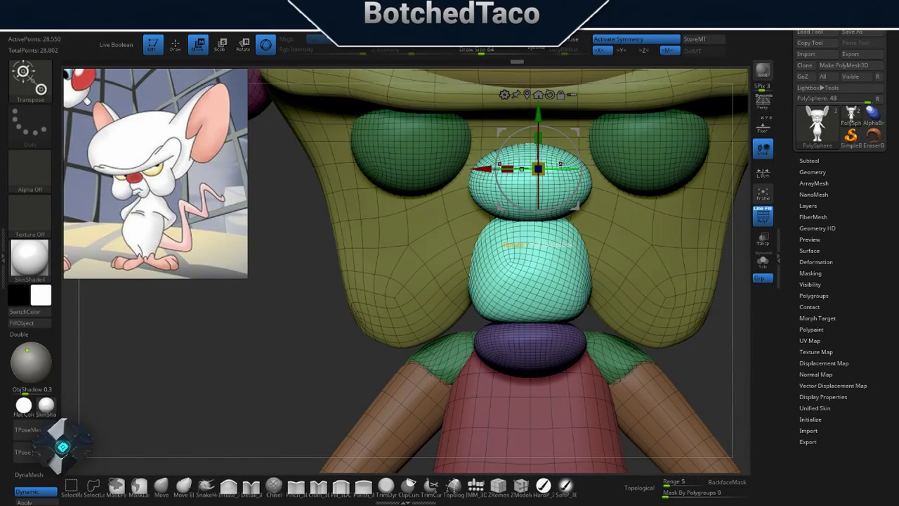
pyautogui.hotkey('ctrl', 'z')
pyautogui.hotkey('ctrl', 'shift', 'z')
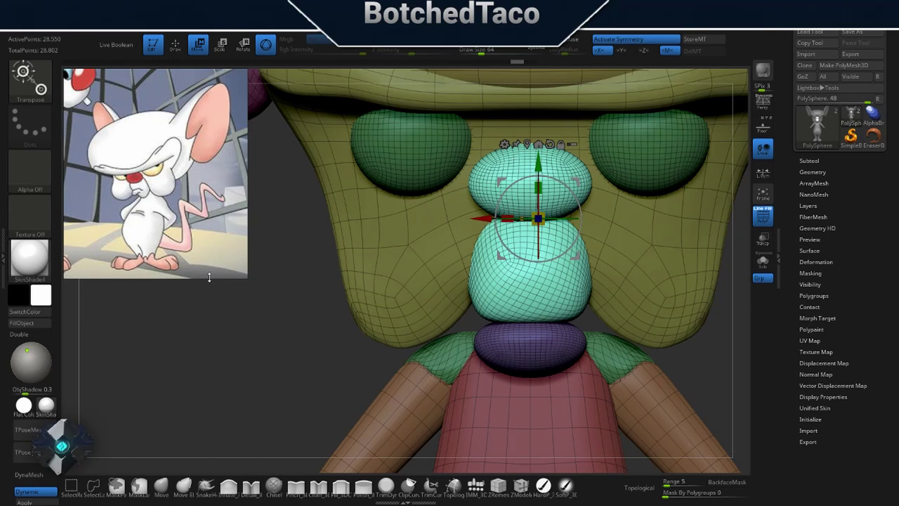
# Step: Hide the stacked teal nose blobs and pick the IMM insert-mesh brush
pyautogui.press('q')
pyautogui.keyDown('ctrl'); pyautogui.keyDown('shift'); pyautogui.click(542, 291); pyautogui.keyUp('shift'); pyautogui.keyUp('ctrl')
pyautogui.keyDown('ctrl'); pyautogui.keyDown('shift'); pyautogui.click(133, 315); pyautogui.keyUp('shift'); pyautogui.keyUp('ctrl')
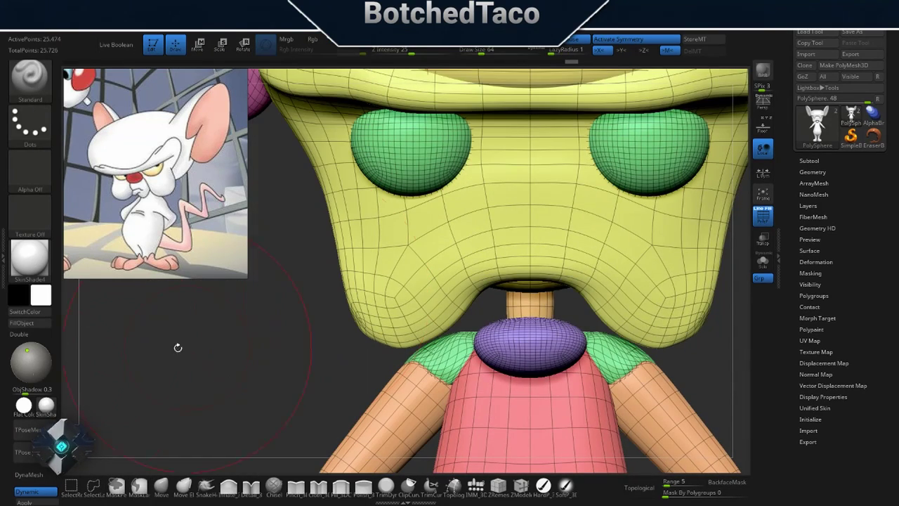
pyautogui.press('b')
pyautogui.press('i')
pyautogui.press('m')
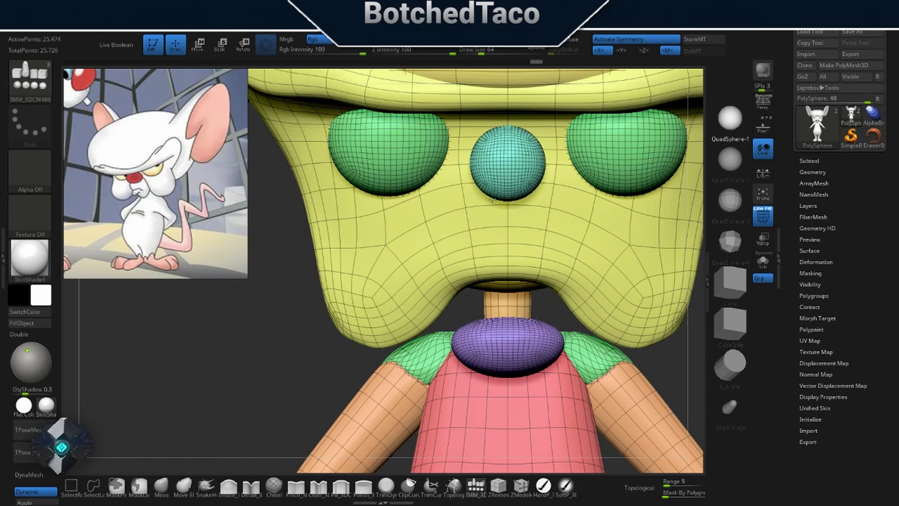
# Step: Insert a sphere on the face as the new nose
pyautogui.click(499, 263)
pyautogui.moveTo(507, 266); pyautogui.dragTo(524, 261)
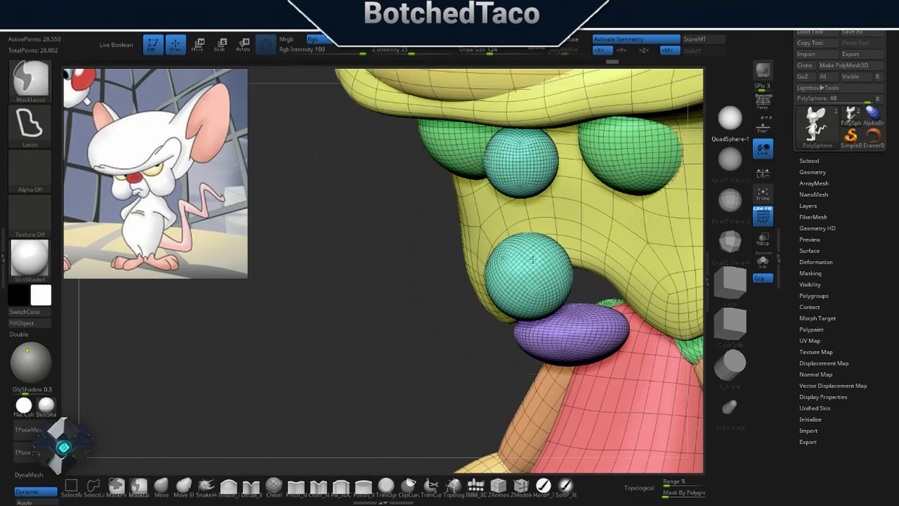
pyautogui.press('w')
pyautogui.click(503, 319)
pyautogui.keyDown('alt'); pyautogui.click(409, 158); pyautogui.keyUp('alt')
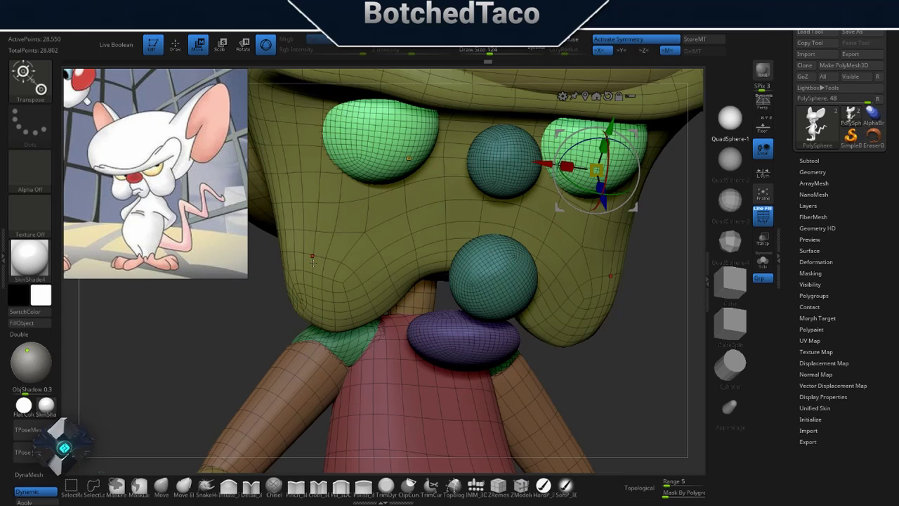
pyautogui.press('q')
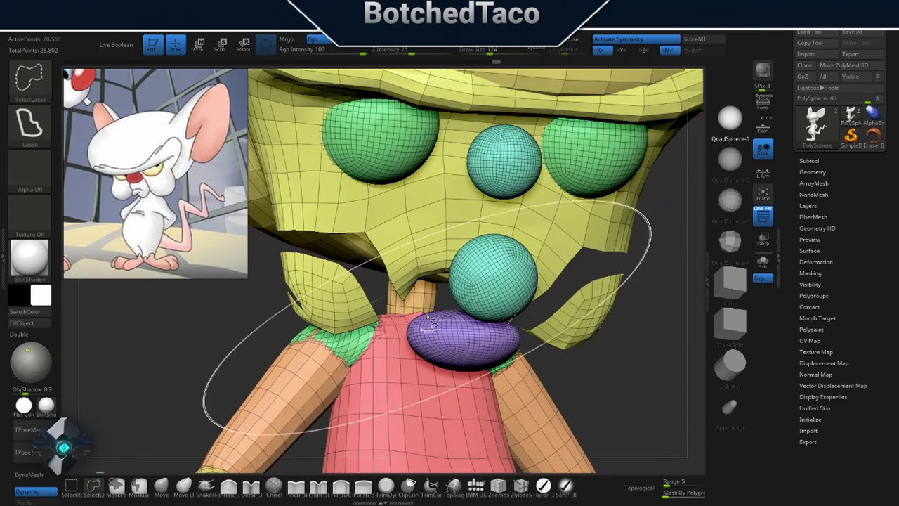
pyautogui.moveTo(408, 159); pyautogui.dragTo(335, 342)
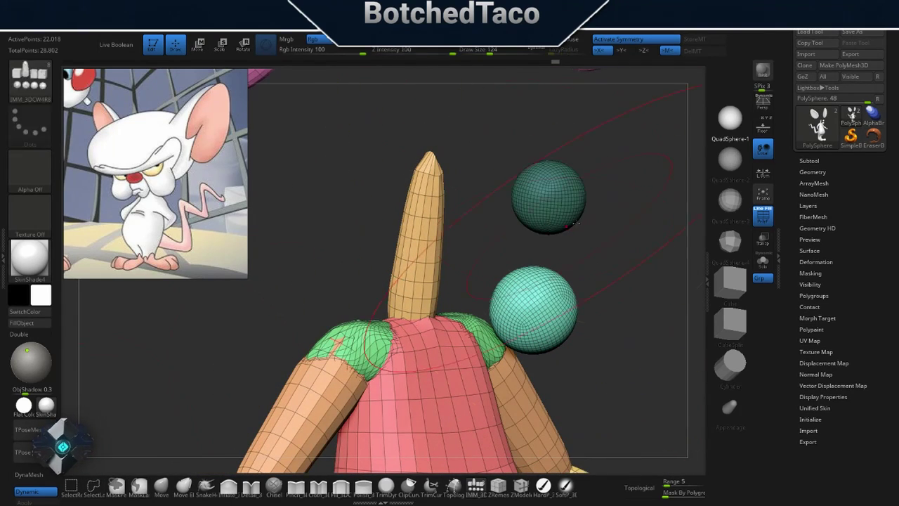
pyautogui.hotkey('ctrl', 'z')
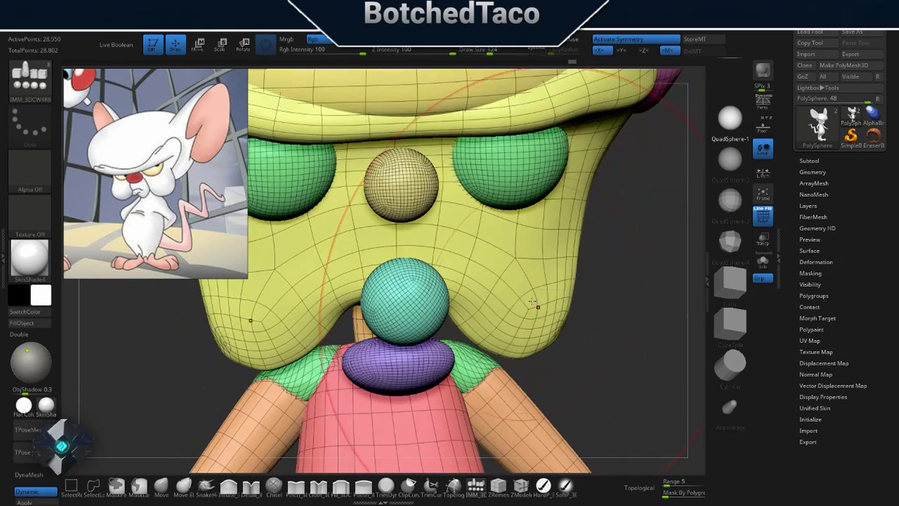
# Step: From a frontal view, move the brown nose up between the eyes
pyautogui.moveTo(622, 330)
pyautogui.mouseDown()
pyautogui.moveTo(417, 188)
pyautogui.moveTo(431, 112)
pyautogui.mouseUp()
pyautogui.press('b')
pyautogui.press('m')
pyautogui.press('v')
pyautogui.press('w')
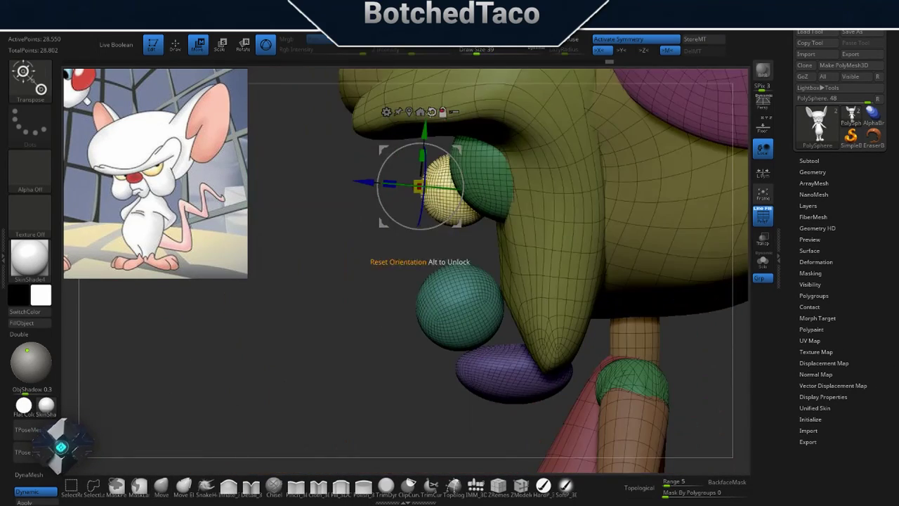
pyautogui.keyDown('shift'); pyautogui.moveTo(366, 199); pyautogui.dragTo(210, 211); pyautogui.keyUp('shift')
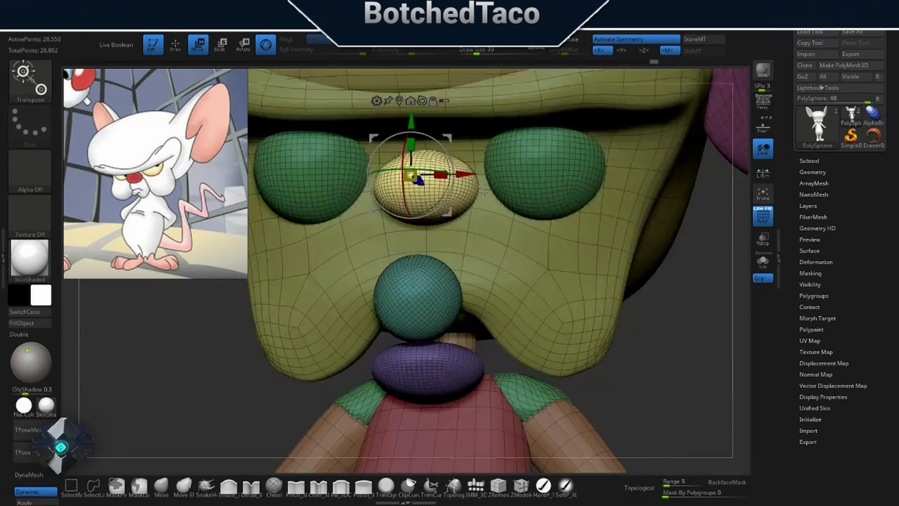
# Step: Stretch the teal muzzle down toward the lips and adjust the purple lip's shape
pyautogui.keyDown('alt'); pyautogui.click(427, 298); pyautogui.keyUp('alt')
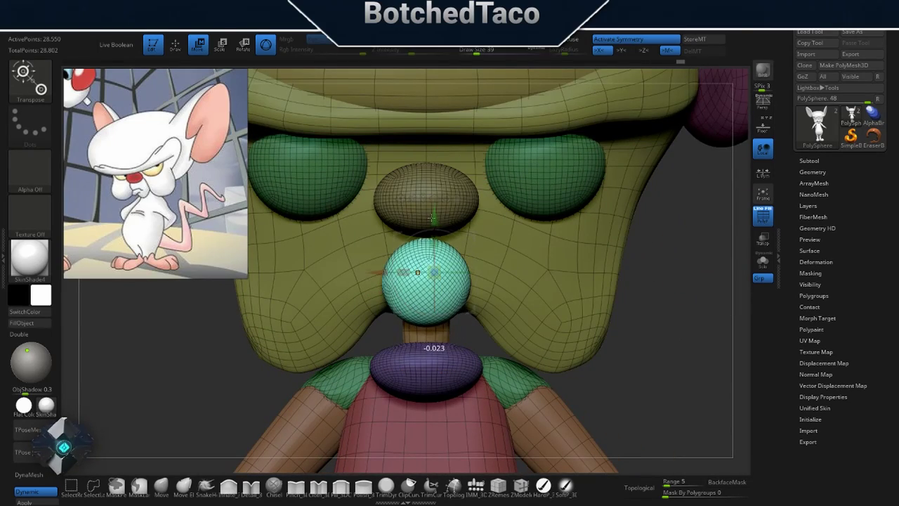
pyautogui.moveTo(433, 218)
pyautogui.keyDown('shift'); pyautogui.mouseDown()
pyautogui.moveTo(393, 211)
pyautogui.moveTo(436, 218)
pyautogui.moveTo(484, 352)
pyautogui.moveTo(438, 321)
pyautogui.mouseUp(); pyautogui.keyUp('shift')
pyautogui.keyDown('alt'); pyautogui.click(513, 362); pyautogui.keyUp('alt')
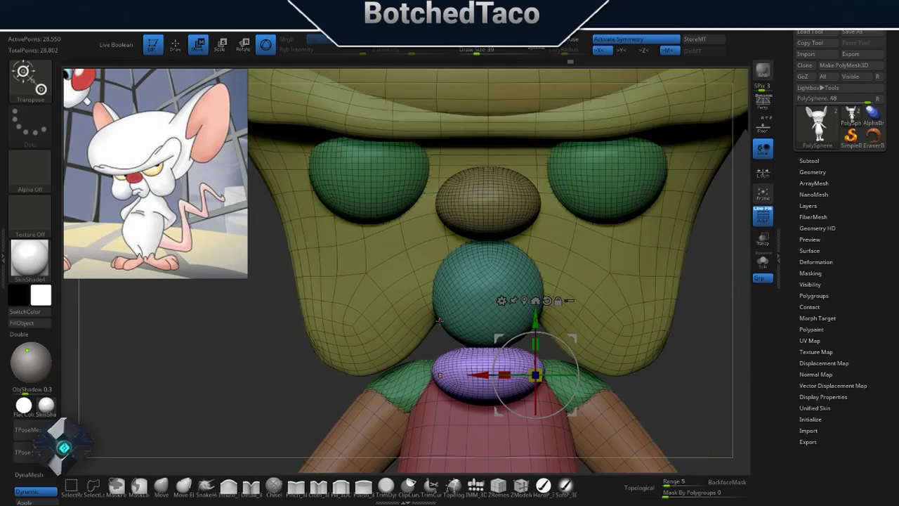
pyautogui.moveTo(295, 421)
pyautogui.mouseDown()
pyautogui.moveTo(590, 338)
pyautogui.moveTo(563, 339)
pyautogui.mouseUp()
# Step: Pull the purple mouth piece outward with the Transpose gizmo
pyautogui.press('q')
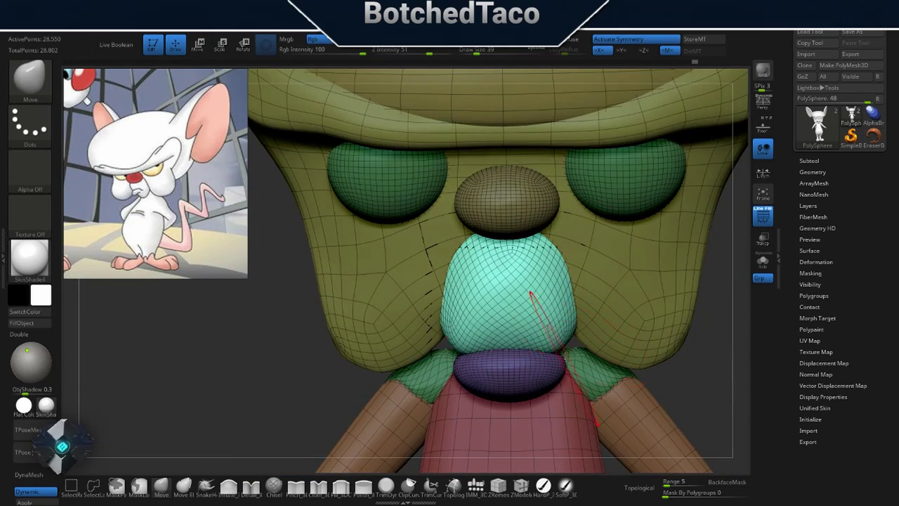
pyautogui.keyDown('alt'); pyautogui.click(572, 150); pyautogui.keyUp('alt')
pyautogui.press('w')
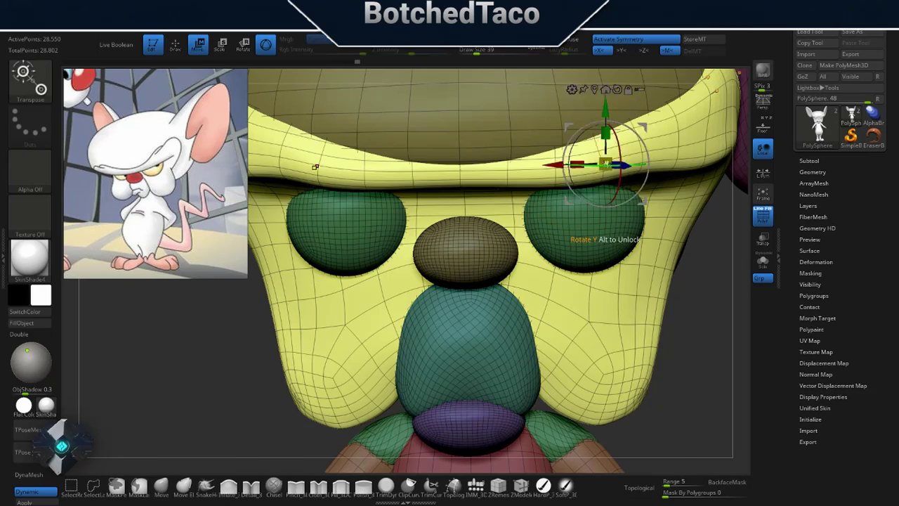
pyautogui.press('q')
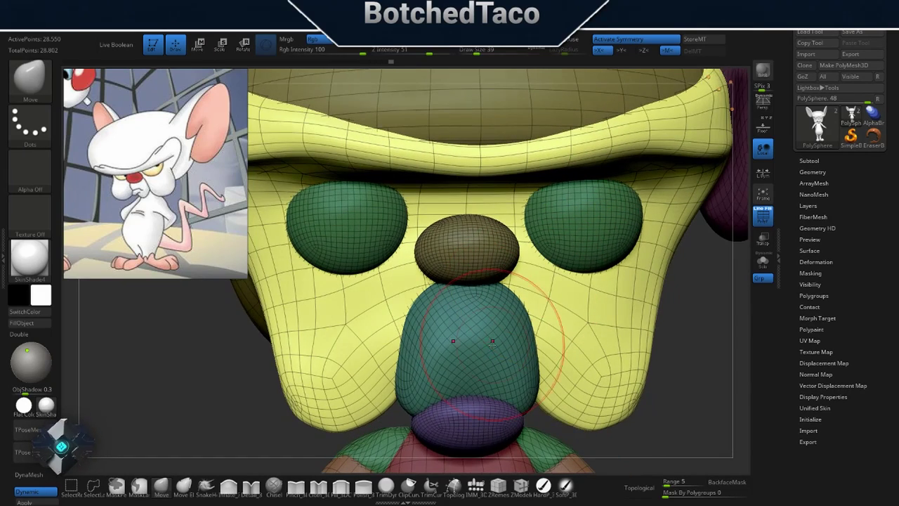
pyautogui.press('w')
pyautogui.keyDown('alt'); pyautogui.click(450, 414); pyautogui.keyUp('alt')
pyautogui.moveTo(492, 422); pyautogui.dragTo(524, 304)
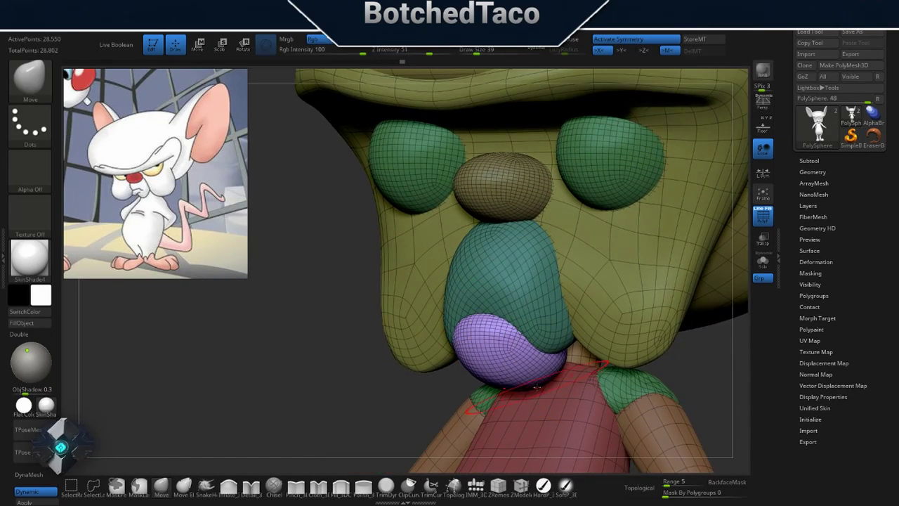
# Step: With symmetry on, sculpt the purple lips into a pout using the Move brush
pyautogui.moveTo(535, 386); pyautogui.dragTo(394, 337)
pyautogui.press('s')
pyautogui.press('x')
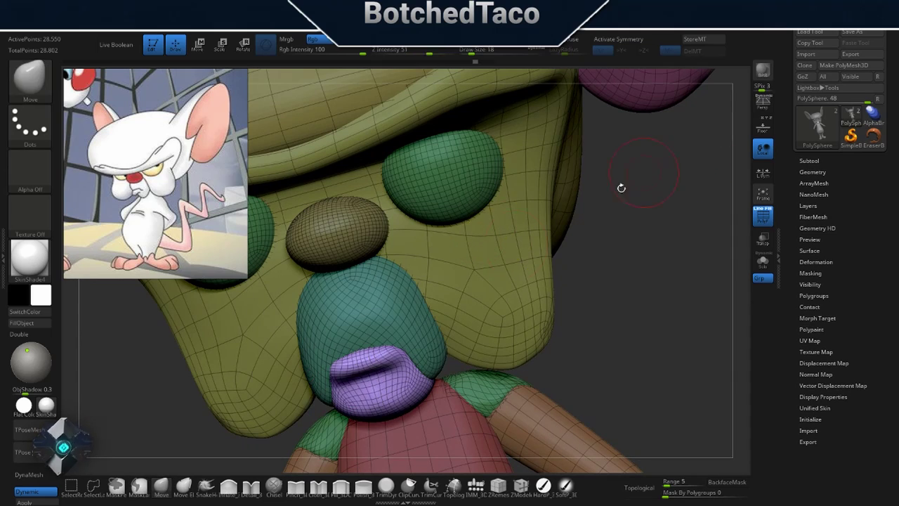
pyautogui.keyDown('shift'); pyautogui.moveTo(621, 188); pyautogui.dragTo(618, 141); pyautogui.keyUp('shift')
pyautogui.click(615, 36)
pyautogui.press('w')
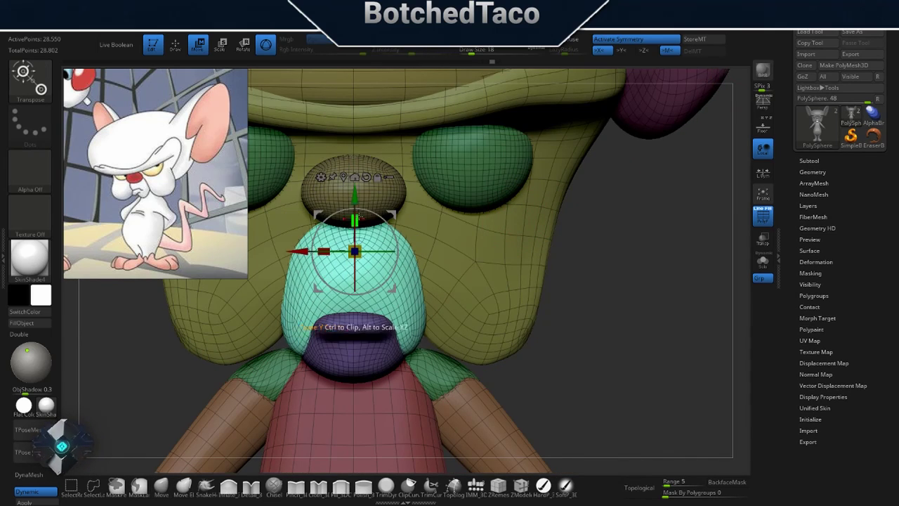
pyautogui.press('q')
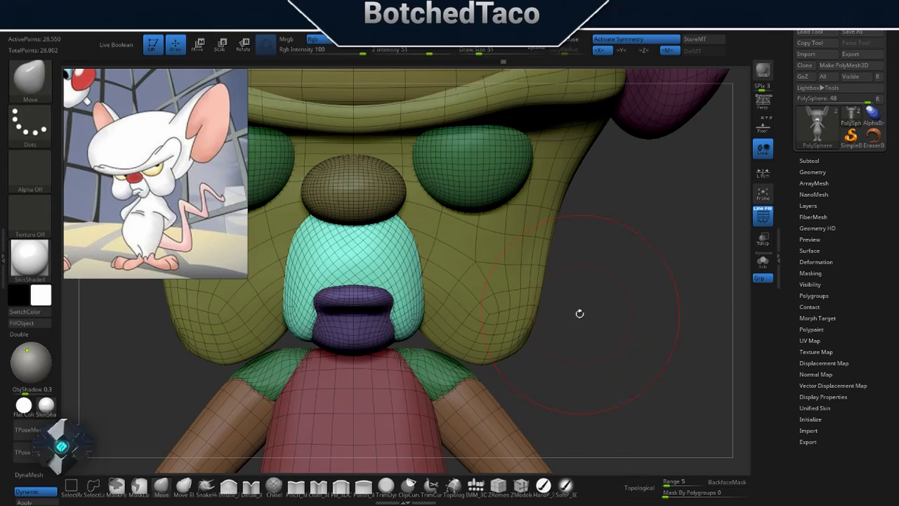
pyautogui.moveTo(577, 311); pyautogui.dragTo(396, 301)
# Step: Isolate the purple lips and orbit around to check the body from back and front
pyautogui.press('w')
pyautogui.keyDown('ctrl'); pyautogui.click(396, 302); pyautogui.keyUp('ctrl')
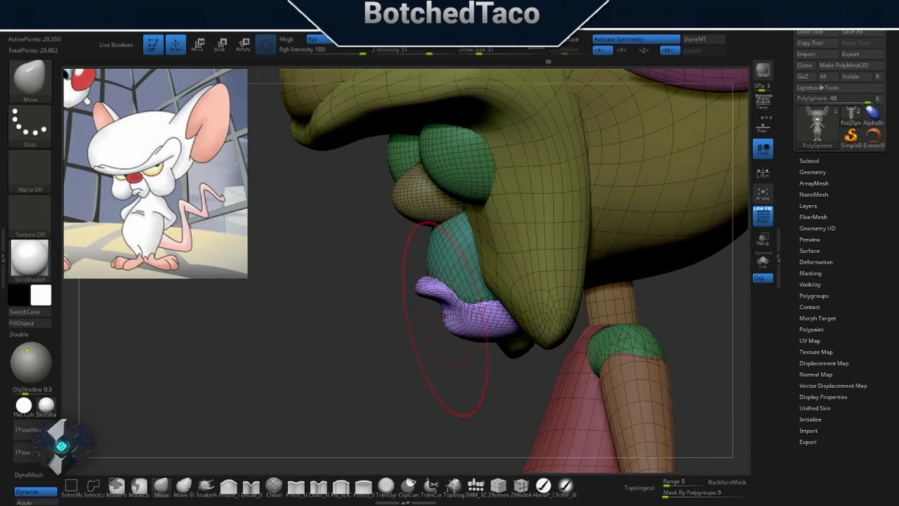
pyautogui.moveTo(431, 281)
pyautogui.mouseDown()
pyautogui.moveTo(418, 379)
pyautogui.moveTo(517, 365)
pyautogui.moveTo(452, 241)
pyautogui.moveTo(526, 341)
pyautogui.moveTo(375, 324)
pyautogui.mouseUp()
pyautogui.moveTo(435, 266)
pyautogui.mouseDown()
pyautogui.moveTo(597, 351)
pyautogui.moveTo(562, 330)
pyautogui.moveTo(583, 305)
pyautogui.mouseUp()
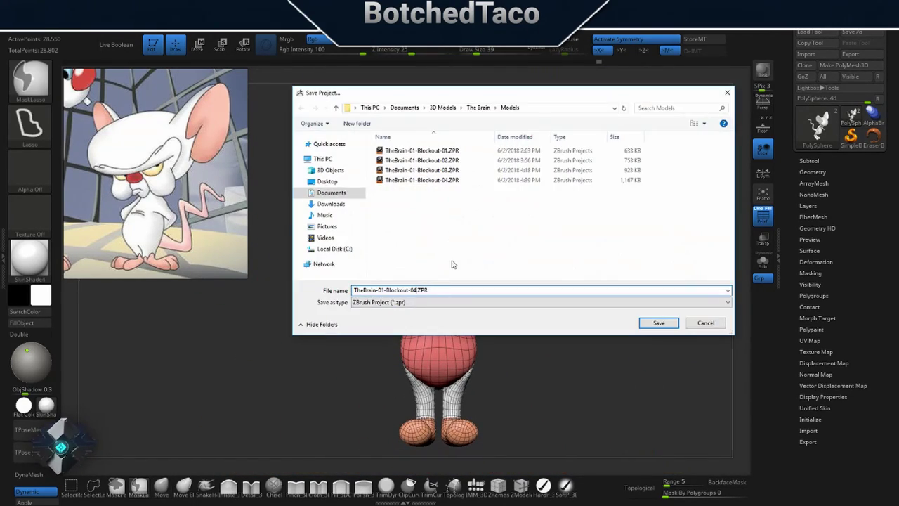
# Step: Hide the polygroup display, frame the character, and open the Subtool list and DynaMesh Master plugin
pyautogui.hotkey('shift', 'f')
pyautogui.moveTo(393, 295)
pyautogui.mouseDown()
pyautogui.moveTo(564, 267)
pyautogui.moveTo(520, 211)
pyautogui.moveTo(539, 298)
pyautogui.moveTo(475, 281)
pyautogui.mouseUp()
pyautogui.press('f')
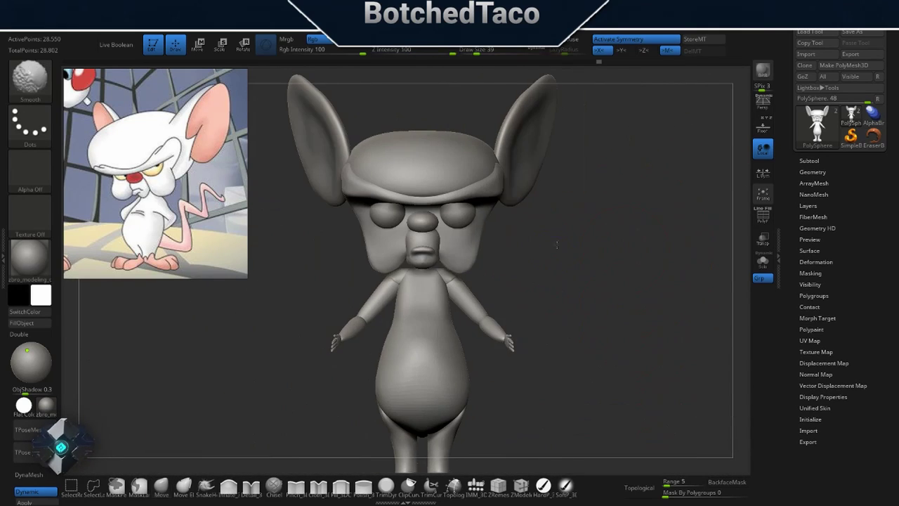
pyautogui.click(809, 161)
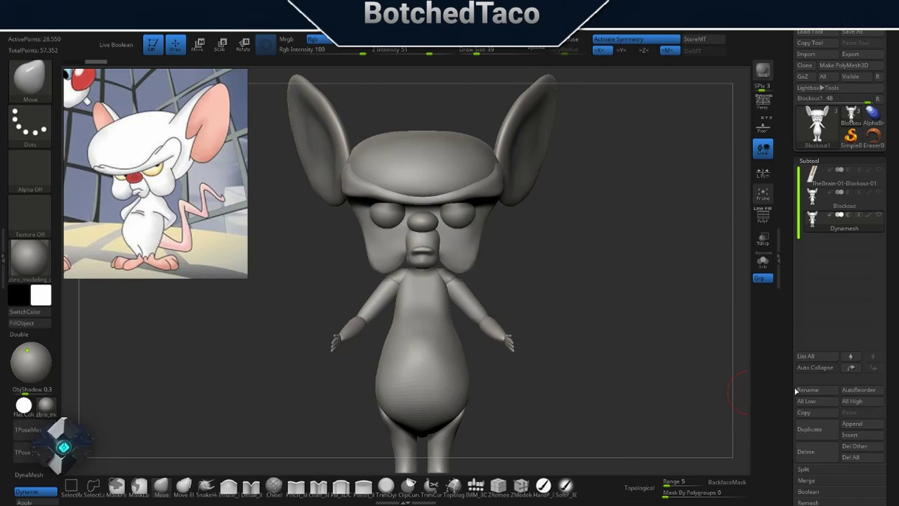
pyautogui.click(6, 281)
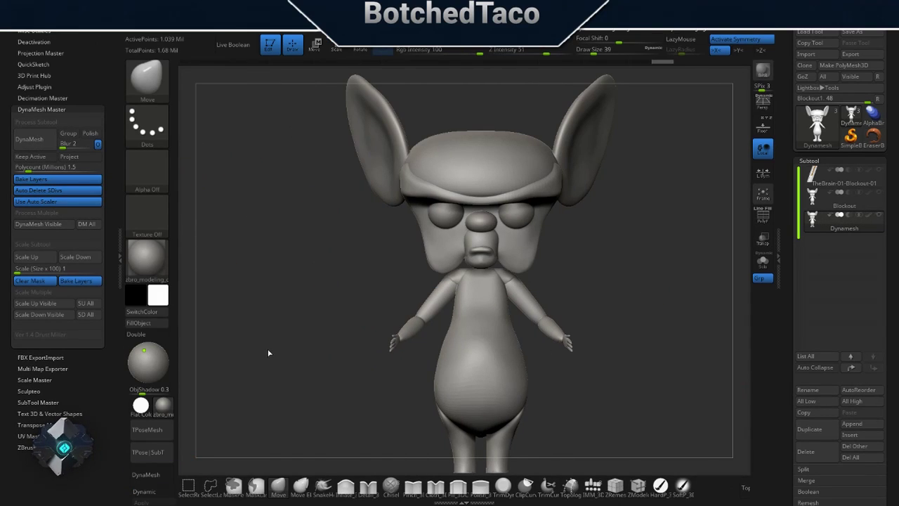
# Step: Undo the DynaMesh merge and inspect the belly, feet and hand of the blockout
pyautogui.hotkey('ctrl', 'z')
pyautogui.hotkey('ctrl', 'z')
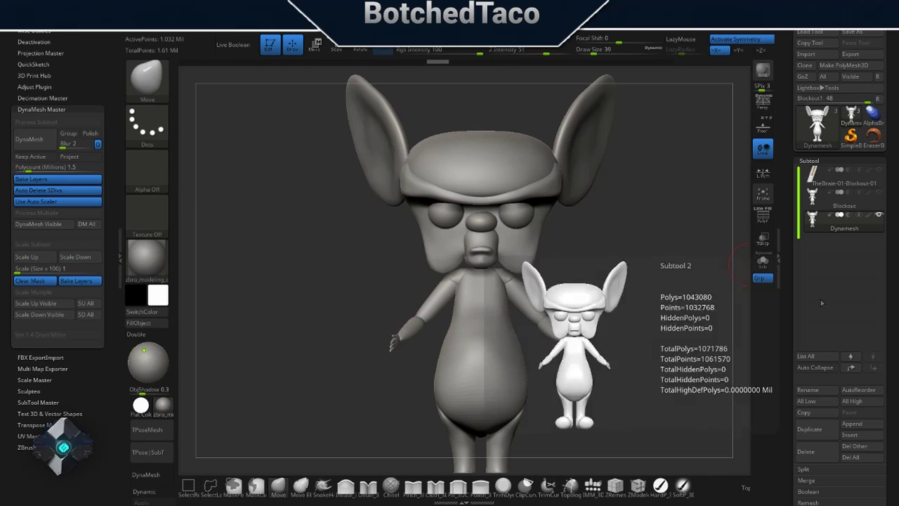
pyautogui.click(29, 139)
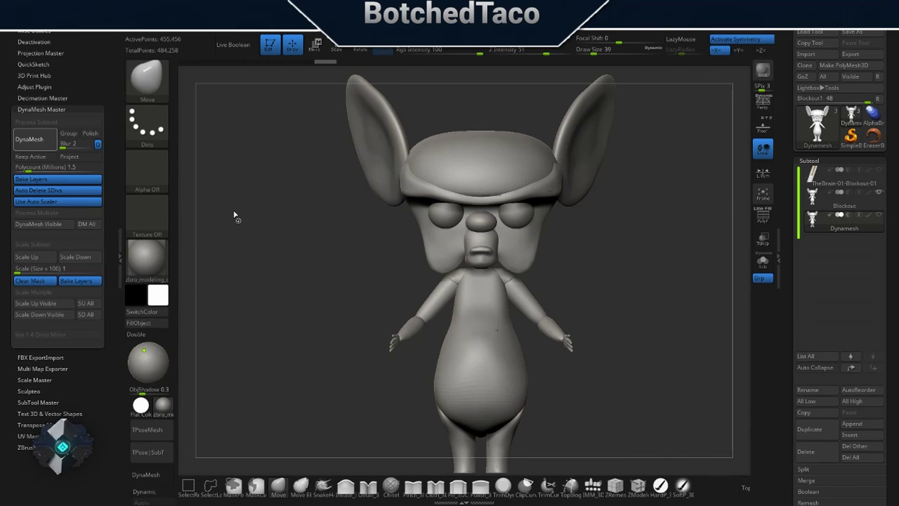
pyautogui.hotkey('shift', 'f')
pyautogui.hotkey('shift', 'f')
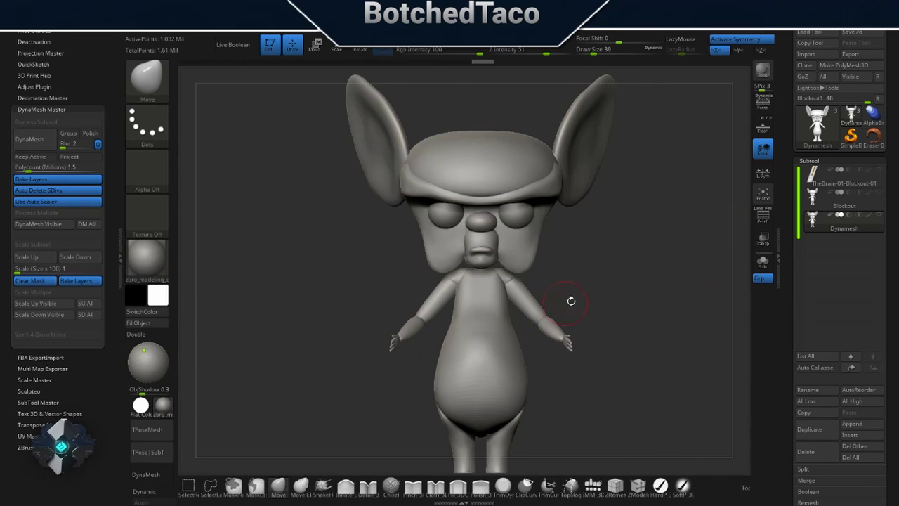
pyautogui.moveTo(571, 300); pyautogui.dragTo(462, 57)
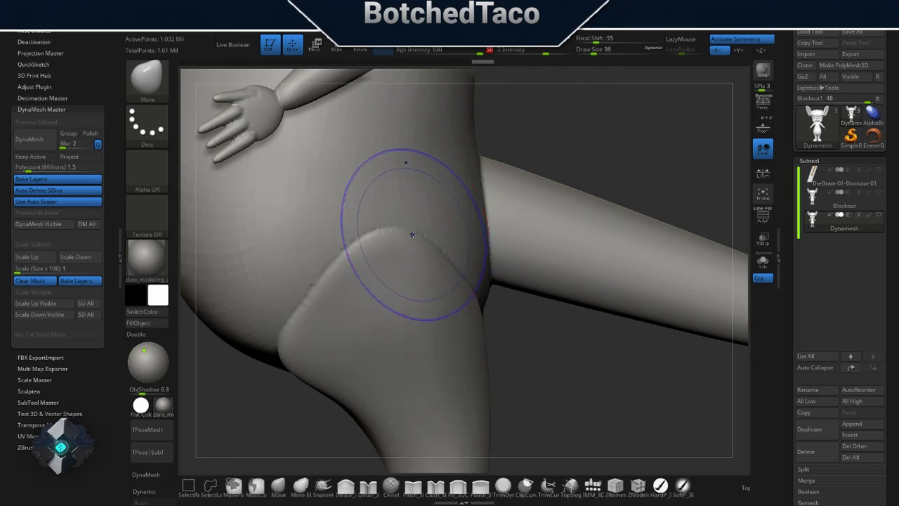
pyautogui.moveTo(488, 194)
pyautogui.mouseDown()
pyautogui.moveTo(482, 301)
pyautogui.moveTo(391, 290)
pyautogui.moveTo(462, 171)
pyautogui.moveTo(391, 318)
pyautogui.moveTo(381, 317)
pyautogui.moveTo(375, 269)
pyautogui.moveTo(394, 308)
pyautogui.moveTo(393, 276)
pyautogui.mouseUp()
pyautogui.keyDown('ctrl'); pyautogui.moveTo(393, 276); pyautogui.dragTo(458, 215); pyautogui.keyUp('ctrl')
pyautogui.press('f')
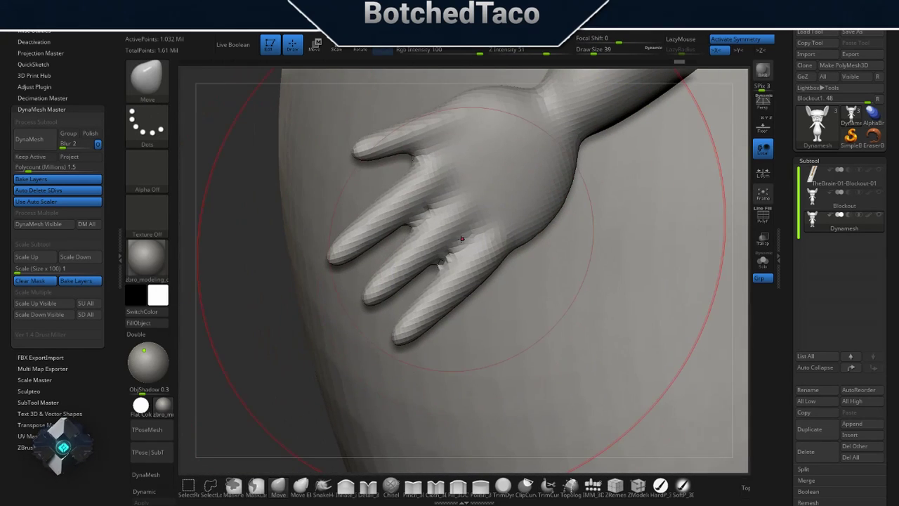
pyautogui.scroll(3, 474, 253)
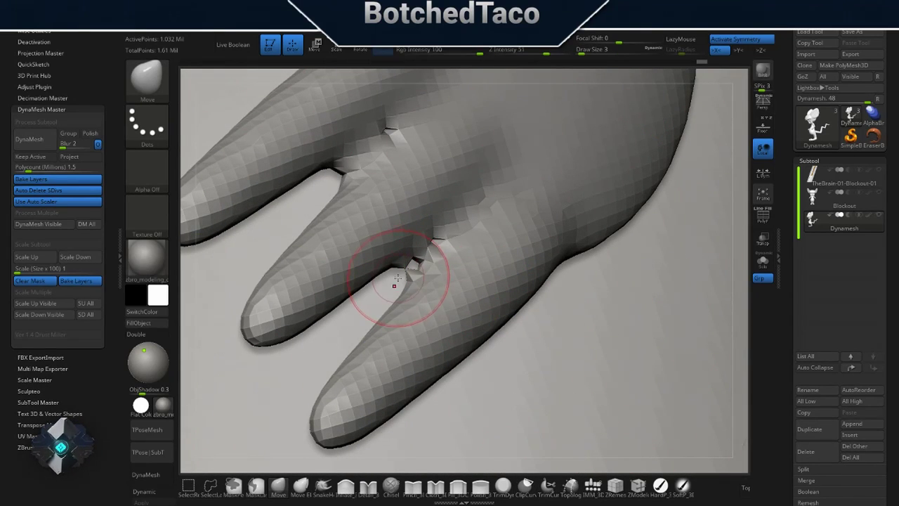
# Step: Mask everything except one finger and reposition that finger
pyautogui.press('b')
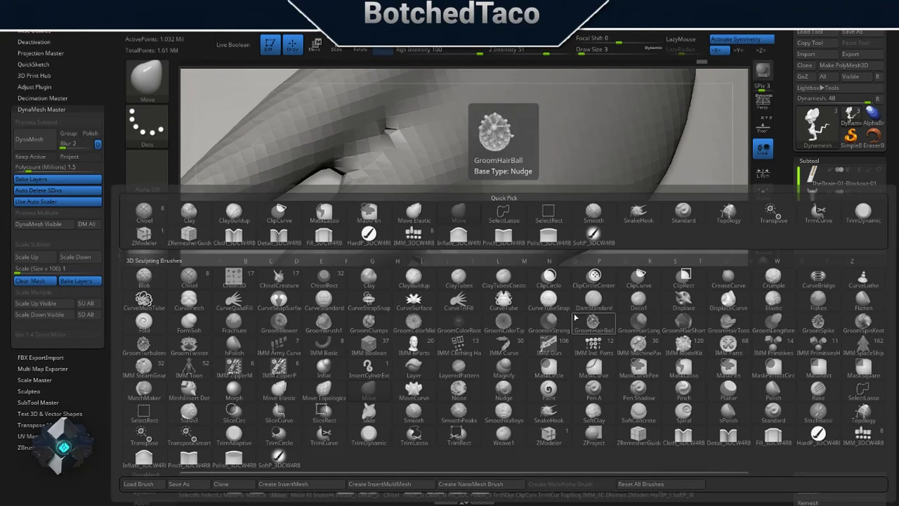
pyautogui.press('c')
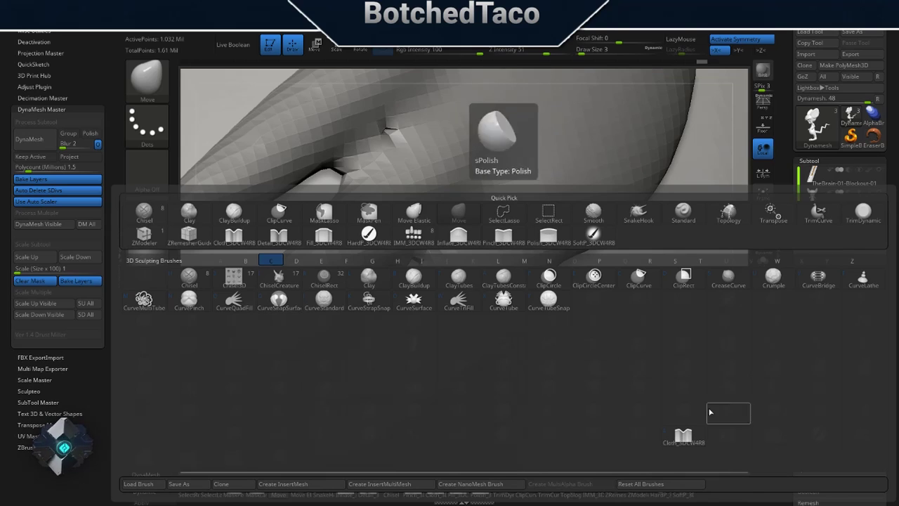
pyautogui.press('Escape')
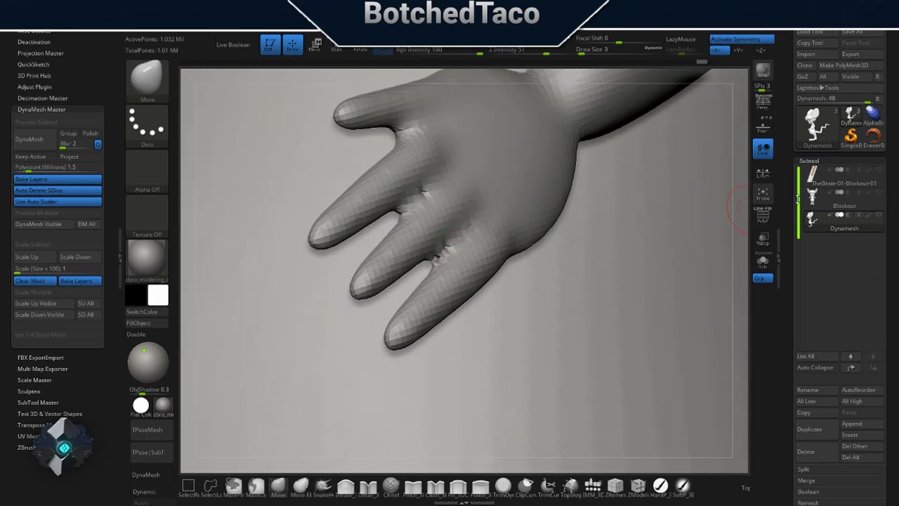
pyautogui.scroll(5, 421, 302)
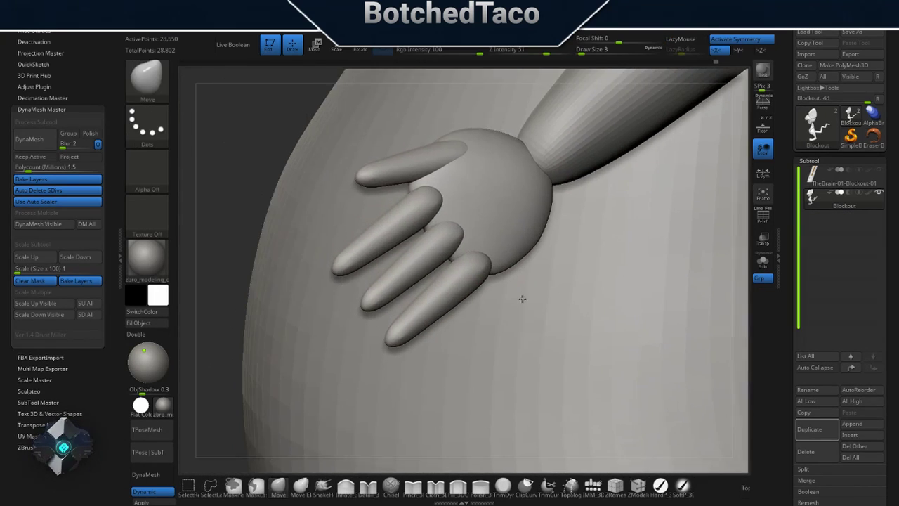
pyautogui.scroll(3, 324, 332)
pyautogui.press('w')
pyautogui.keyDown('ctrl'); pyautogui.click(329, 333); pyautogui.keyUp('ctrl')
pyautogui.press('q')
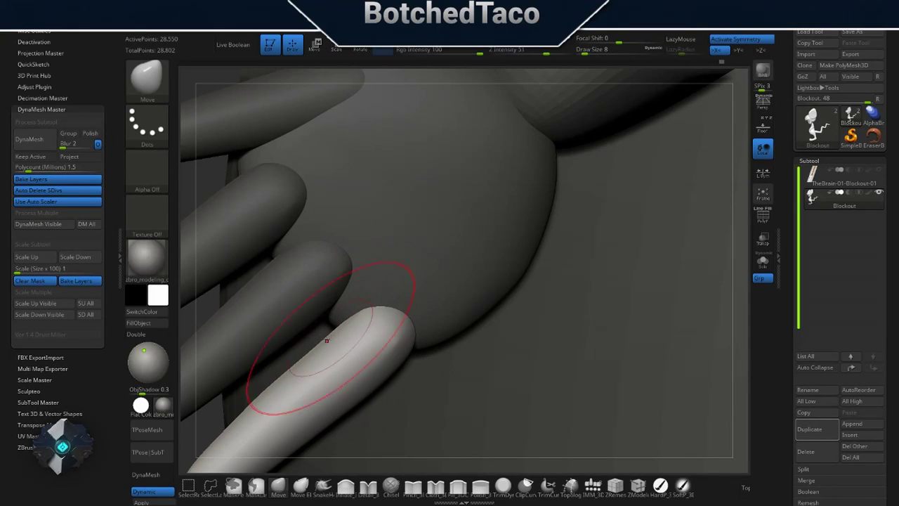
pyautogui.moveTo(279, 324)
pyautogui.mouseDown(button='right')
pyautogui.moveTo(272, 260)
pyautogui.moveTo(353, 296)
pyautogui.moveTo(541, 319)
pyautogui.moveTo(519, 295)
pyautogui.moveTo(438, 321)
pyautogui.mouseUp(button='right')
pyautogui.press('w')
pyautogui.press('q')
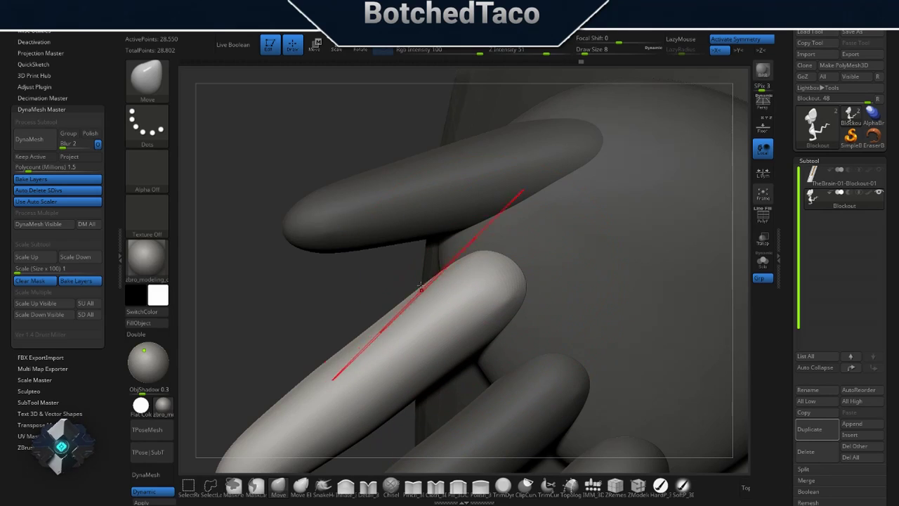
pyautogui.moveTo(461, 369); pyautogui.dragTo(333, 380, button='right')
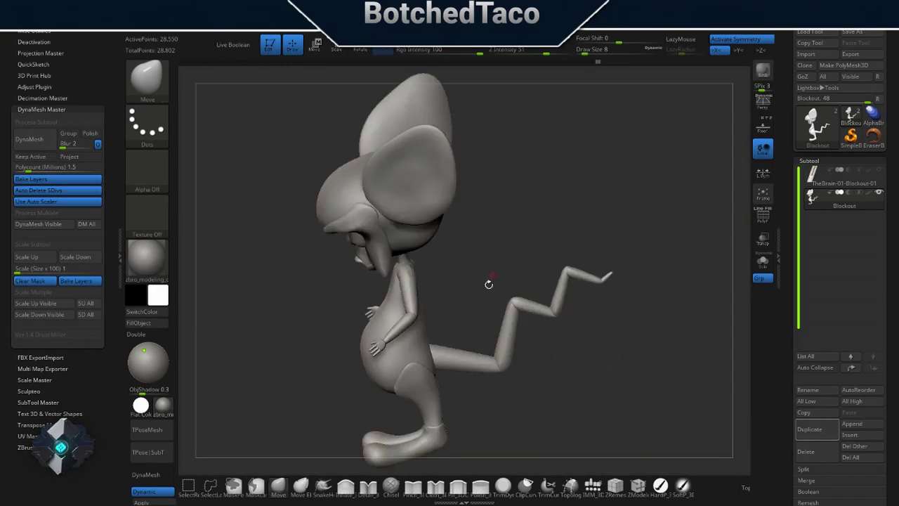
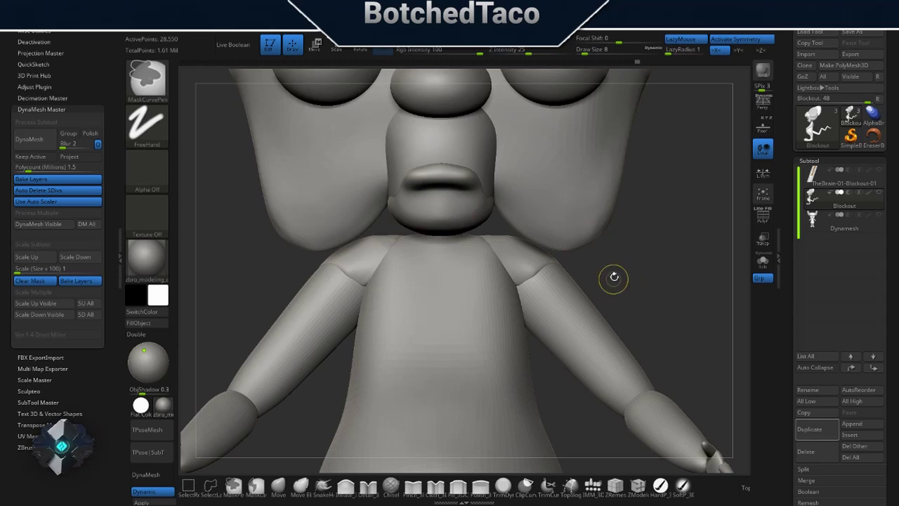
# Step: Remesh the blockout into a single DynaMesh of about 1.03 million points
pyautogui.click(29, 138)
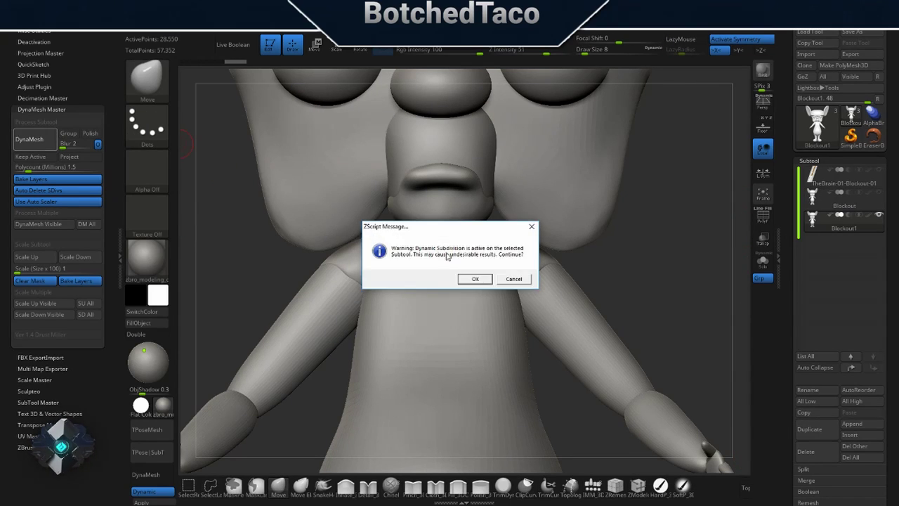
pyautogui.press('Return')
pyautogui.moveTo(455, 322); pyautogui.dragTo(595, 318, button='right')
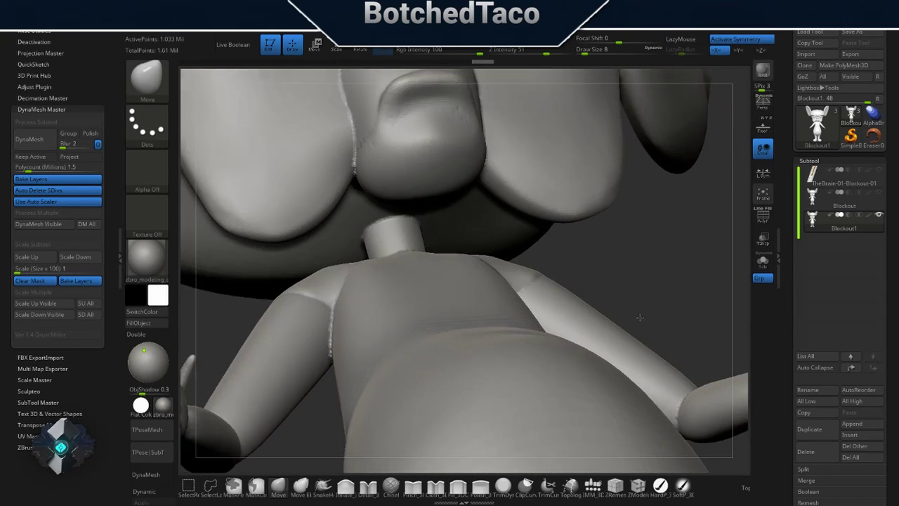
# Step: Rename the subtool to Dynamesh and save the project
pyautogui.write('Dynamesh')
pyautogui.press('Return')
pyautogui.hotkey('ctrl', 's')
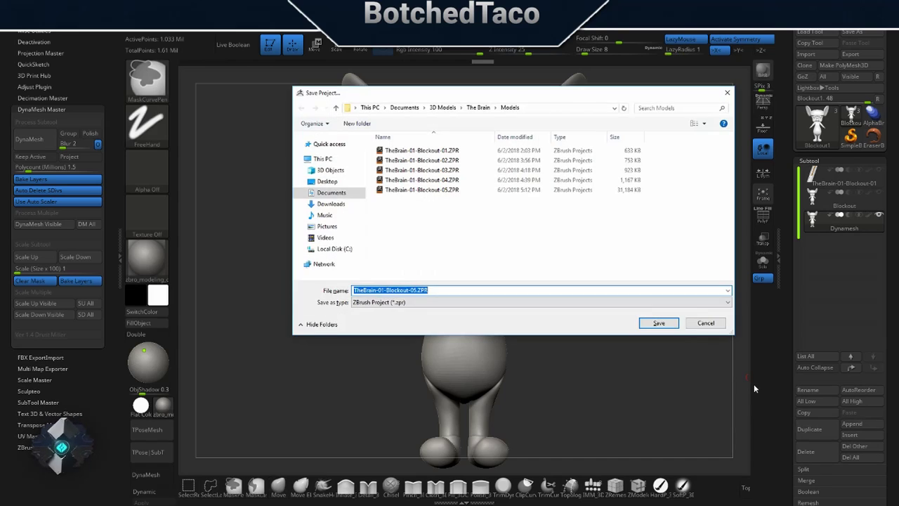
pyautogui.press('Return')
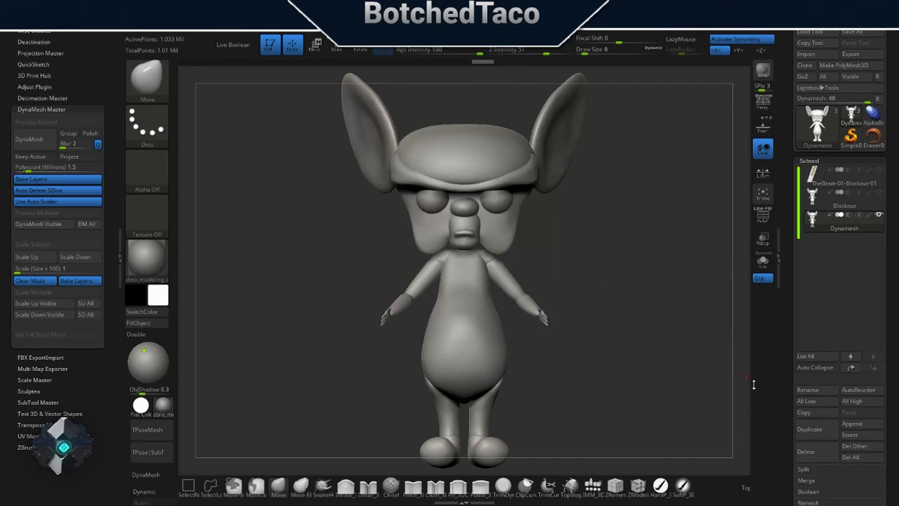
pyautogui.moveTo(449, 295)
pyautogui.keyDown('shift'); pyautogui.mouseDown()
pyautogui.moveTo(542, 295)
pyautogui.moveTo(490, 333)
pyautogui.moveTo(551, 218)
pyautogui.mouseUp(); pyautogui.keyUp('shift')
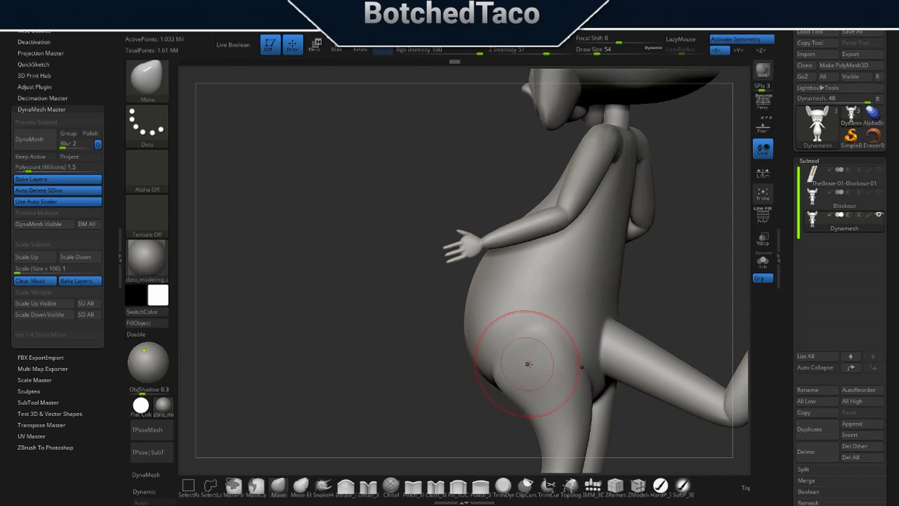
pyautogui.moveTo(528, 364)
pyautogui.mouseDown()
pyautogui.moveTo(596, 397)
pyautogui.moveTo(570, 411)
pyautogui.mouseUp()
pyautogui.press('s')
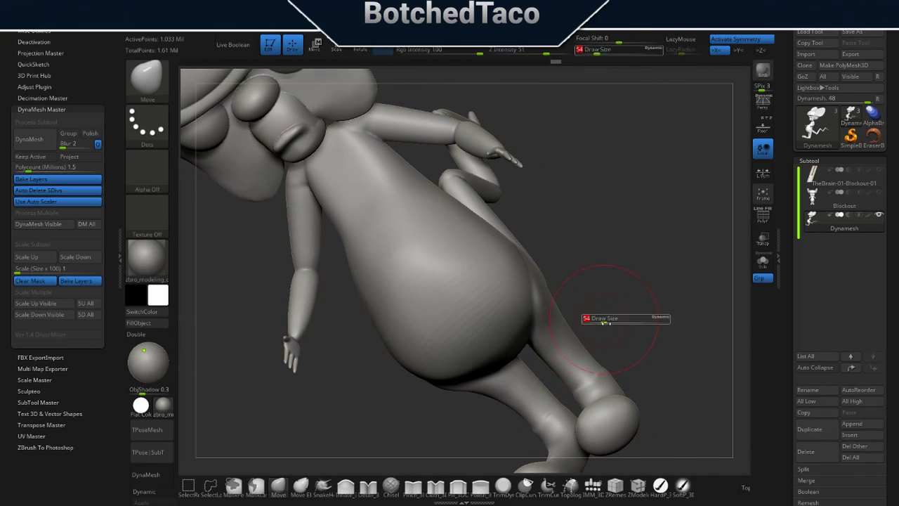
pyautogui.moveTo(558, 120)
pyautogui.mouseDown()
pyautogui.moveTo(513, 291)
pyautogui.moveTo(634, 311)
pyautogui.mouseUp()
# Step: Load the Smooth Stronger brush from the Lightbox brush library
pyautogui.press(',')
pyautogui.click(290, 74)
pyautogui.click(203, 106)
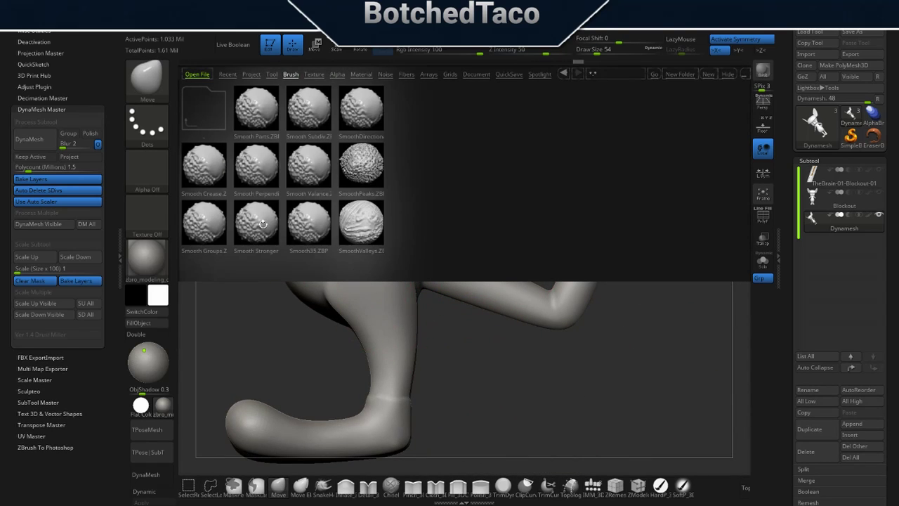
pyautogui.press(',')
pyautogui.click(520, 35)
pyautogui.press(',')
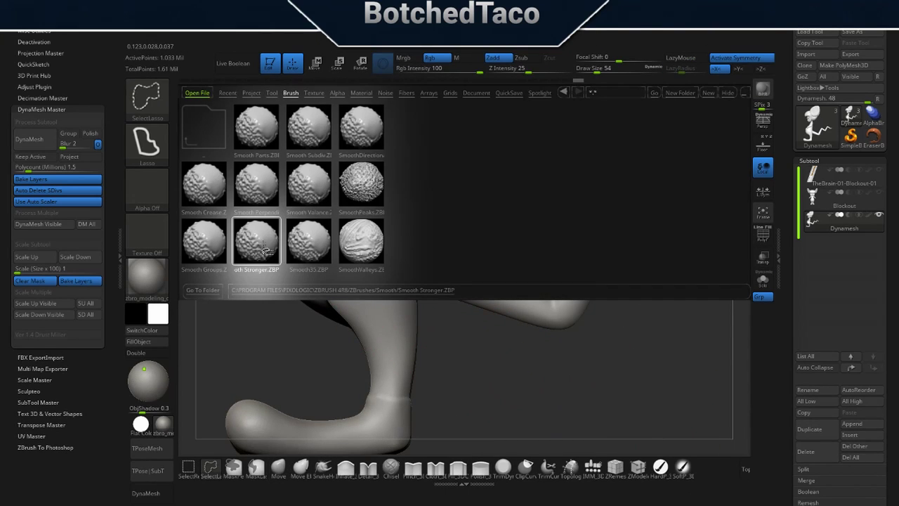
pyautogui.doubleClick(258, 239)
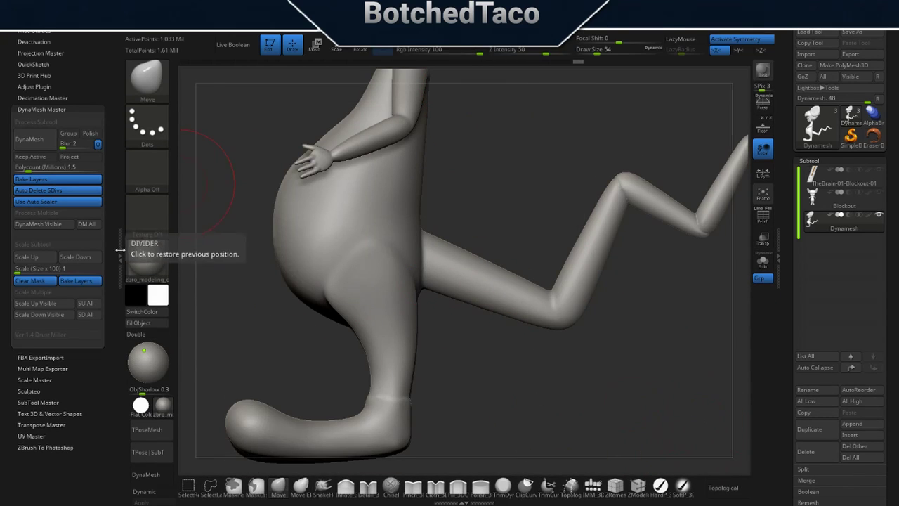
# Step: Add Smooth Stronger to the quick brush shelf and bring it up on the face
pyautogui.click(120, 249)
pyautogui.click(569, 472)
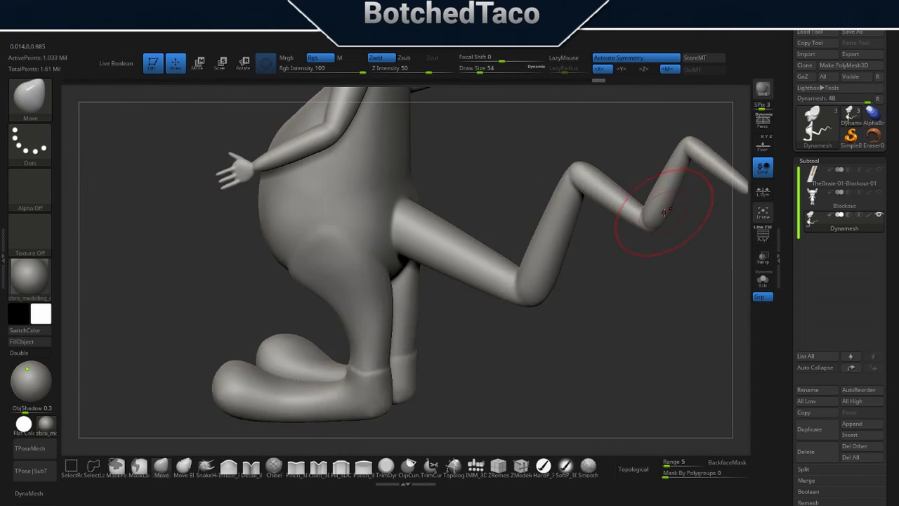
pyautogui.moveTo(642, 231)
pyautogui.mouseDown()
pyautogui.moveTo(545, 257)
pyautogui.moveTo(675, 215)
pyautogui.moveTo(574, 290)
pyautogui.moveTo(571, 211)
pyautogui.moveTo(682, 281)
pyautogui.moveTo(571, 394)
pyautogui.moveTo(583, 295)
pyautogui.moveTo(576, 234)
pyautogui.moveTo(532, 260)
pyautogui.moveTo(512, 248)
pyautogui.mouseUp()
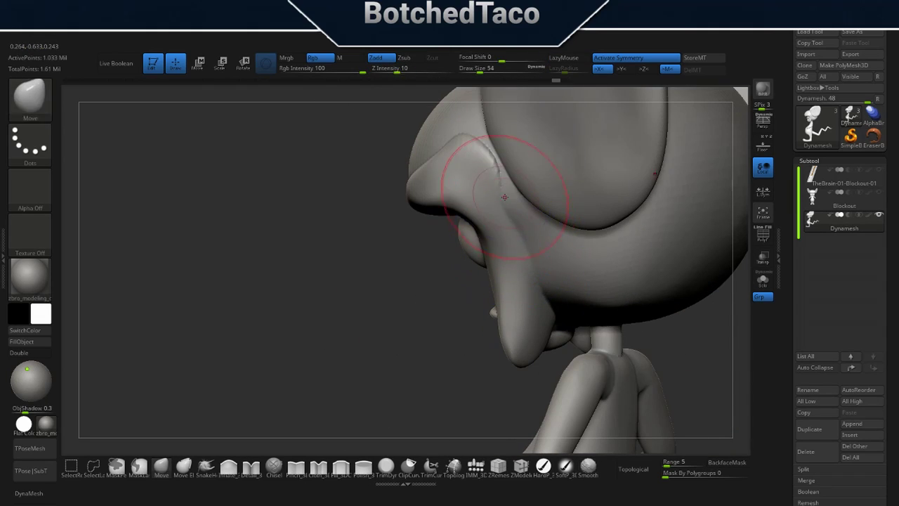
pyautogui.moveTo(505, 196)
pyautogui.mouseDown()
pyautogui.moveTo(433, 289)
pyautogui.moveTo(381, 311)
pyautogui.moveTo(379, 329)
pyautogui.mouseUp()
pyautogui.press('shift')
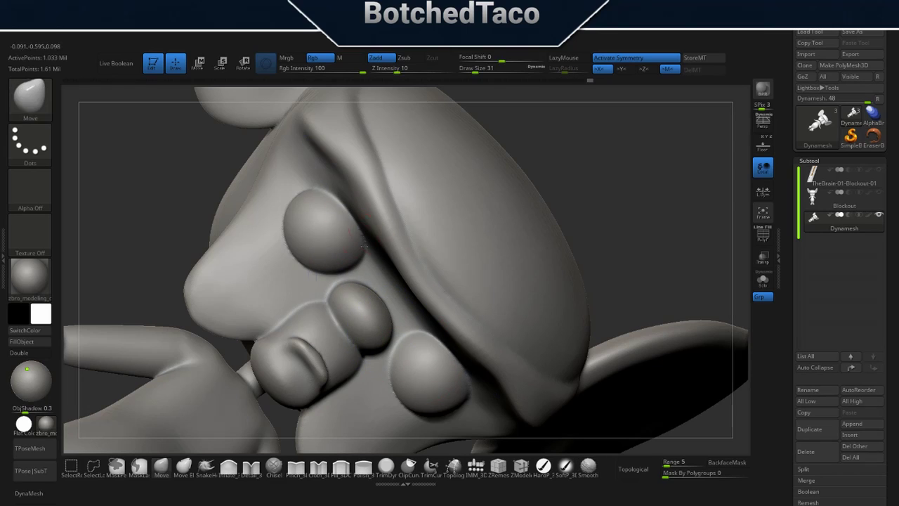
pyautogui.moveTo(364, 245)
pyautogui.mouseDown()
pyautogui.moveTo(273, 172)
pyautogui.moveTo(437, 245)
pyautogui.moveTo(455, 133)
pyautogui.moveTo(663, 315)
pyautogui.moveTo(646, 327)
pyautogui.moveTo(461, 276)
pyautogui.moveTo(403, 293)
pyautogui.moveTo(284, 165)
pyautogui.moveTo(291, 141)
pyautogui.moveTo(283, 371)
pyautogui.moveTo(355, 128)
pyautogui.mouseUp()
# Step: Set Z Intensity to 51 and smooth the lips
pyautogui.click(386, 79)
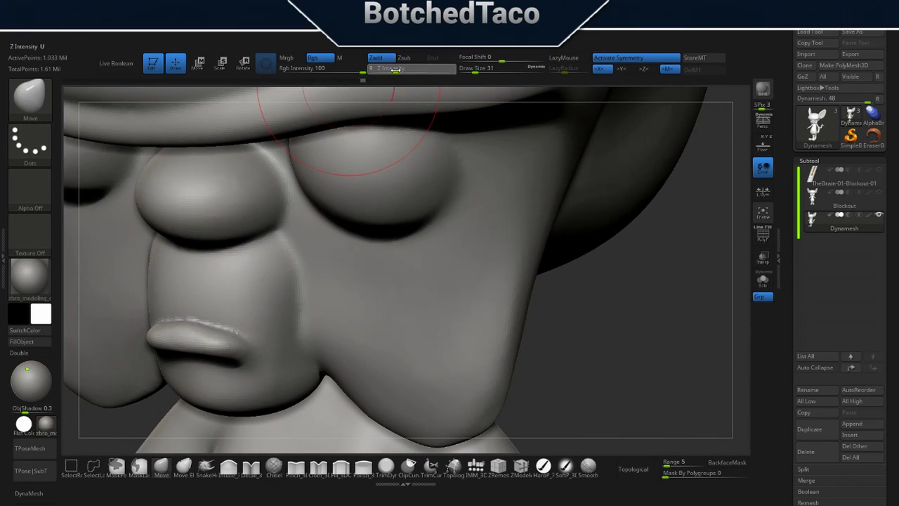
pyautogui.write('1')
pyautogui.press('Return')
pyautogui.click(30, 95)
pyautogui.moveTo(221, 333); pyautogui.dragTo(217, 353)
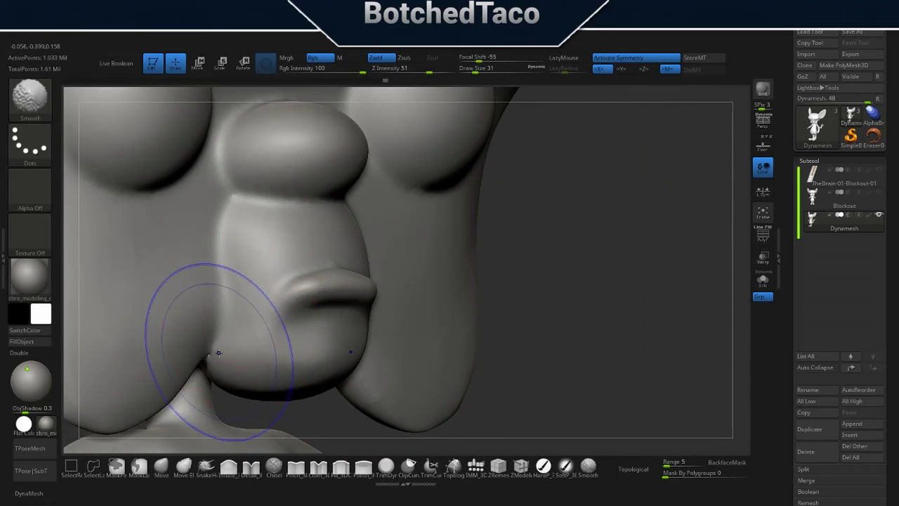
# Step: Touch up a small spot on the back at Draw Size 2
pyautogui.press('f')
pyautogui.moveTo(696, 300); pyautogui.dragTo(534, 306)
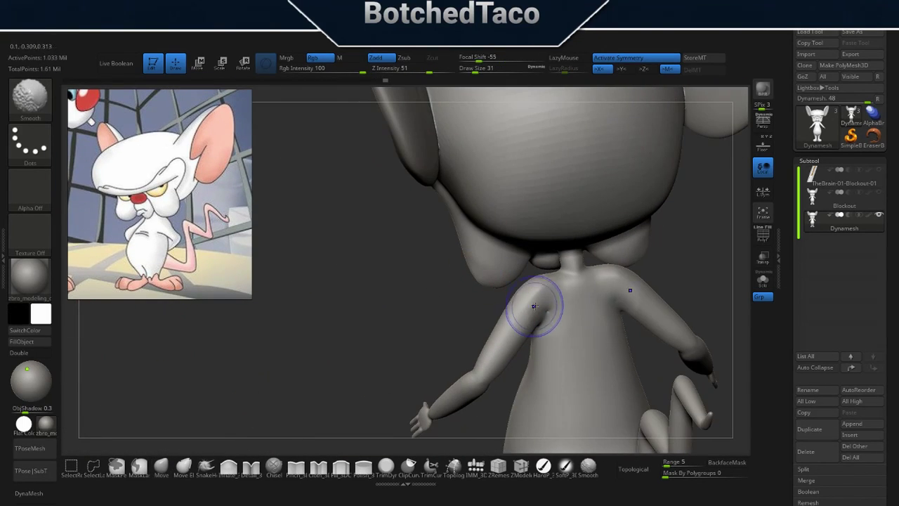
pyautogui.click(230, 468)
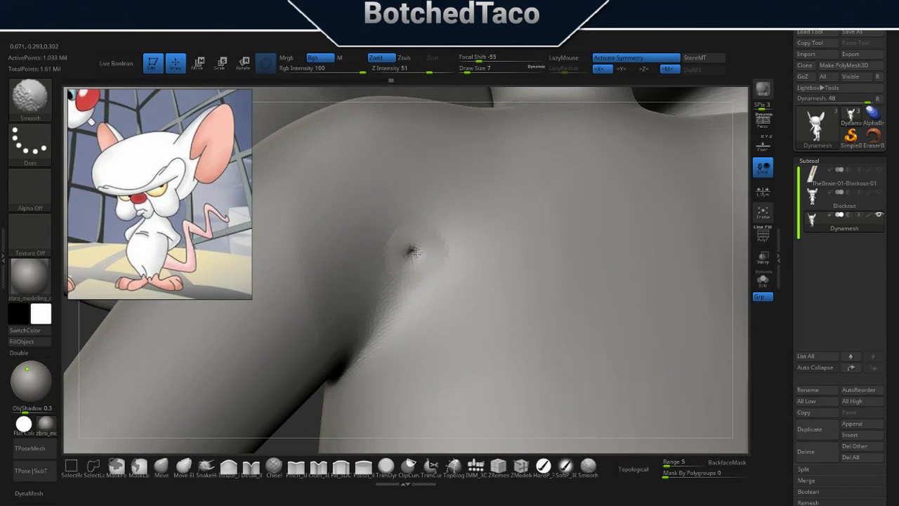
pyautogui.write('2')
pyautogui.press('Return')
pyautogui.moveTo(409, 252)
pyautogui.mouseDown(button='right')
pyautogui.moveTo(414, 260)
pyautogui.moveTo(386, 265)
pyautogui.mouseUp(button='right')
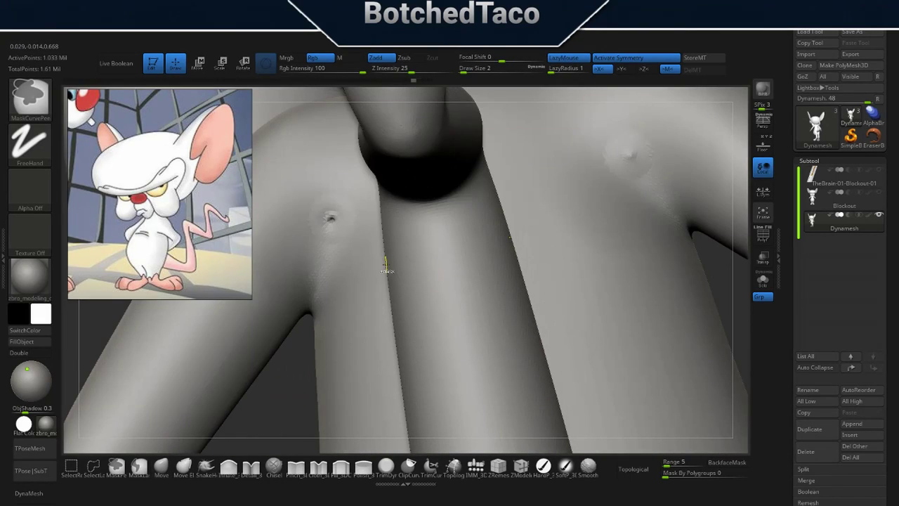
# Step: Save the project as TheBrain-01-SurfaceDetails-01.ZPR
pyautogui.press('f')
pyautogui.keyDown('shift'); pyautogui.moveTo(384, 265); pyautogui.dragTo(479, 297, button='right'); pyautogui.keyUp('shift')
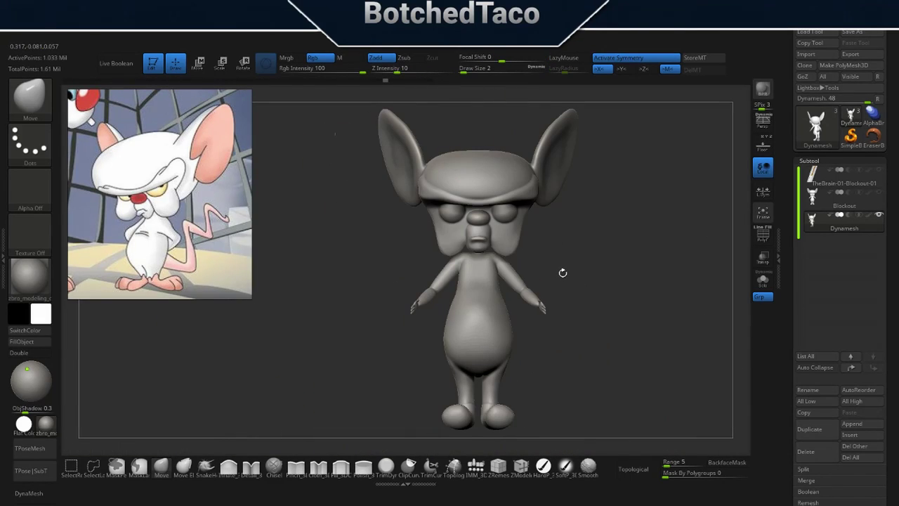
pyautogui.hotkey('ctrl', 's')
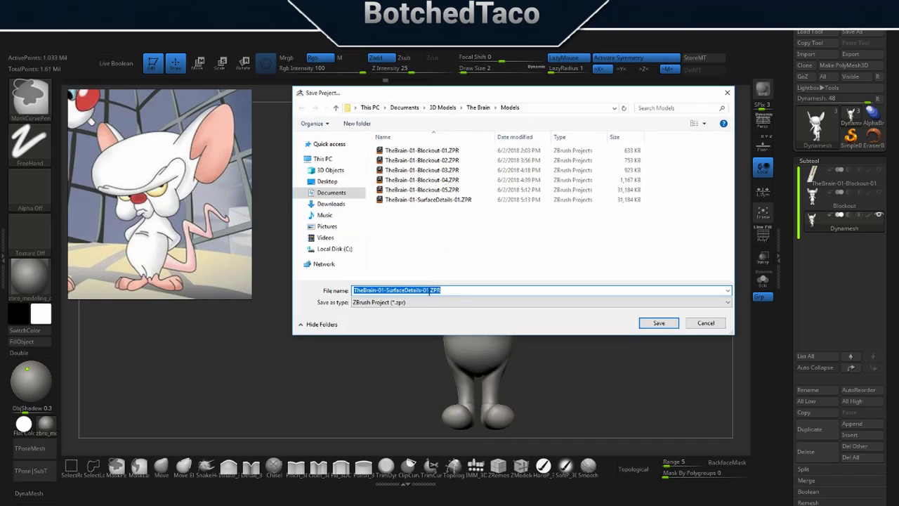
pyautogui.press('Return')
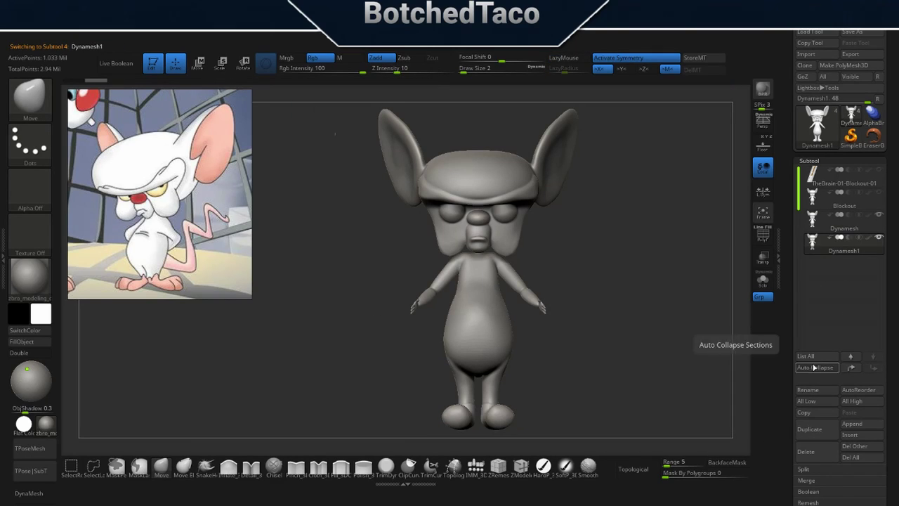
# Step: Make Remesh the active subtool and subdivide it up to level 5
pyautogui.click(843, 243)
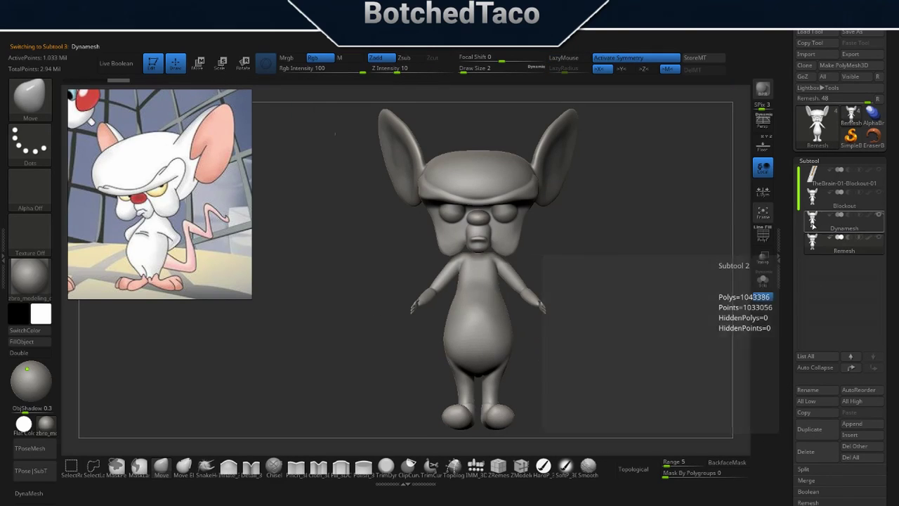
pyautogui.click(809, 160)
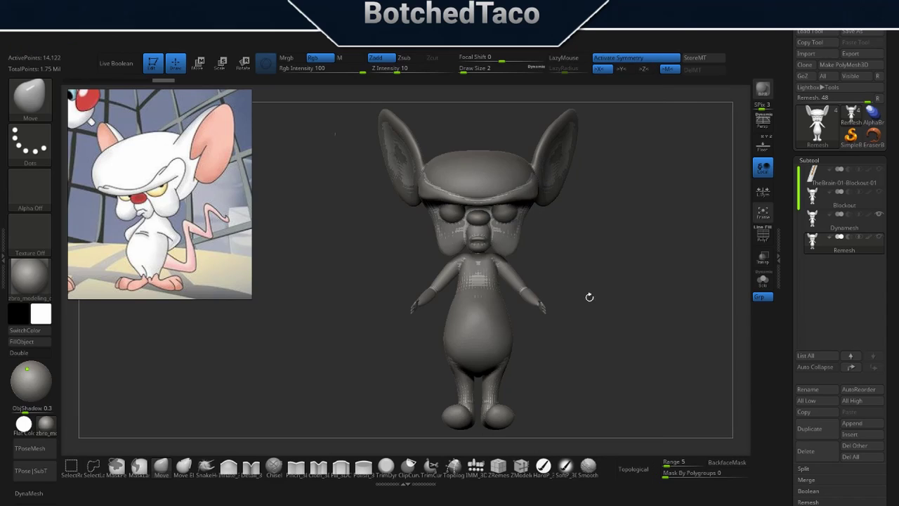
pyautogui.click(812, 172)
pyautogui.click(812, 171)
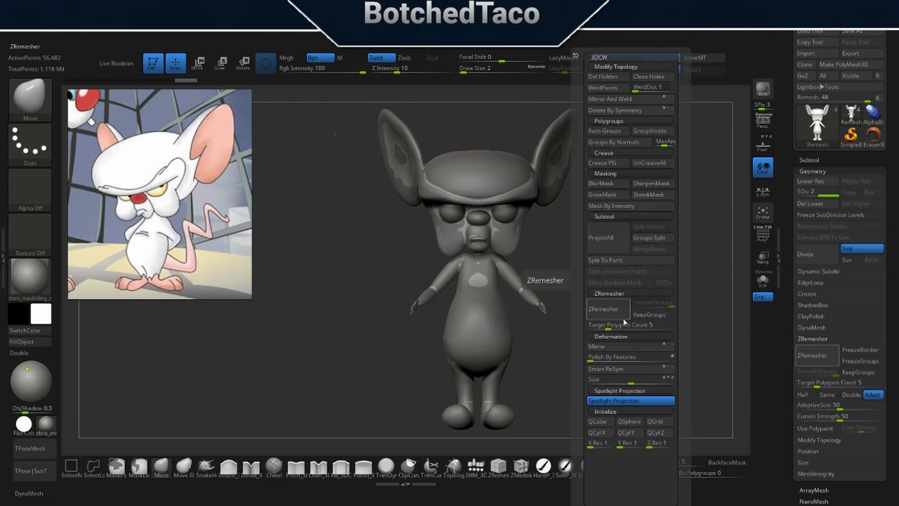
pyautogui.click(798, 257)
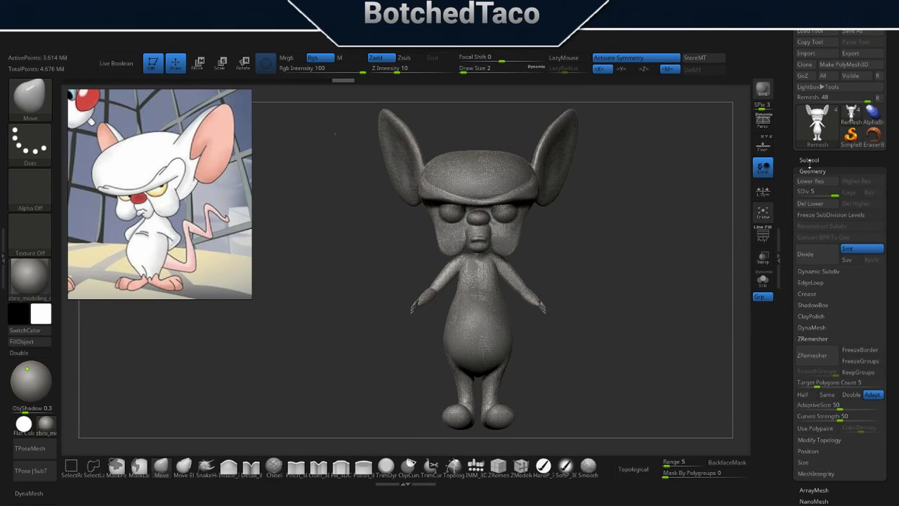
# Step: Delete the Dynamesh subtool
pyautogui.click(809, 160)
pyautogui.click(806, 451)
pyautogui.click(730, 473)
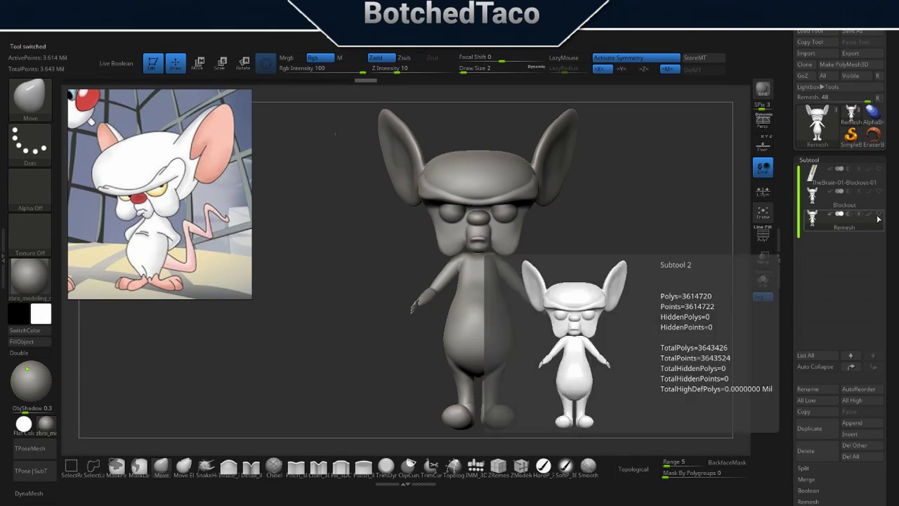
# Step: Show polygroup colours and select the grey remeshed model as the active subtool
pyautogui.click(762, 232)
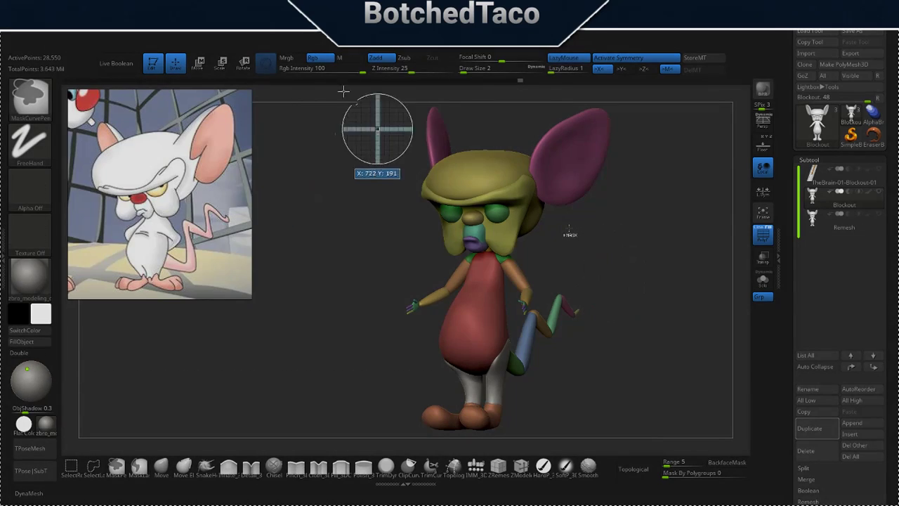
pyautogui.moveTo(572, 234); pyautogui.dragTo(370, 166)
pyautogui.press('ctrl')
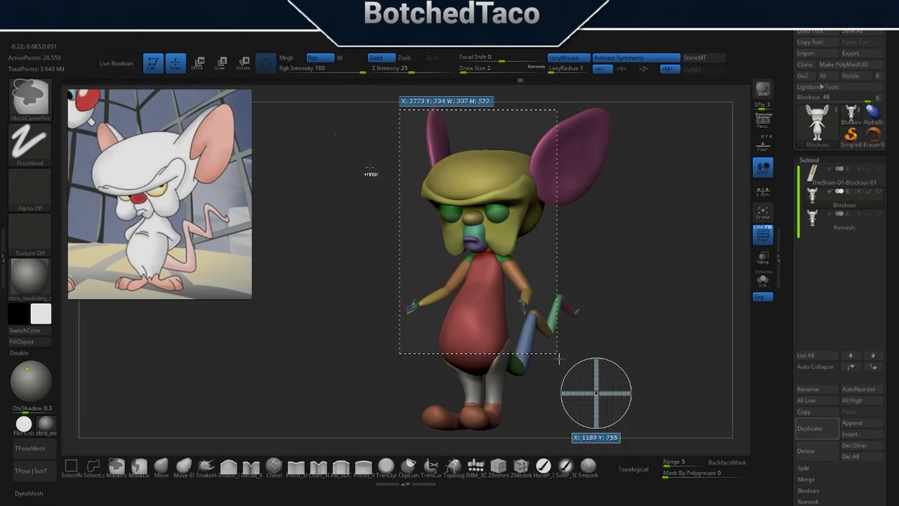
pyautogui.keyDown('ctrl'); pyautogui.moveTo(517, 118); pyautogui.dragTo(642, 431); pyautogui.keyUp('ctrl')
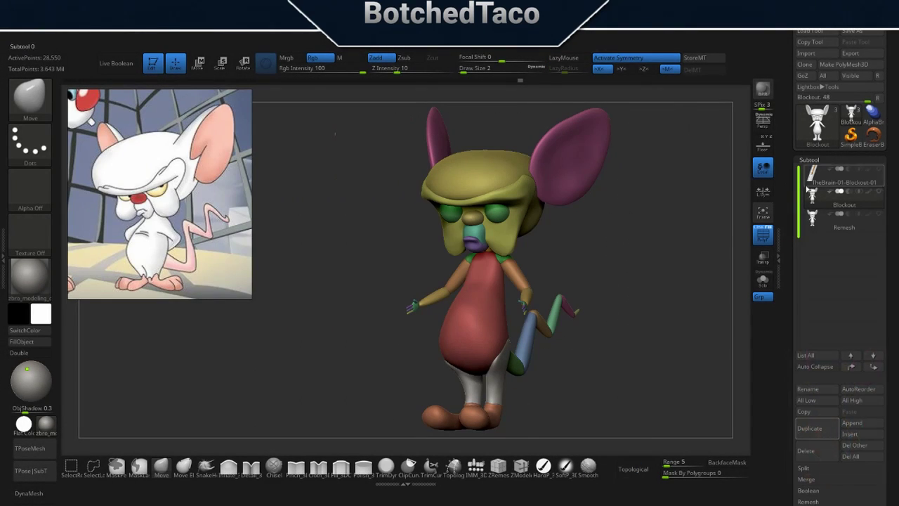
pyautogui.keyDown('alt'); pyautogui.click(592, 267); pyautogui.keyUp('alt')
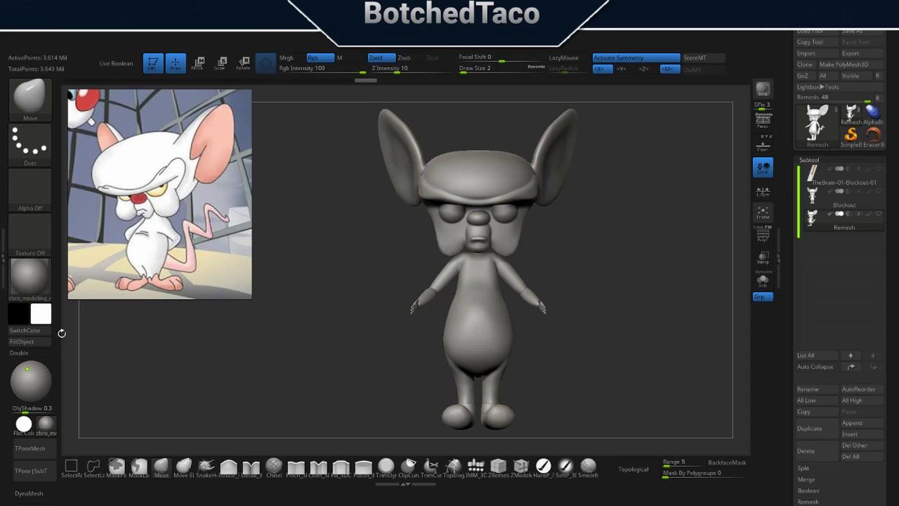
# Step: Set brush size 33 with the Move brush and orbit from tail to face
pyautogui.moveTo(62, 333); pyautogui.dragTo(428, 71)
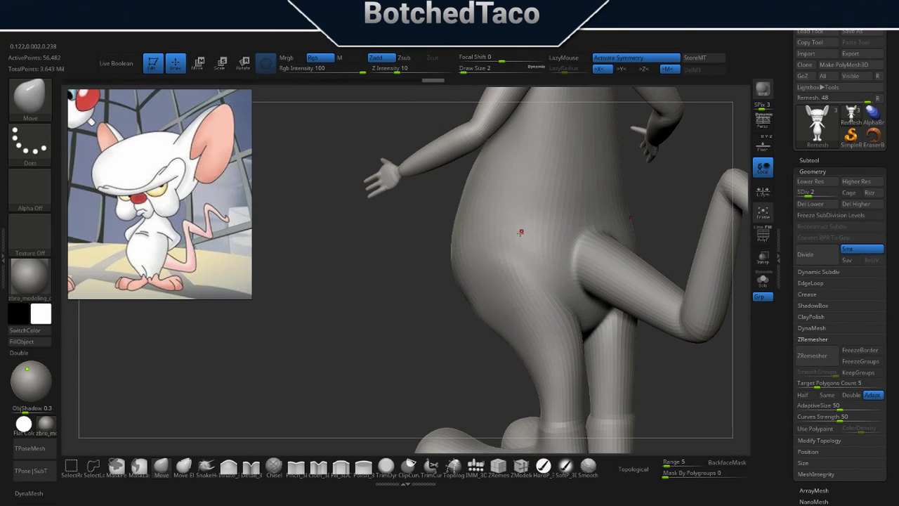
pyautogui.press('s')
pyautogui.moveTo(520, 232)
pyautogui.mouseDown()
pyautogui.moveTo(478, 297)
pyautogui.moveTo(476, 286)
pyautogui.moveTo(303, 178)
pyautogui.mouseUp()
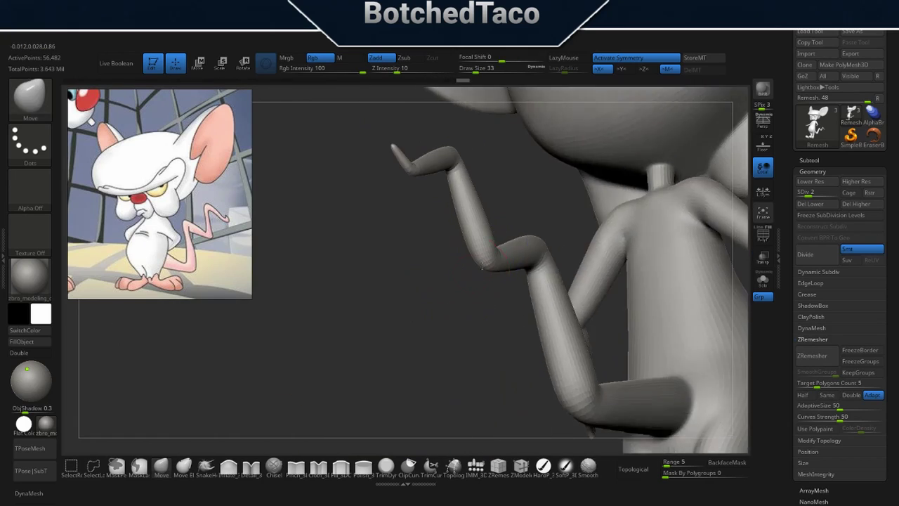
pyautogui.click(161, 465)
pyautogui.moveTo(451, 217)
pyautogui.mouseDown()
pyautogui.moveTo(428, 329)
pyautogui.moveTo(313, 348)
pyautogui.mouseUp()
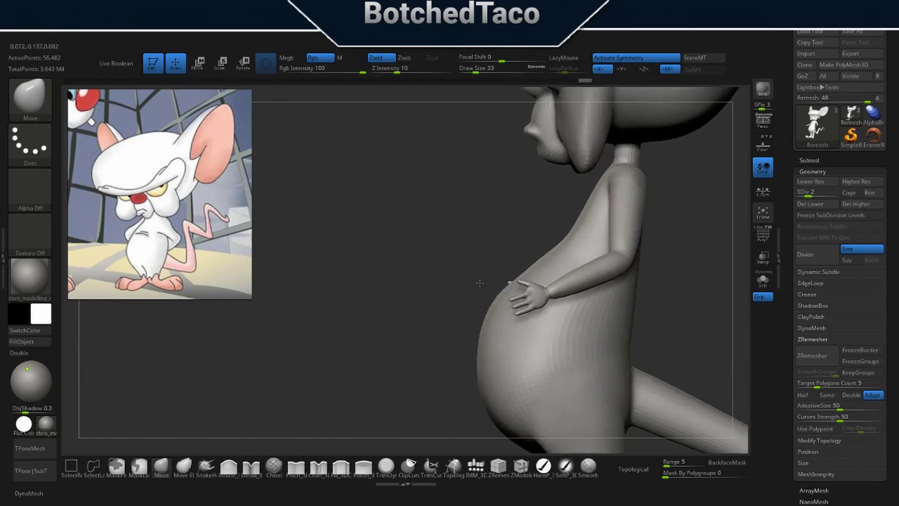
pyautogui.moveTo(522, 319); pyautogui.dragTo(533, 297)
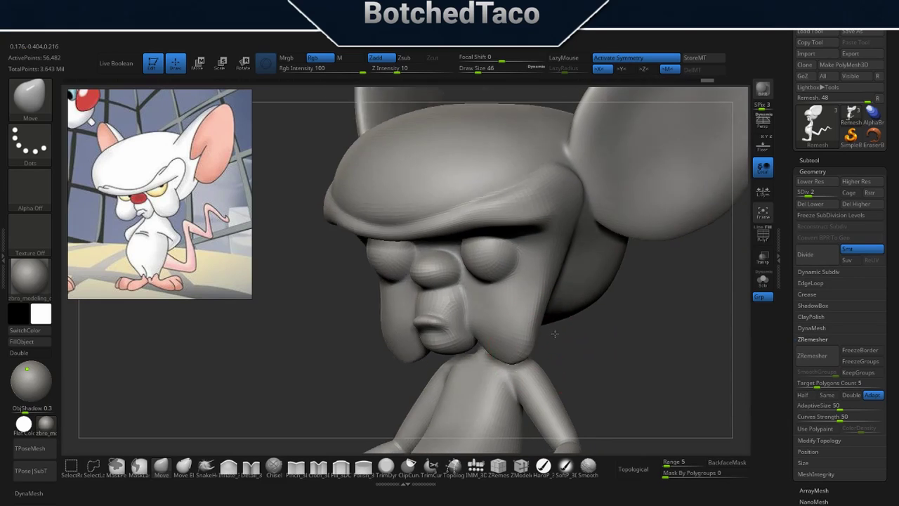
pyautogui.moveTo(563, 335)
pyautogui.mouseDown()
pyautogui.moveTo(582, 311)
pyautogui.moveTo(511, 195)
pyautogui.moveTo(532, 222)
pyautogui.moveTo(452, 181)
pyautogui.moveTo(549, 246)
pyautogui.moveTo(572, 367)
pyautogui.moveTo(618, 301)
pyautogui.moveTo(581, 391)
pyautogui.moveTo(553, 175)
pyautogui.moveTo(653, 326)
pyautogui.moveTo(541, 261)
pyautogui.moveTo(633, 287)
pyautogui.moveTo(531, 160)
pyautogui.moveTo(609, 255)
pyautogui.moveTo(588, 176)
pyautogui.moveTo(627, 176)
pyautogui.moveTo(594, 320)
pyautogui.mouseUp()
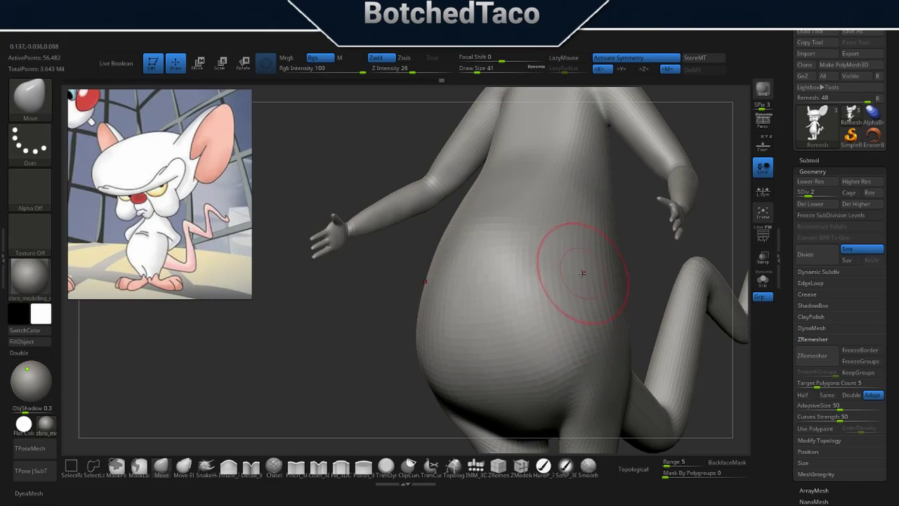
# Step: Inspect torso, legs and ear at size 80, then save as TheBrain-01-Polish-02.ZPR
pyautogui.moveTo(576, 388)
pyautogui.mouseDown()
pyautogui.moveTo(642, 280)
pyautogui.moveTo(626, 291)
pyautogui.moveTo(532, 237)
pyautogui.moveTo(515, 294)
pyautogui.moveTo(582, 321)
pyautogui.moveTo(546, 361)
pyautogui.moveTo(496, 336)
pyautogui.moveTo(538, 329)
pyautogui.moveTo(535, 404)
pyautogui.moveTo(501, 161)
pyautogui.moveTo(523, 155)
pyautogui.moveTo(552, 221)
pyautogui.moveTo(583, 246)
pyautogui.moveTo(603, 255)
pyautogui.moveTo(583, 241)
pyautogui.moveTo(632, 221)
pyautogui.moveTo(658, 247)
pyautogui.moveTo(625, 232)
pyautogui.moveTo(681, 211)
pyautogui.moveTo(691, 232)
pyautogui.moveTo(674, 248)
pyautogui.mouseUp()
pyautogui.press('s')
pyautogui.moveTo(674, 248); pyautogui.dragTo(684, 248)
pyautogui.moveTo(643, 188)
pyautogui.mouseDown()
pyautogui.moveTo(662, 161)
pyautogui.moveTo(627, 218)
pyautogui.moveTo(623, 202)
pyautogui.moveTo(575, 250)
pyautogui.moveTo(596, 248)
pyautogui.moveTo(608, 175)
pyautogui.mouseUp()
pyautogui.moveTo(547, 203)
pyautogui.mouseDown()
pyautogui.moveTo(572, 241)
pyautogui.moveTo(562, 278)
pyautogui.mouseUp()
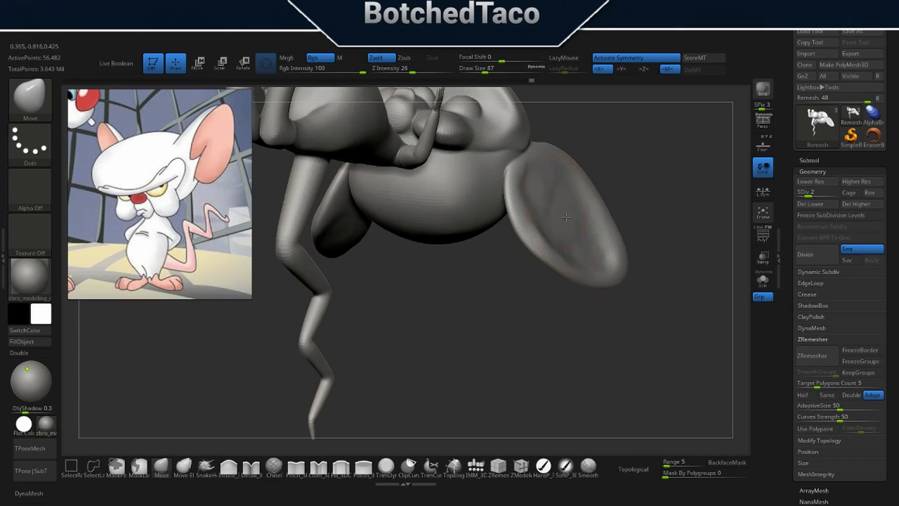
pyautogui.moveTo(565, 218); pyautogui.dragTo(534, 210)
pyautogui.moveTo(485, 68); pyautogui.dragTo(476, 70)
pyautogui.moveTo(520, 224); pyautogui.dragTo(524, 309)
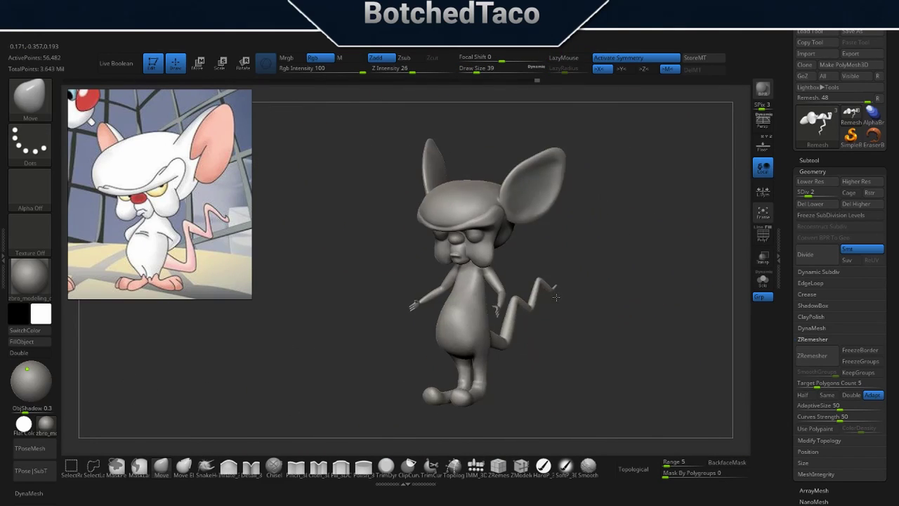
pyautogui.hotkey('ctrl', 's')
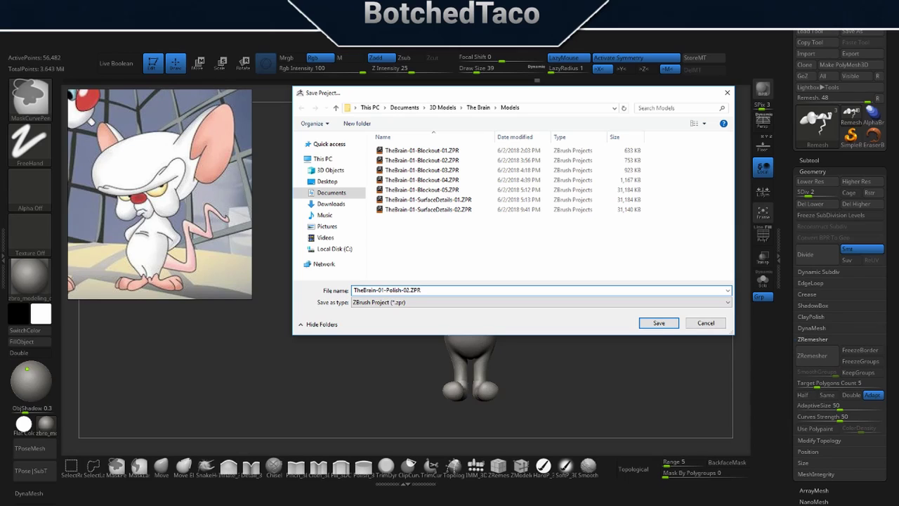
# Step: Save the project as TheBrain-01-Polish-02.ZPR
pyautogui.press('Return')
pyautogui.moveTo(387, 294); pyautogui.dragTo(453, 239)
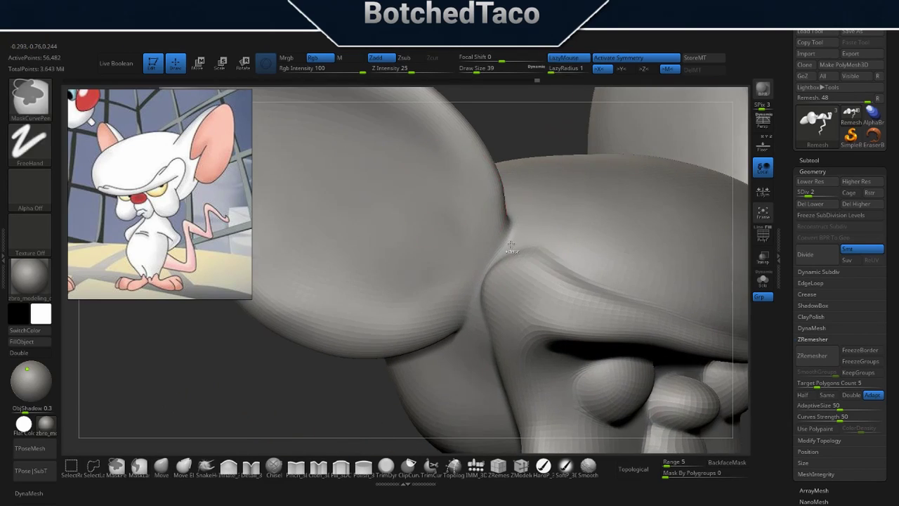
pyautogui.hotkey('ctrl', 's')
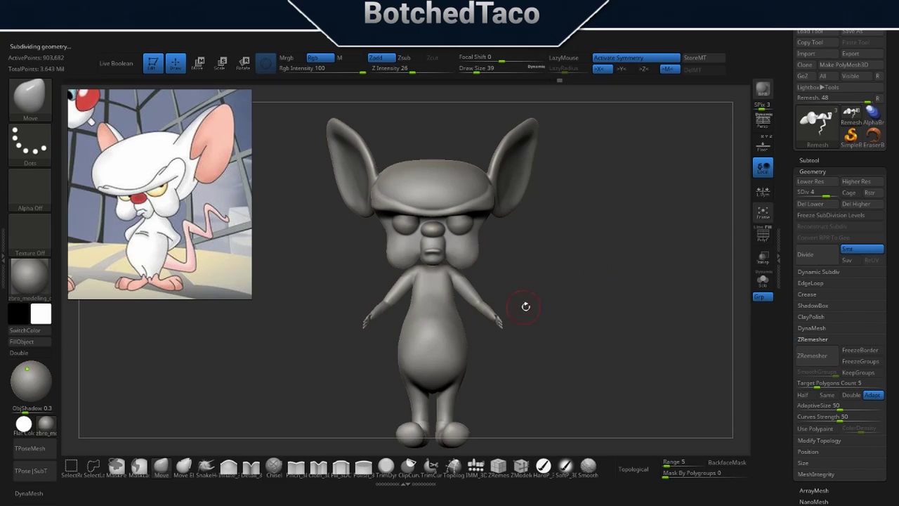
# Step: Switch to the Pinch brush and sharpen the crease ringing the legs
pyautogui.moveTo(525, 306)
pyautogui.keyDown('alt'); pyautogui.mouseDown()
pyautogui.moveTo(604, 269)
pyautogui.moveTo(611, 238)
pyautogui.moveTo(475, 246)
pyautogui.moveTo(482, 302)
pyautogui.mouseUp(); pyautogui.keyUp('alt')
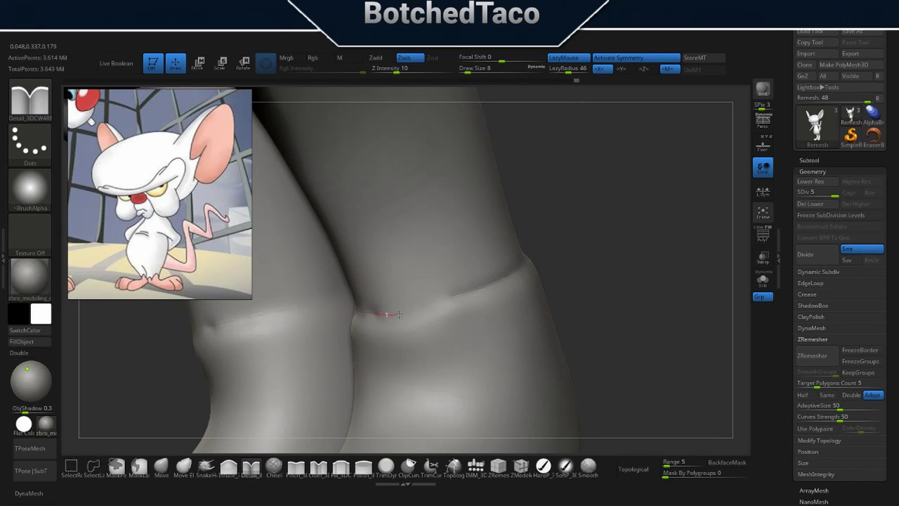
pyautogui.moveTo(541, 246); pyautogui.dragTo(518, 245)
pyautogui.press('b')
pyautogui.press('p')
pyautogui.press('i')
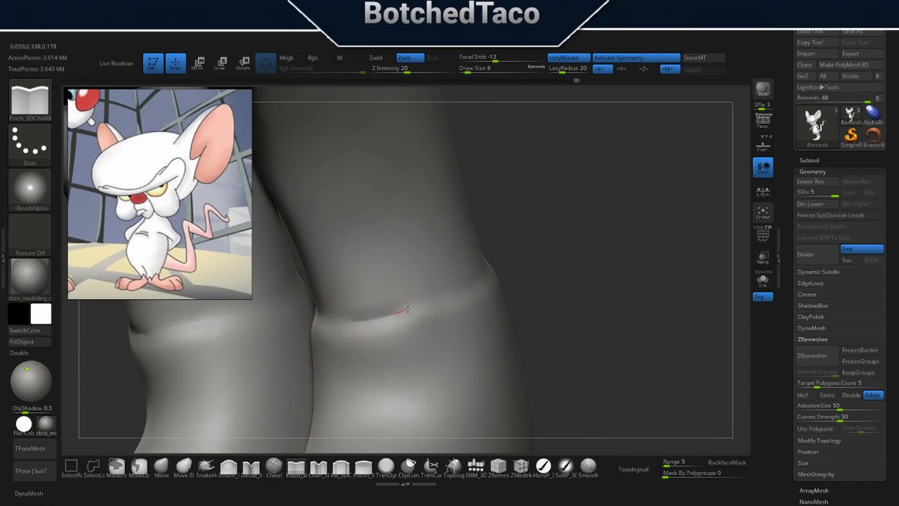
pyautogui.moveTo(407, 309)
pyautogui.mouseDown()
pyautogui.moveTo(428, 292)
pyautogui.moveTo(348, 329)
pyautogui.moveTo(300, 327)
pyautogui.moveTo(331, 260)
pyautogui.mouseUp()
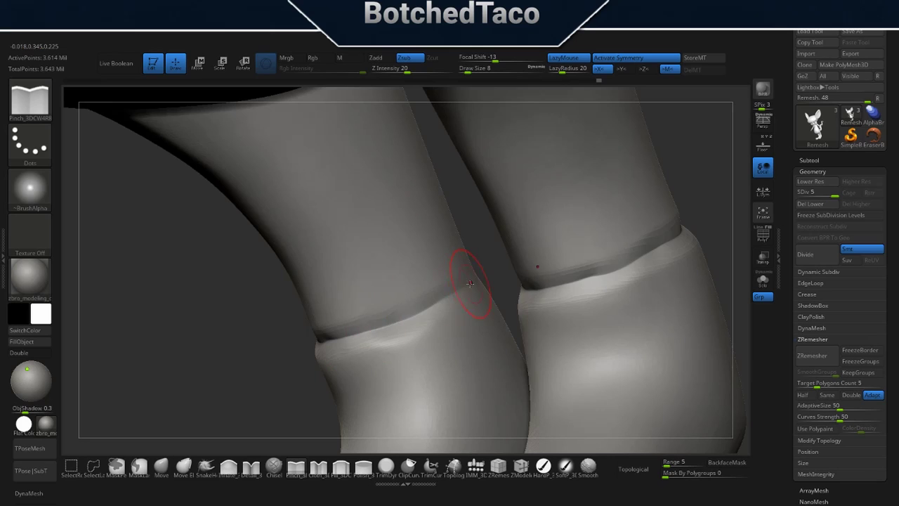
pyautogui.moveTo(470, 283)
pyautogui.mouseDown()
pyautogui.moveTo(578, 245)
pyautogui.moveTo(538, 329)
pyautogui.moveTo(580, 281)
pyautogui.moveTo(575, 287)
pyautogui.mouseUp()
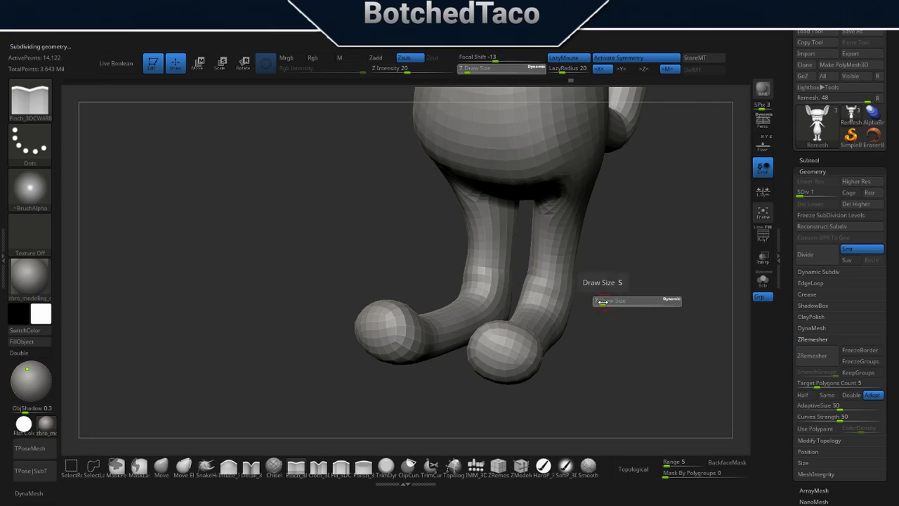
# Step: Reshape the bent legs and feet, then raise the mesh back toward subdivision level 5
pyautogui.moveTo(552, 287)
pyautogui.mouseDown()
pyautogui.moveTo(502, 251)
pyautogui.moveTo(541, 271)
pyautogui.mouseUp()
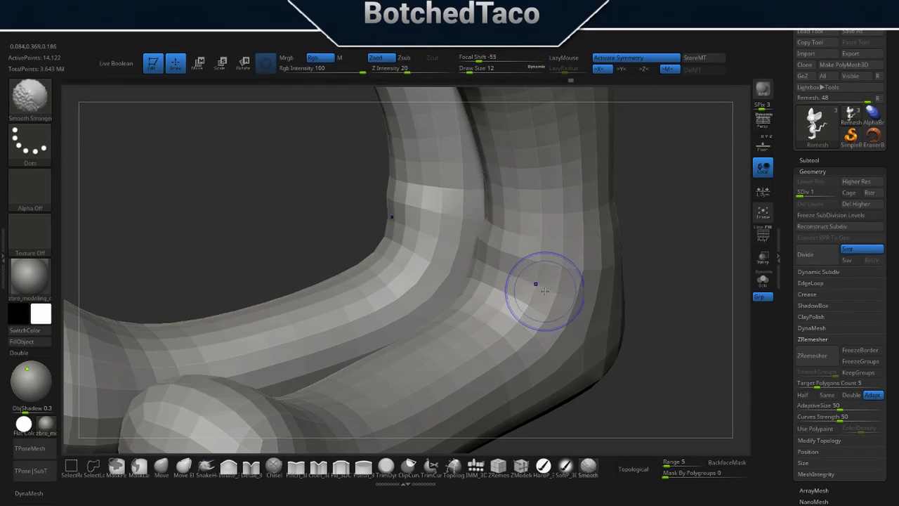
pyautogui.moveTo(513, 335)
pyautogui.mouseDown()
pyautogui.moveTo(578, 267)
pyautogui.moveTo(482, 251)
pyautogui.moveTo(605, 238)
pyautogui.mouseUp()
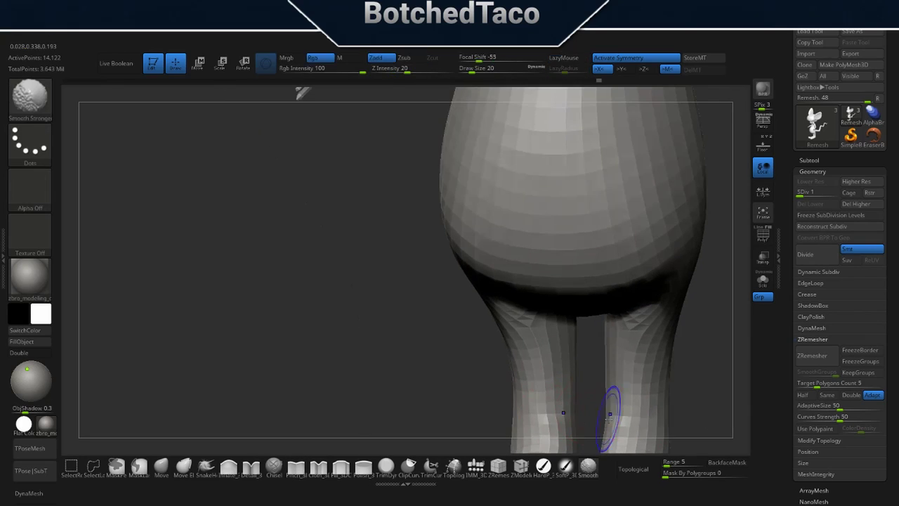
pyautogui.moveTo(595, 401)
pyautogui.mouseDown()
pyautogui.moveTo(622, 281)
pyautogui.moveTo(532, 321)
pyautogui.moveTo(614, 317)
pyautogui.mouseUp()
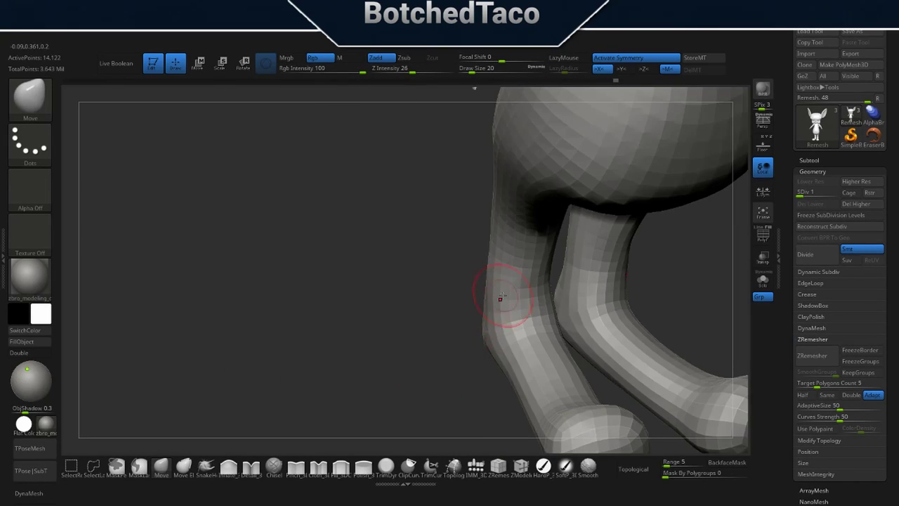
pyautogui.moveTo(500, 297)
pyautogui.mouseDown()
pyautogui.moveTo(527, 321)
pyautogui.moveTo(573, 301)
pyautogui.moveTo(377, 287)
pyautogui.moveTo(578, 218)
pyautogui.mouseUp()
pyautogui.press('d')
pyautogui.moveTo(501, 278)
pyautogui.mouseDown()
pyautogui.moveTo(572, 227)
pyautogui.moveTo(515, 209)
pyautogui.moveTo(275, 447)
pyautogui.mouseUp()
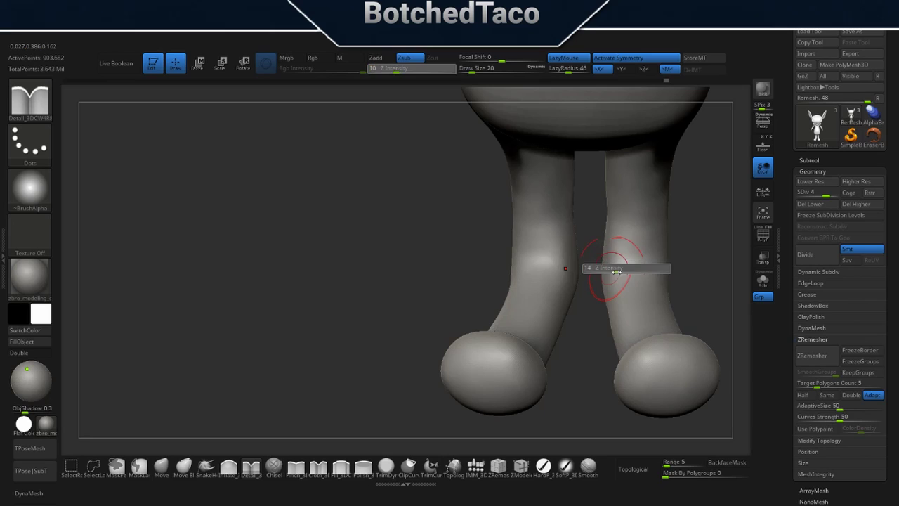
pyautogui.moveTo(605, 269); pyautogui.dragTo(635, 272)
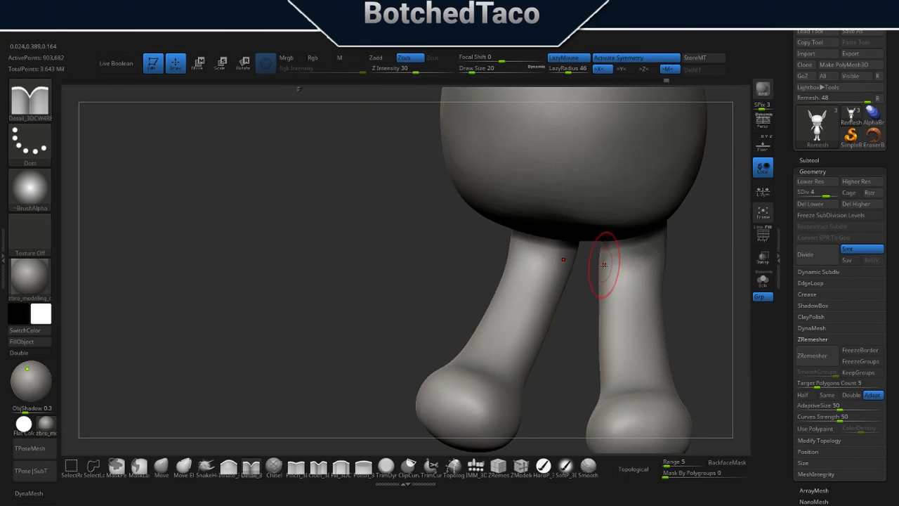
pyautogui.moveTo(601, 271)
pyautogui.mouseDown(button='right')
pyautogui.moveTo(578, 300)
pyautogui.moveTo(515, 251)
pyautogui.moveTo(552, 311)
pyautogui.moveTo(472, 249)
pyautogui.mouseUp(button='right')
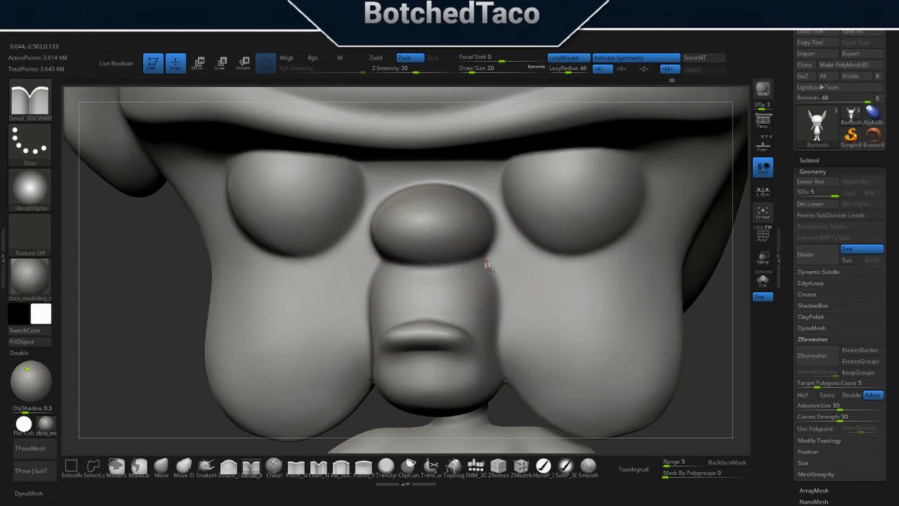
# Step: Turn off symmetry and set the Detail brush to size 17 for the face
pyautogui.moveTo(428, 323); pyautogui.dragTo(430, 320, button='right')
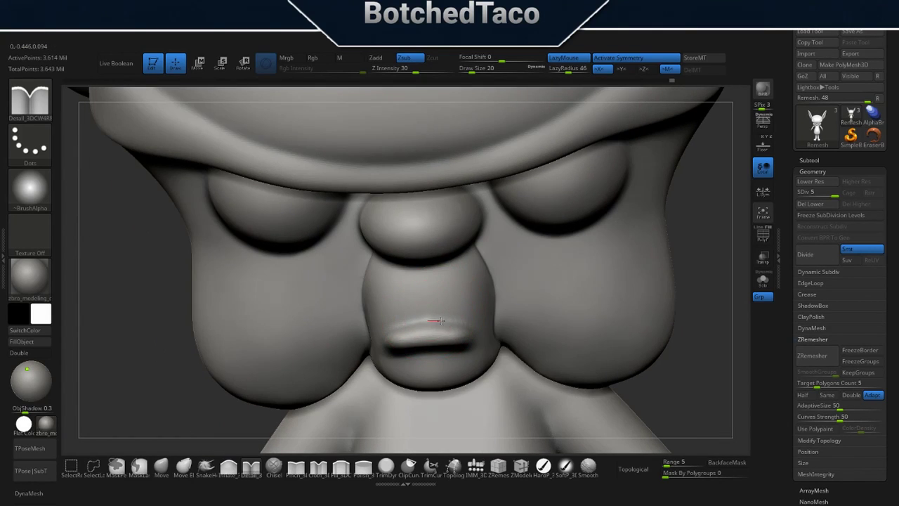
pyautogui.press('x')
pyautogui.press('x')
pyautogui.moveTo(480, 332); pyautogui.dragTo(429, 324, button='right')
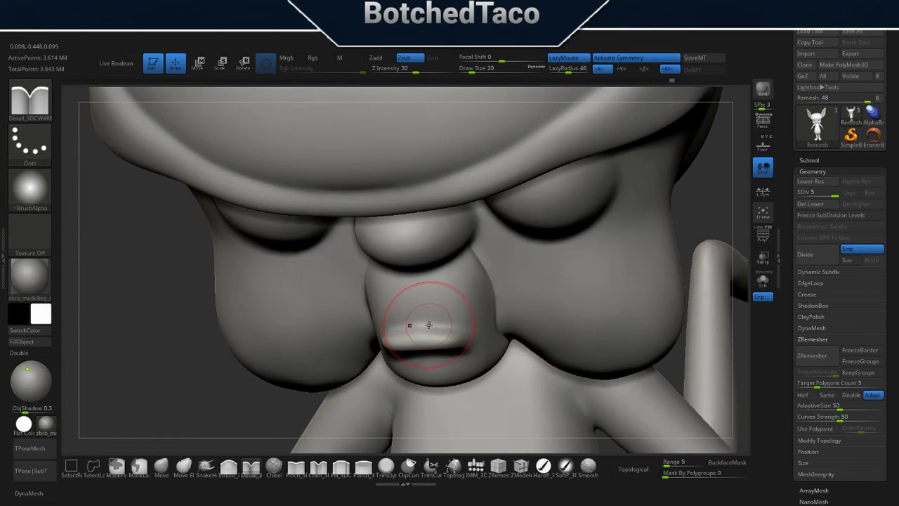
pyautogui.keyDown('shift'); pyautogui.moveTo(475, 342); pyautogui.dragTo(431, 322, button='right'); pyautogui.keyUp('shift')
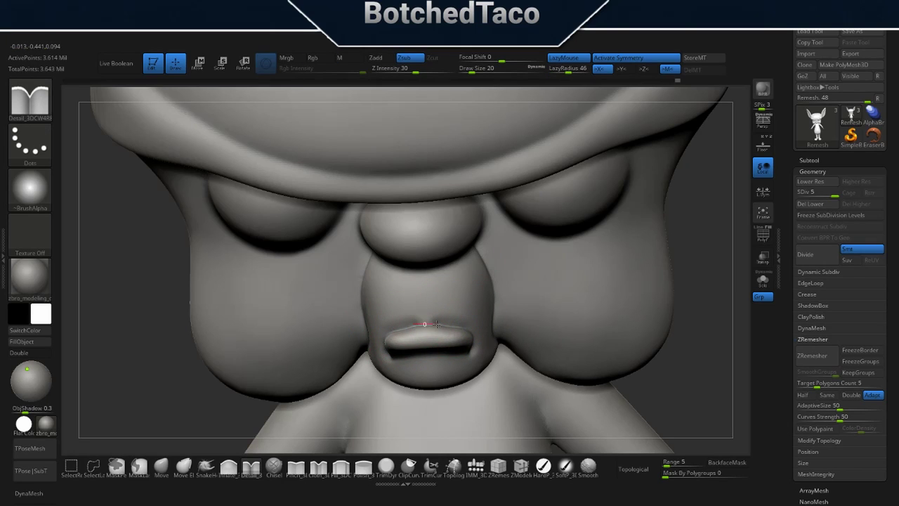
pyautogui.moveTo(436, 324); pyautogui.dragTo(671, 186, button='right')
pyautogui.moveTo(575, 241); pyautogui.dragTo(577, 241)
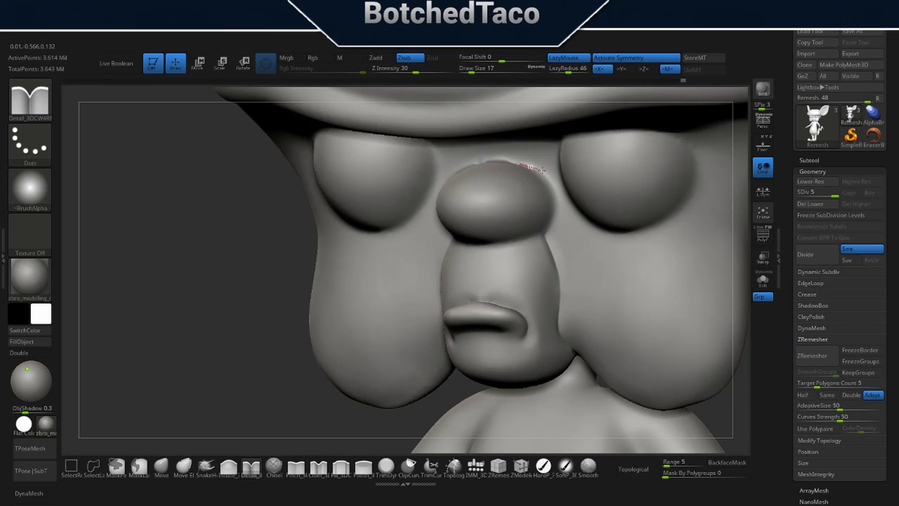
pyautogui.moveTo(528, 238)
pyautogui.mouseDown(button='right')
pyautogui.moveTo(556, 201)
pyautogui.moveTo(475, 154)
pyautogui.moveTo(520, 189)
pyautogui.moveTo(426, 281)
pyautogui.moveTo(419, 271)
pyautogui.mouseUp(button='right')
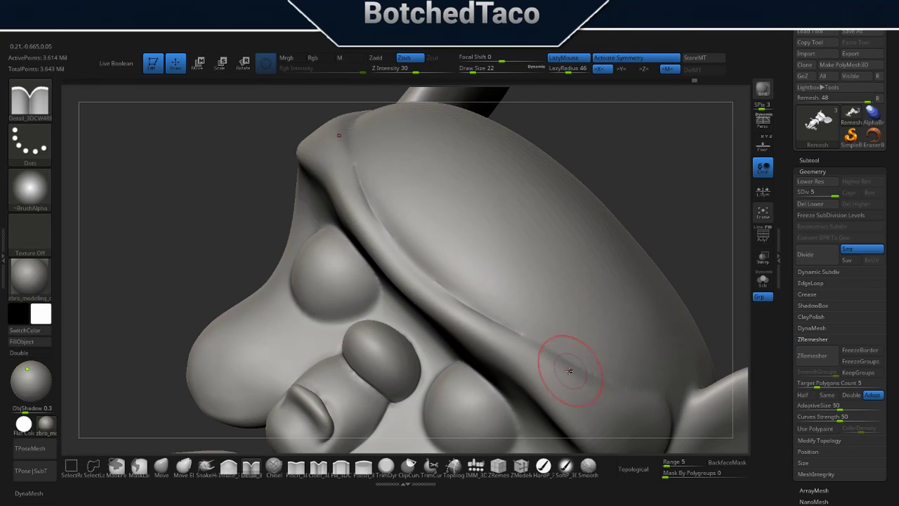
# Step: Carve crisper creases under the cap brim and around the eyes
pyautogui.moveTo(568, 370); pyautogui.dragTo(588, 383, button='right')
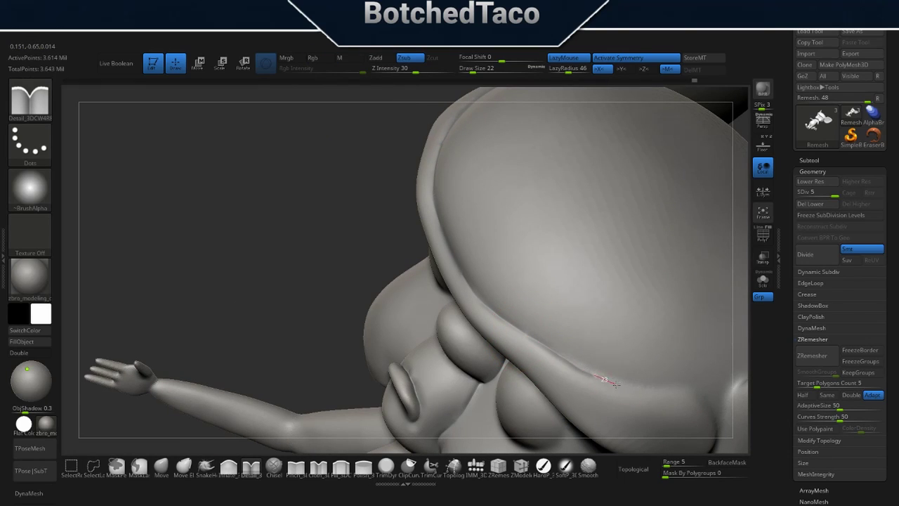
pyautogui.moveTo(522, 332); pyautogui.dragTo(506, 311, button='right')
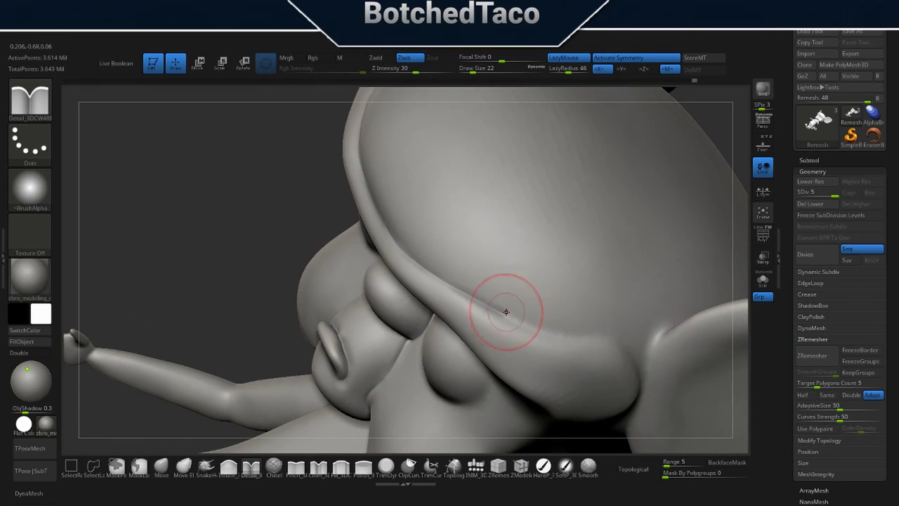
pyautogui.moveTo(595, 338)
pyautogui.mouseDown(button='right')
pyautogui.moveTo(536, 328)
pyautogui.moveTo(597, 327)
pyautogui.moveTo(635, 343)
pyautogui.mouseUp(button='right')
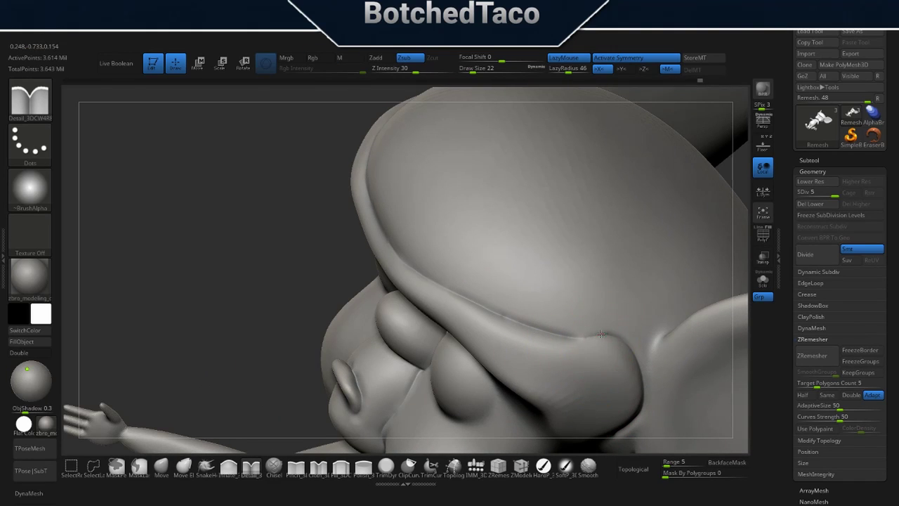
pyautogui.moveTo(601, 334)
pyautogui.mouseDown(button='right')
pyautogui.moveTo(344, 235)
pyautogui.moveTo(320, 237)
pyautogui.moveTo(465, 313)
pyautogui.moveTo(559, 309)
pyautogui.moveTo(549, 309)
pyautogui.moveTo(573, 289)
pyautogui.moveTo(573, 272)
pyautogui.moveTo(547, 281)
pyautogui.mouseUp(button='right')
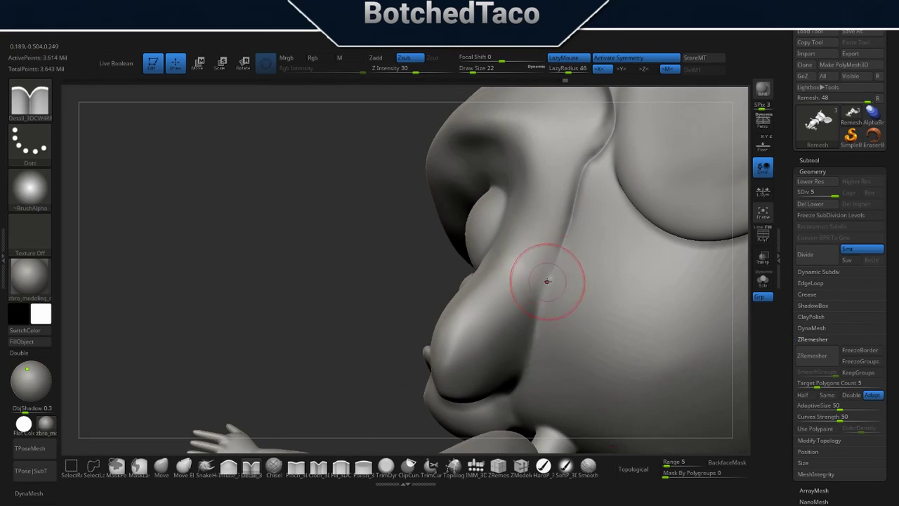
pyautogui.press('ctrl')
pyautogui.moveTo(542, 296); pyautogui.dragTo(473, 196, button='right')
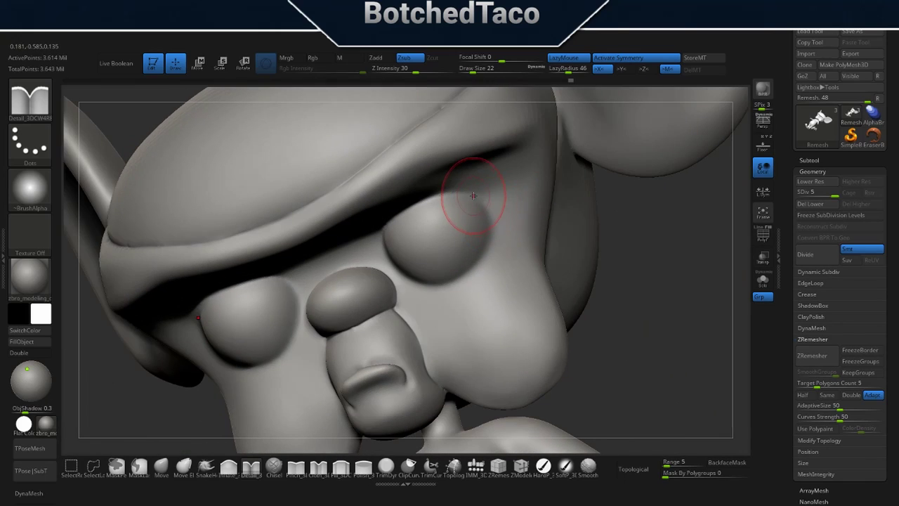
pyautogui.moveTo(419, 293)
pyautogui.mouseDown(button='right')
pyautogui.moveTo(397, 270)
pyautogui.moveTo(441, 293)
pyautogui.mouseUp(button='right')
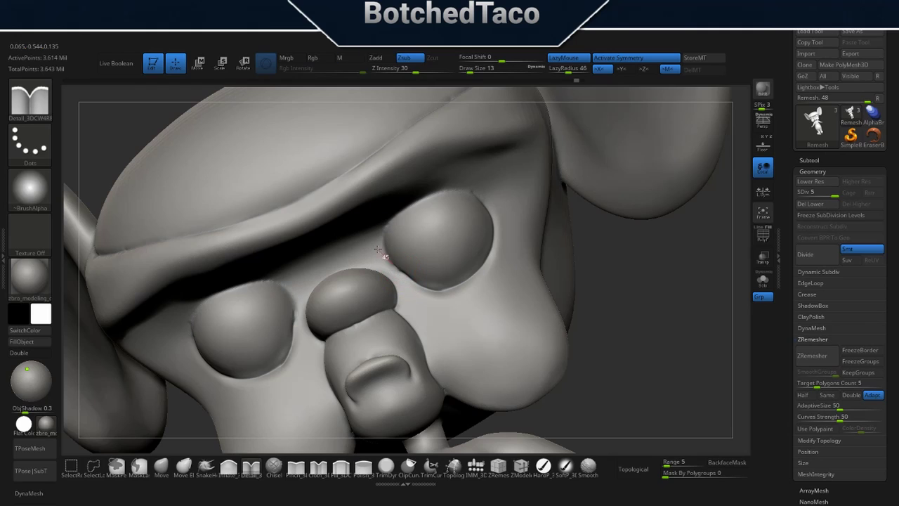
pyautogui.moveTo(382, 251); pyautogui.dragTo(391, 227, button='right')
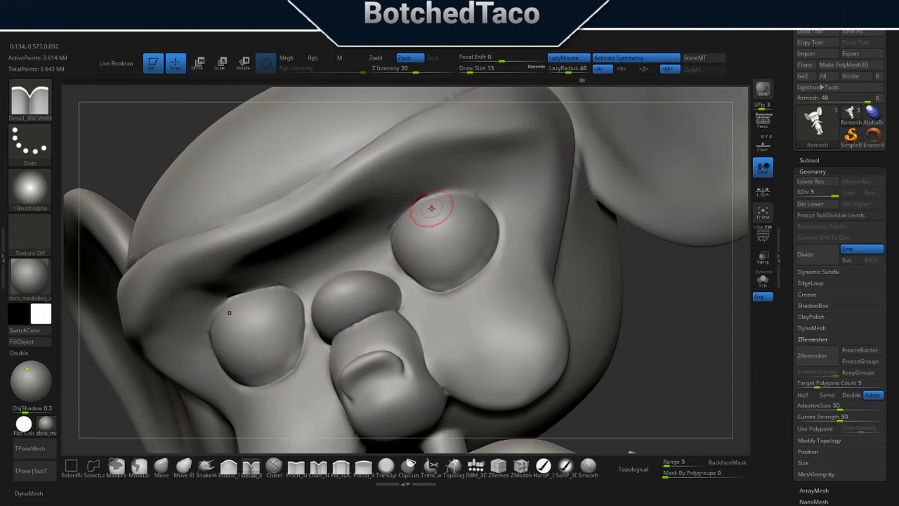
pyautogui.moveTo(473, 222)
pyautogui.mouseDown(button='right')
pyautogui.moveTo(493, 199)
pyautogui.moveTo(464, 300)
pyautogui.moveTo(415, 246)
pyautogui.mouseUp(button='right')
pyautogui.moveTo(492, 227)
pyautogui.mouseDown(button='right')
pyautogui.moveTo(442, 286)
pyautogui.moveTo(607, 287)
pyautogui.moveTo(539, 316)
pyautogui.mouseUp(button='right')
pyautogui.moveTo(584, 271)
pyautogui.mouseDown(button='right')
pyautogui.moveTo(532, 311)
pyautogui.moveTo(583, 285)
pyautogui.moveTo(388, 293)
pyautogui.moveTo(509, 285)
pyautogui.moveTo(482, 345)
pyautogui.moveTo(421, 330)
pyautogui.moveTo(321, 331)
pyautogui.moveTo(372, 311)
pyautogui.moveTo(276, 239)
pyautogui.mouseUp(button='right')
# Step: Check the wireframe and zoom in on the leg's ankle joint crease
pyautogui.press('s')
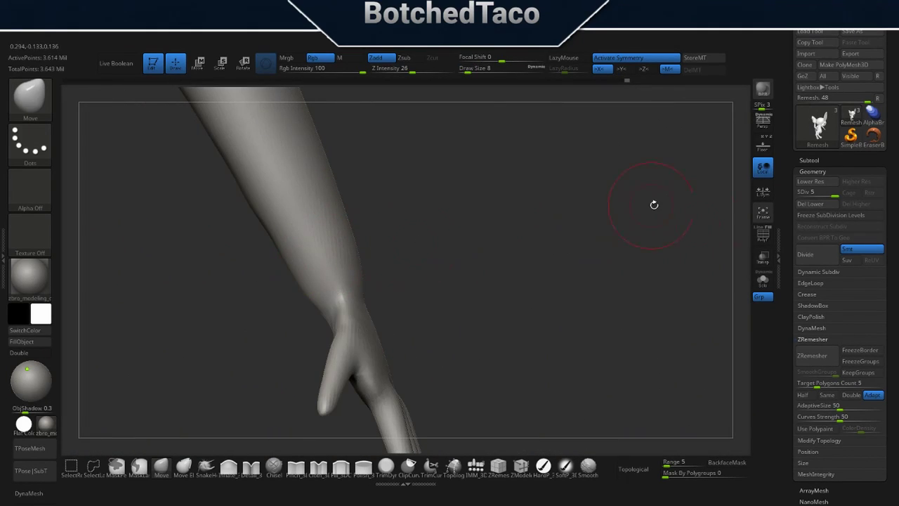
pyautogui.click(762, 235)
pyautogui.click(762, 235)
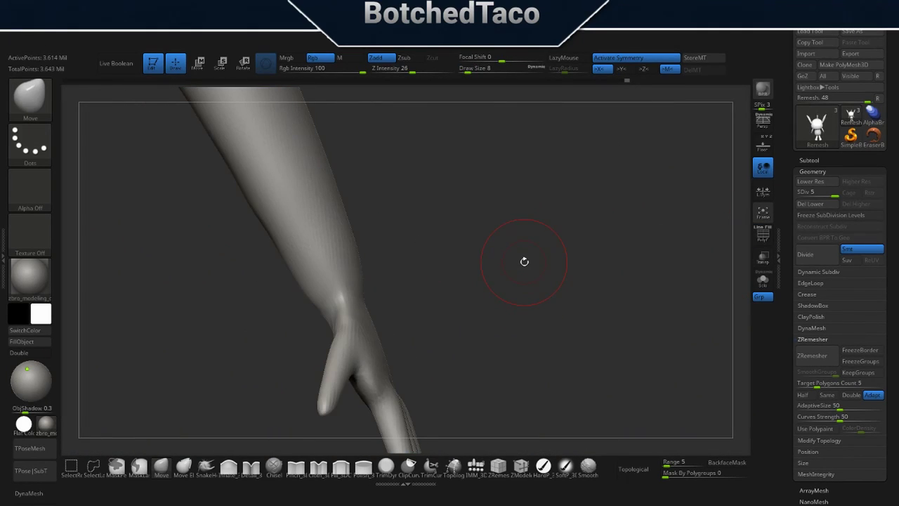
pyautogui.press('f')
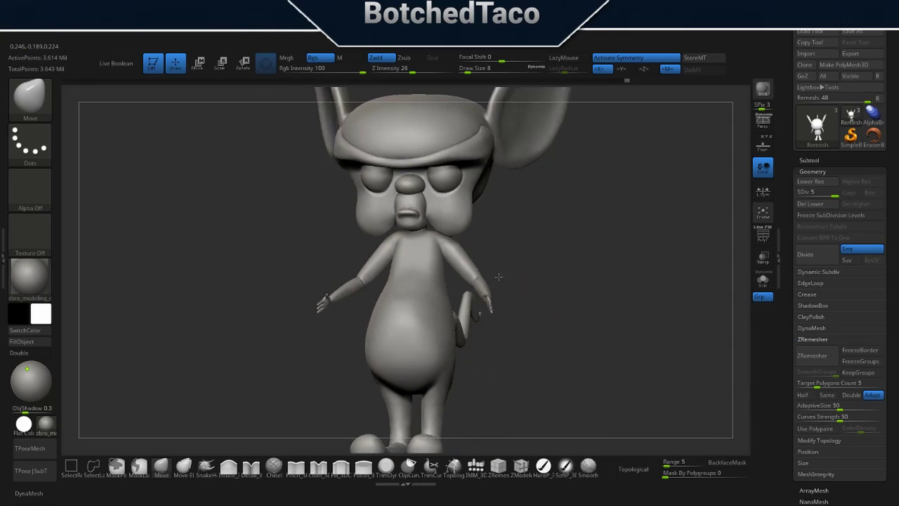
pyautogui.moveTo(524, 261); pyautogui.dragTo(516, 290, button='right')
pyautogui.moveTo(431, 291); pyautogui.dragTo(406, 273, button='right')
pyautogui.moveTo(421, 302)
pyautogui.mouseDown(button='right')
pyautogui.moveTo(363, 278)
pyautogui.moveTo(412, 276)
pyautogui.moveTo(444, 309)
pyautogui.mouseUp(button='right')
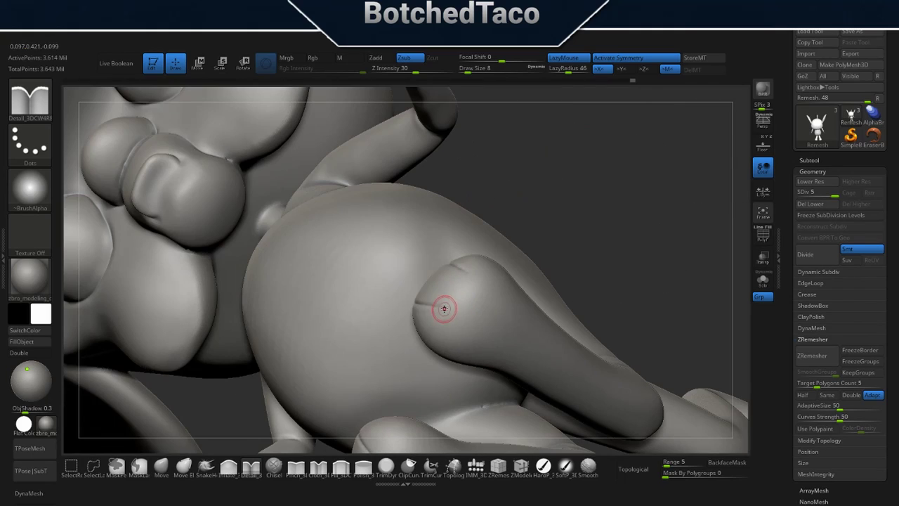
pyautogui.moveTo(511, 300)
pyautogui.mouseDown(button='right')
pyautogui.moveTo(596, 301)
pyautogui.moveTo(482, 311)
pyautogui.moveTo(502, 313)
pyautogui.moveTo(415, 299)
pyautogui.moveTo(513, 303)
pyautogui.moveTo(538, 267)
pyautogui.moveTo(571, 255)
pyautogui.moveTo(556, 281)
pyautogui.moveTo(539, 280)
pyautogui.moveTo(553, 241)
pyautogui.moveTo(645, 235)
pyautogui.moveTo(519, 242)
pyautogui.mouseUp(button='right')
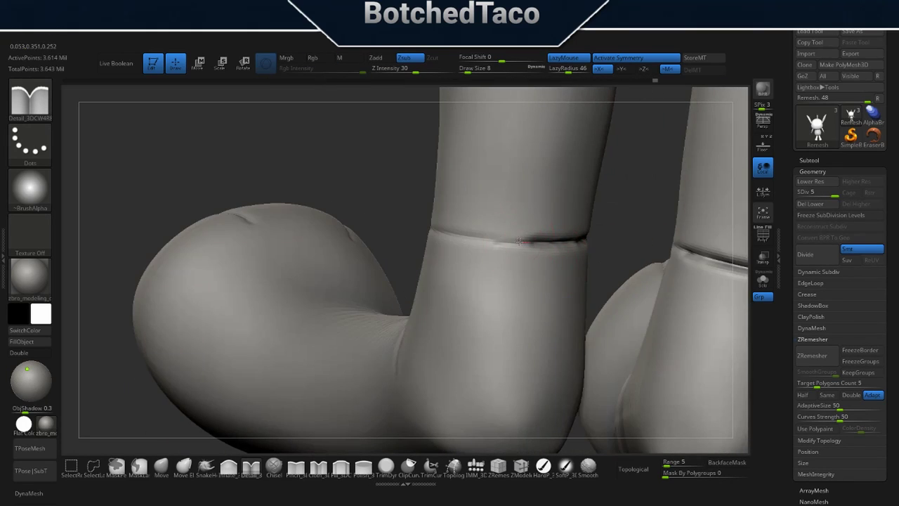
pyautogui.moveTo(449, 238); pyautogui.dragTo(187, 158, button='right')
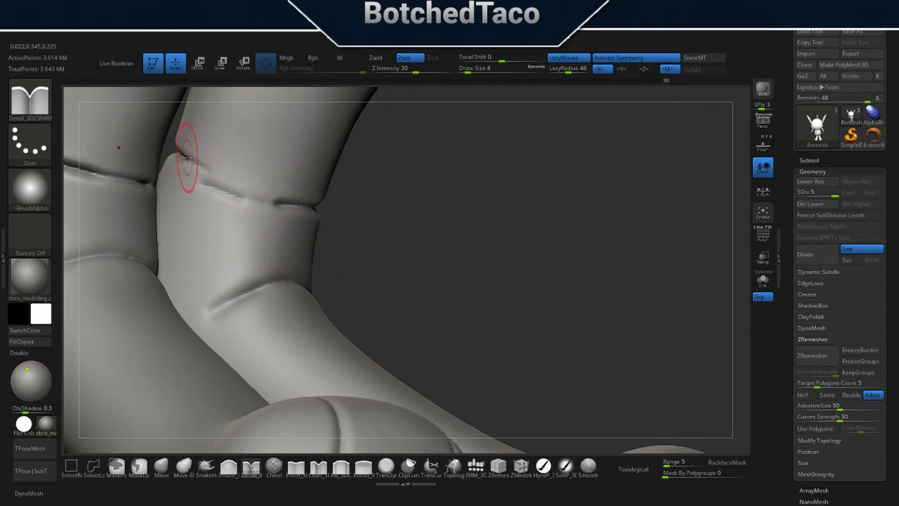
pyautogui.moveTo(274, 196)
pyautogui.keyDown('ctrl'); pyautogui.mouseDown(button='right')
pyautogui.moveTo(291, 266)
pyautogui.moveTo(248, 236)
pyautogui.moveTo(163, 201)
pyautogui.moveTo(235, 255)
pyautogui.moveTo(164, 180)
pyautogui.moveTo(208, 209)
pyautogui.mouseUp(button='right'); pyautogui.keyUp('ctrl')
# Step: Nudge with the Move brush and soften the ankle seam with Smooth Stronger
pyautogui.press('b')
pyautogui.press('m')
pyautogui.press('v')
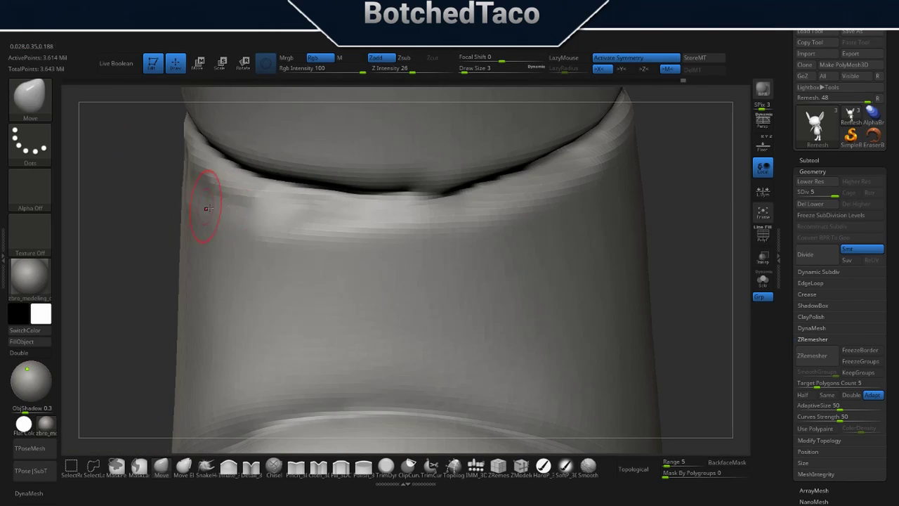
pyautogui.moveTo(266, 243)
pyautogui.mouseDown(button='right')
pyautogui.moveTo(317, 225)
pyautogui.moveTo(474, 251)
pyautogui.mouseUp(button='right')
pyautogui.press('s')
pyautogui.moveTo(421, 245); pyautogui.dragTo(449, 245)
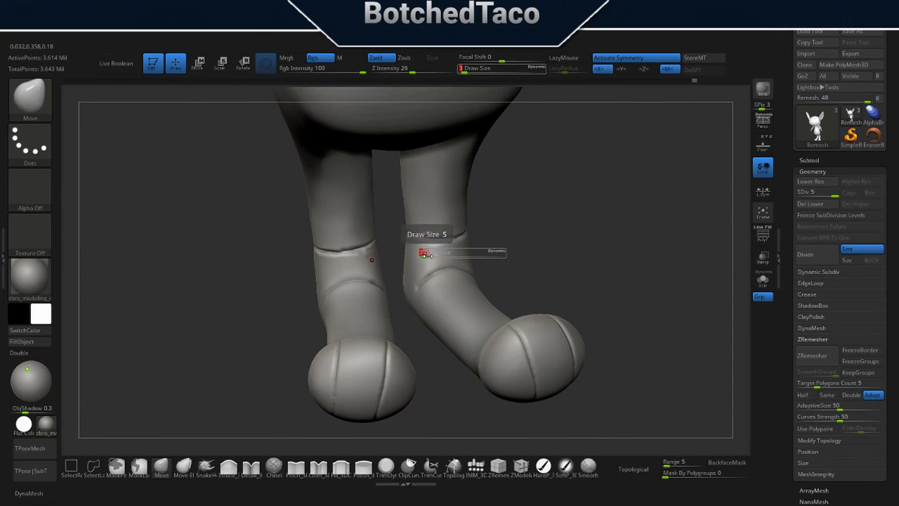
pyautogui.moveTo(414, 71); pyautogui.dragTo(404, 70)
pyautogui.keyDown('ctrl'); pyautogui.moveTo(422, 210); pyautogui.dragTo(411, 261, button='right'); pyautogui.keyUp('ctrl')
# Step: Carve the right ankle crease deeper with the Detail brush, smoothing at size 9
pyautogui.press('s')
pyautogui.click(251, 466)
pyautogui.keyDown('ctrl'); pyautogui.moveTo(316, 281); pyautogui.dragTo(379, 165, button='right'); pyautogui.keyUp('ctrl')
pyautogui.press('s')
pyautogui.moveTo(390, 214)
pyautogui.mouseDown(button='right')
pyautogui.moveTo(453, 235)
pyautogui.moveTo(552, 200)
pyautogui.mouseUp(button='right')
pyautogui.press('s')
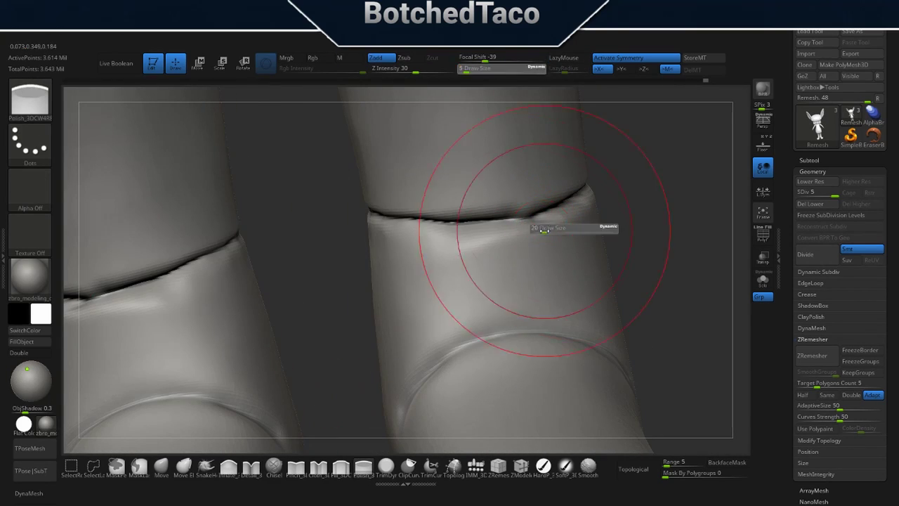
pyautogui.moveTo(534, 229); pyautogui.dragTo(542, 229)
pyautogui.moveTo(434, 226); pyautogui.dragTo(302, 211, button='right')
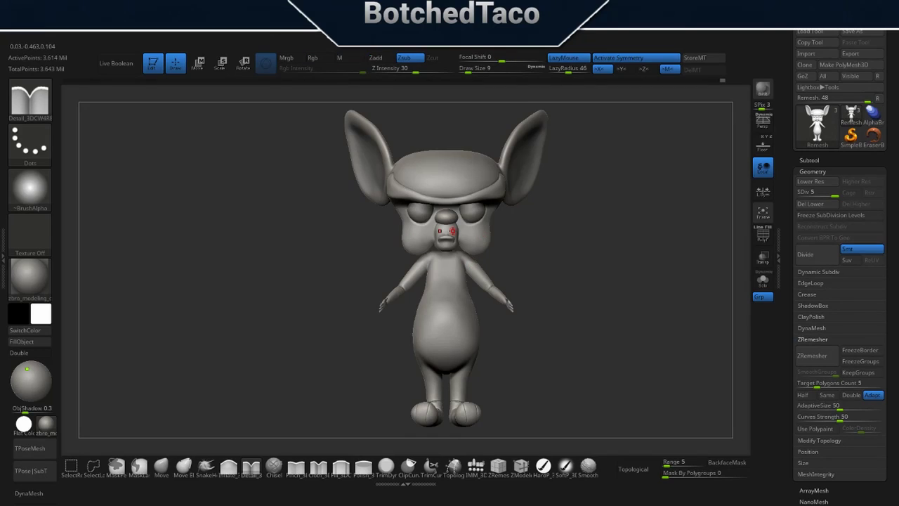
# Step: Check the Brain reference, orbit around the torso, arm and legs, and pick the Inflate brush
pyautogui.hotkey('alt', 'Tab')
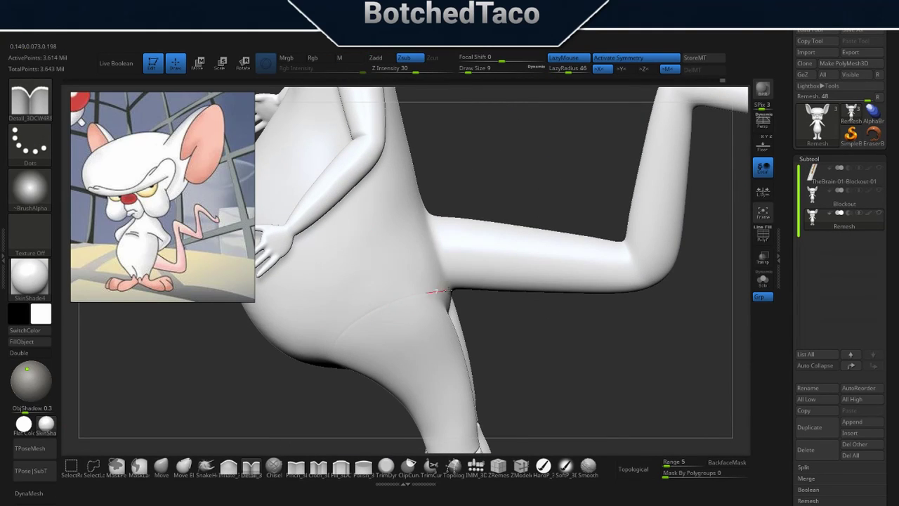
pyautogui.moveTo(435, 290); pyautogui.dragTo(298, 311, button='right')
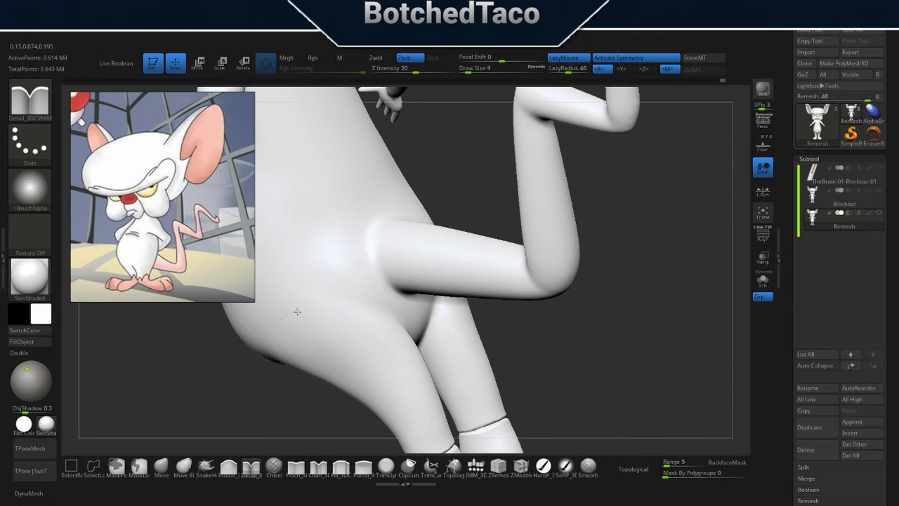
pyautogui.moveTo(377, 302)
pyautogui.mouseDown(button='right')
pyautogui.moveTo(376, 321)
pyautogui.moveTo(370, 315)
pyautogui.moveTo(391, 331)
pyautogui.moveTo(407, 321)
pyautogui.moveTo(410, 349)
pyautogui.mouseUp(button='right')
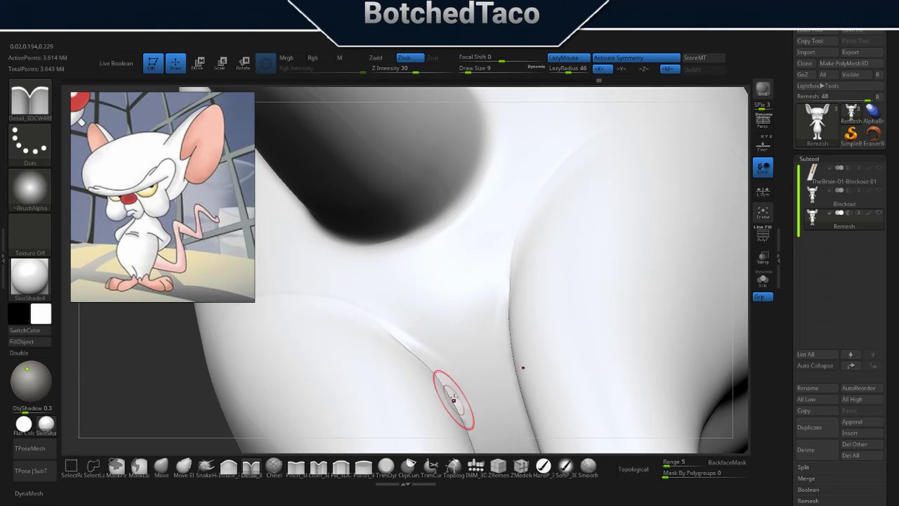
pyautogui.moveTo(453, 398); pyautogui.dragTo(453, 294, button='right')
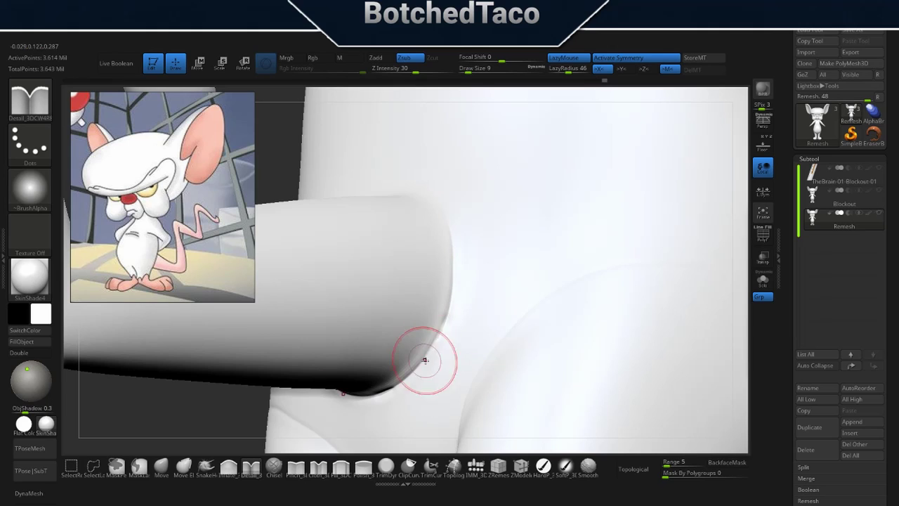
pyautogui.moveTo(424, 361)
pyautogui.mouseDown(button='right')
pyautogui.moveTo(393, 169)
pyautogui.moveTo(470, 234)
pyautogui.moveTo(566, 237)
pyautogui.mouseUp(button='right')
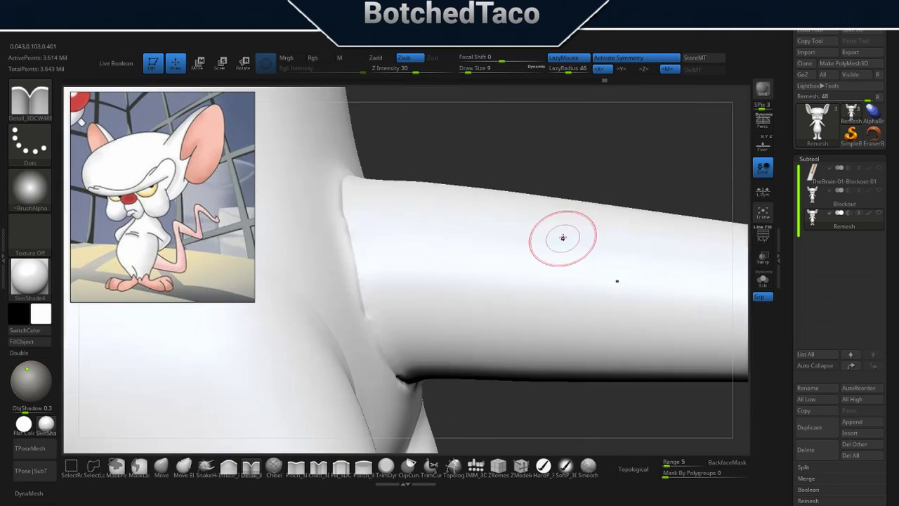
pyautogui.moveTo(496, 201)
pyautogui.mouseDown(button='right')
pyautogui.moveTo(439, 213)
pyautogui.moveTo(466, 161)
pyautogui.mouseUp(button='right')
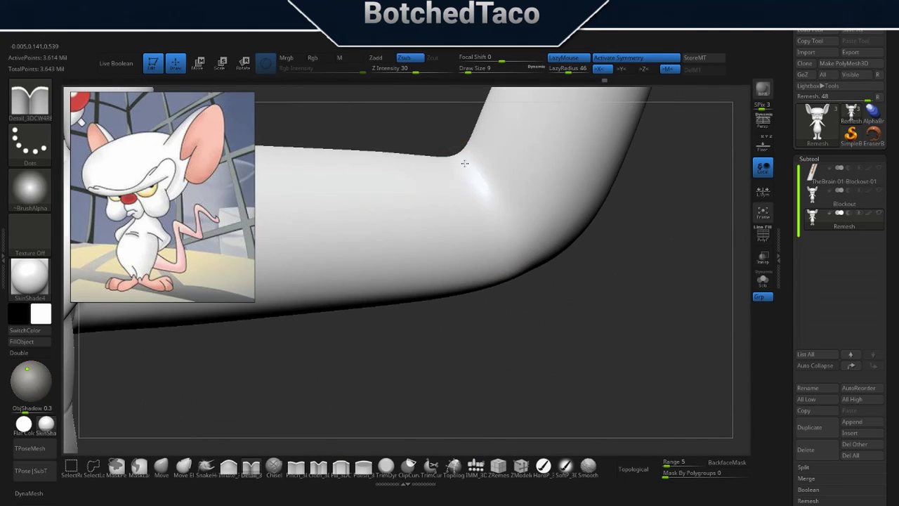
pyautogui.moveTo(488, 267)
pyautogui.mouseDown(button='right')
pyautogui.moveTo(420, 247)
pyautogui.moveTo(475, 227)
pyautogui.moveTo(560, 235)
pyautogui.moveTo(461, 234)
pyautogui.moveTo(526, 210)
pyautogui.moveTo(638, 200)
pyautogui.moveTo(571, 231)
pyautogui.moveTo(575, 266)
pyautogui.moveTo(581, 234)
pyautogui.moveTo(600, 274)
pyautogui.moveTo(602, 251)
pyautogui.moveTo(554, 226)
pyautogui.moveTo(300, 191)
pyautogui.moveTo(499, 209)
pyautogui.mouseUp(button='right')
pyautogui.press('f')
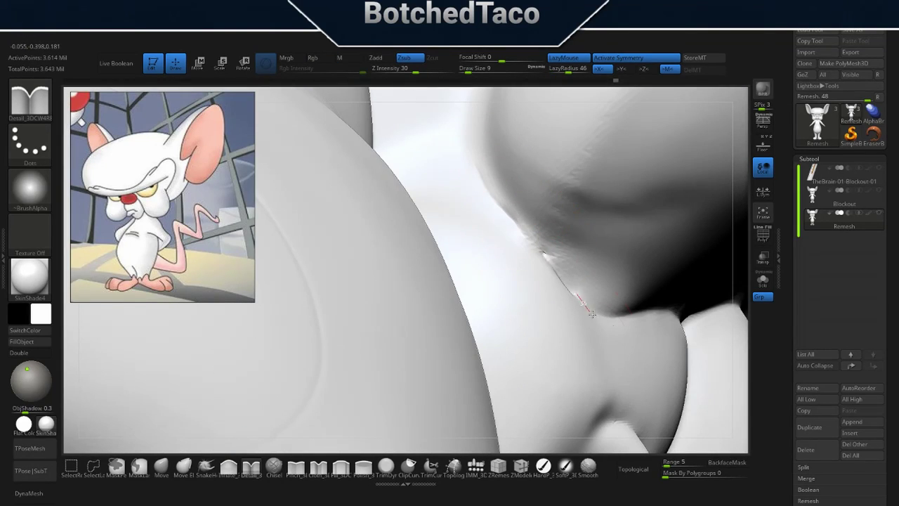
pyautogui.moveTo(592, 314)
pyautogui.mouseDown(button='right')
pyautogui.moveTo(597, 281)
pyautogui.moveTo(463, 171)
pyautogui.moveTo(463, 161)
pyautogui.moveTo(426, 281)
pyautogui.moveTo(408, 261)
pyautogui.moveTo(355, 260)
pyautogui.mouseUp(button='right')
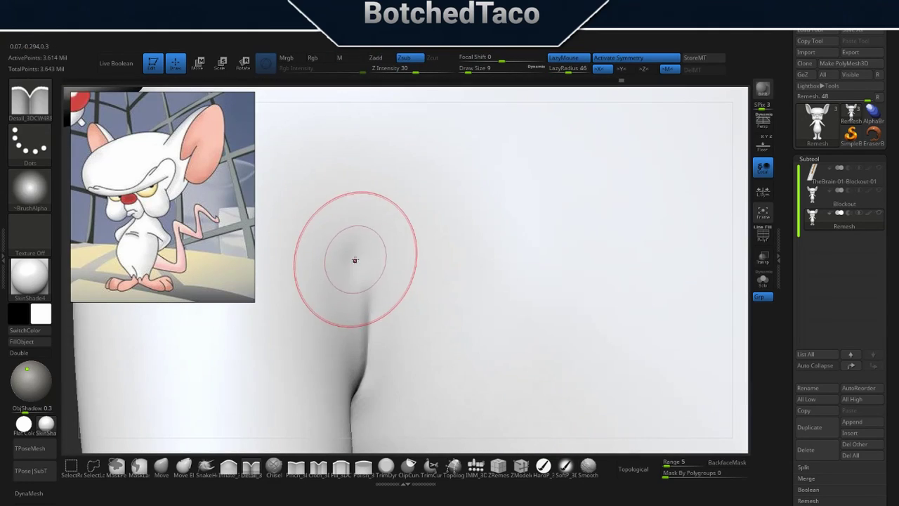
pyautogui.press('b')
pyautogui.press('i')
pyautogui.press('n')
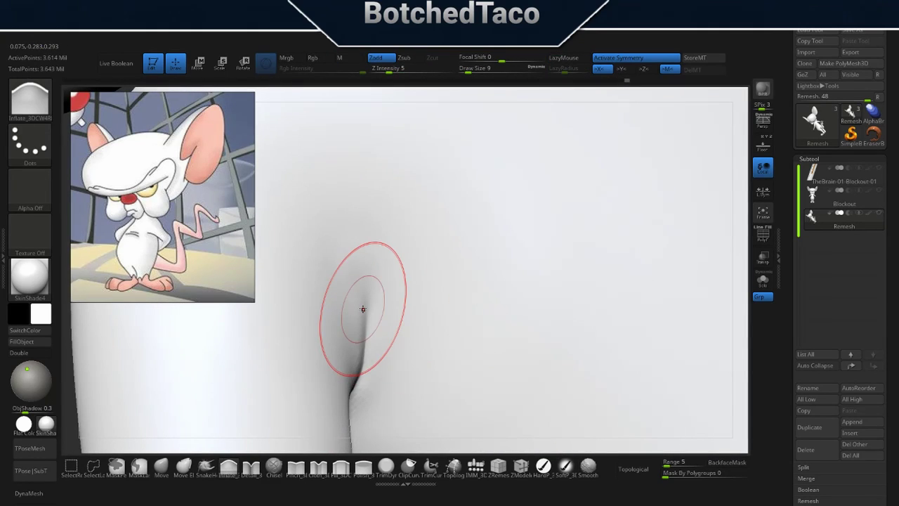
# Step: Carve thin creases along the brow ridge and fold with the Detail brush (Zsub, Z Intensity 30, LazyMouse)
pyautogui.moveTo(363, 309)
pyautogui.mouseDown(button='right')
pyautogui.moveTo(568, 261)
pyautogui.moveTo(599, 331)
pyautogui.mouseUp(button='right')
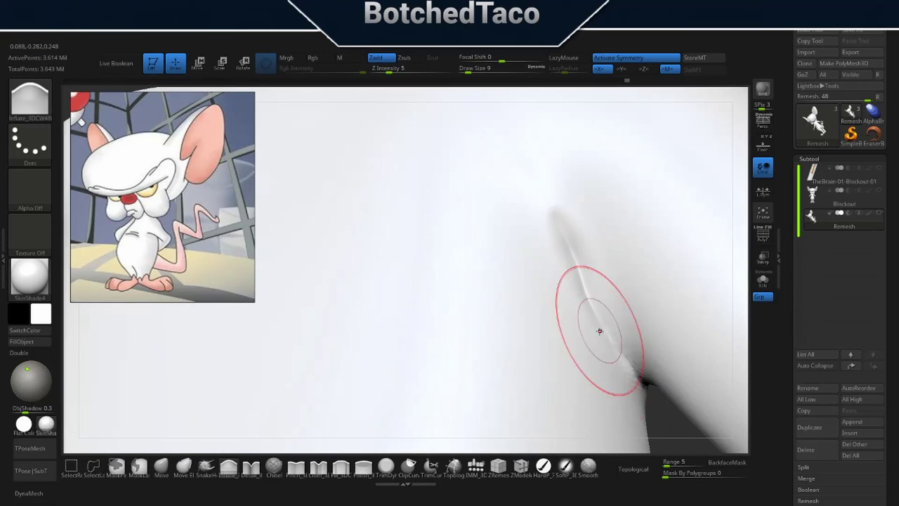
pyautogui.press('b')
pyautogui.press('d')
pyautogui.press('e')
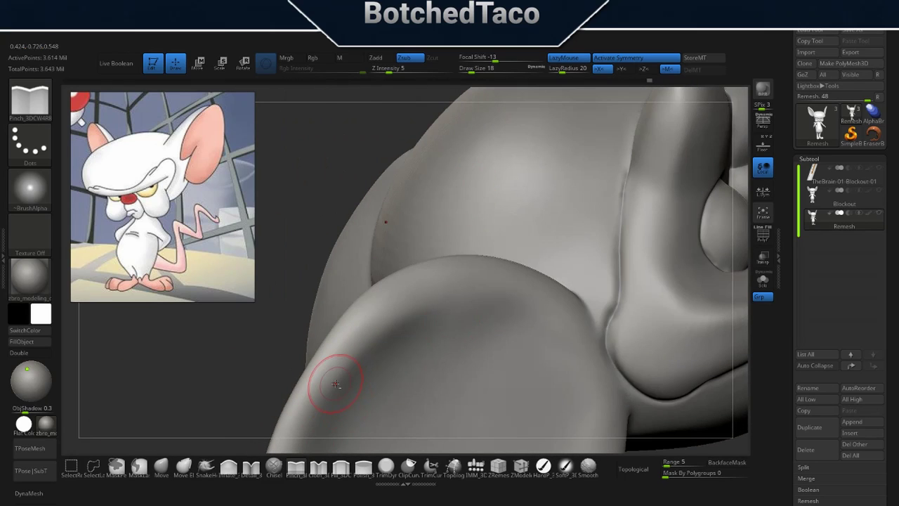
pyautogui.click(250, 467)
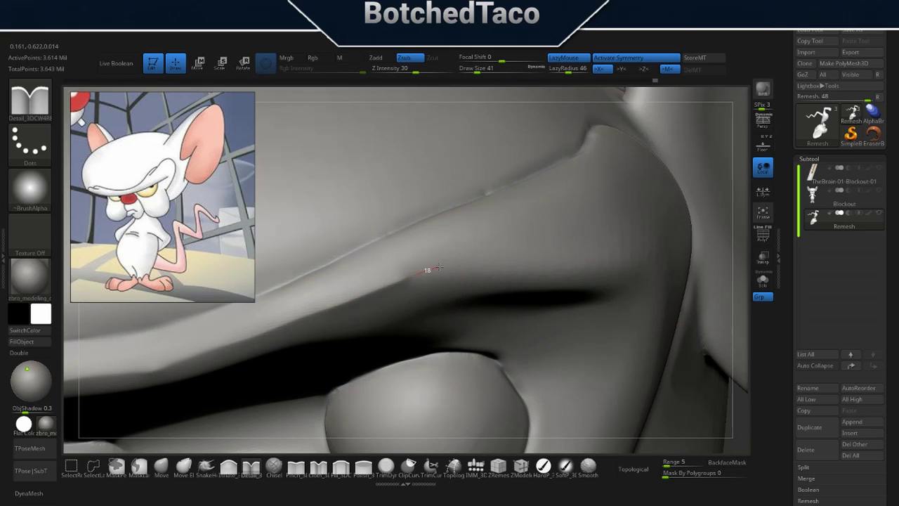
pyautogui.moveTo(450, 268); pyautogui.dragTo(569, 356)
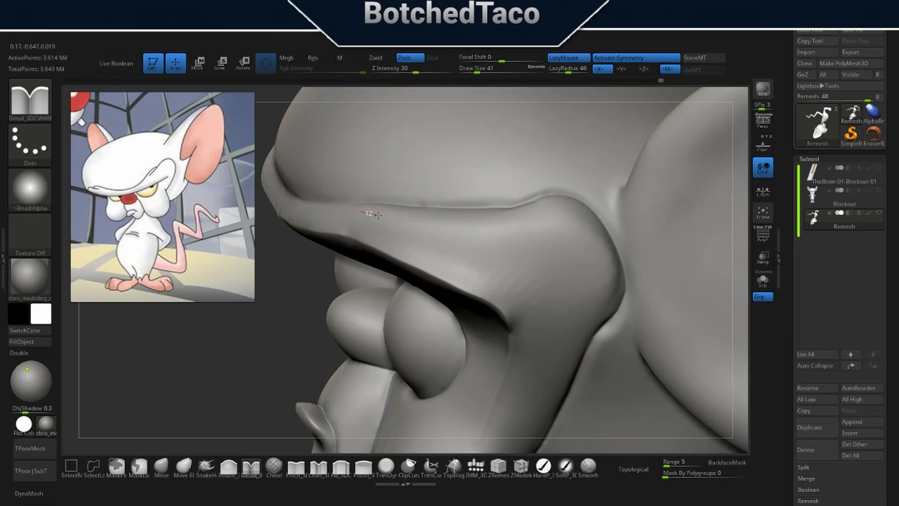
pyautogui.moveTo(354, 208); pyautogui.dragTo(562, 199)
pyautogui.moveTo(362, 209)
pyautogui.mouseDown()
pyautogui.moveTo(472, 229)
pyautogui.moveTo(576, 203)
pyautogui.mouseUp()
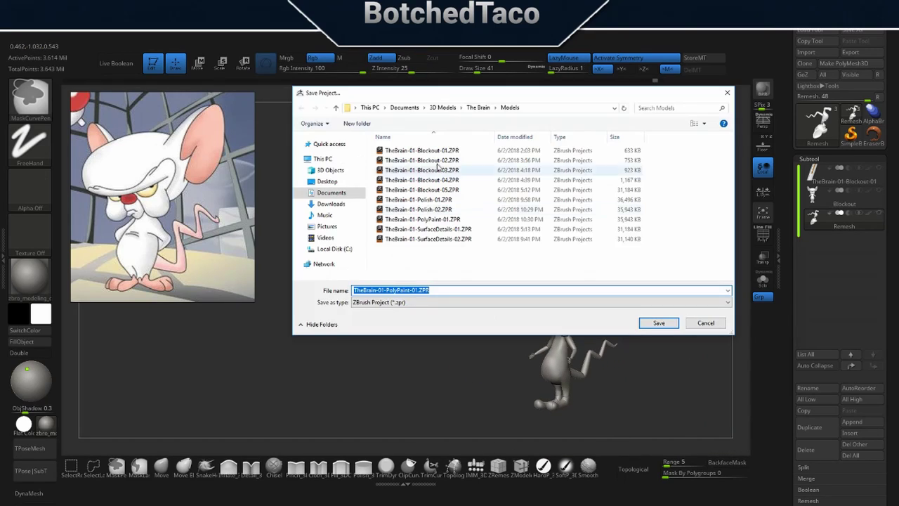
# Step: Save the project over the existing project file
pyautogui.click(438, 239)
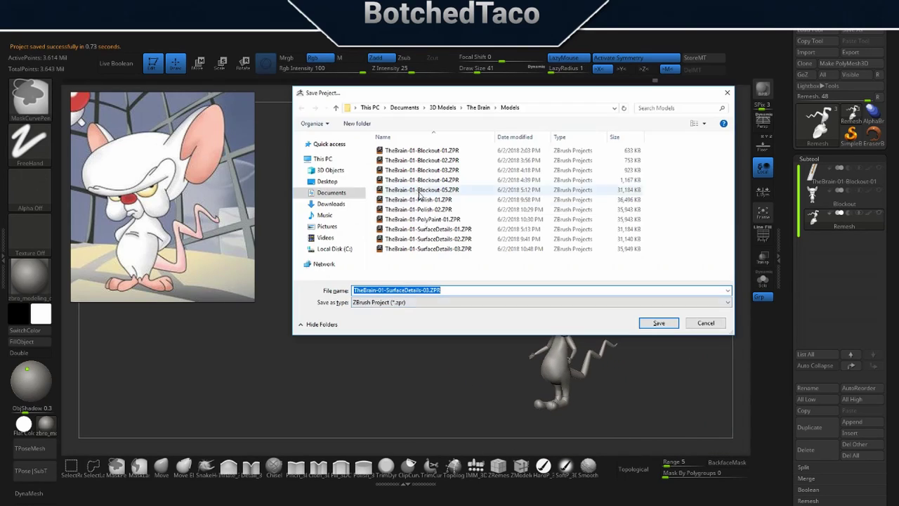
pyautogui.press('Return')
pyautogui.click(469, 250)
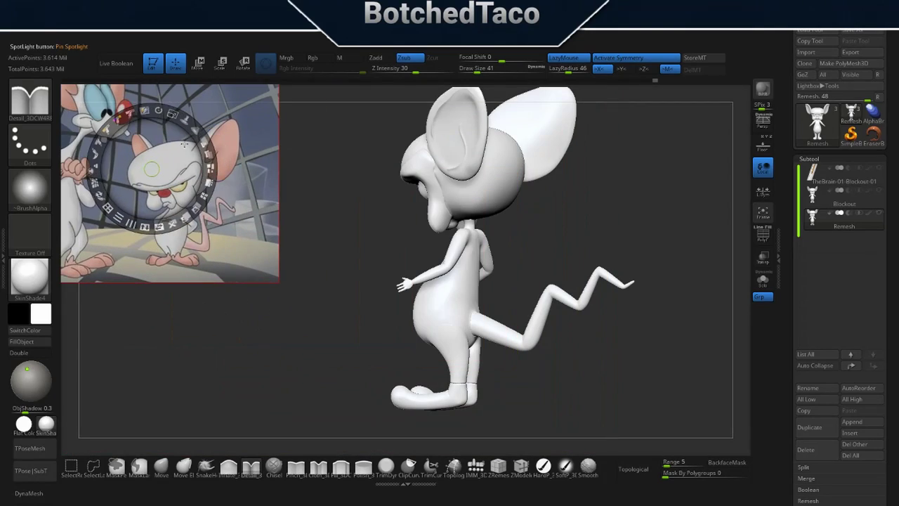
# Step: Paint the tail's remaining white patches pink up to its base, checking the zigzag bends
pyautogui.press('z')
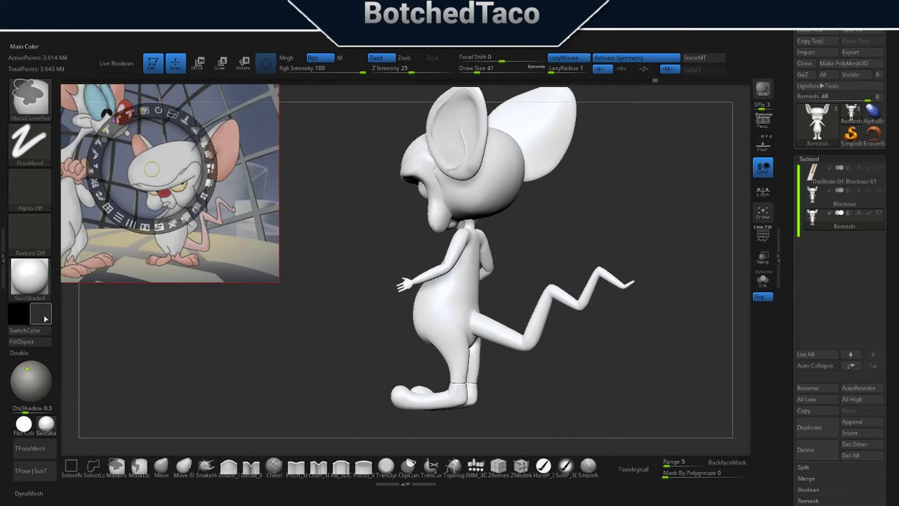
pyautogui.moveTo(573, 300); pyautogui.dragTo(524, 240, button='middle')
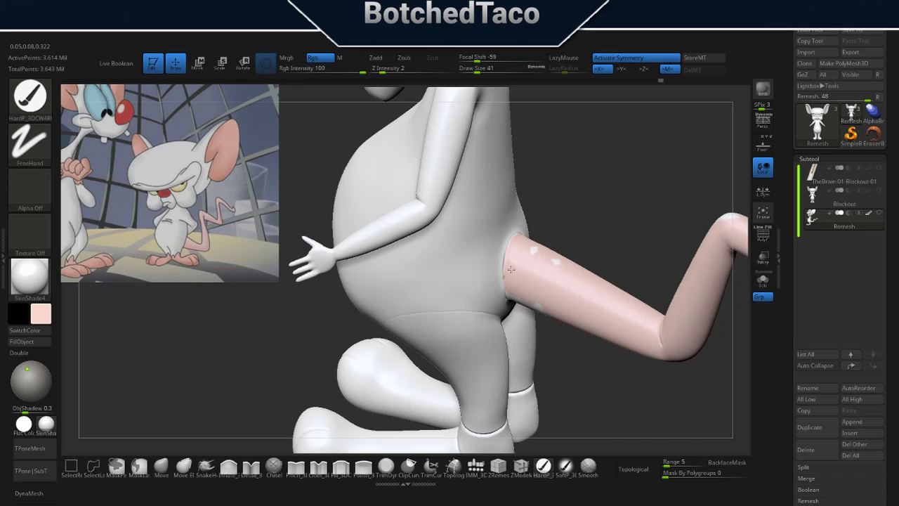
pyautogui.scroll(5, 511, 269)
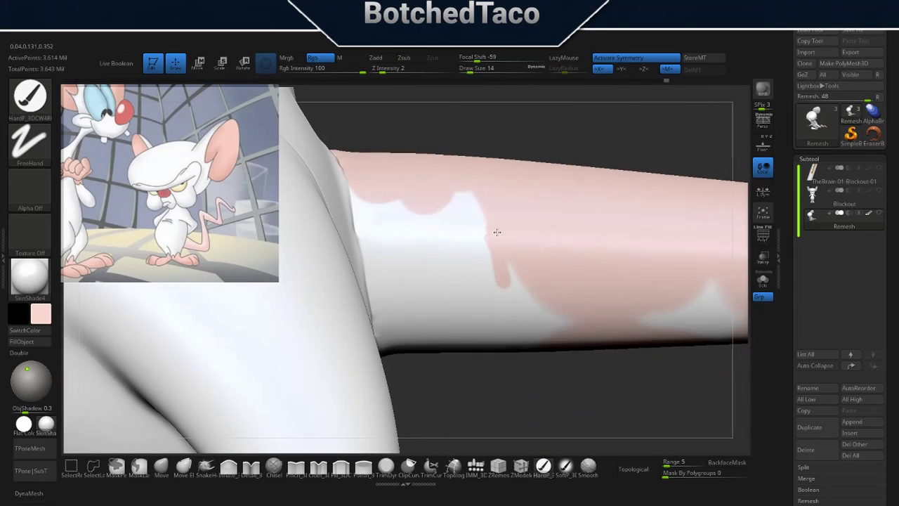
pyautogui.moveTo(496, 227)
pyautogui.mouseDown()
pyautogui.moveTo(556, 246)
pyautogui.moveTo(406, 322)
pyautogui.mouseUp()
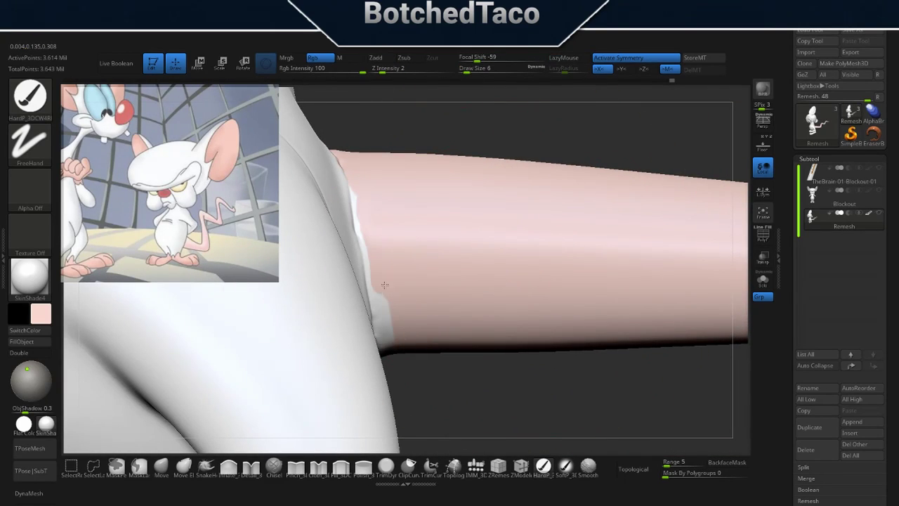
pyautogui.moveTo(384, 285); pyautogui.dragTo(342, 236, button='middle')
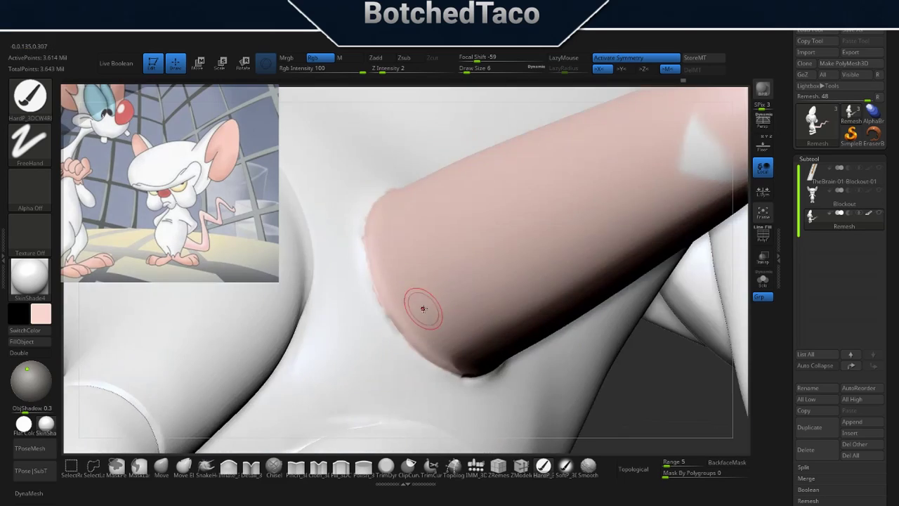
pyautogui.moveTo(373, 269); pyautogui.dragTo(577, 207, button='middle')
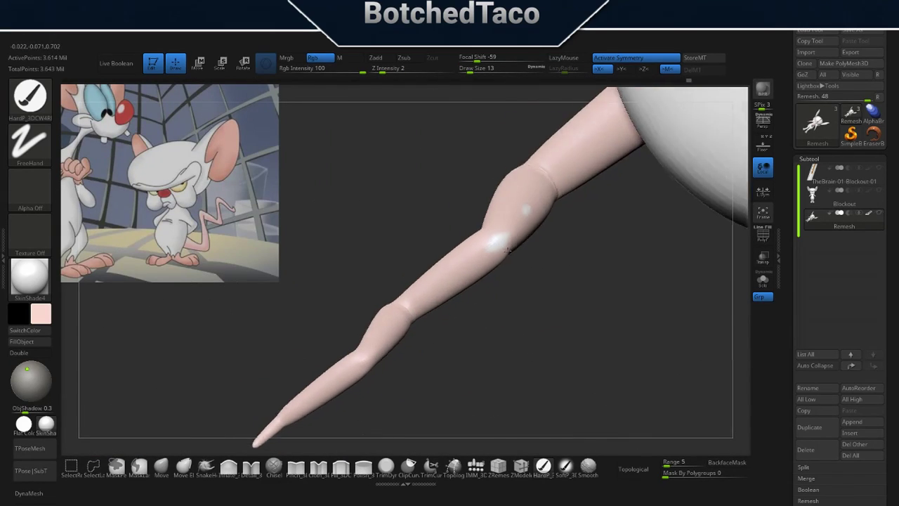
pyautogui.moveTo(508, 250); pyautogui.dragTo(507, 190, button='middle')
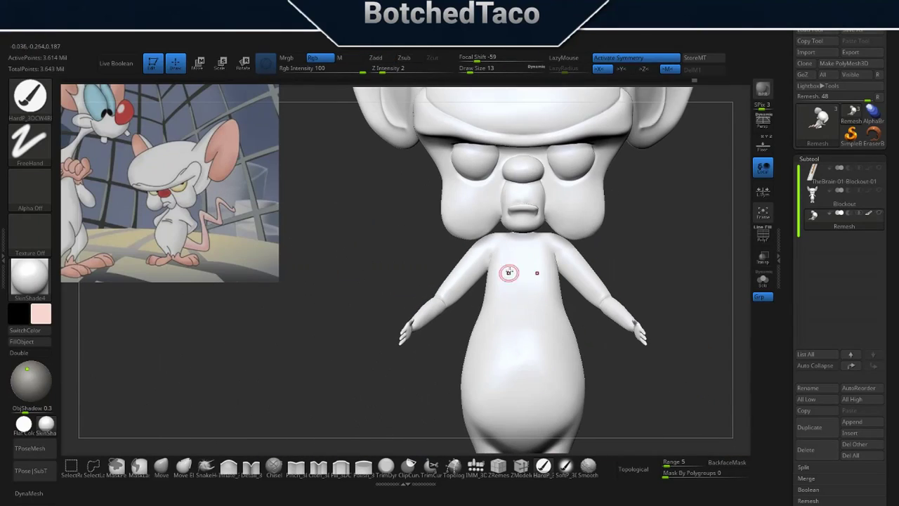
# Step: Paint pink strokes inside the ear from a three-quarter view
pyautogui.moveTo(467, 335); pyautogui.dragTo(553, 337, button='middle')
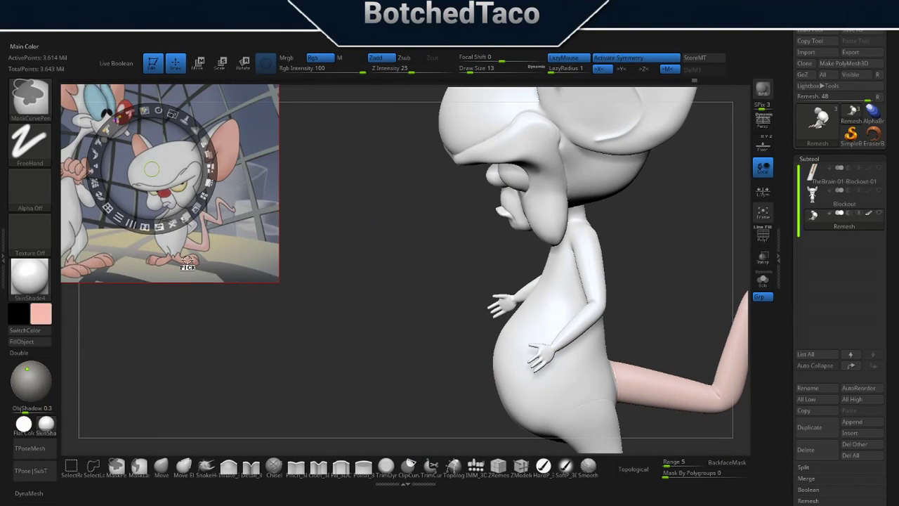
pyautogui.moveTo(353, 373); pyautogui.dragTo(474, 225, button='middle')
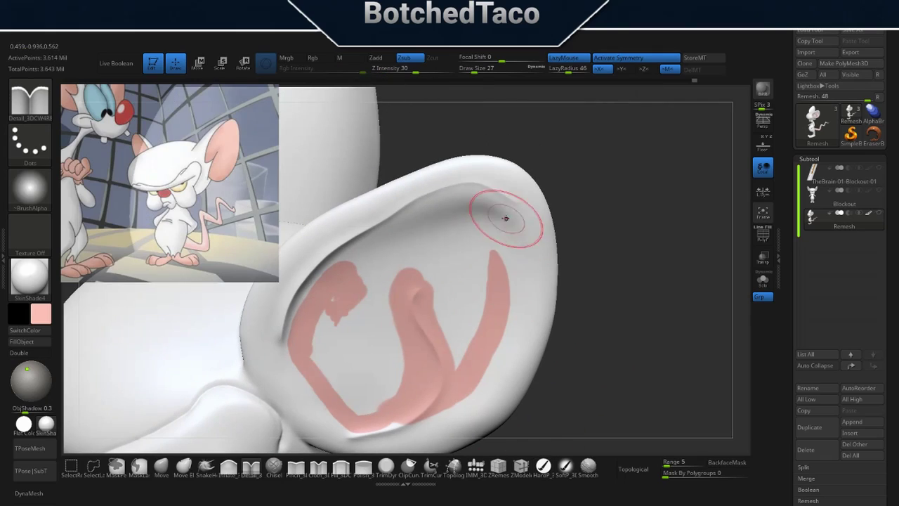
pyautogui.moveTo(502, 363); pyautogui.dragTo(415, 428)
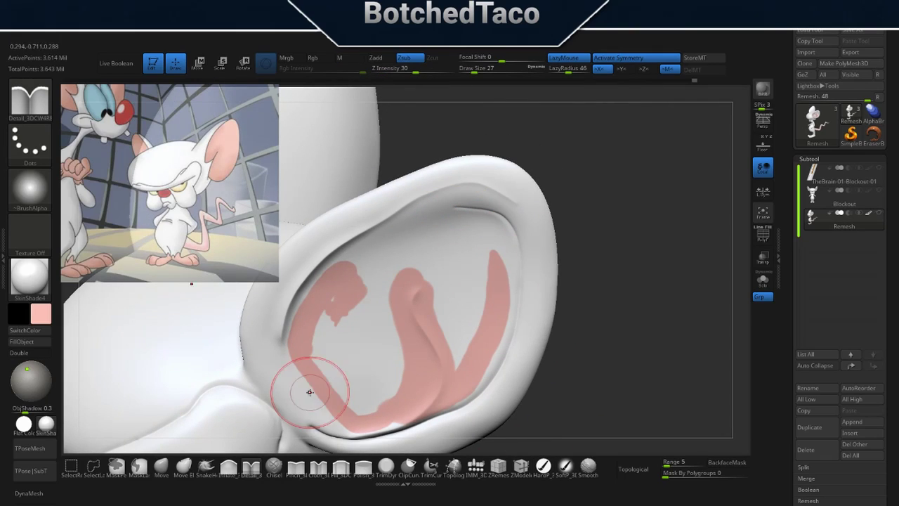
# Step: Carve a crease along the ear's upper rim with the Detail brush in Zsub
pyautogui.moveTo(435, 298); pyautogui.dragTo(444, 187, button='right')
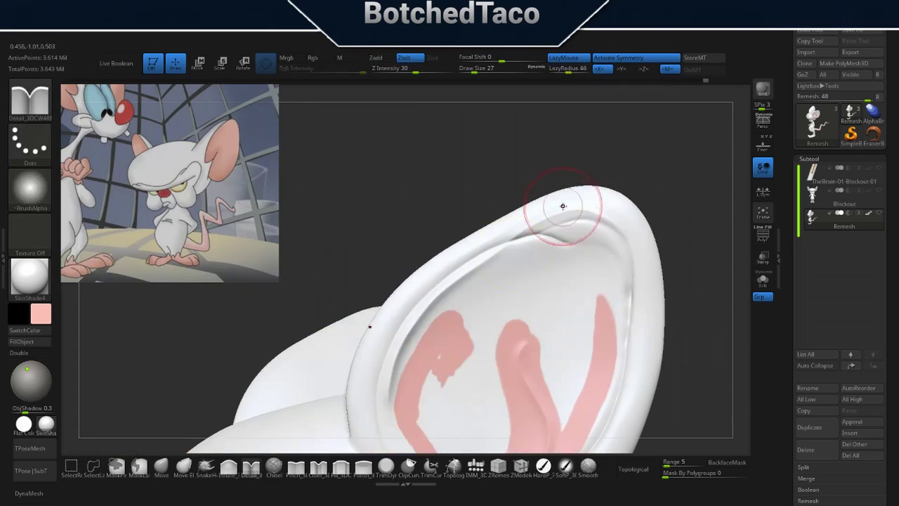
pyautogui.moveTo(564, 201)
pyautogui.keyDown('alt'); pyautogui.mouseDown(button='right')
pyautogui.moveTo(415, 228)
pyautogui.moveTo(541, 316)
pyautogui.mouseUp(button='right'); pyautogui.keyUp('alt')
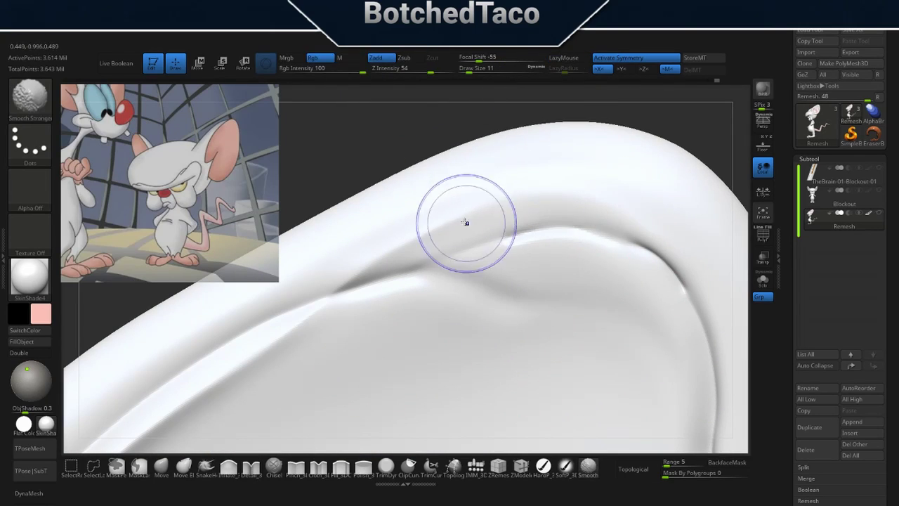
pyautogui.moveTo(466, 225); pyautogui.dragTo(363, 297, button='right')
pyautogui.moveTo(302, 311); pyautogui.dragTo(344, 328, button='right')
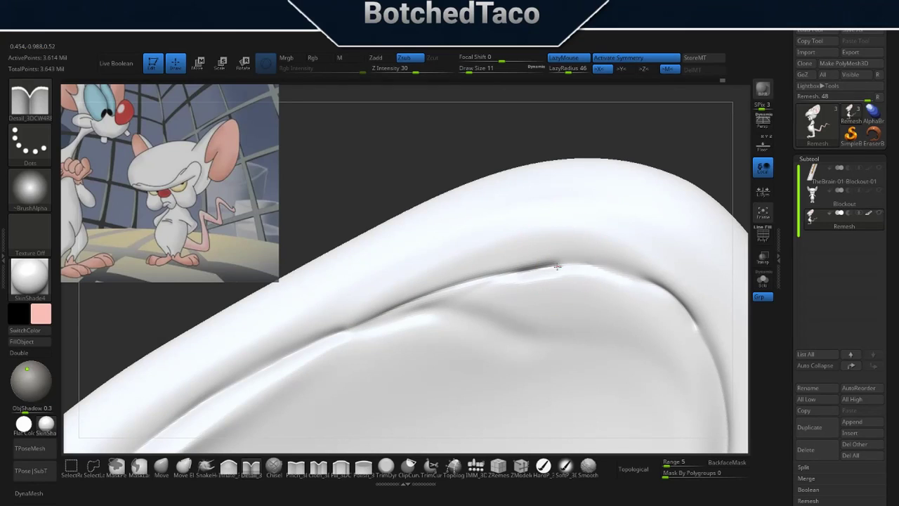
pyautogui.moveTo(557, 267); pyautogui.dragTo(667, 288)
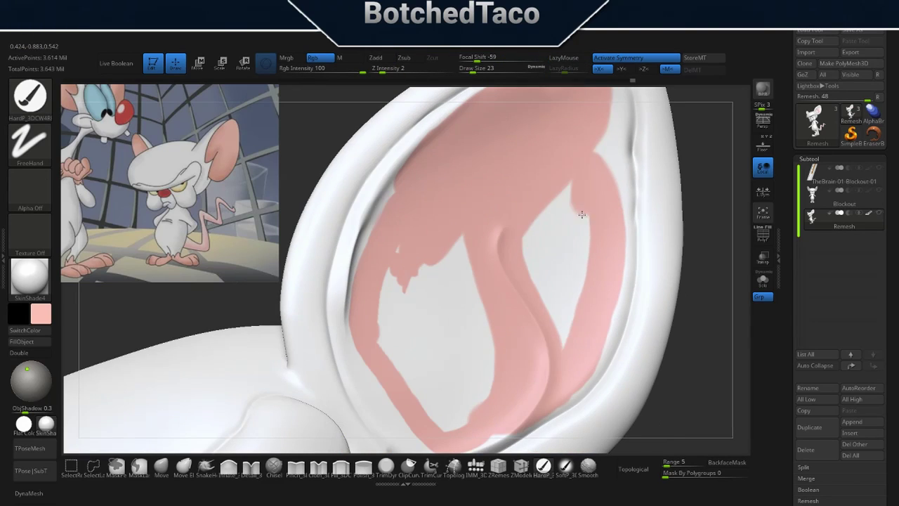
# Step: Fill the ear interior pink with a smaller HardPolish brush, covering white gaps on the curved rim
pyautogui.moveTo(582, 214); pyautogui.dragTo(557, 201)
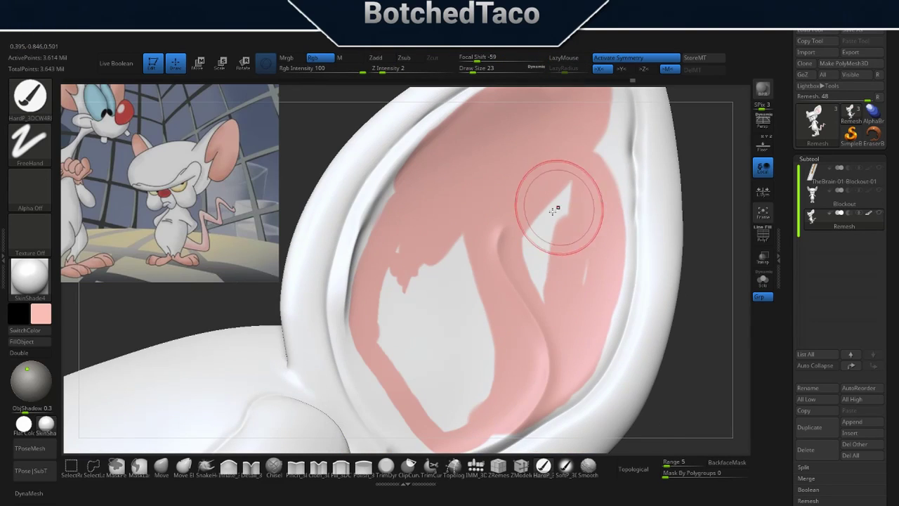
pyautogui.moveTo(462, 215); pyautogui.dragTo(386, 338)
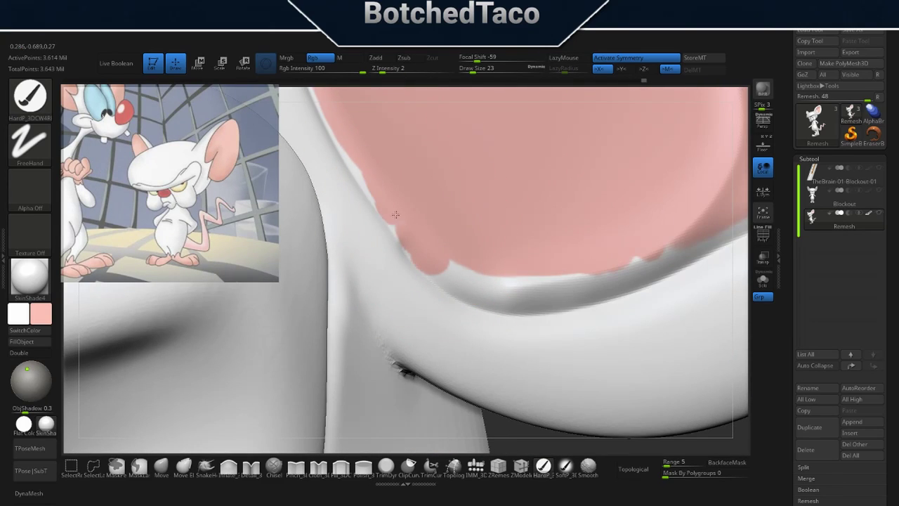
pyautogui.press('[')
pyautogui.press('[')
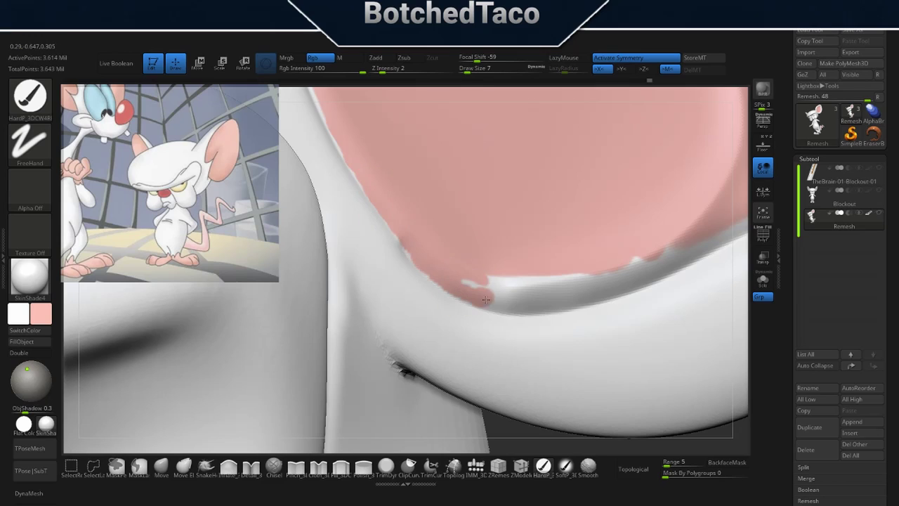
pyautogui.moveTo(485, 299); pyautogui.dragTo(678, 252)
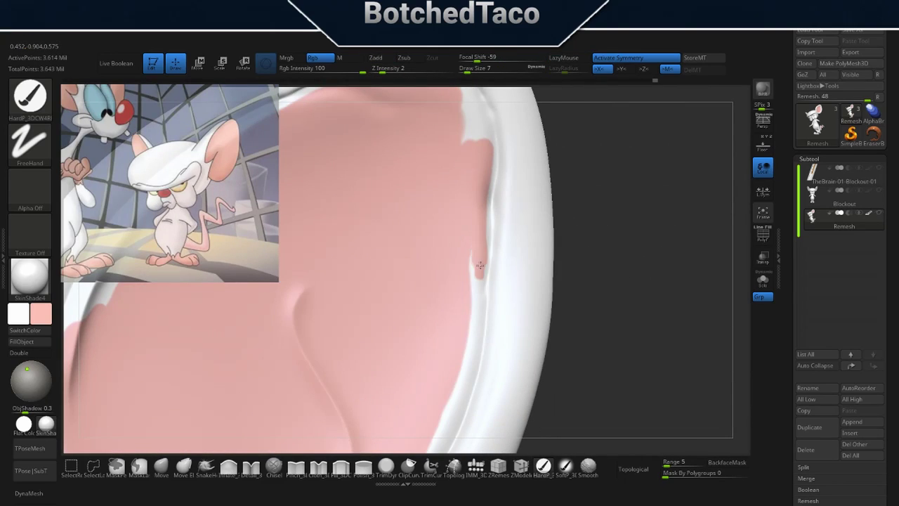
pyautogui.moveTo(488, 196); pyautogui.dragTo(476, 335, button='right')
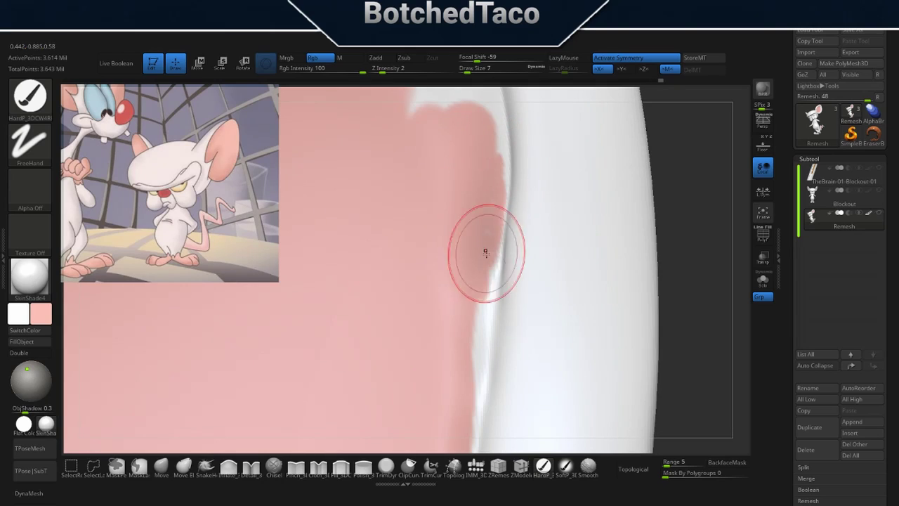
pyautogui.moveTo(470, 192); pyautogui.dragTo(425, 133, button='right')
pyautogui.moveTo(425, 133)
pyautogui.mouseDown()
pyautogui.moveTo(492, 247)
pyautogui.moveTo(436, 220)
pyautogui.mouseUp()
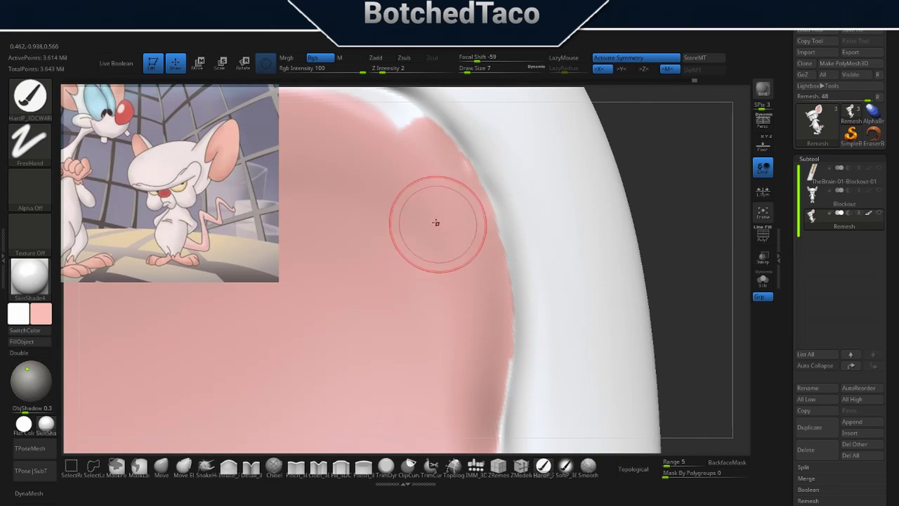
pyautogui.moveTo(435, 220)
pyautogui.mouseDown(button='right')
pyautogui.moveTo(499, 303)
pyautogui.moveTo(361, 342)
pyautogui.mouseUp(button='right')
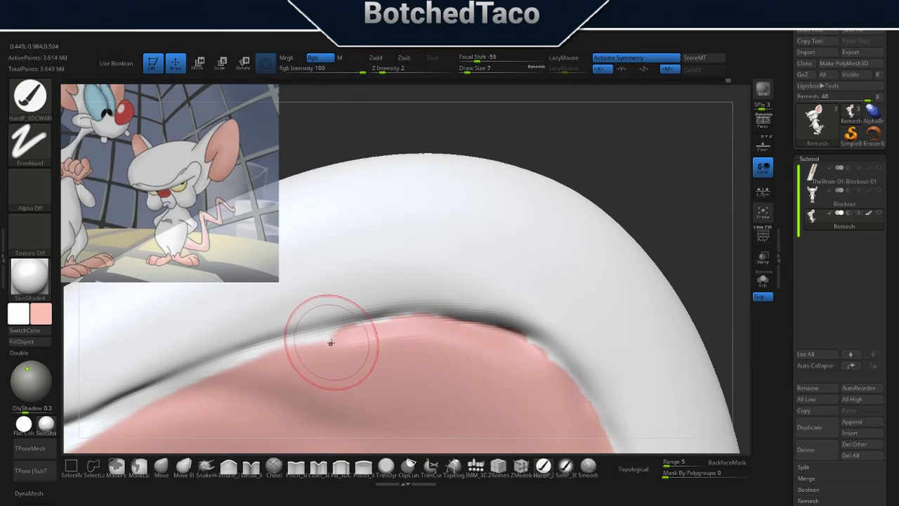
# Step: Extend the pink across the inner ear surface and along the inner edge of the rim
pyautogui.moveTo(271, 356); pyautogui.dragTo(412, 282, button='right')
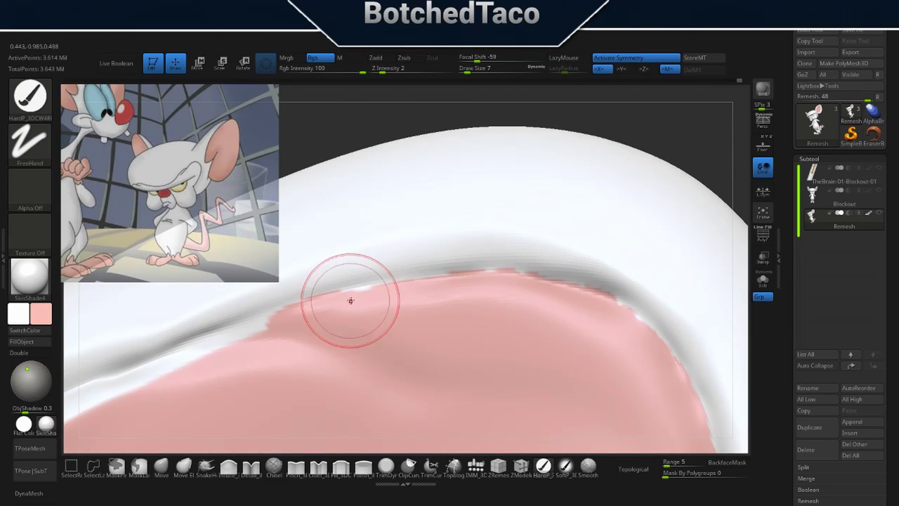
pyautogui.moveTo(321, 311); pyautogui.dragTo(539, 273, button='right')
pyautogui.moveTo(385, 333); pyautogui.dragTo(210, 407)
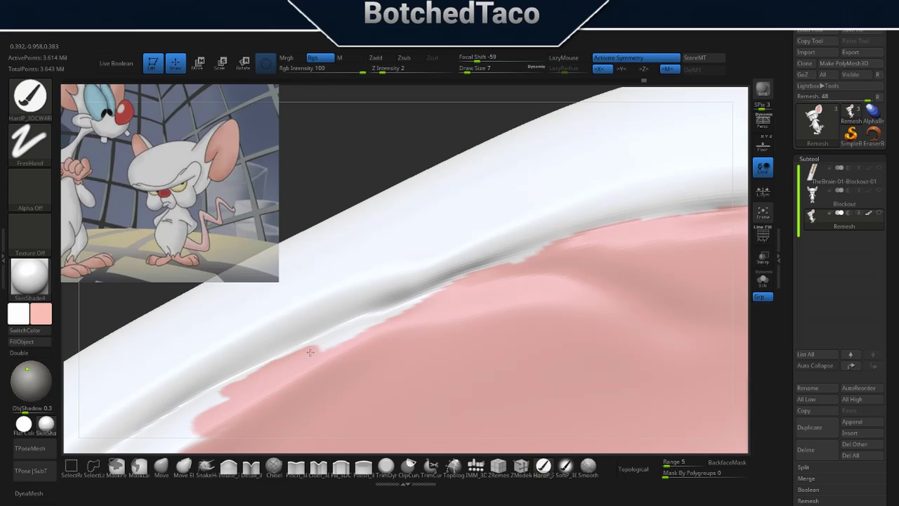
pyautogui.moveTo(211, 408)
pyautogui.mouseDown(button='right')
pyautogui.moveTo(411, 278)
pyautogui.moveTo(425, 234)
pyautogui.mouseUp(button='right')
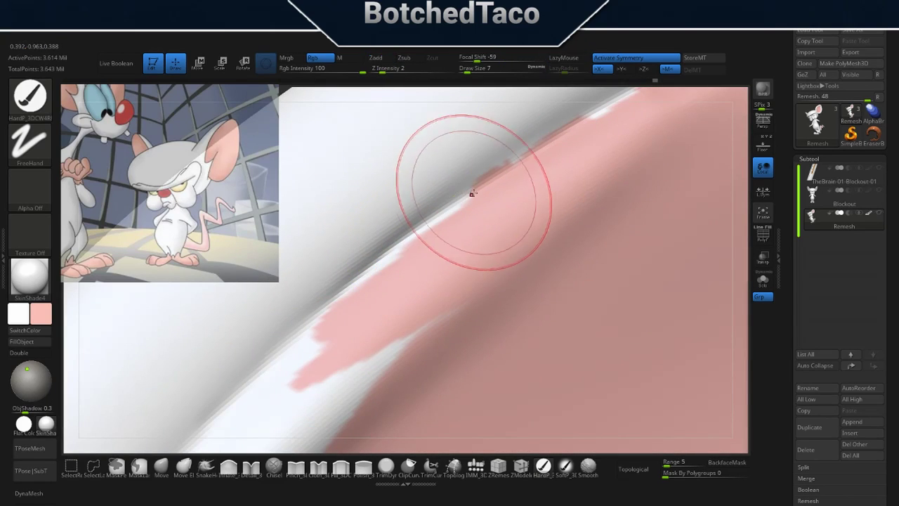
pyautogui.moveTo(442, 245)
pyautogui.mouseDown(button='right')
pyautogui.moveTo(479, 312)
pyautogui.moveTo(571, 139)
pyautogui.mouseUp(button='right')
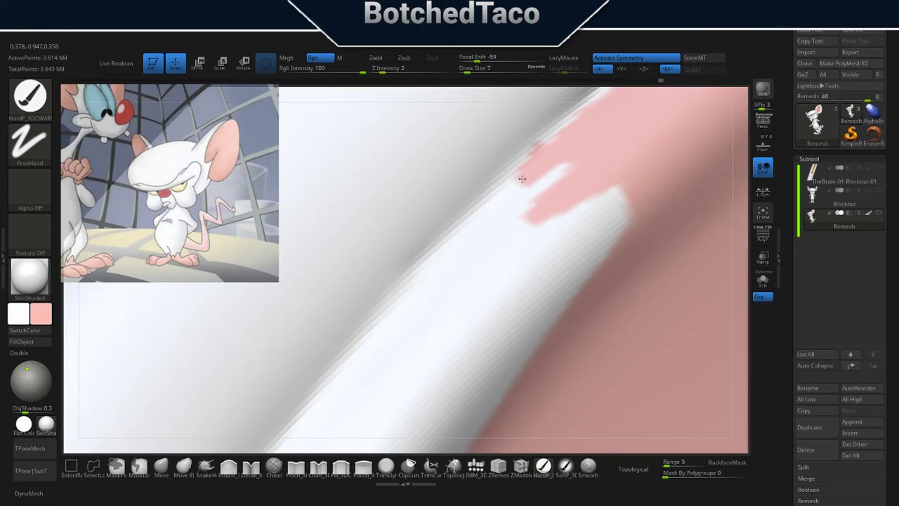
pyautogui.moveTo(572, 139); pyautogui.dragTo(344, 386)
pyautogui.moveTo(532, 191); pyautogui.dragTo(458, 374)
pyautogui.moveTo(459, 374); pyautogui.dragTo(583, 176, button='right')
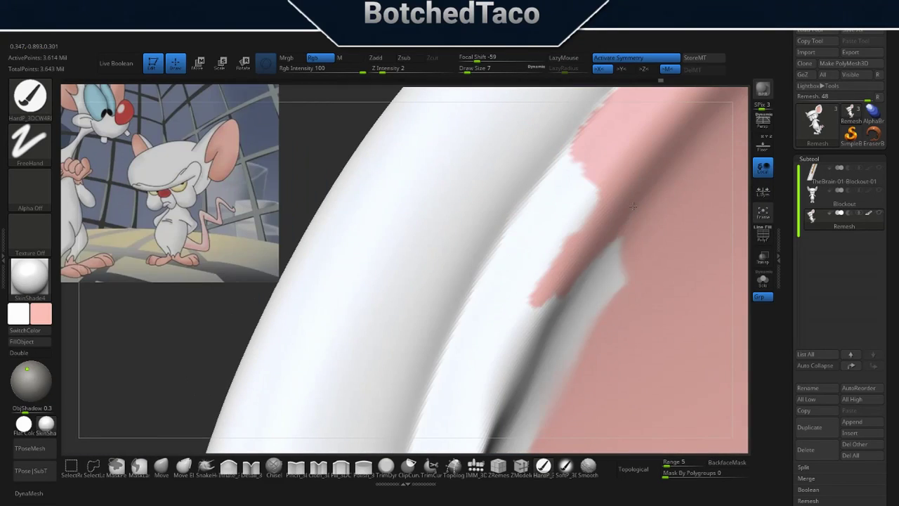
pyautogui.moveTo(583, 175)
pyautogui.mouseDown()
pyautogui.moveTo(533, 295)
pyautogui.moveTo(464, 366)
pyautogui.mouseUp()
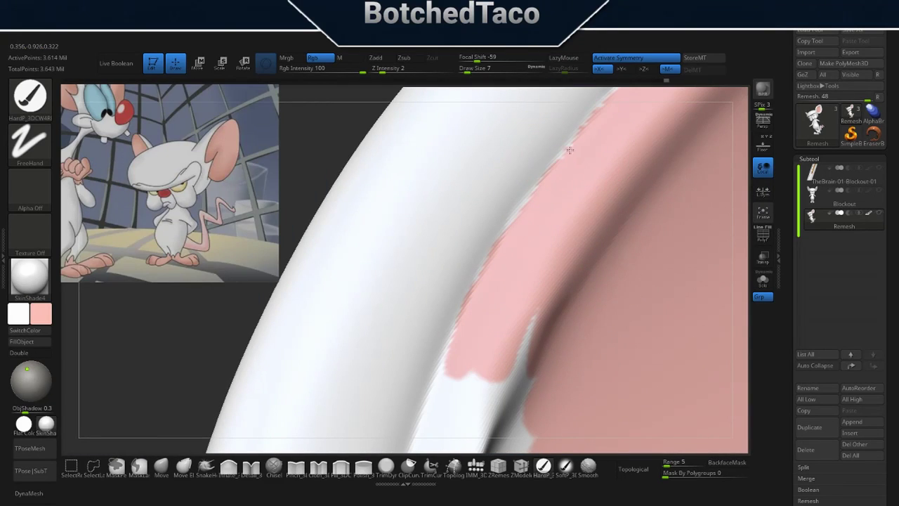
pyautogui.moveTo(515, 217)
pyautogui.mouseDown(button='right')
pyautogui.moveTo(450, 325)
pyautogui.moveTo(412, 252)
pyautogui.moveTo(471, 260)
pyautogui.mouseUp(button='right')
pyautogui.moveTo(438, 364); pyautogui.dragTo(501, 271, button='right')
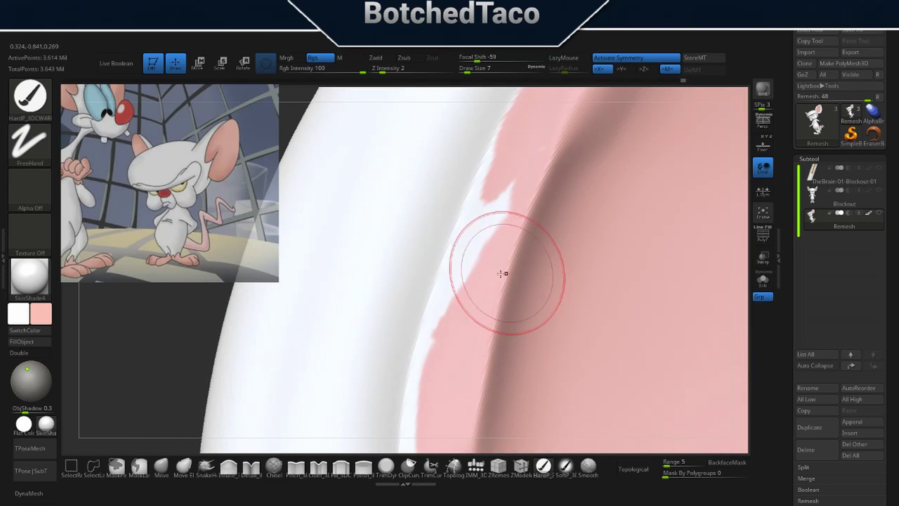
# Step: Set Draw Size to 4, briefly try a MaskCurvePen line on the rim, then return to HardPolish
pyautogui.write('s4')
pyautogui.press('Return')
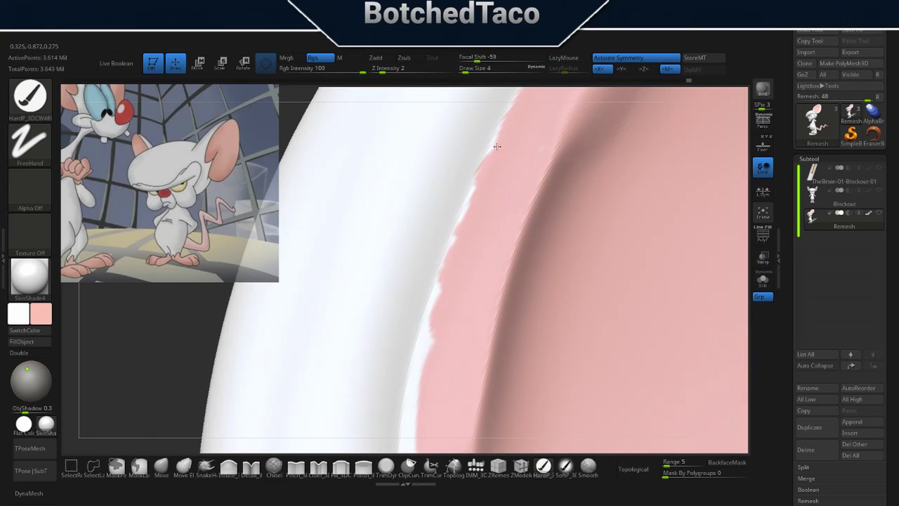
pyautogui.moveTo(424, 347); pyautogui.dragTo(509, 252, button='right')
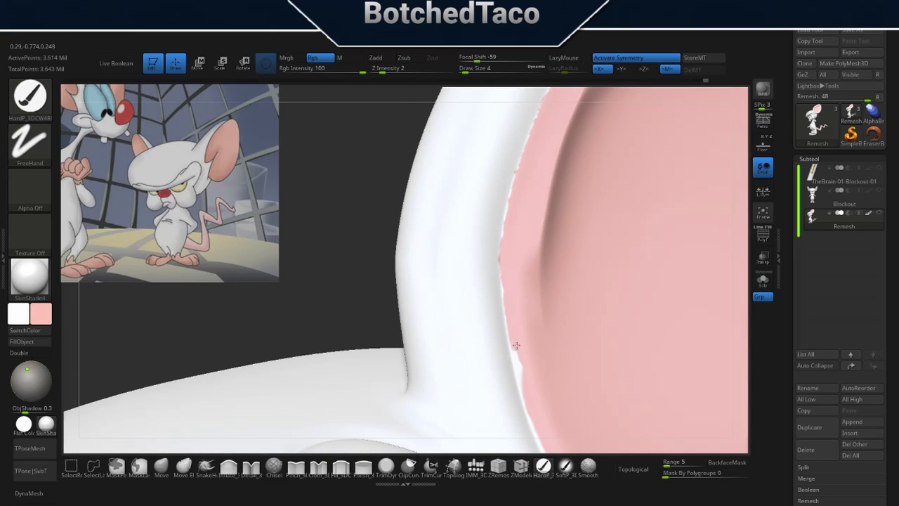
pyautogui.moveTo(515, 345)
pyautogui.mouseDown(button='right')
pyautogui.moveTo(487, 245)
pyautogui.moveTo(471, 285)
pyautogui.moveTo(443, 298)
pyautogui.mouseUp(button='right')
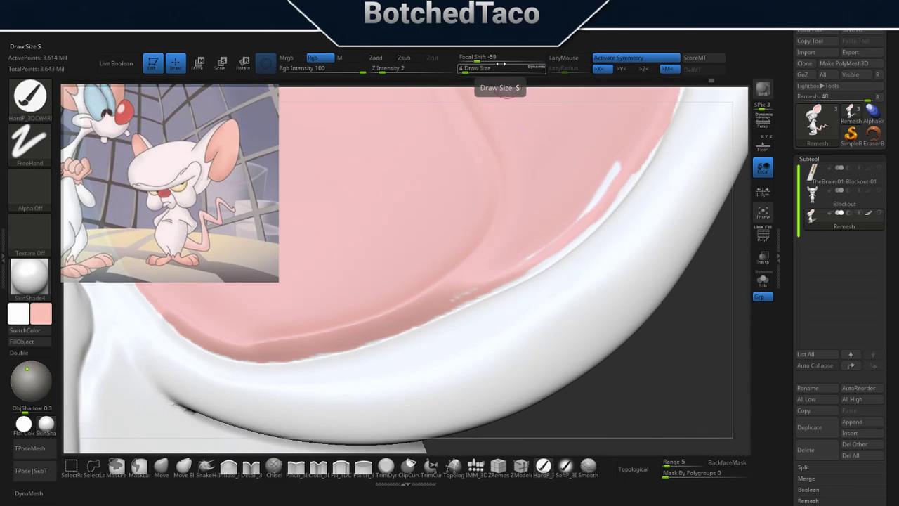
pyautogui.keyDown('ctrl'); pyautogui.moveTo(553, 258); pyautogui.dragTo(638, 236); pyautogui.keyUp('ctrl')
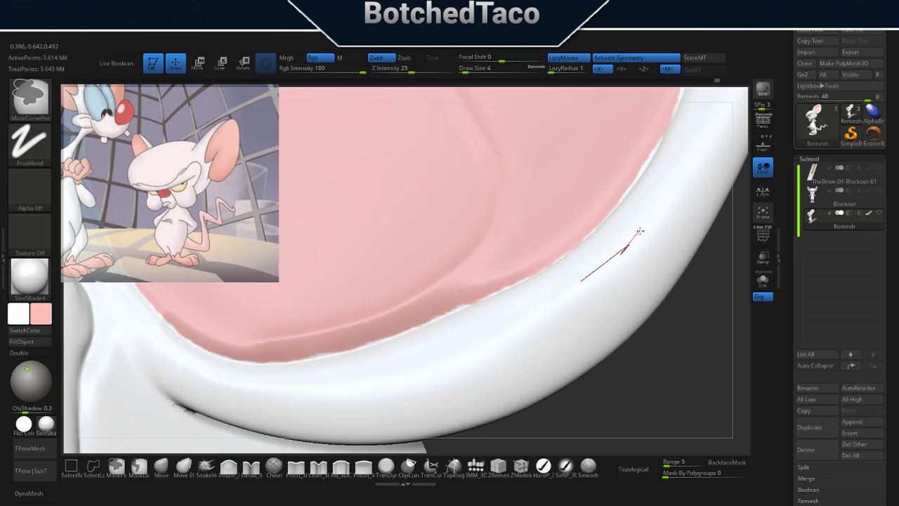
pyautogui.keyDown('ctrl'); pyautogui.moveTo(512, 311); pyautogui.dragTo(662, 225); pyautogui.keyUp('ctrl')
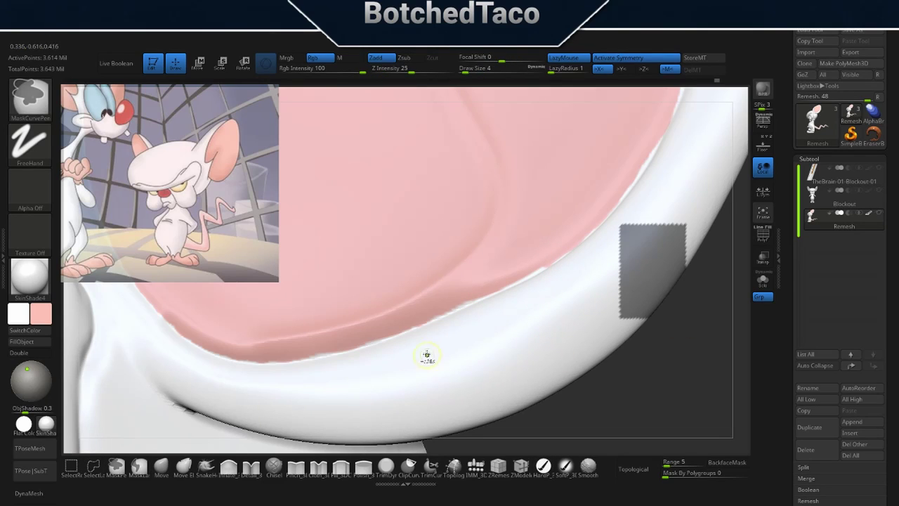
pyautogui.keyDown('ctrl'); pyautogui.moveTo(361, 371); pyautogui.dragTo(542, 401); pyautogui.keyUp('ctrl')
pyautogui.click(543, 466)
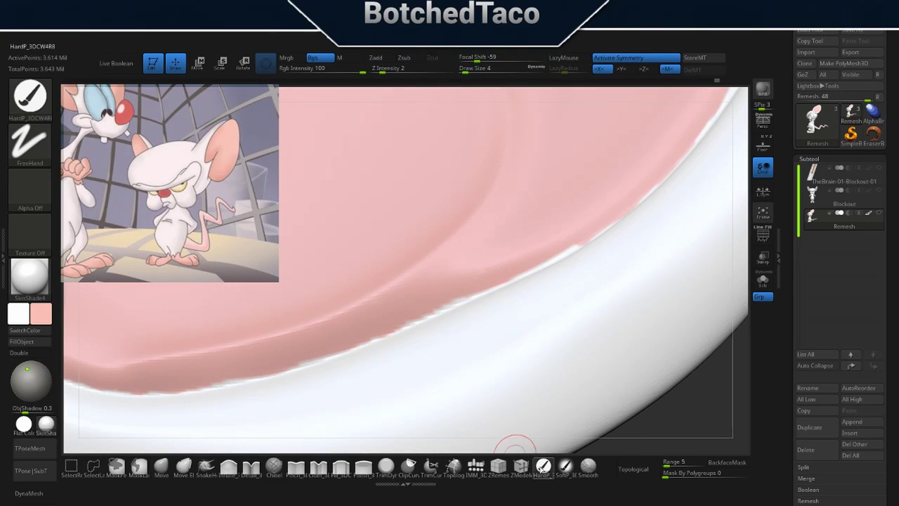
pyautogui.moveTo(237, 380)
pyautogui.mouseDown(button='right')
pyautogui.moveTo(542, 250)
pyautogui.moveTo(518, 261)
pyautogui.moveTo(476, 329)
pyautogui.mouseUp(button='right')
# Step: Mask off the legs with a MaskCurve line and invert it so only the feet are paintable
pyautogui.moveTo(506, 166)
pyautogui.mouseDown(button='right')
pyautogui.moveTo(227, 311)
pyautogui.moveTo(491, 311)
pyautogui.moveTo(451, 241)
pyautogui.moveTo(526, 279)
pyautogui.moveTo(466, 264)
pyautogui.mouseUp(button='right')
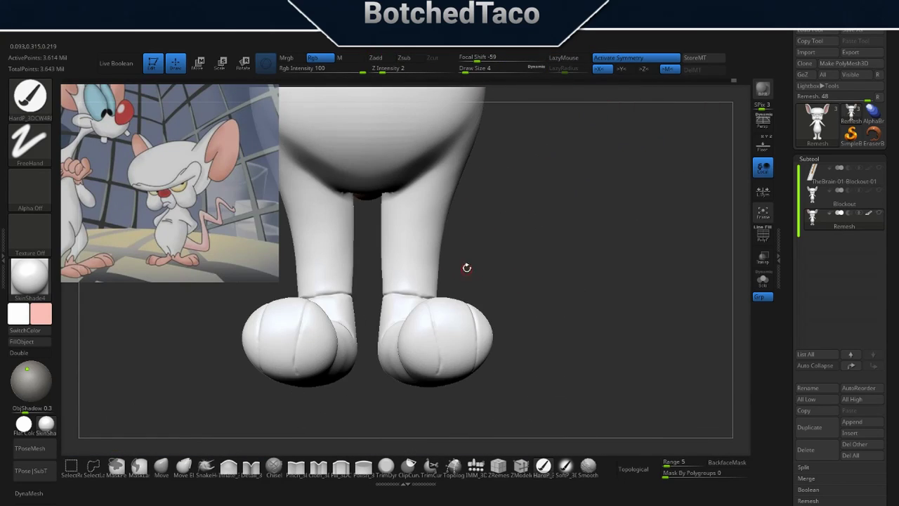
pyautogui.keyDown('ctrl'); pyautogui.moveTo(211, 295); pyautogui.dragTo(492, 295); pyautogui.keyUp('ctrl')
pyautogui.keyDown('ctrl'); pyautogui.click(509, 296); pyautogui.keyUp('ctrl')
pyautogui.keyDown('ctrl'); pyautogui.click(509, 295); pyautogui.keyUp('ctrl')
pyautogui.moveTo(510, 296)
pyautogui.mouseDown(button='right')
pyautogui.moveTo(498, 305)
pyautogui.moveTo(625, 315)
pyautogui.mouseUp(button='right')
pyautogui.keyDown('ctrl'); pyautogui.click(625, 316); pyautogui.keyUp('ctrl')
# Step: Raise Draw Size to 16 and paint the tops of both feet pink
pyautogui.moveTo(563, 283); pyautogui.dragTo(553, 251, button='right')
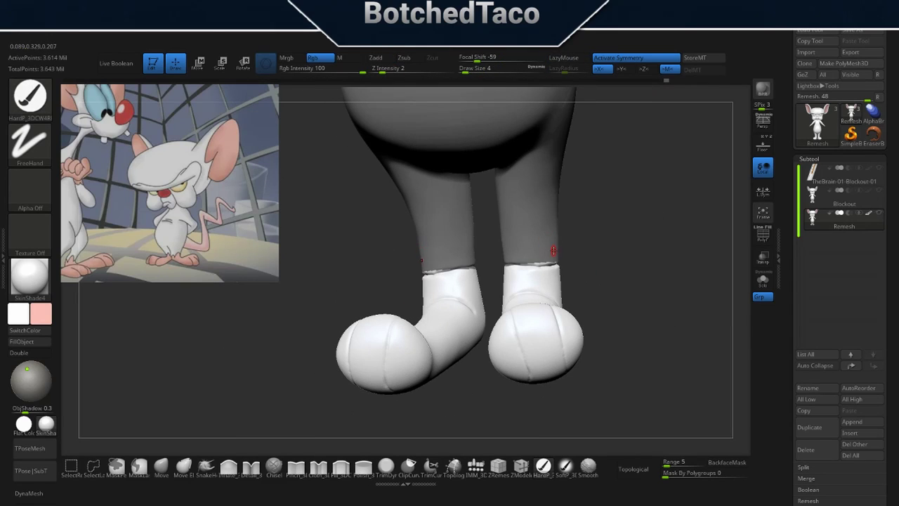
pyautogui.moveTo(514, 278); pyautogui.dragTo(562, 302, button='right')
pyautogui.press('s')
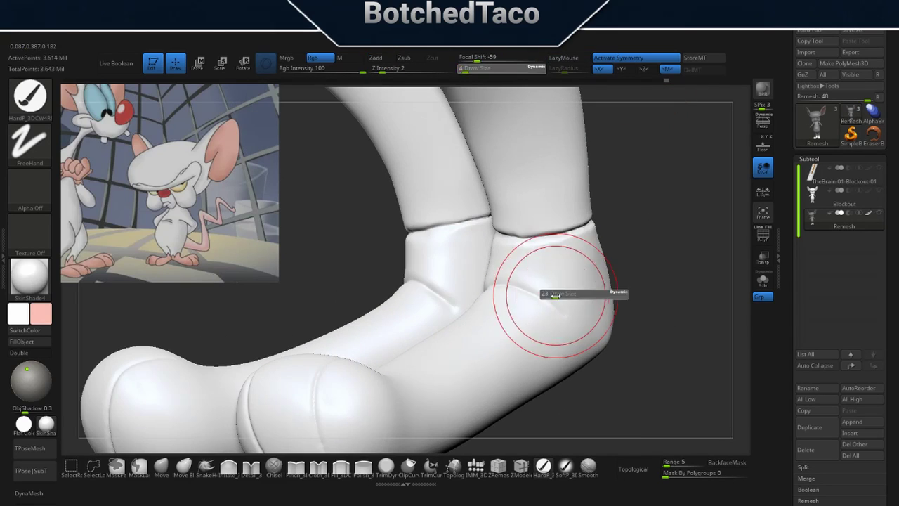
pyautogui.moveTo(562, 297)
pyautogui.mouseDown()
pyautogui.moveTo(506, 285)
pyautogui.moveTo(435, 316)
pyautogui.moveTo(485, 242)
pyautogui.mouseUp()
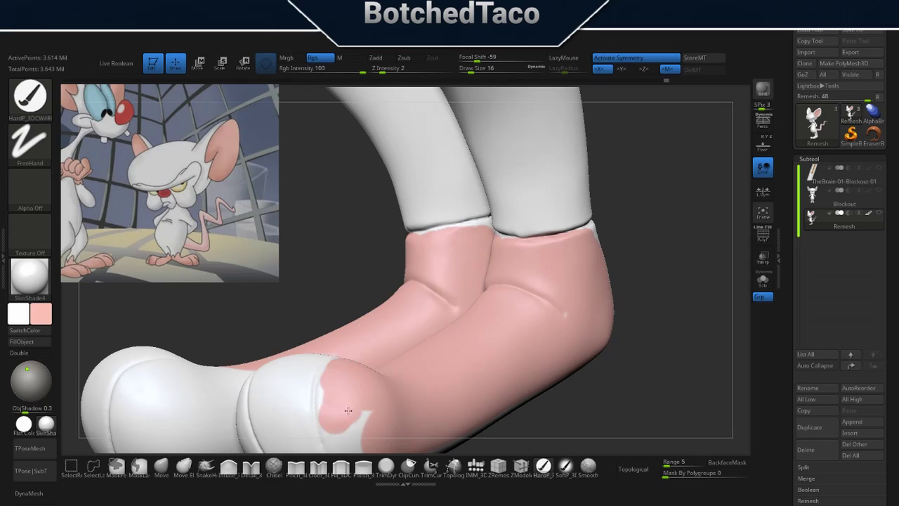
pyautogui.moveTo(485, 242); pyautogui.dragTo(398, 254, button='right')
pyautogui.moveTo(415, 332); pyautogui.dragTo(484, 365)
# Step: Paint the feet's undersides pink and fill remaining white spots
pyautogui.moveTo(485, 365); pyautogui.dragTo(459, 320, button='right')
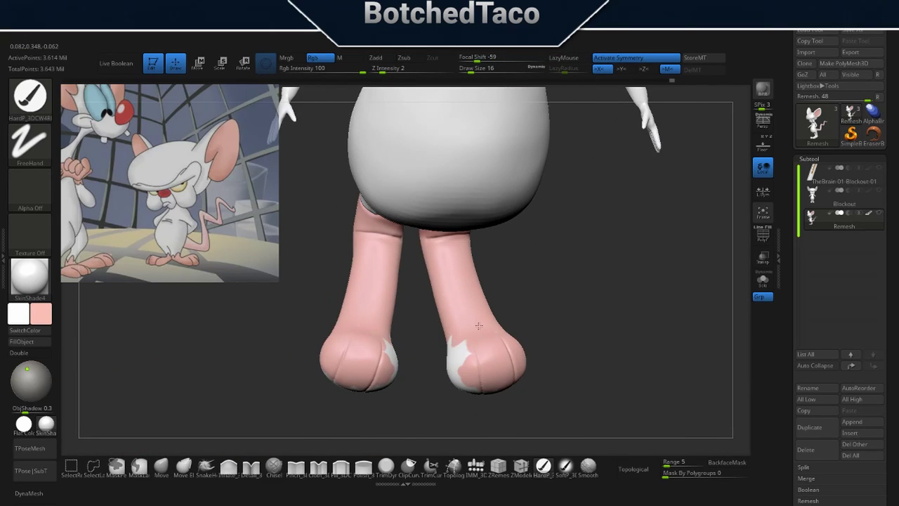
pyautogui.moveTo(459, 319); pyautogui.dragTo(421, 295)
pyautogui.moveTo(421, 295); pyautogui.dragTo(408, 281, button='right')
pyautogui.moveTo(408, 281); pyautogui.dragTo(422, 380)
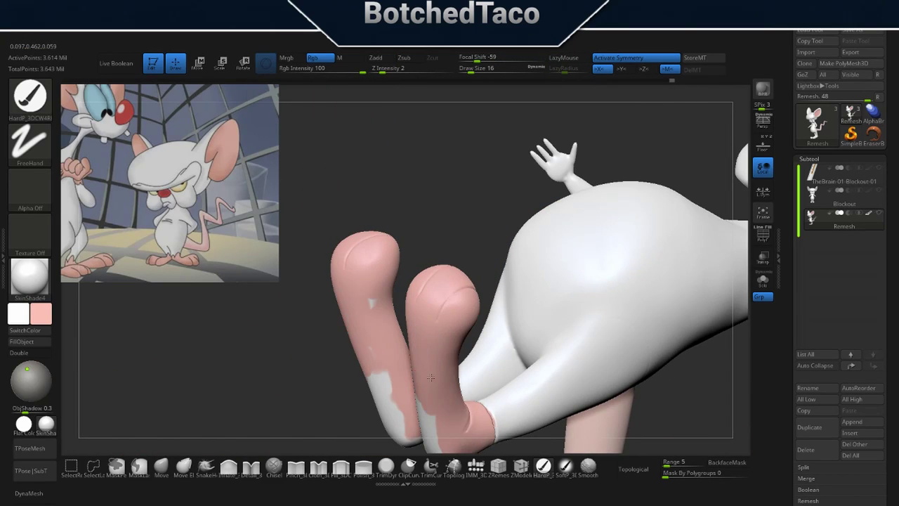
pyautogui.moveTo(421, 379); pyautogui.dragTo(393, 316, button='right')
pyautogui.moveTo(393, 316); pyautogui.dragTo(379, 302)
pyautogui.moveTo(379, 302)
pyautogui.mouseDown(button='right')
pyautogui.moveTo(389, 330)
pyautogui.moveTo(397, 317)
pyautogui.moveTo(404, 327)
pyautogui.mouseUp(button='right')
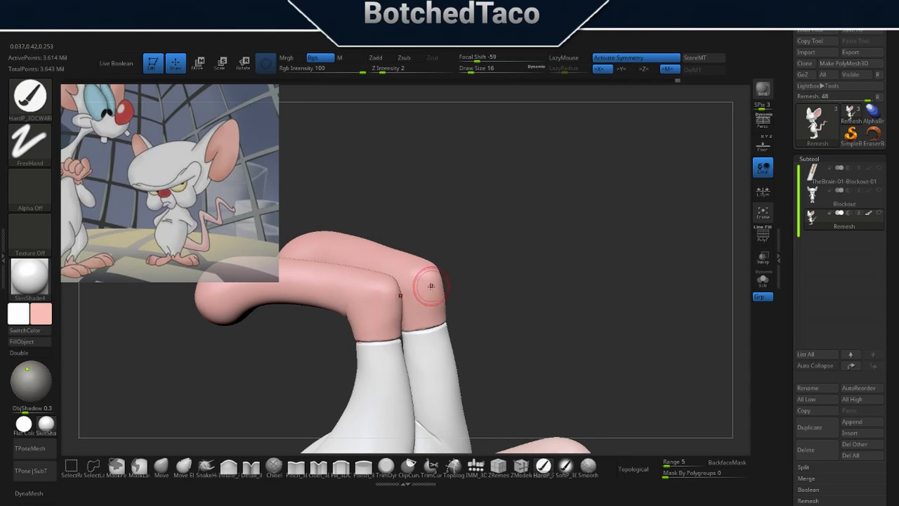
pyautogui.moveTo(431, 285)
pyautogui.mouseDown(button='right')
pyautogui.moveTo(393, 422)
pyautogui.moveTo(56, 330)
pyautogui.moveTo(56, 302)
pyautogui.mouseUp(button='right')
# Step: Pick red from the reference nose and polypaint the nose red, including its lower edge
pyautogui.moveTo(40, 314); pyautogui.dragTo(162, 191)
pyautogui.moveTo(421, 281)
pyautogui.mouseDown(button='right')
pyautogui.moveTo(501, 261)
pyautogui.moveTo(492, 211)
pyautogui.mouseUp(button='right')
pyautogui.moveTo(478, 289); pyautogui.dragTo(514, 286)
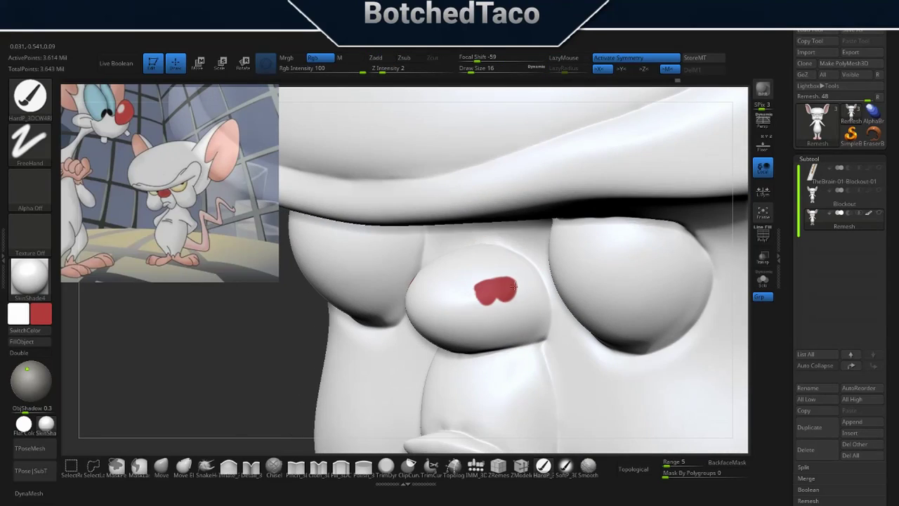
pyautogui.moveTo(537, 316); pyautogui.dragTo(494, 288)
pyautogui.moveTo(471, 252); pyautogui.dragTo(484, 295)
pyautogui.moveTo(485, 295)
pyautogui.keyDown('ctrl'); pyautogui.mouseDown(button='right')
pyautogui.moveTo(500, 215)
pyautogui.moveTo(546, 241)
pyautogui.mouseUp(button='right'); pyautogui.keyUp('ctrl')
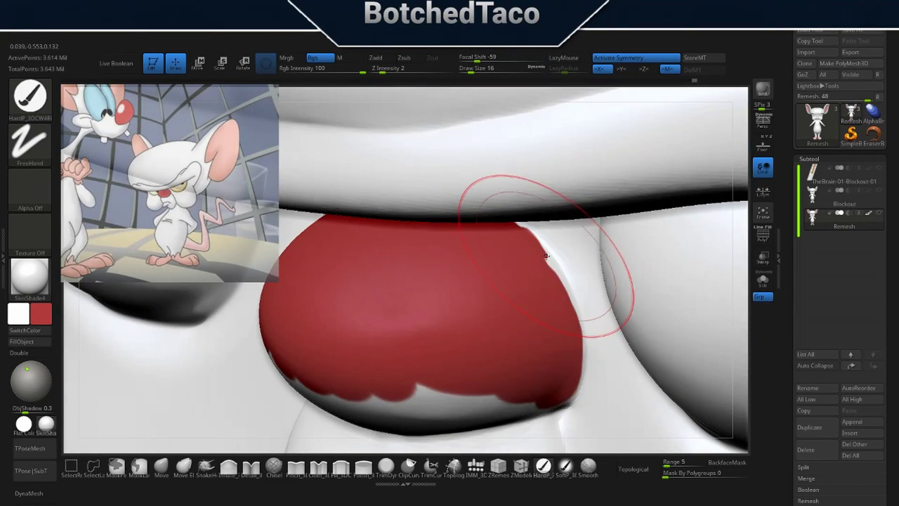
pyautogui.moveTo(573, 316); pyautogui.dragTo(534, 309, button='right')
pyautogui.moveTo(498, 348); pyautogui.dragTo(295, 302)
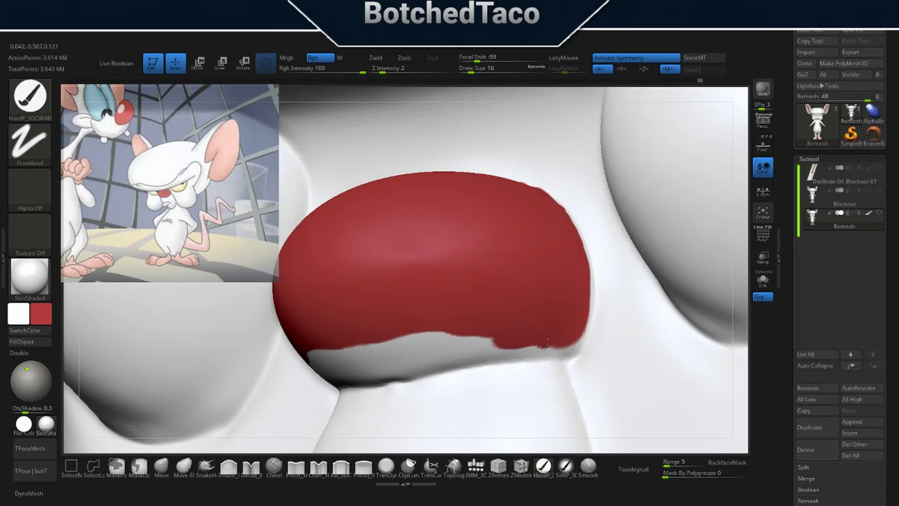
# Step: Set Draw Size to 5, extend red to the nose's right edge, and turn off symmetry
pyautogui.press('s')
pyautogui.moveTo(421, 327); pyautogui.dragTo(416, 327)
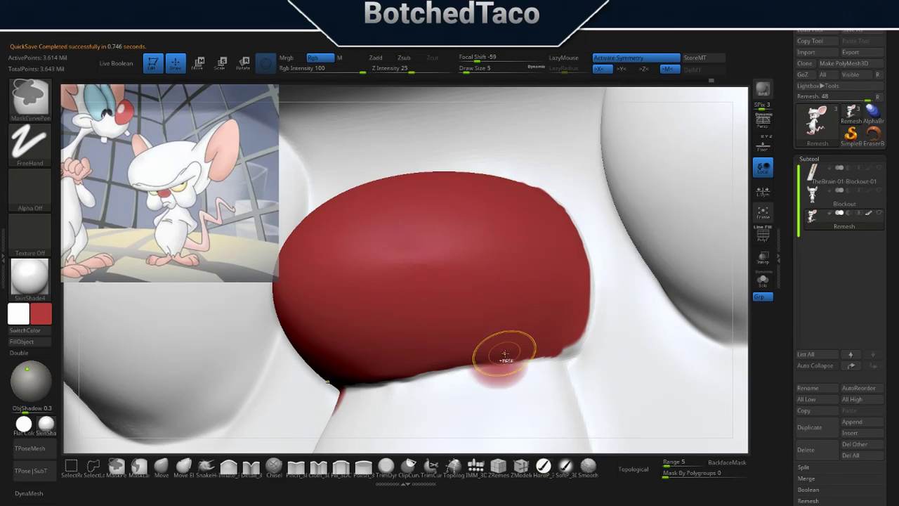
pyautogui.moveTo(514, 358)
pyautogui.mouseDown(button='right')
pyautogui.moveTo(574, 345)
pyautogui.moveTo(512, 260)
pyautogui.moveTo(571, 184)
pyautogui.mouseUp(button='right')
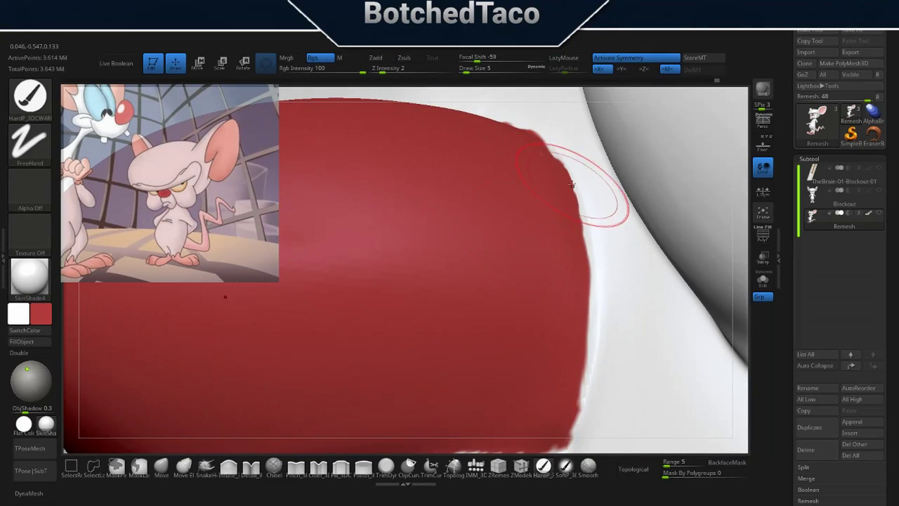
pyautogui.moveTo(587, 267); pyautogui.dragTo(601, 288)
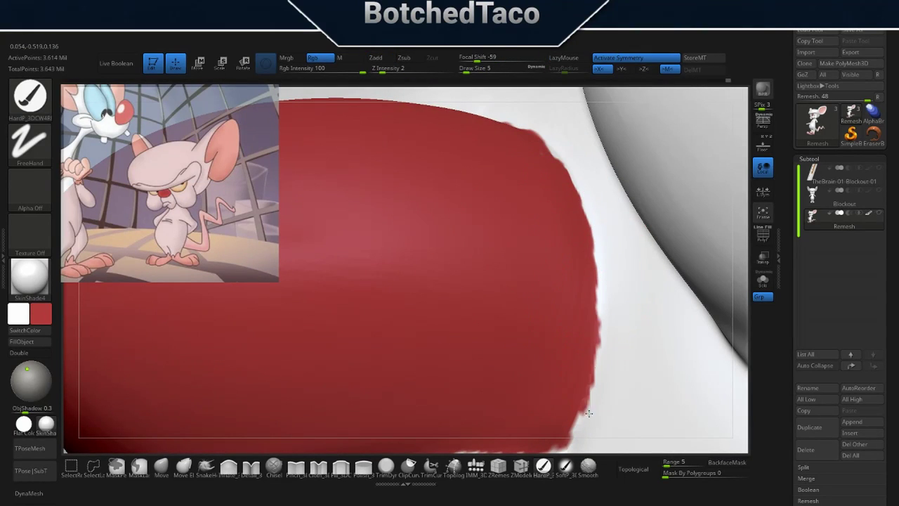
pyautogui.moveTo(588, 412)
pyautogui.keyDown('ctrl'); pyautogui.mouseDown(button='right')
pyautogui.moveTo(518, 275)
pyautogui.moveTo(522, 301)
pyautogui.moveTo(553, 267)
pyautogui.moveTo(547, 215)
pyautogui.mouseUp(button='right'); pyautogui.keyUp('ctrl')
pyautogui.keyDown('ctrl'); pyautogui.moveTo(509, 284); pyautogui.dragTo(594, 211, button='right'); pyautogui.keyUp('ctrl')
pyautogui.press('x')
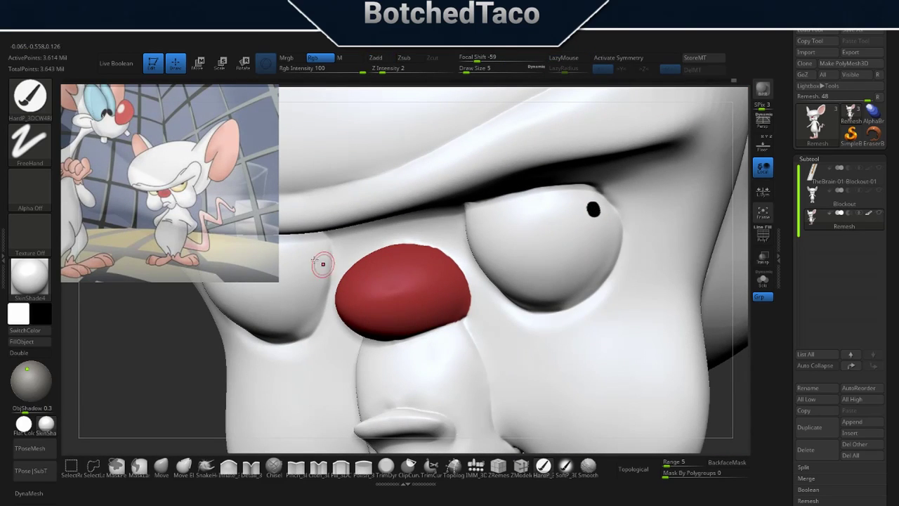
pyautogui.moveTo(323, 263)
pyautogui.mouseDown(button='right')
pyautogui.moveTo(480, 214)
pyautogui.moveTo(421, 239)
pyautogui.moveTo(507, 243)
pyautogui.moveTo(457, 210)
pyautogui.moveTo(449, 218)
pyautogui.moveTo(519, 230)
pyautogui.mouseUp(button='right')
# Step: Lower Focal Shift and Draw Size, then zoom in close on one eye
pyautogui.press('z')
pyautogui.press('z')
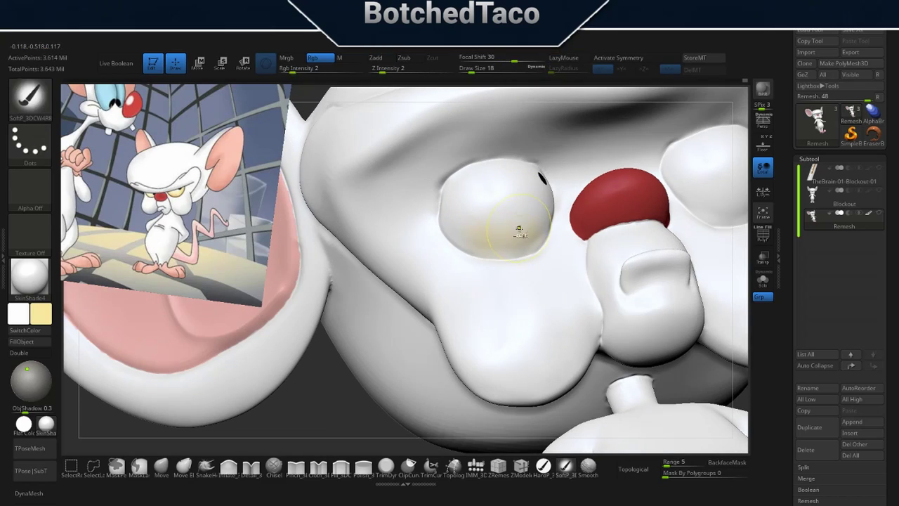
pyautogui.moveTo(511, 64); pyautogui.dragTo(466, 64)
pyautogui.moveTo(508, 227)
pyautogui.mouseDown(button='right')
pyautogui.moveTo(514, 245)
pyautogui.moveTo(599, 225)
pyautogui.mouseUp(button='right')
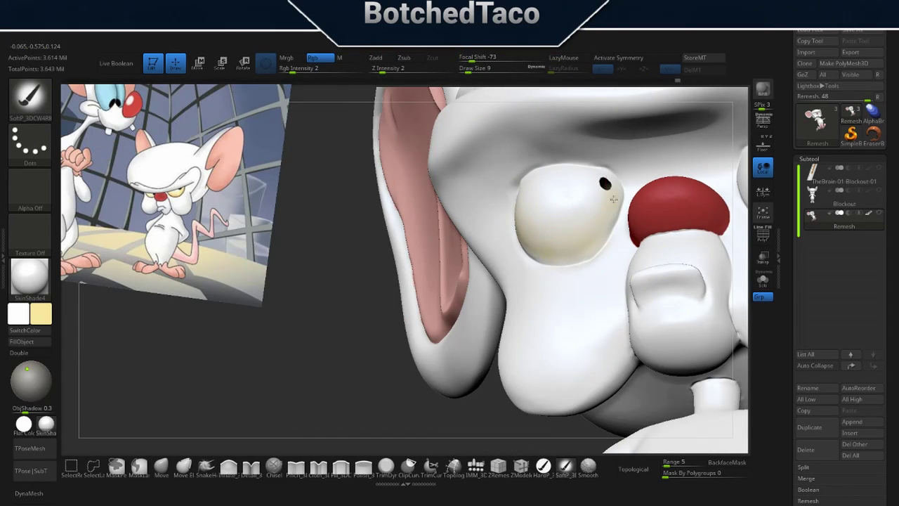
pyautogui.moveTo(532, 217); pyautogui.dragTo(543, 216, button='right')
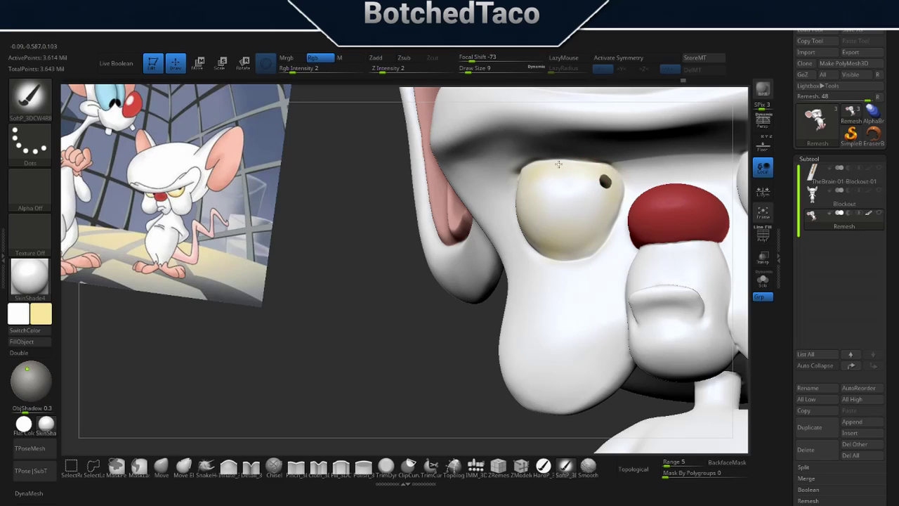
pyautogui.moveTo(558, 164)
pyautogui.mouseDown(button='right')
pyautogui.moveTo(599, 187)
pyautogui.moveTo(614, 213)
pyautogui.moveTo(528, 195)
pyautogui.mouseUp(button='right')
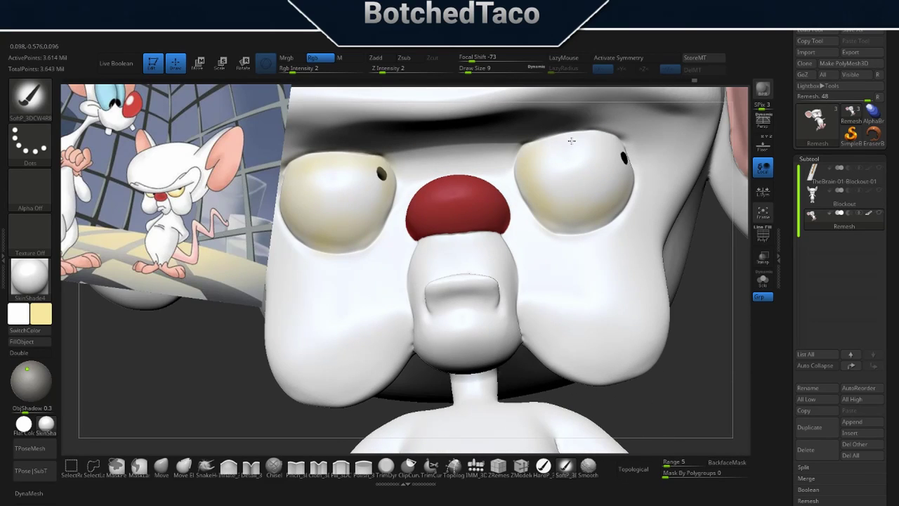
pyautogui.moveTo(607, 186); pyautogui.dragTo(592, 139, button='right')
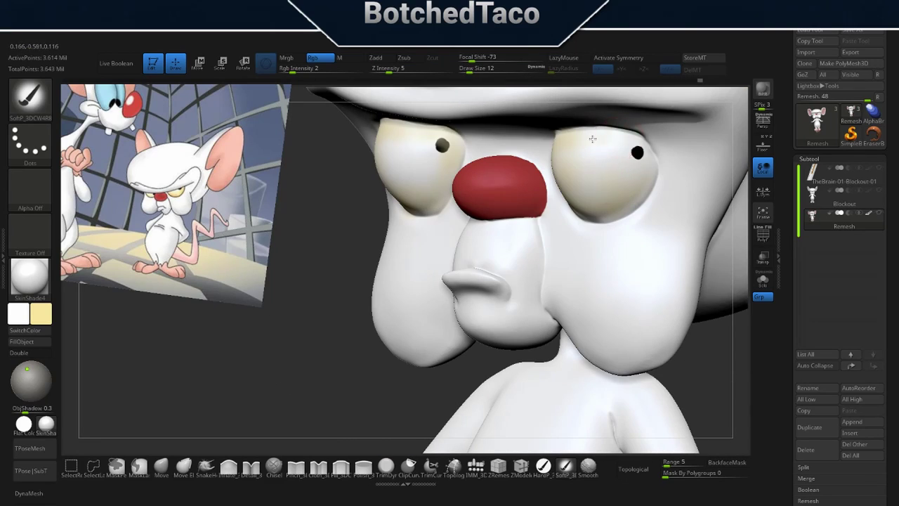
pyautogui.moveTo(642, 177)
pyautogui.mouseDown(button='right')
pyautogui.moveTo(598, 220)
pyautogui.moveTo(439, 187)
pyautogui.mouseUp(button='right')
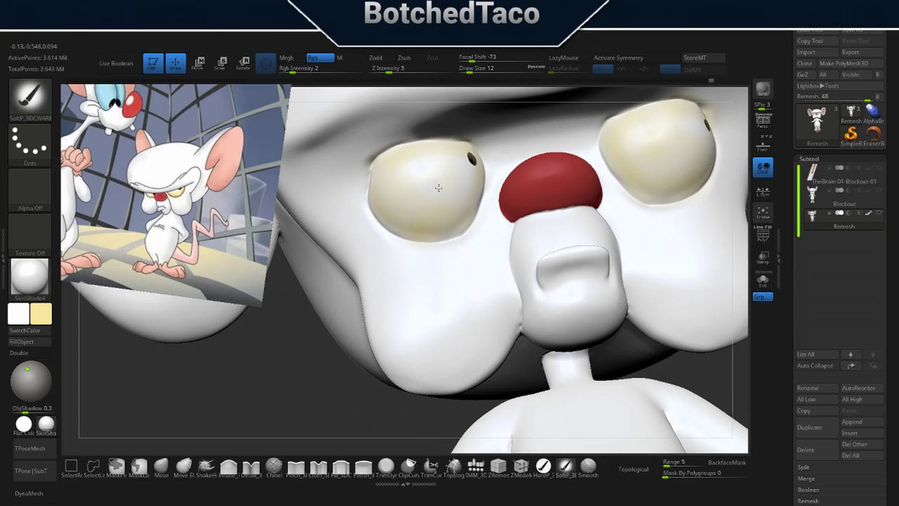
pyautogui.moveTo(411, 230); pyautogui.dragTo(385, 175, button='right')
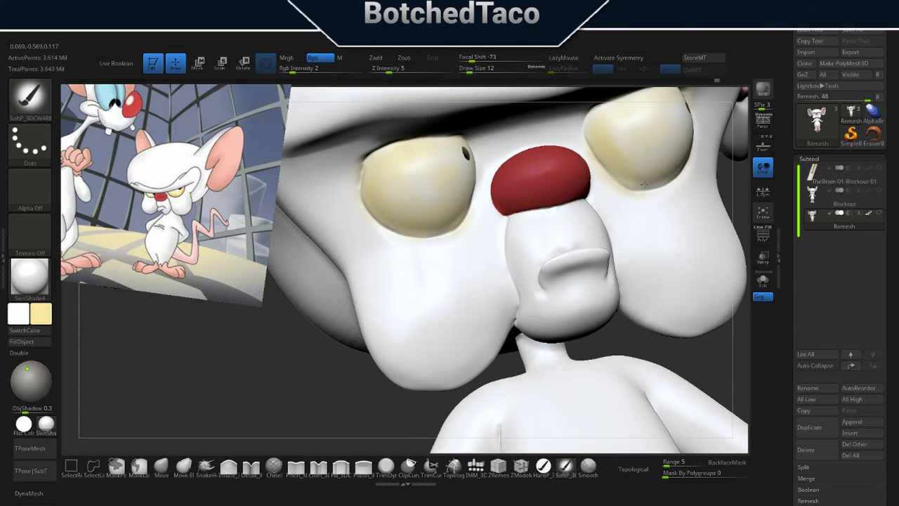
pyautogui.moveTo(644, 184)
pyautogui.mouseDown(button='right')
pyautogui.moveTo(618, 211)
pyautogui.moveTo(587, 309)
pyautogui.mouseUp(button='right')
# Step: Swap main and secondary colours and clean up the eye edges with a much smaller HardP FreeHand brush
pyautogui.press('v')
pyautogui.press('s')
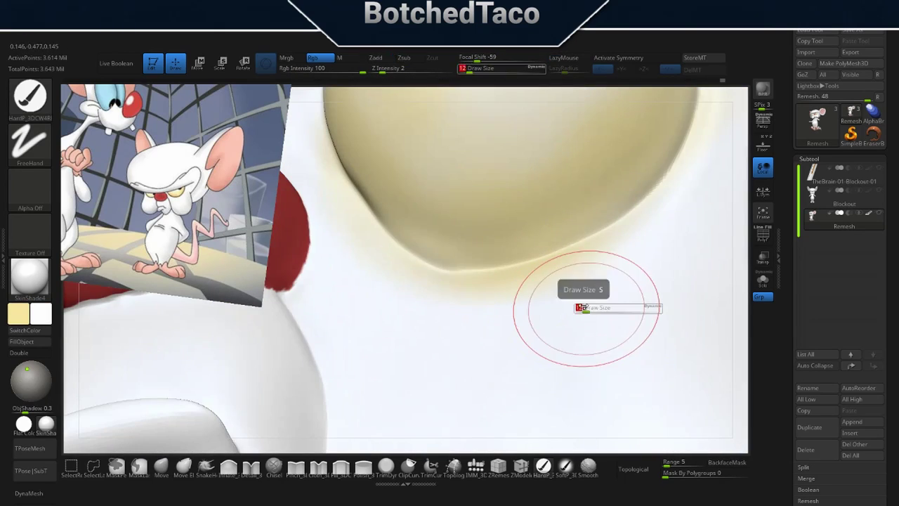
pyautogui.moveTo(557, 261); pyautogui.dragTo(577, 254)
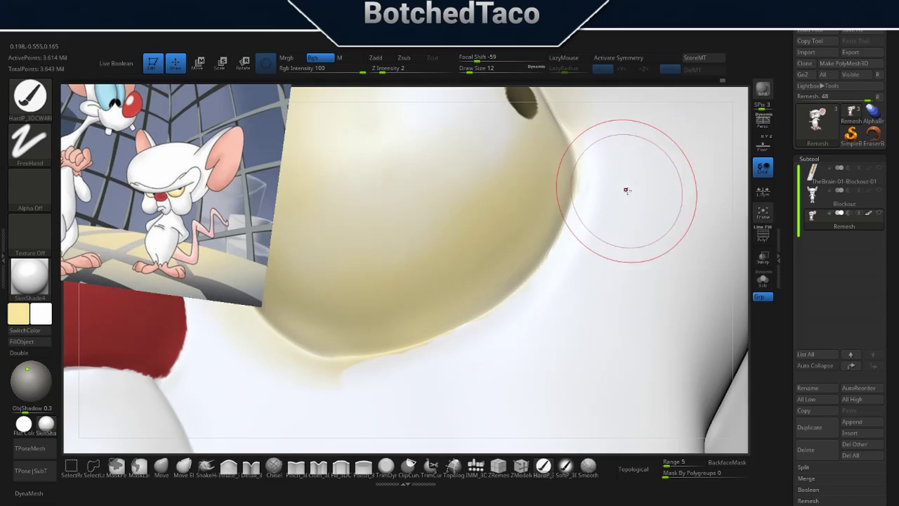
pyautogui.moveTo(626, 191); pyautogui.dragTo(557, 269)
pyautogui.moveTo(477, 169)
pyautogui.mouseDown()
pyautogui.moveTo(382, 124)
pyautogui.moveTo(506, 152)
pyautogui.mouseUp()
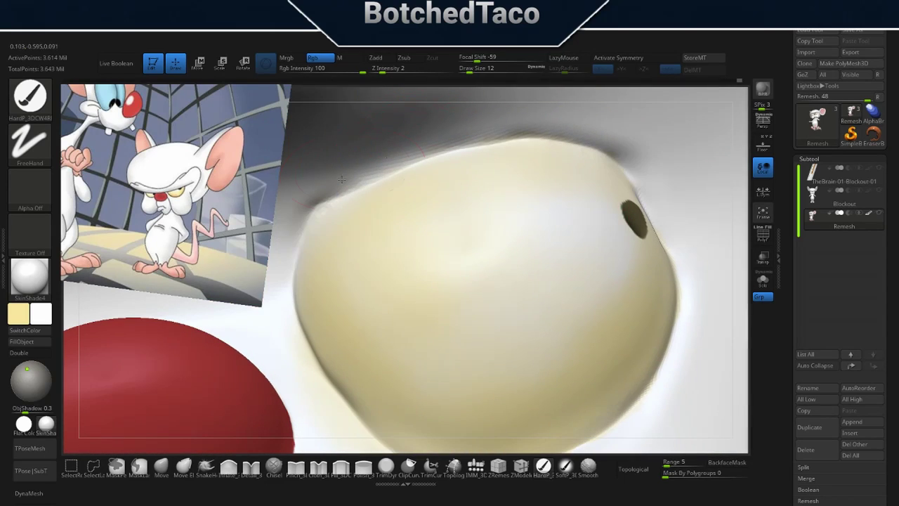
pyautogui.moveTo(342, 180); pyautogui.dragTo(344, 202)
pyautogui.press('ctrl')
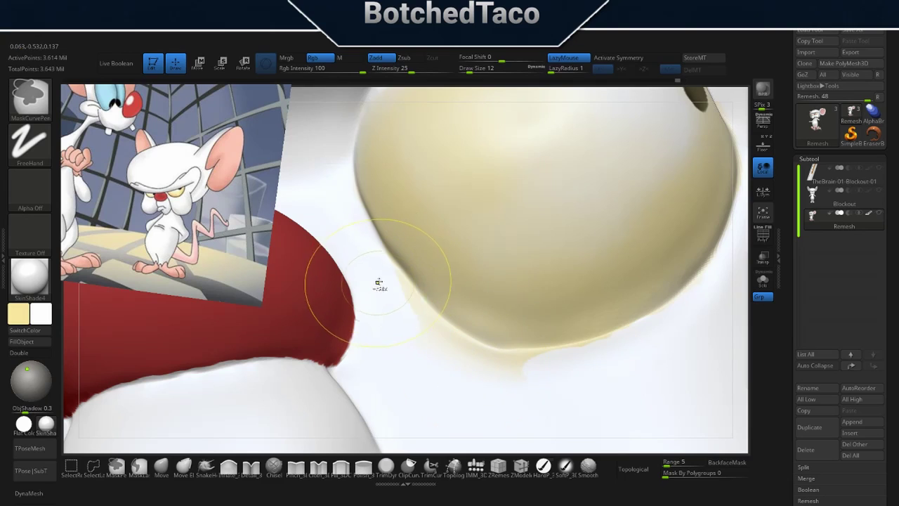
pyautogui.moveTo(432, 301); pyautogui.dragTo(472, 311)
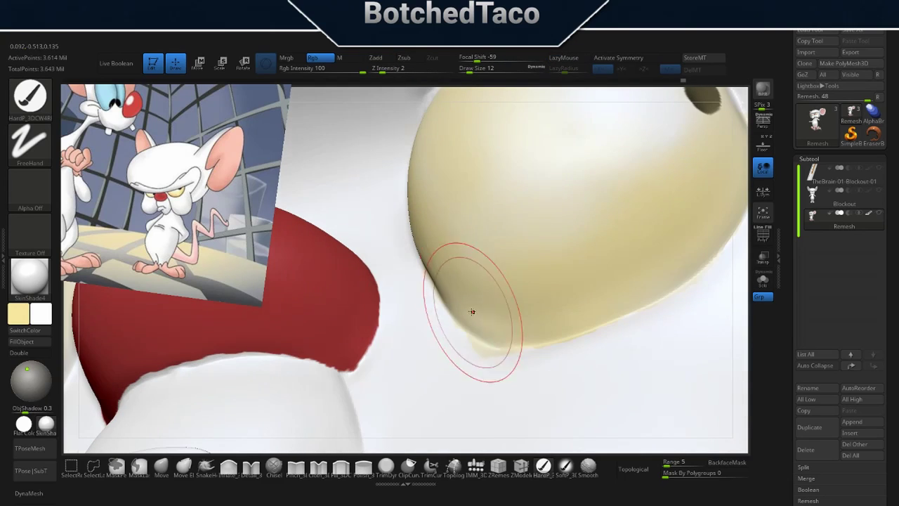
pyautogui.press('[')
pyautogui.press('[')
pyautogui.press('[')
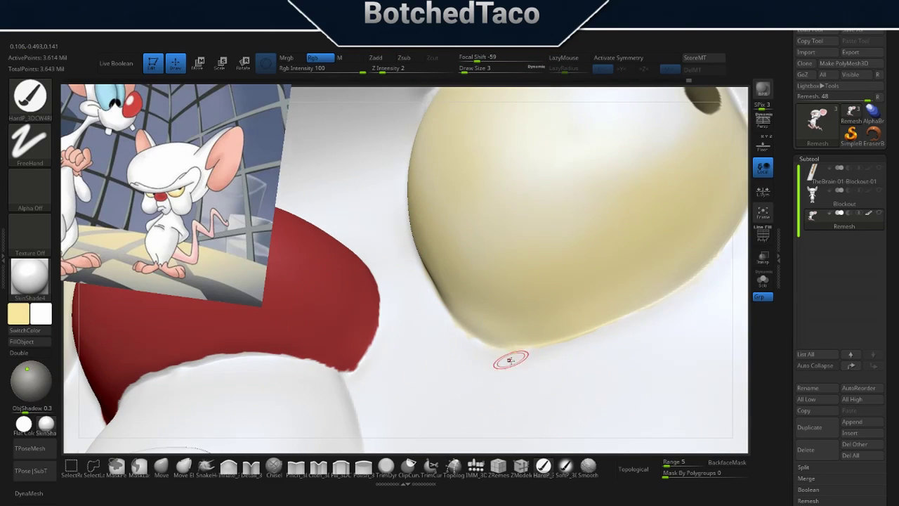
pyautogui.moveTo(512, 361); pyautogui.dragTo(504, 344)
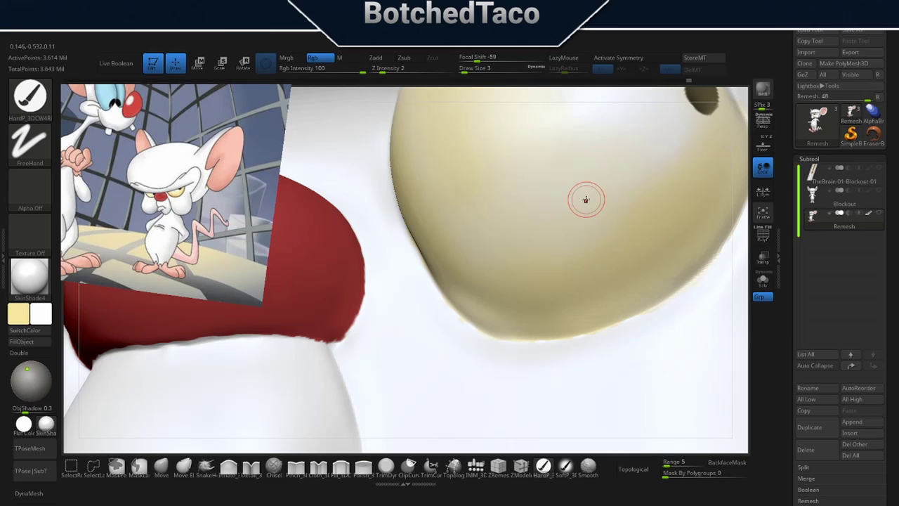
# Step: Frame the whole model and zoom back in on the face
pyautogui.press('f')
pyautogui.moveTo(586, 200)
pyautogui.mouseDown()
pyautogui.moveTo(503, 260)
pyautogui.moveTo(473, 218)
pyautogui.mouseUp()
pyautogui.scroll(5, 508, 262)
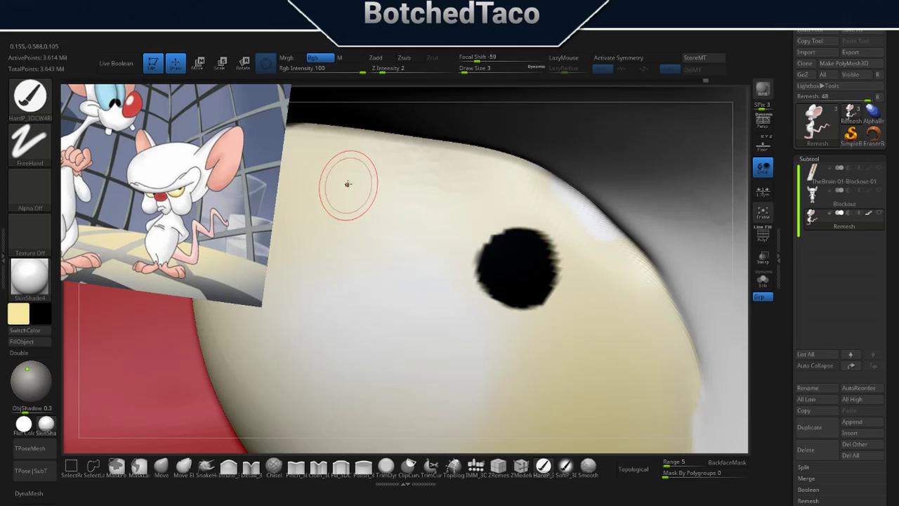
pyautogui.scroll(-5, 348, 184)
pyautogui.scroll(5, 509, 234)
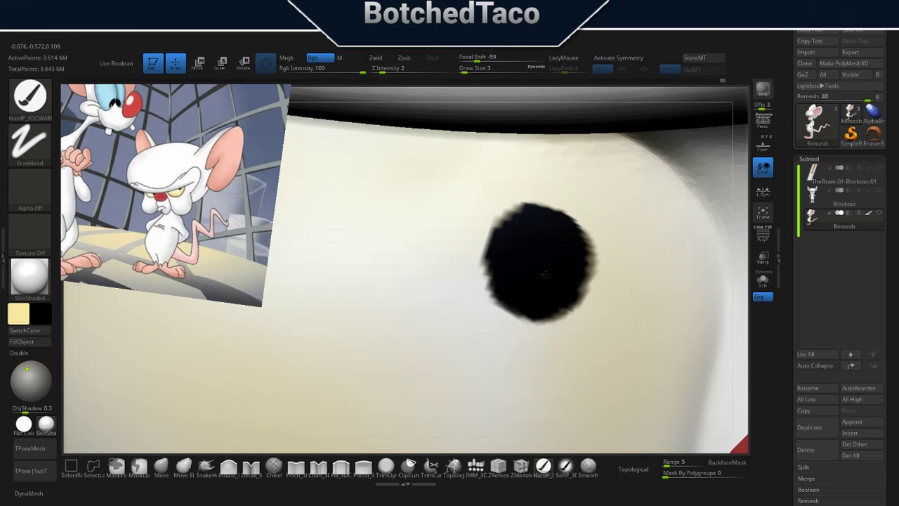
# Step: Frame the model and save the project with Ctrl+S
pyautogui.press('f')
pyautogui.hotkey('ctrl', 's')
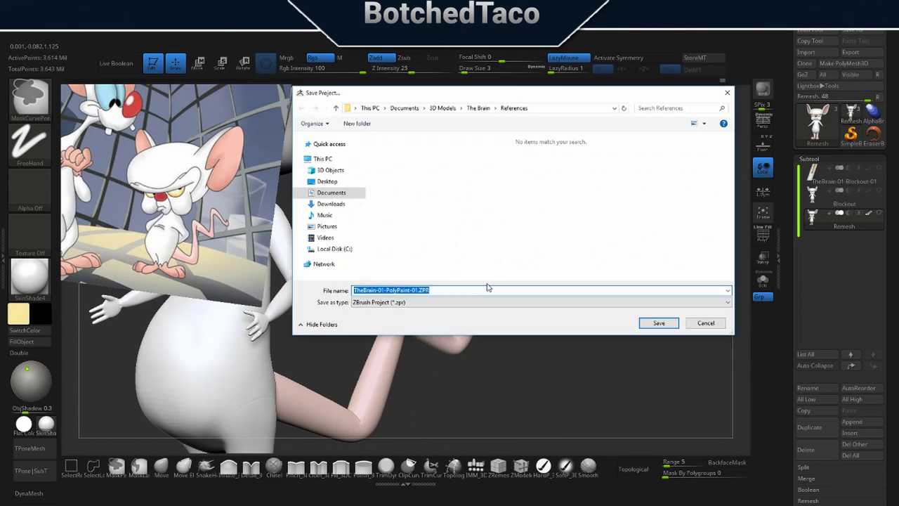
pyautogui.press('Return')
# Step: Sculpt a small dent in the forearm with the Detail brush at Draw Size 5, then solo the arm subtool
pyautogui.press('1')
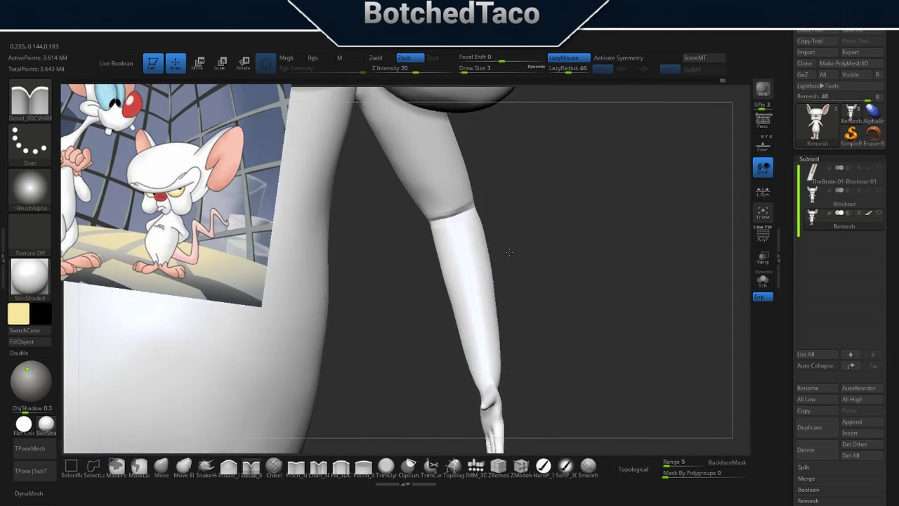
pyautogui.scroll(5, 480, 299)
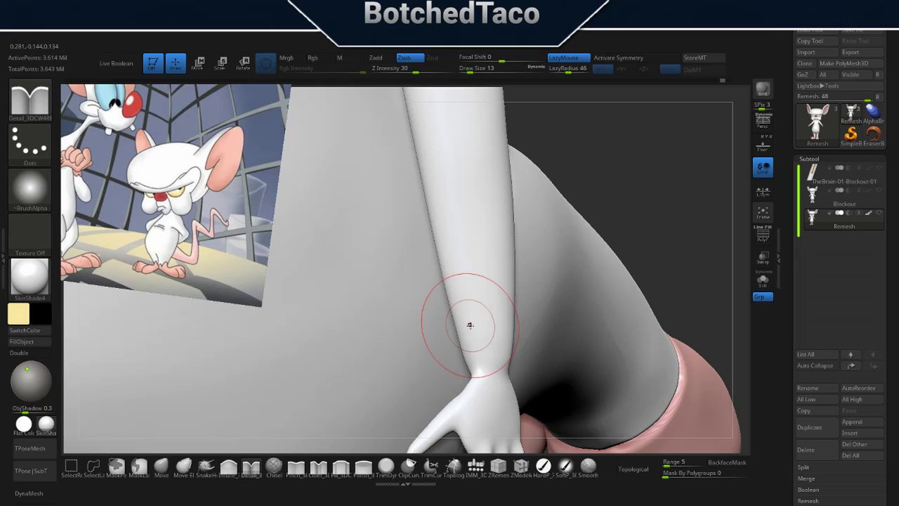
pyautogui.moveTo(469, 325); pyautogui.dragTo(486, 316, button='right')
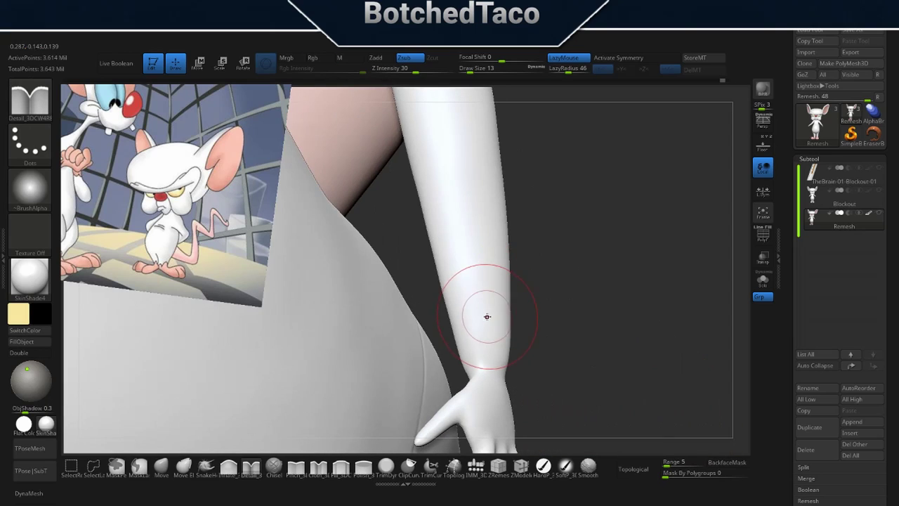
pyautogui.write('5')
pyautogui.press('Return')
pyautogui.moveTo(565, 299); pyautogui.dragTo(492, 324, button='right')
pyautogui.moveTo(492, 324); pyautogui.dragTo(528, 326)
pyautogui.moveTo(489, 279); pyautogui.dragTo(449, 212, button='right')
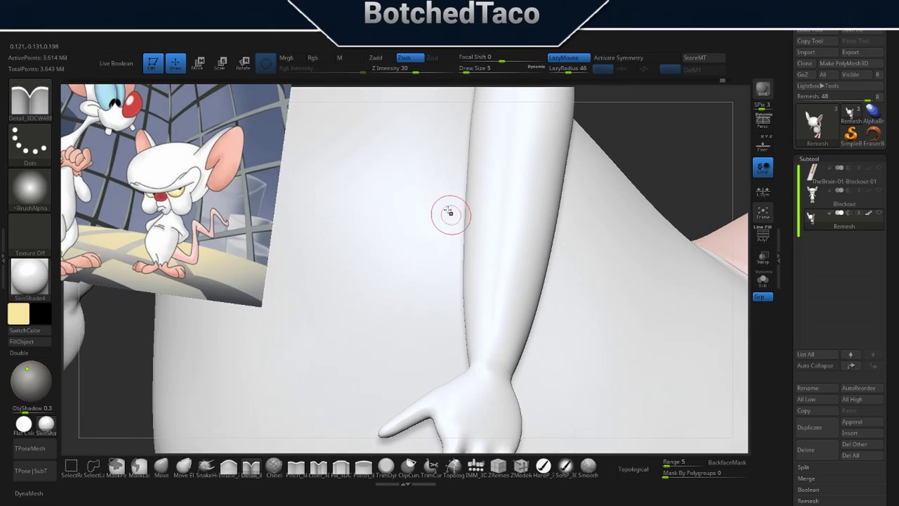
pyautogui.moveTo(521, 322)
pyautogui.mouseDown(button='right')
pyautogui.moveTo(469, 298)
pyautogui.moveTo(564, 304)
pyautogui.moveTo(386, 292)
pyautogui.moveTo(466, 311)
pyautogui.moveTo(538, 297)
pyautogui.moveTo(466, 220)
pyautogui.mouseUp(button='right')
pyautogui.moveTo(370, 291)
pyautogui.mouseDown(button='right')
pyautogui.moveTo(415, 347)
pyautogui.moveTo(542, 87)
pyautogui.moveTo(393, 268)
pyautogui.mouseUp(button='right')
# Step: Turn on symmetry, exit Solo to show the full character, and select the Remesh subtool
pyautogui.press('x')
pyautogui.click(266, 43)
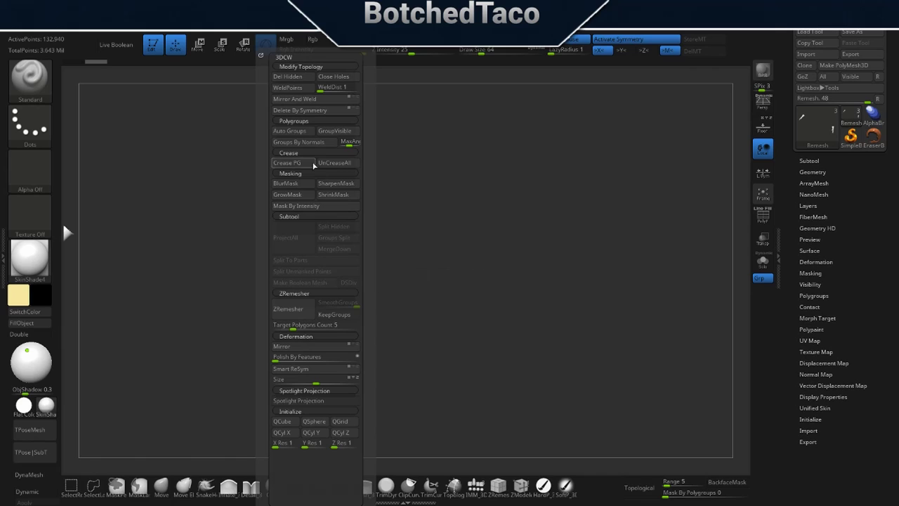
pyautogui.click(326, 133)
pyautogui.moveTo(706, 190)
pyautogui.mouseDown(button='right')
pyautogui.moveTo(612, 245)
pyautogui.moveTo(431, 238)
pyautogui.mouseUp(button='right')
pyautogui.keyDown('alt'); pyautogui.click(502, 241); pyautogui.keyUp('alt')
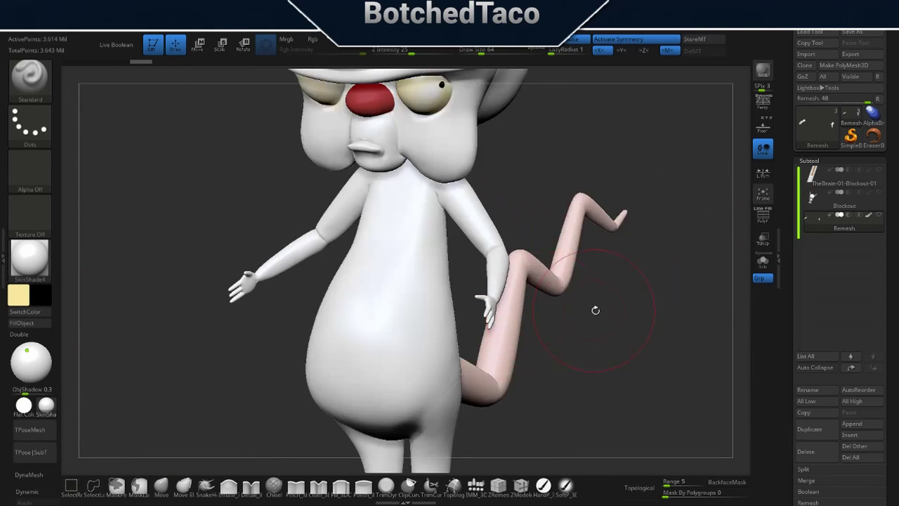
pyautogui.keyDown('ctrl'); pyautogui.moveTo(595, 306); pyautogui.dragTo(58, 298, button='right'); pyautogui.keyUp('ctrl')
# Step: Import the reference from The Brain > References into Spotlight and place it at top left
pyautogui.click(532, 28)
pyautogui.click(499, 77)
pyautogui.click(331, 192)
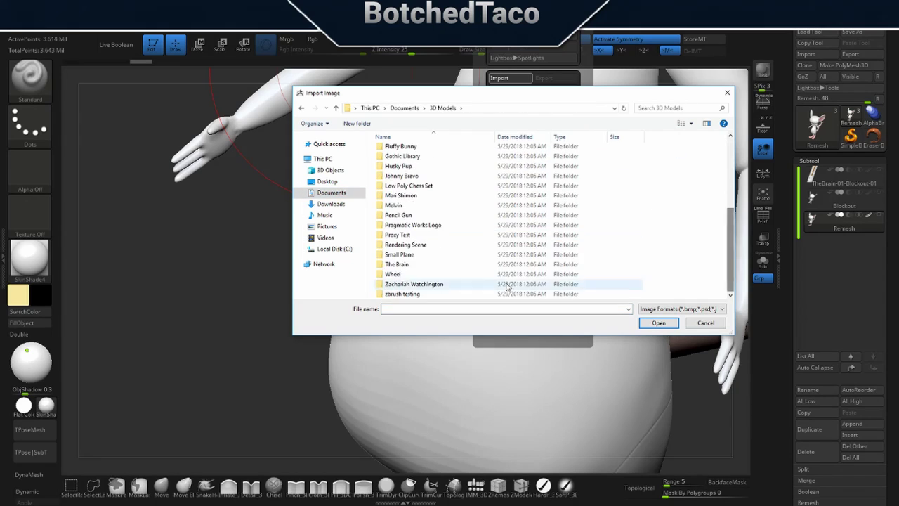
pyautogui.doubleClick(428, 286)
pyautogui.doubleClick(501, 167)
pyautogui.click(502, 157)
pyautogui.moveTo(337, 295); pyautogui.dragTo(137, 175)
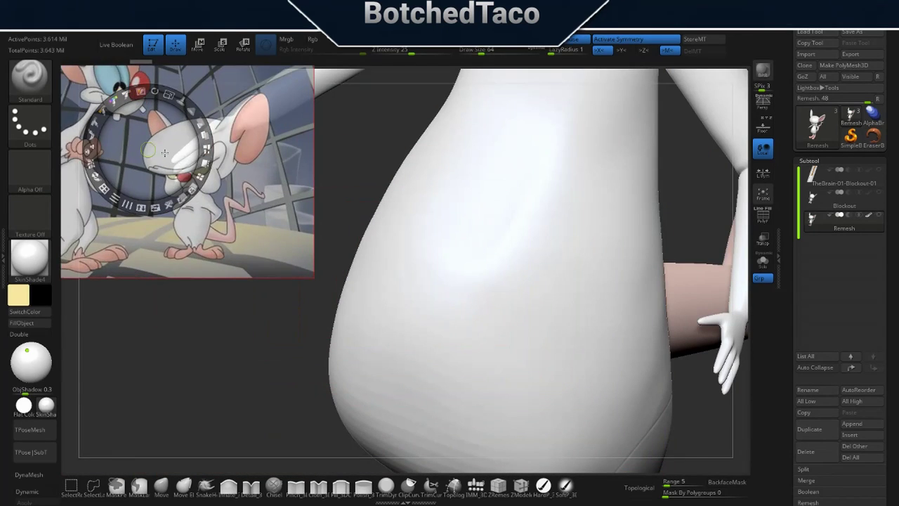
pyautogui.press('z')
pyautogui.moveTo(341, 271)
pyautogui.mouseDown()
pyautogui.moveTo(532, 260)
pyautogui.moveTo(422, 211)
pyautogui.moveTo(495, 321)
pyautogui.moveTo(475, 321)
pyautogui.moveTo(545, 267)
pyautogui.mouseUp()
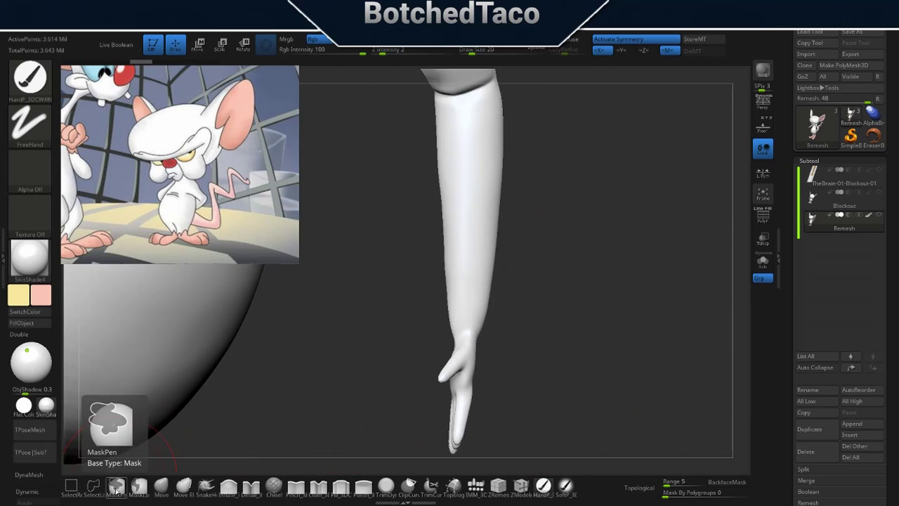
# Step: Mask the upper arm, leaving the hand unmasked for pink painting
pyautogui.moveTo(409, 294); pyautogui.dragTo(422, 295)
pyautogui.keyDown('ctrl'); pyautogui.moveTo(502, 391); pyautogui.dragTo(394, 292); pyautogui.keyUp('ctrl')
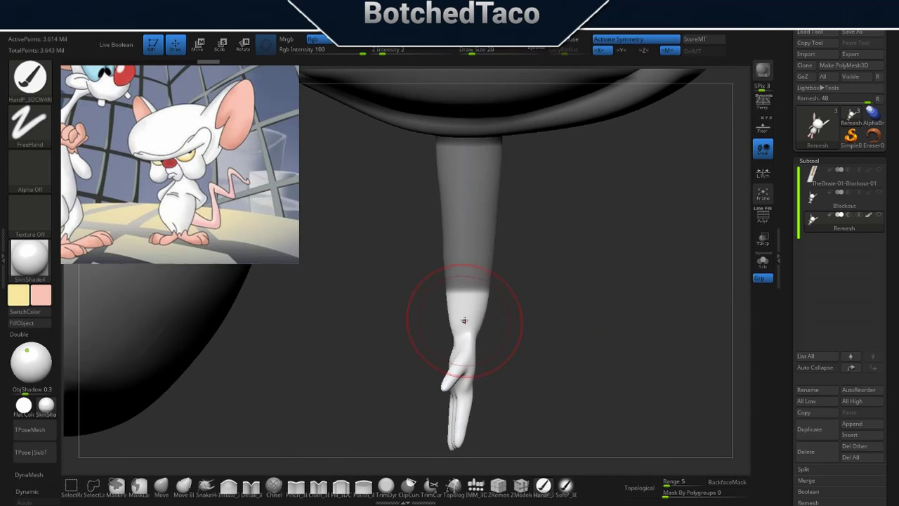
pyautogui.moveTo(461, 321)
pyautogui.mouseDown()
pyautogui.moveTo(549, 277)
pyautogui.moveTo(469, 404)
pyautogui.moveTo(405, 431)
pyautogui.moveTo(568, 385)
pyautogui.moveTo(582, 343)
pyautogui.mouseUp()
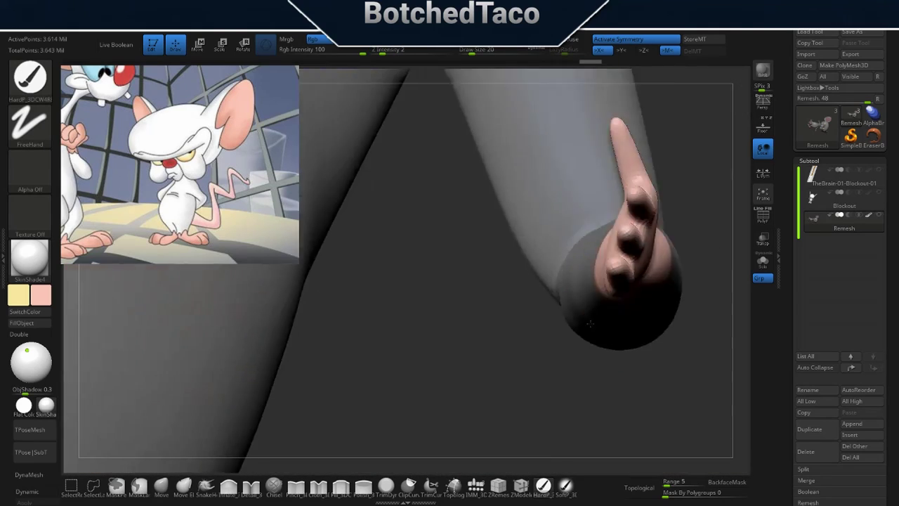